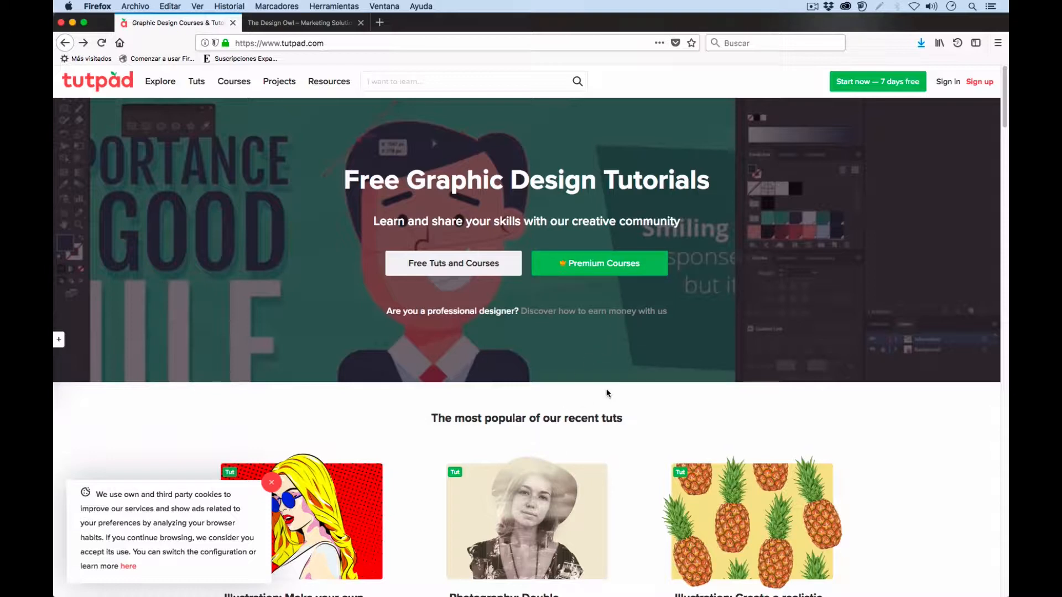
Switch to Adobe Bridge and open the 166D800E folder inside DCIM on the NIKON D800E drive.
mouse_move(530, 595)
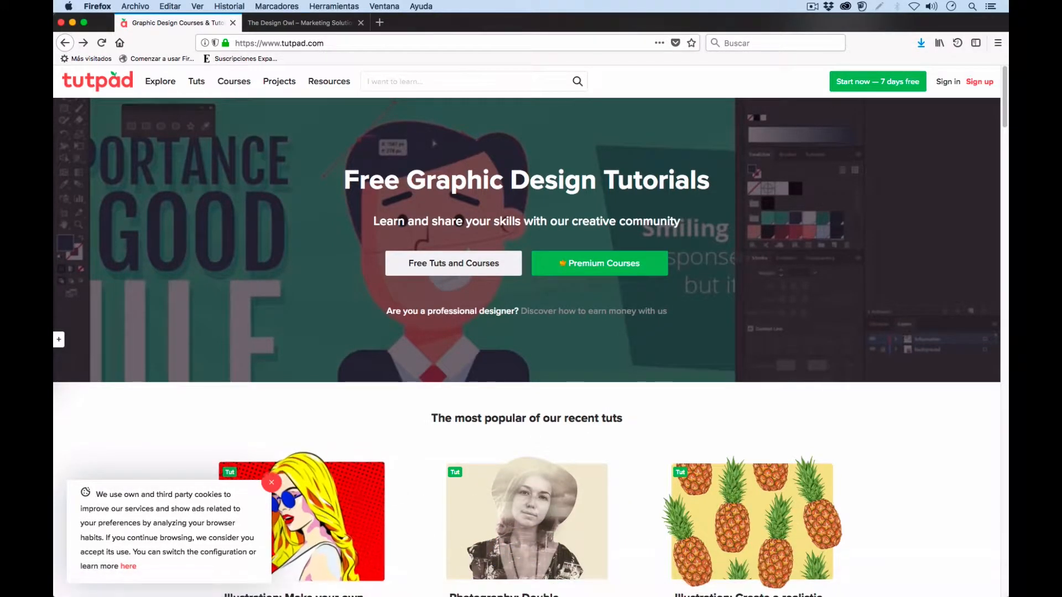
left_click(287, 562)
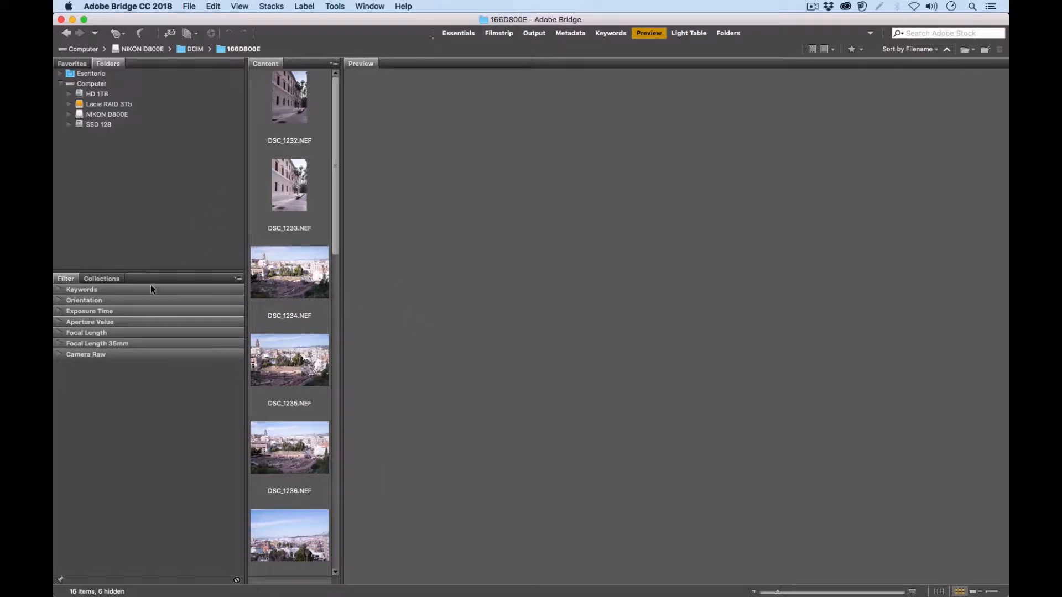
left_click(69, 115)
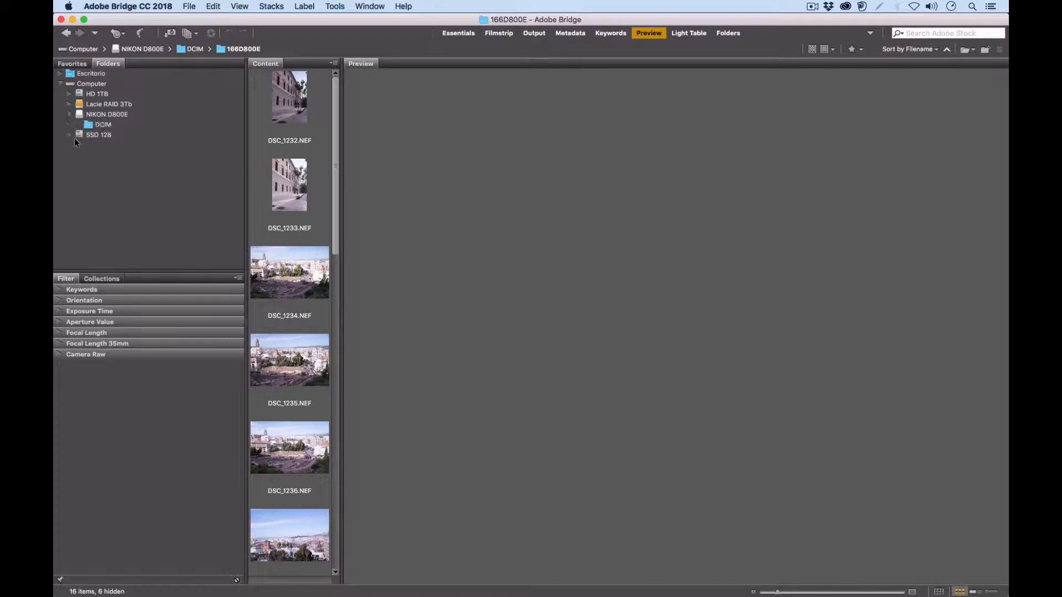
left_click(101, 125)
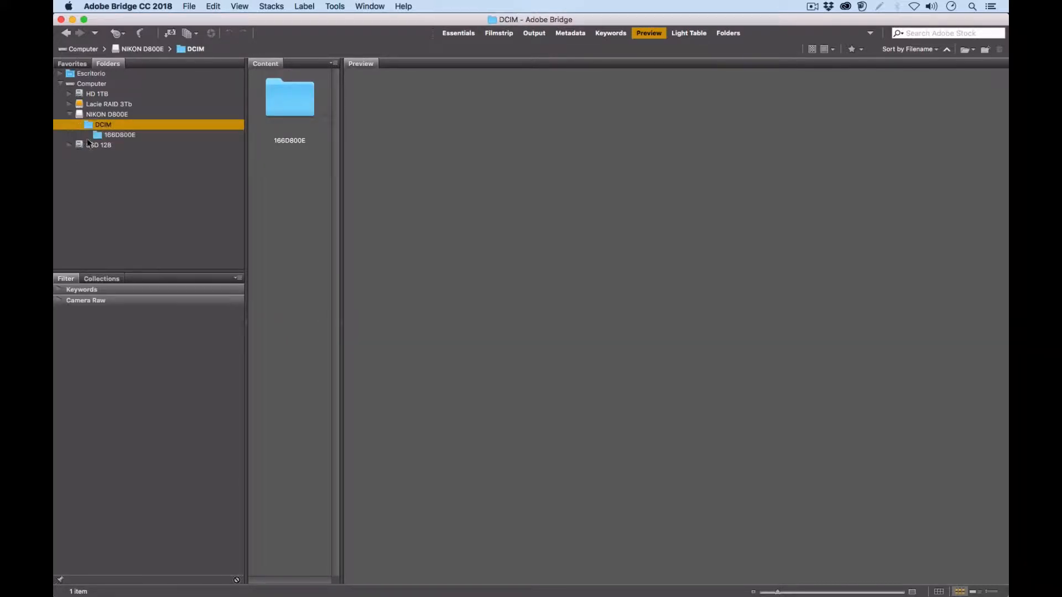
left_click(102, 136)
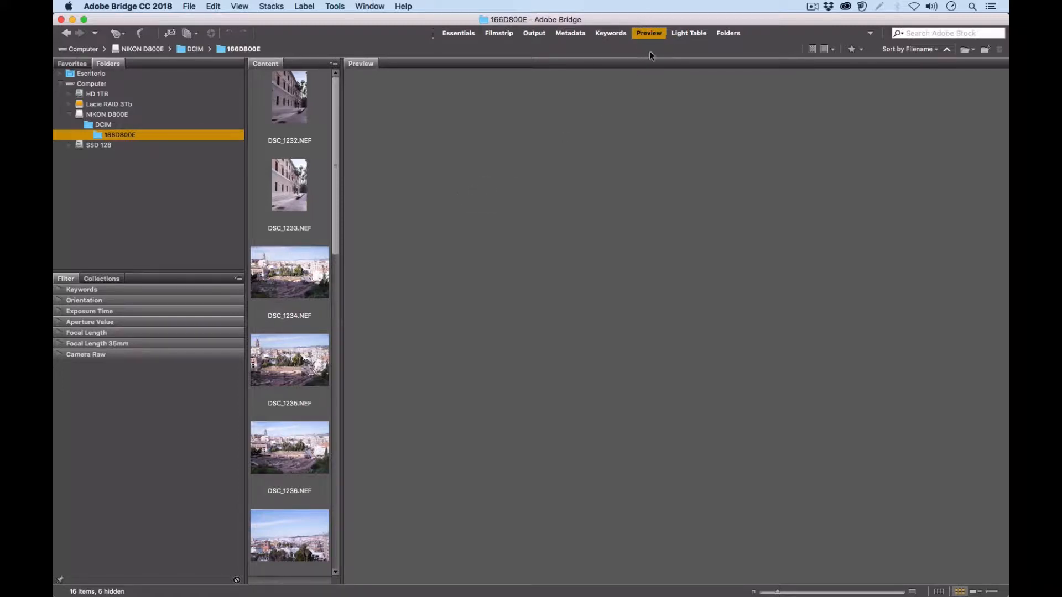
Look through the Essentials, Filmstrip, Output and Light Table workspaces to compare their layouts.
left_click(454, 32)
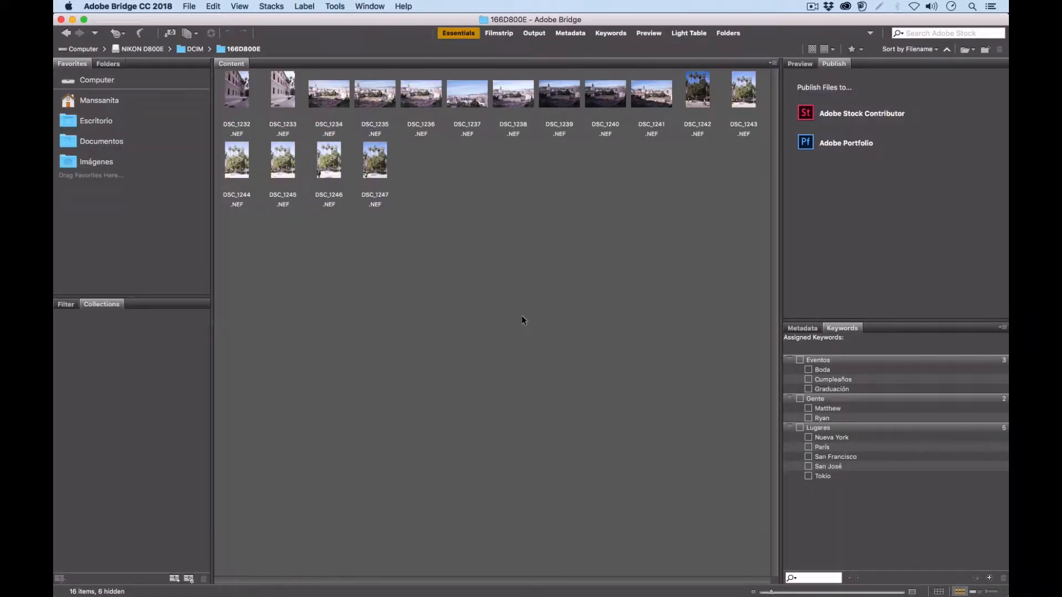
left_click(499, 33)
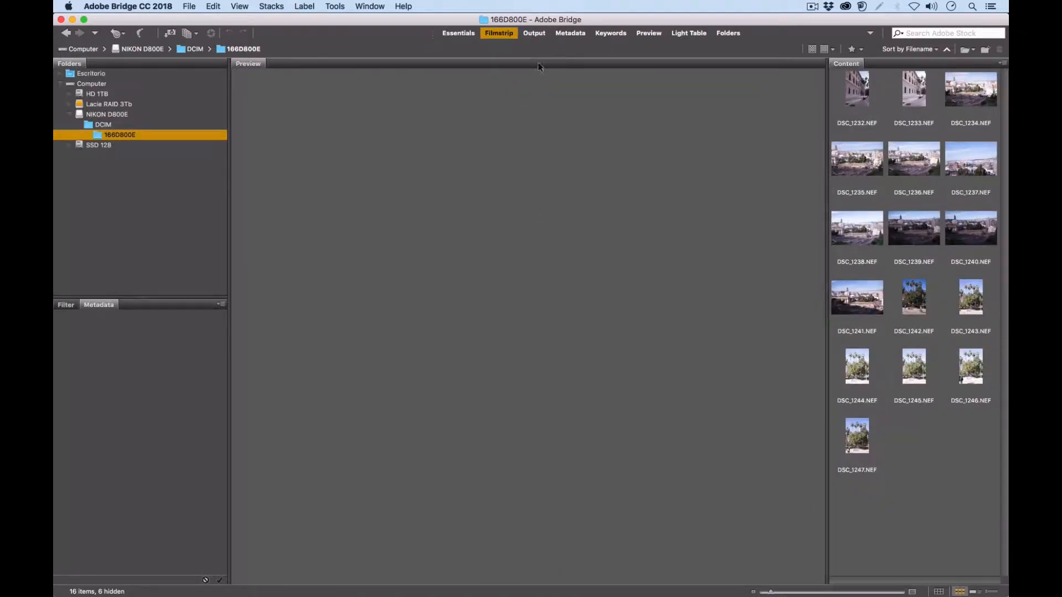
left_click(535, 33)
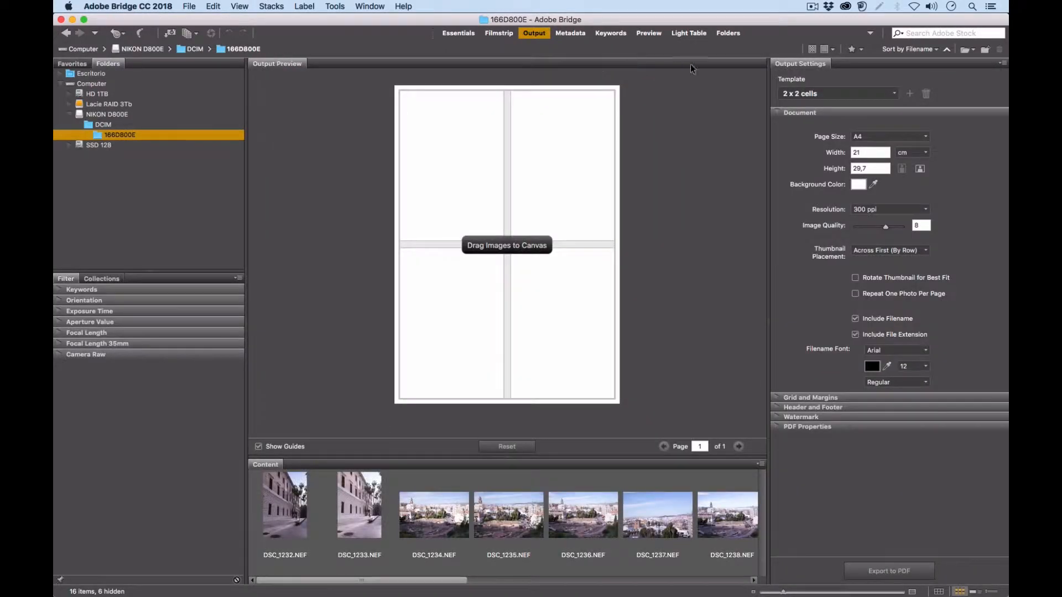
left_click(695, 33)
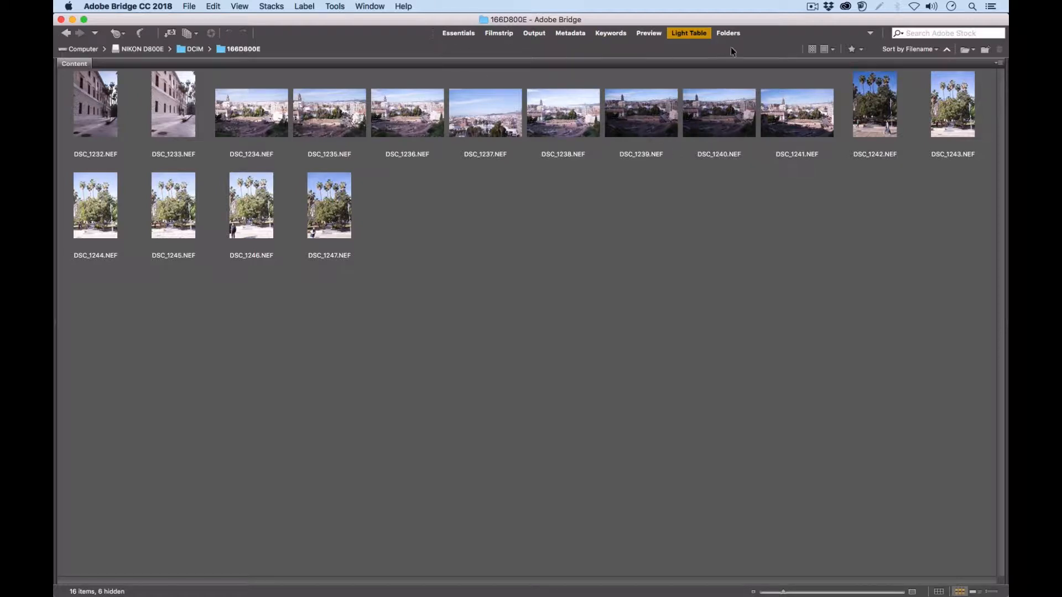
Widen the workspace bar, compare Filmstrip with Light Table, and settle on the Filmstrip workspace.
left_click_drag(433, 34, 412, 33)
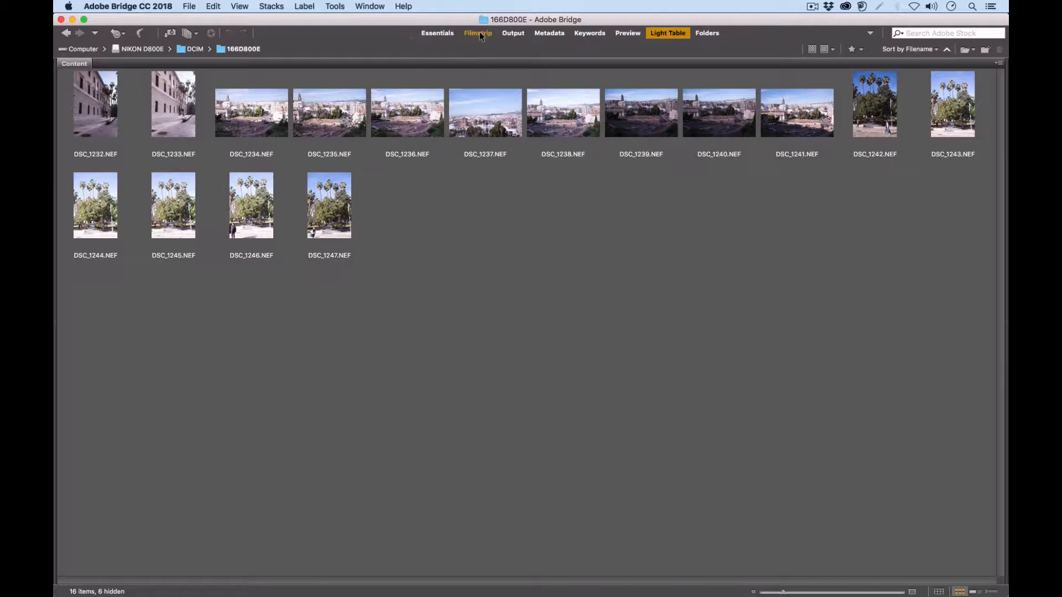
left_click(478, 34)
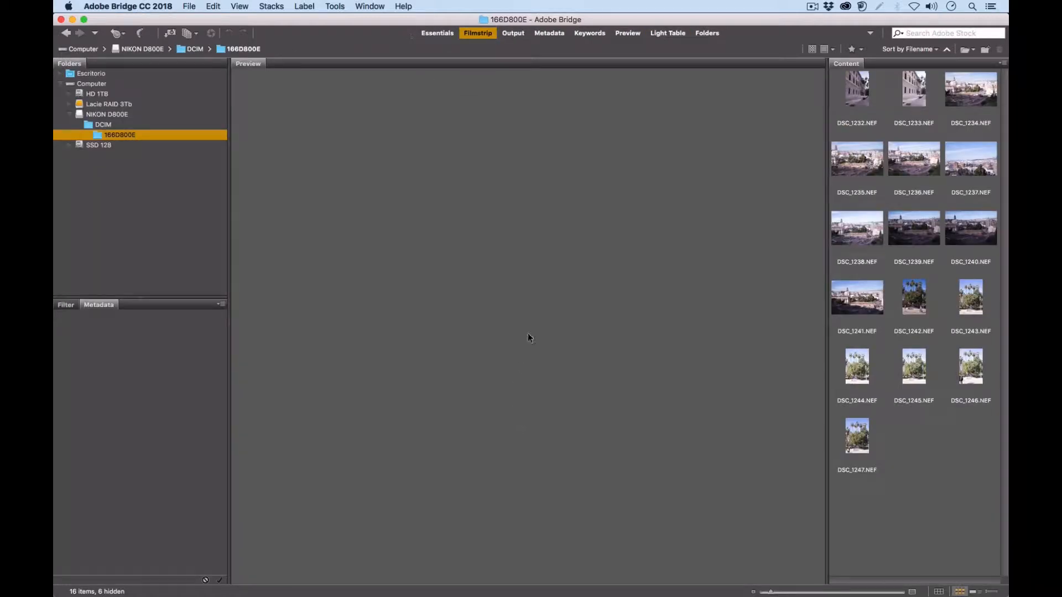
left_click(664, 33)
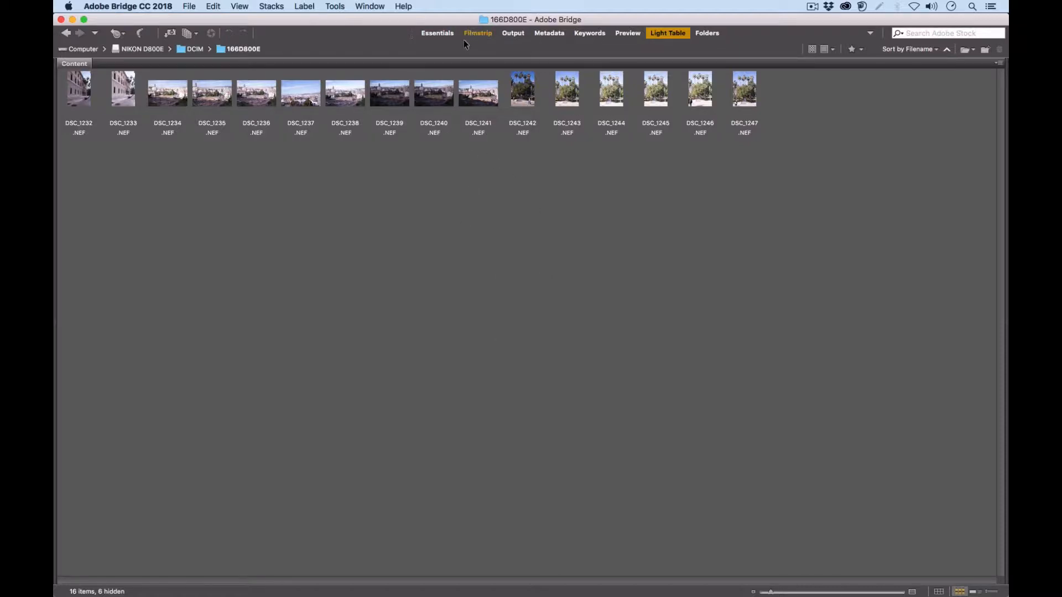
left_click(477, 34)
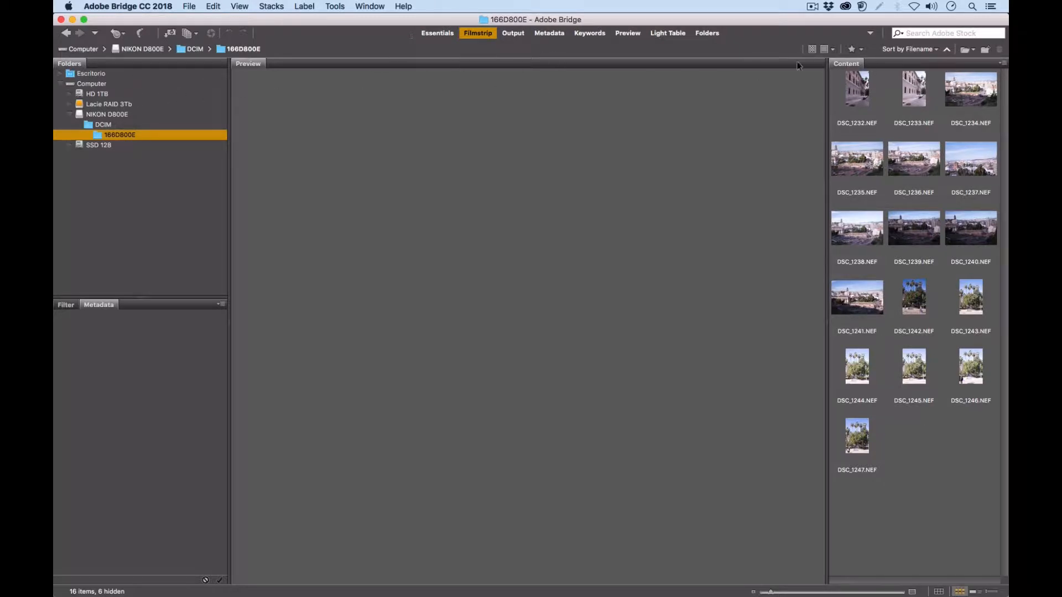
Review which panels are available in the workspace and look at the Filter and Metadata panels.
left_click(370, 7)
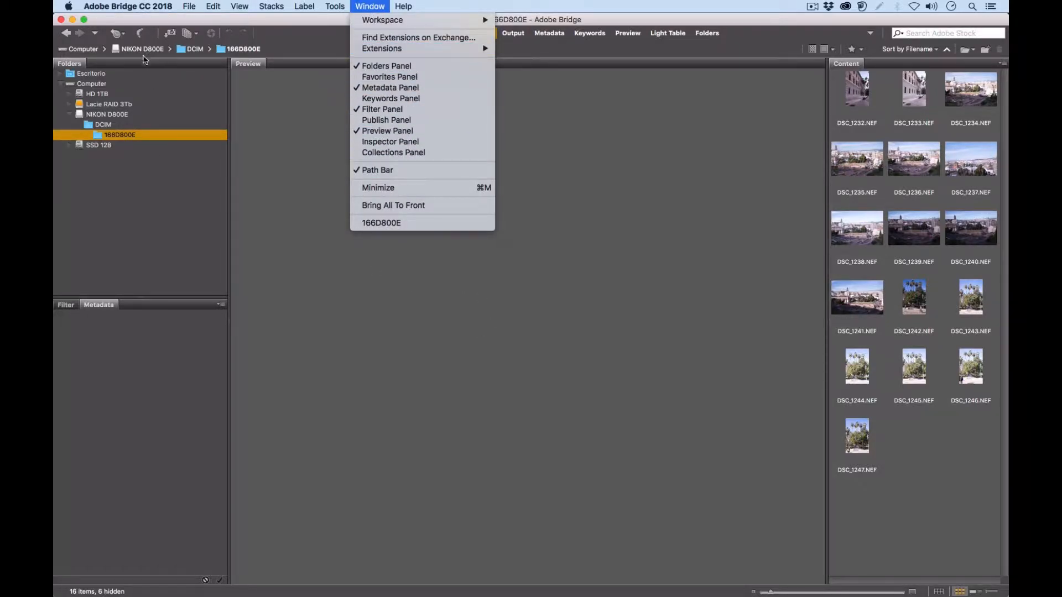
left_click(117, 74)
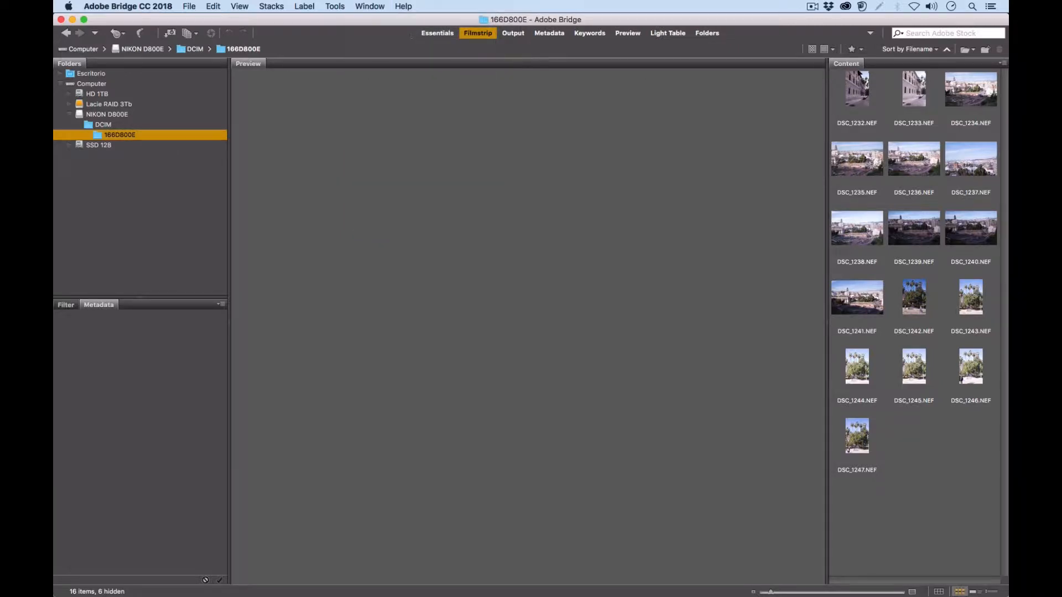
right_click(122, 68)
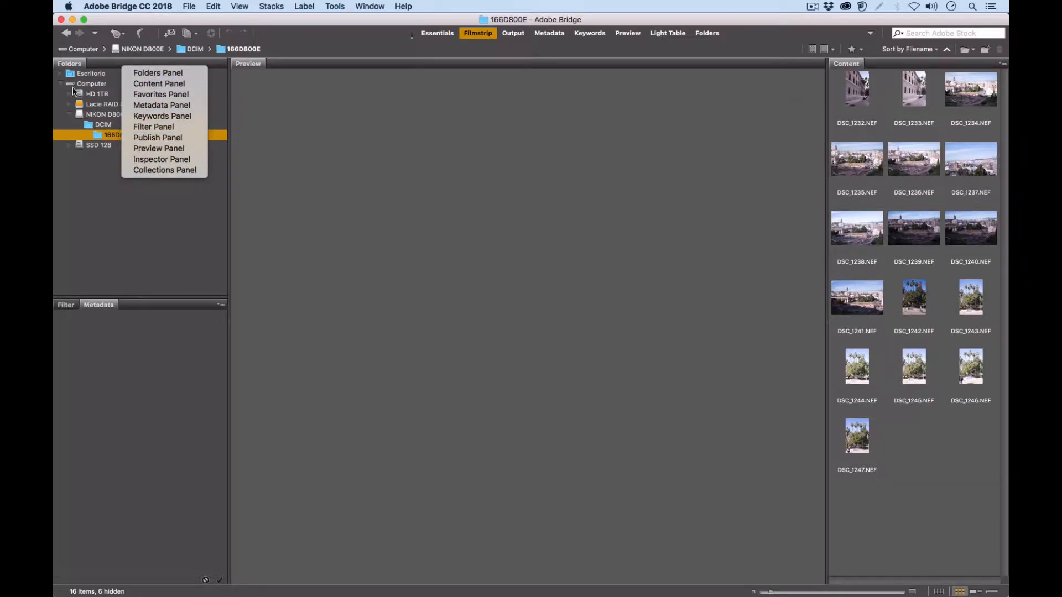
left_click(837, 66)
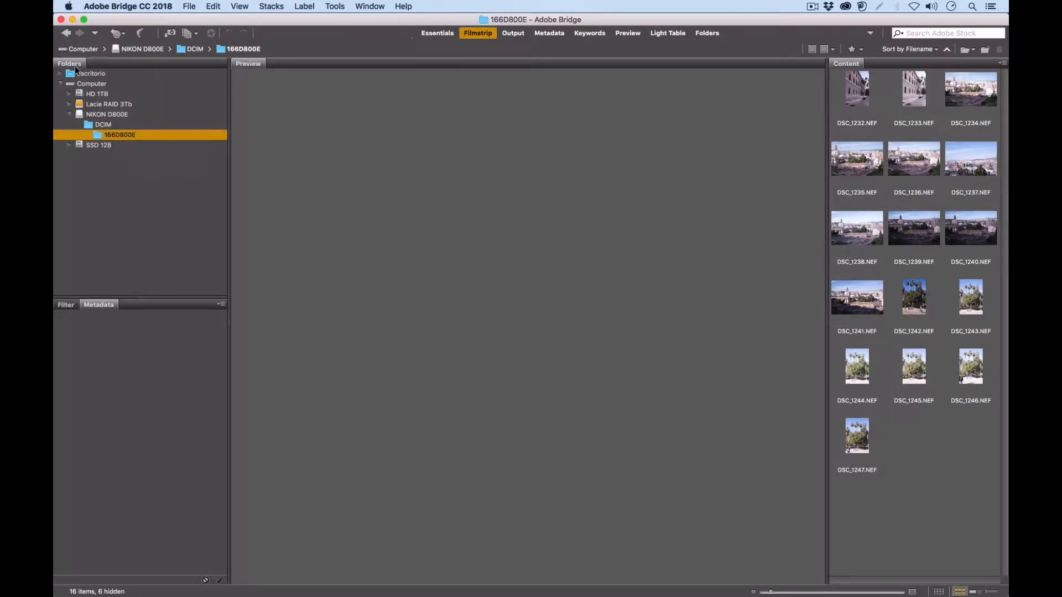
left_click(59, 306)
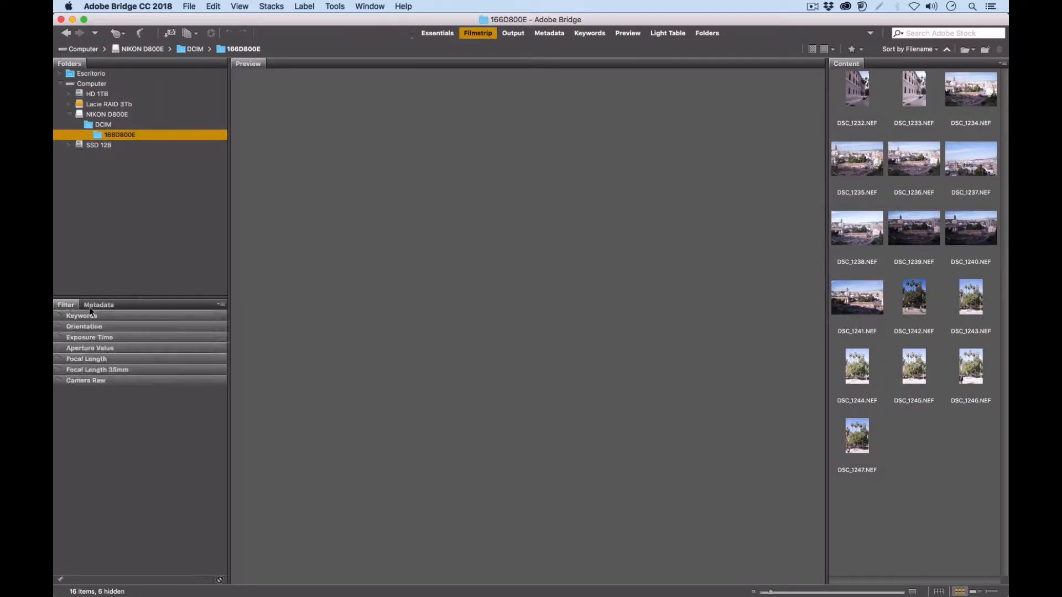
left_click(105, 305)
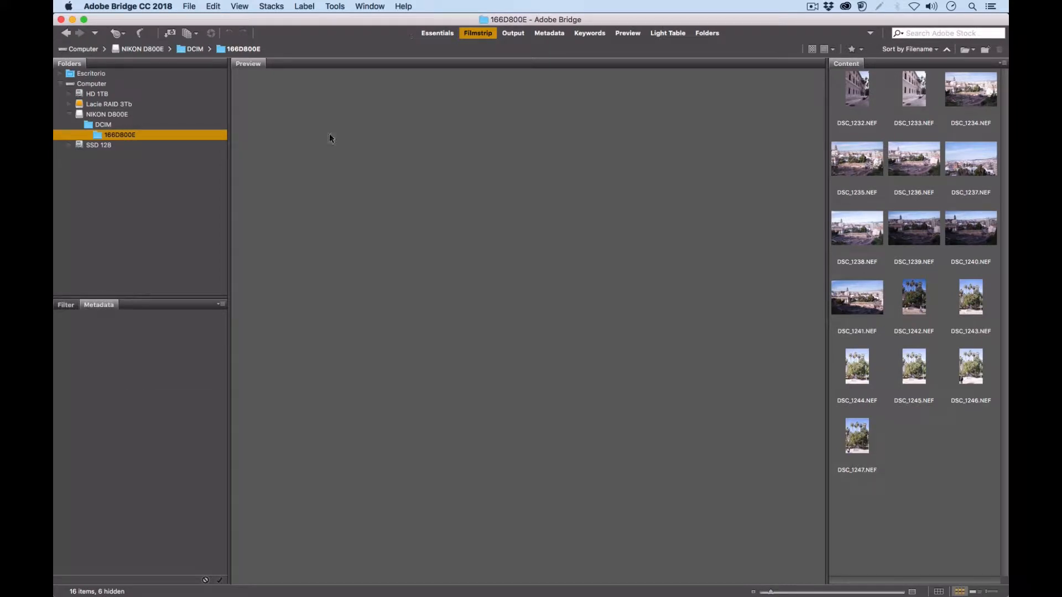
right_click(139, 65)
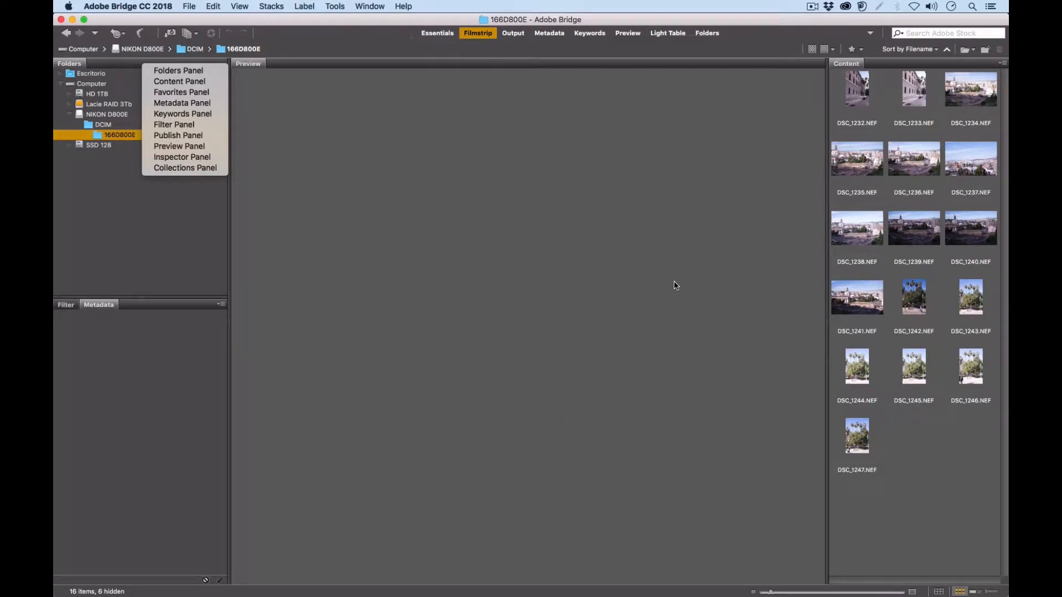
left_click(390, 224)
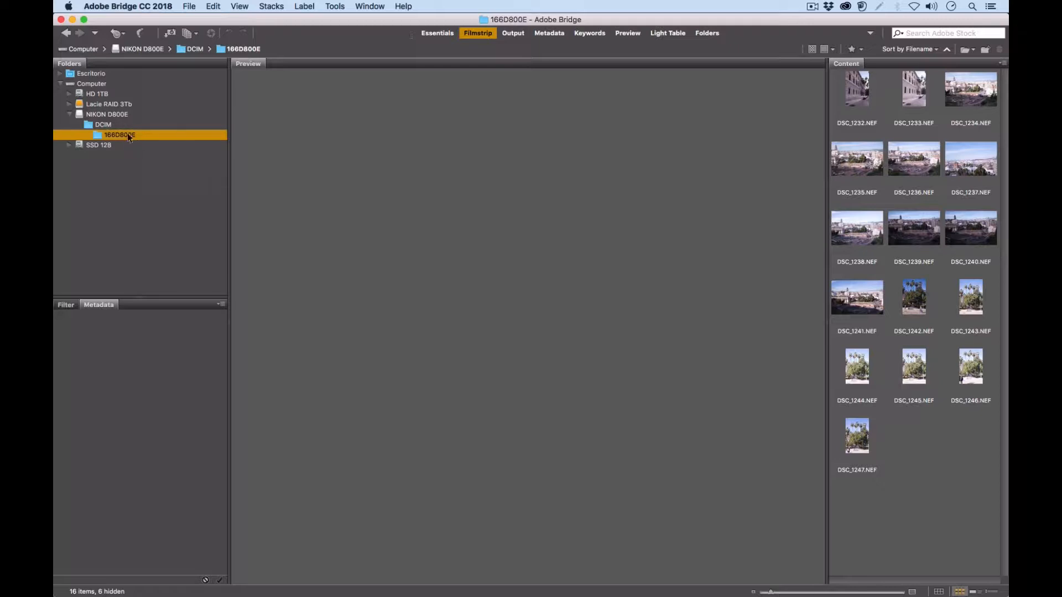
Preview the folder's photos one after another, covering the buildings, city views and palm trees up to DSC_1246.NEF.
left_click(916, 170)
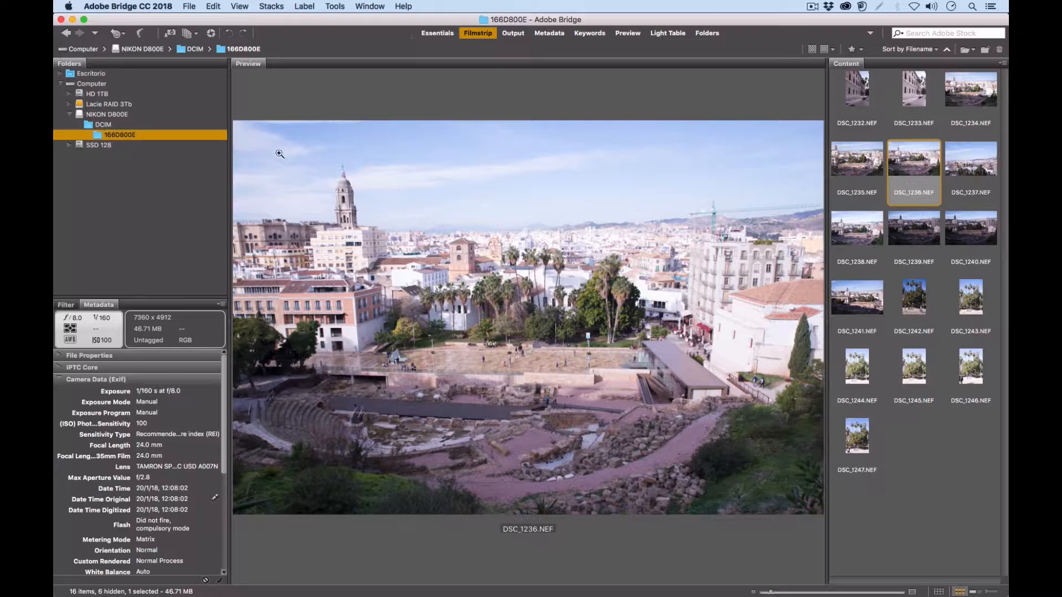
left_click(861, 103)
left_click(911, 101)
left_click(961, 101)
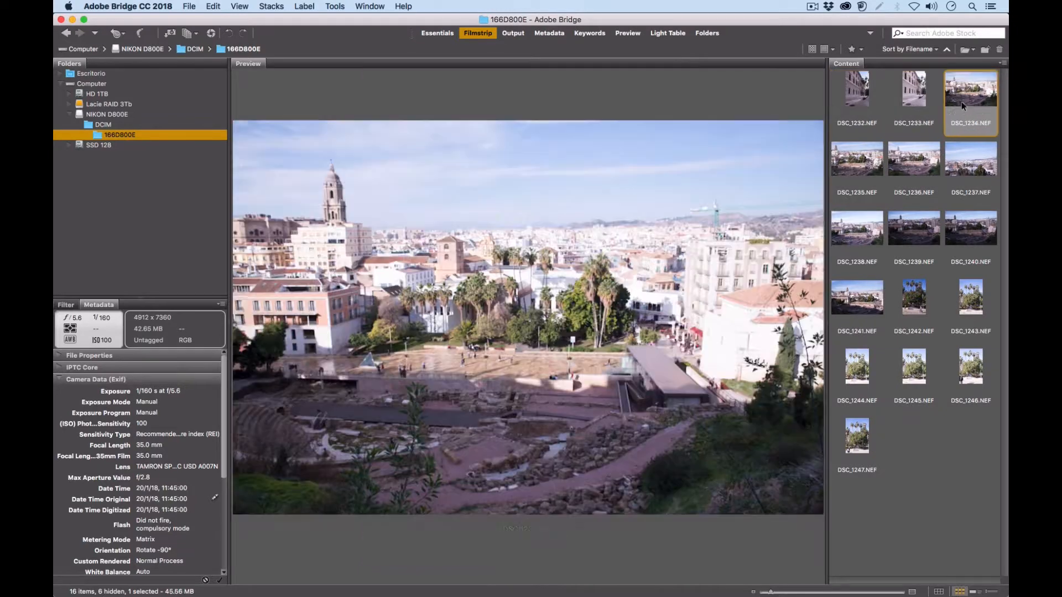
left_click(860, 166)
left_click(868, 238)
left_click(915, 232)
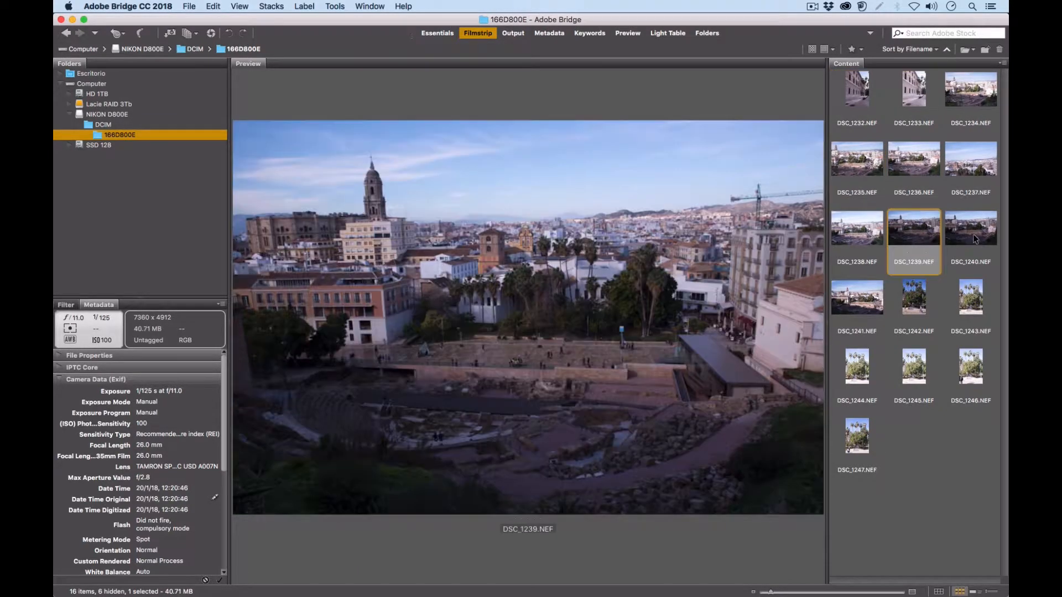
left_click(969, 232)
left_click(914, 301)
left_click(864, 306)
left_click(875, 372)
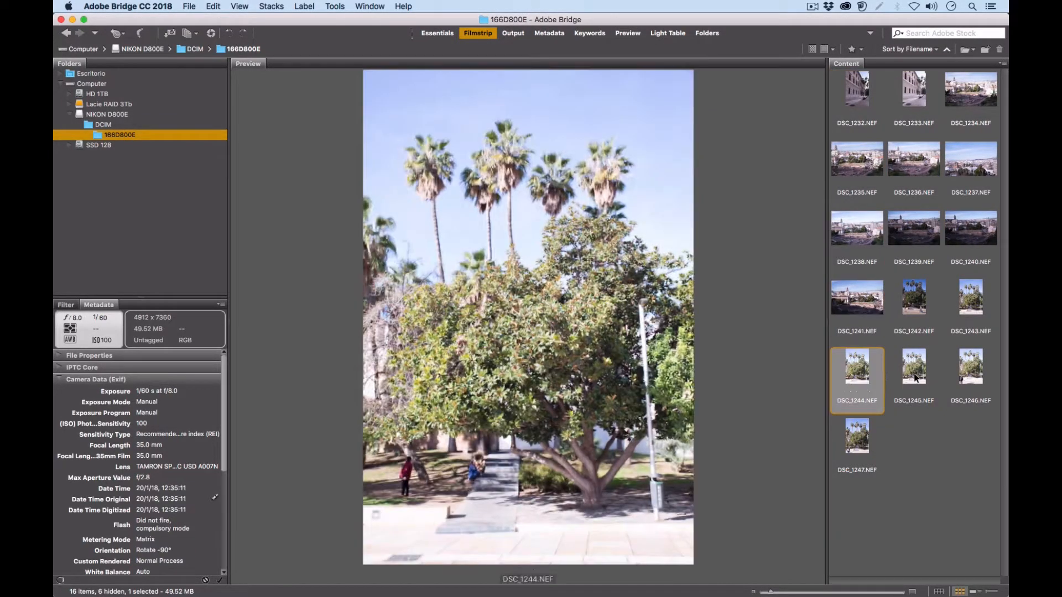
left_click(915, 370)
left_click(959, 374)
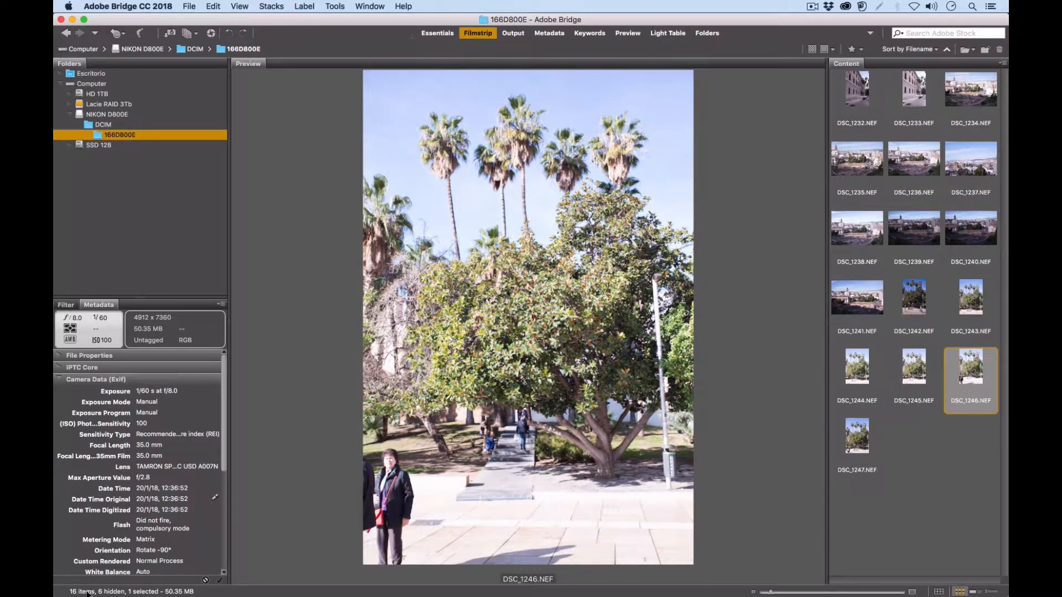
Compare the city views with the palm tree shots in the preview, ending on DSC_1239.NEF.
left_click(915, 242)
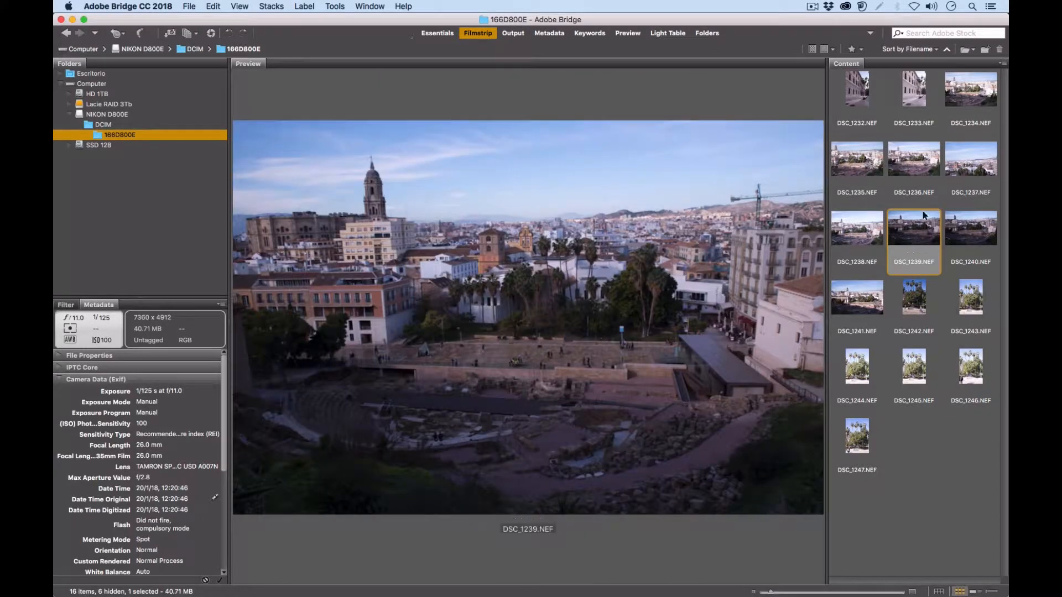
left_click(914, 176)
left_click(960, 237)
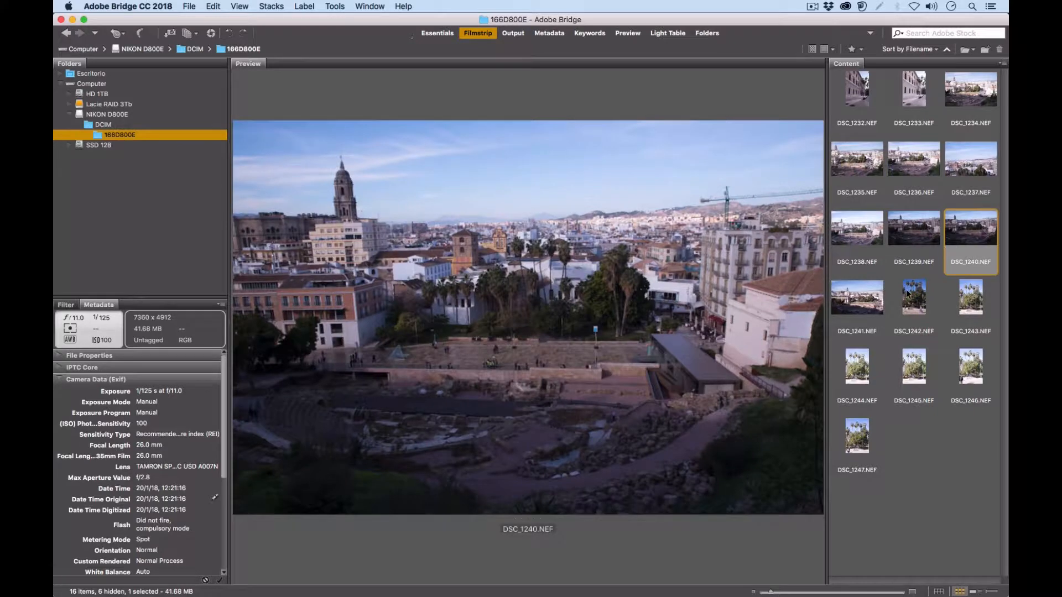
left_click(906, 292)
left_click(910, 242)
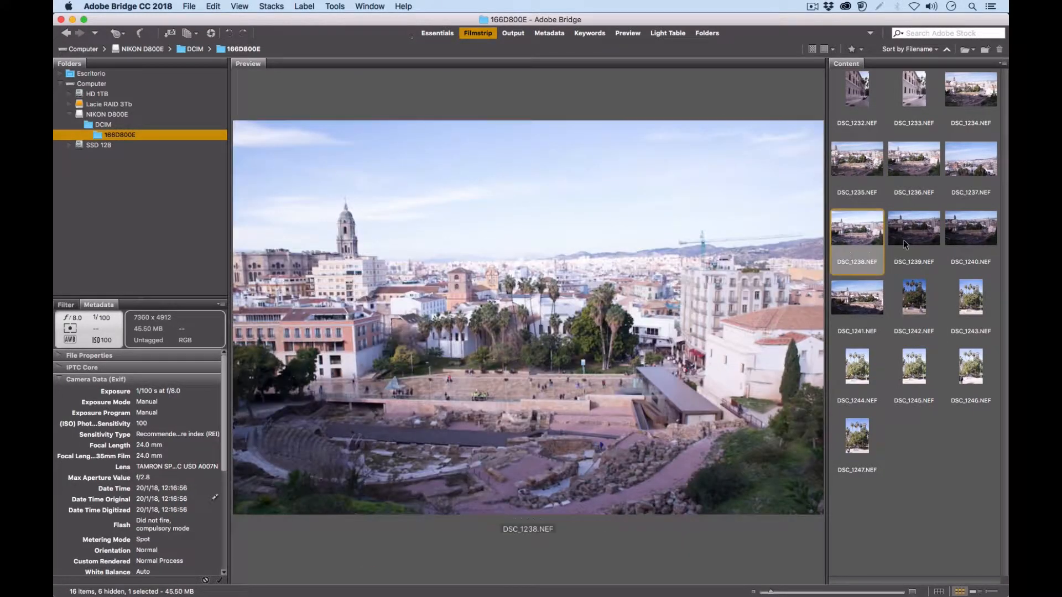
left_click(916, 180)
left_click(951, 188)
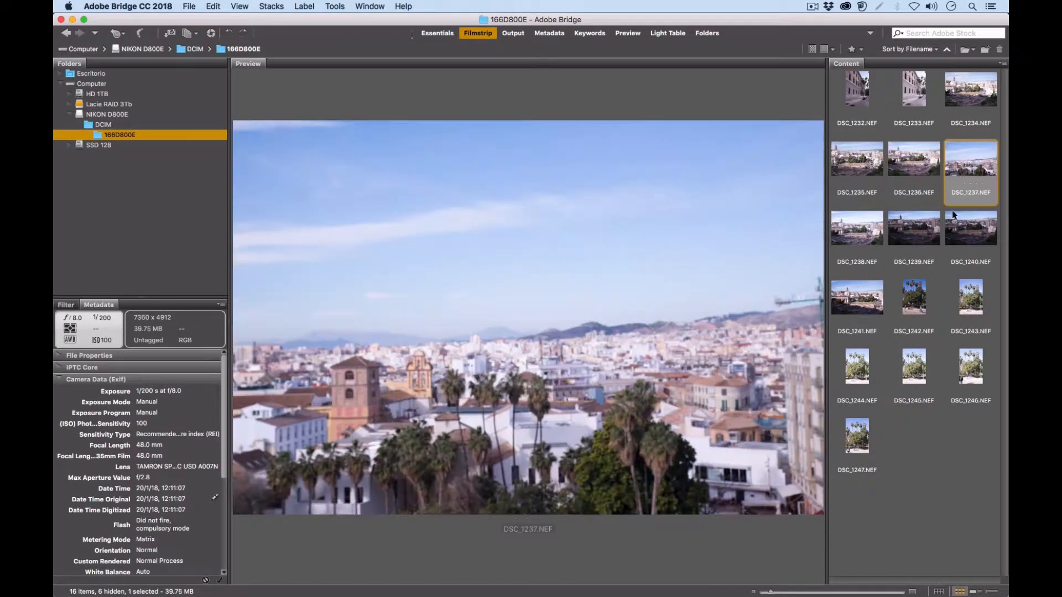
left_click(921, 306)
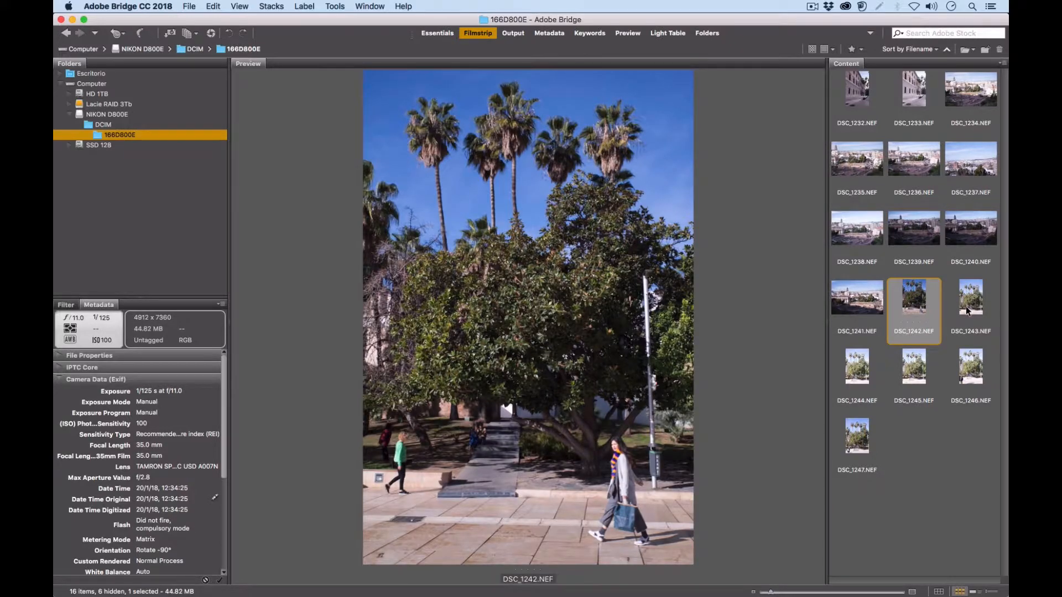
left_click(966, 306)
left_click(915, 234)
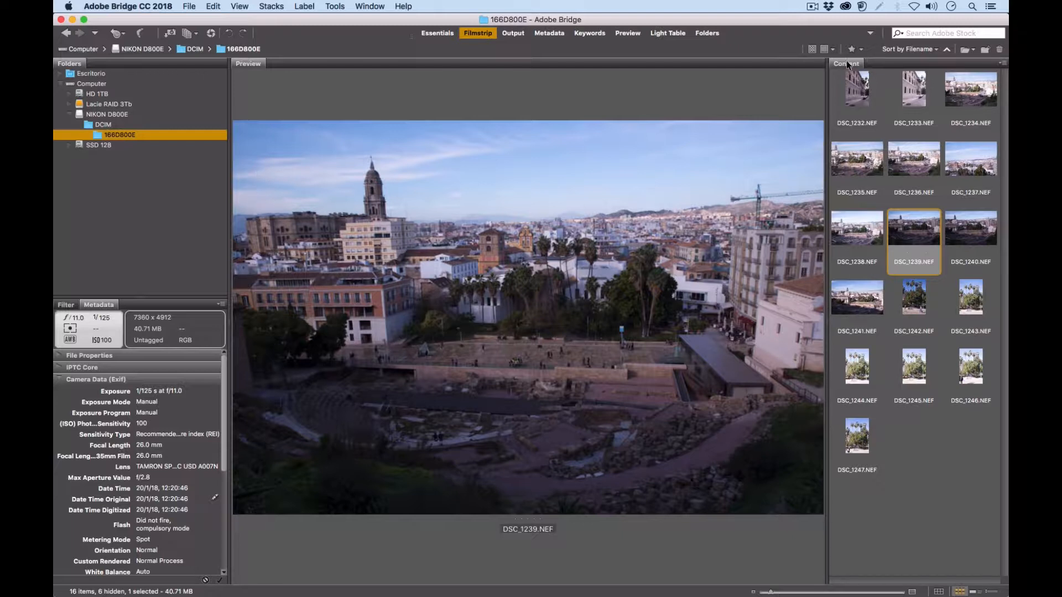
Group the Content panel with Preview and show the Keywords panel in the emptied column.
left_click_drag(844, 65, 331, 68)
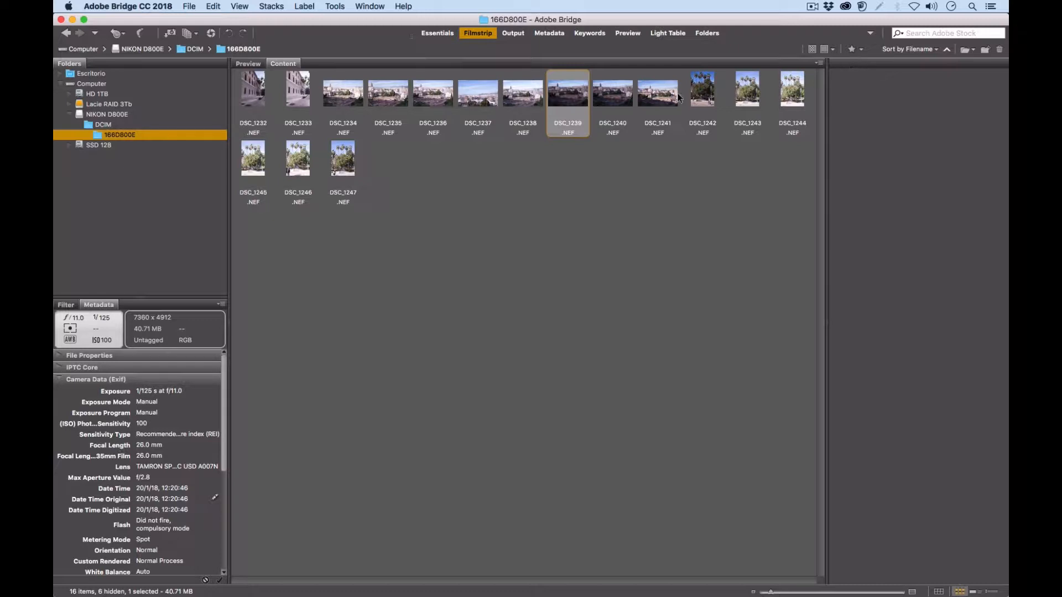
left_click_drag(286, 67, 402, 268)
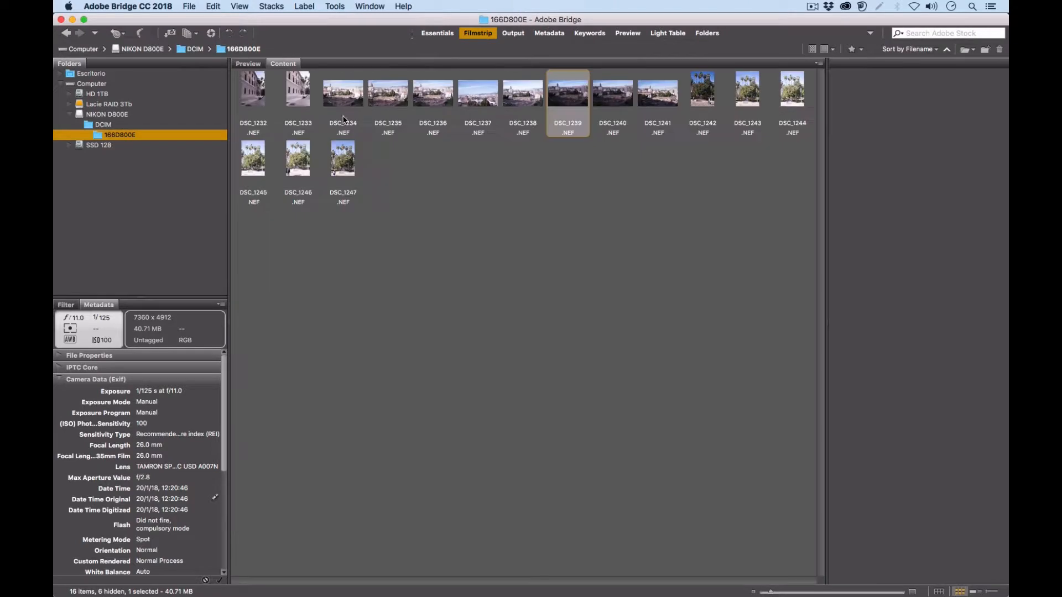
right_click(846, 64)
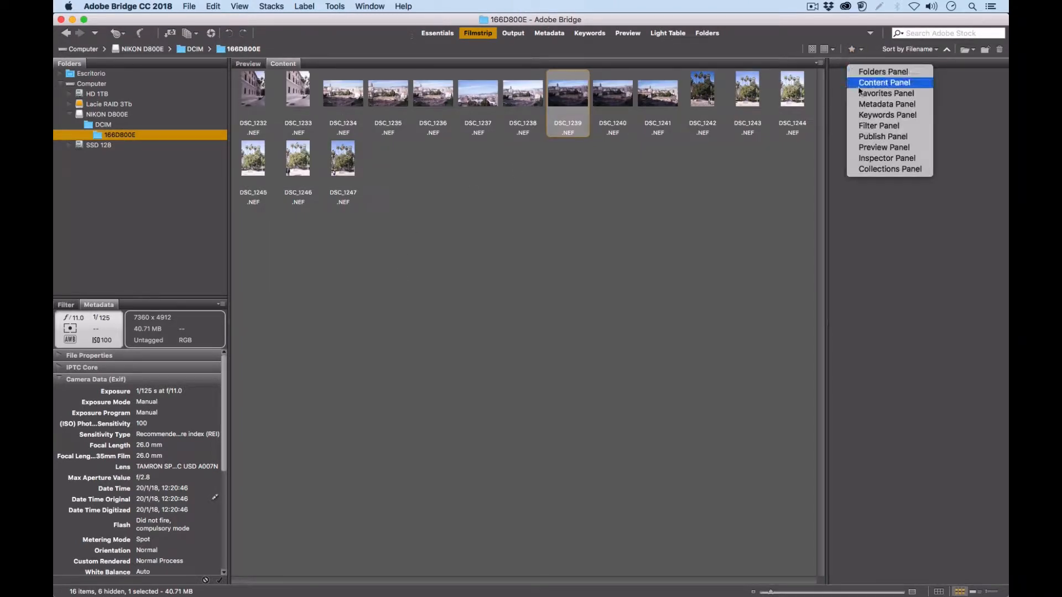
left_click(878, 115)
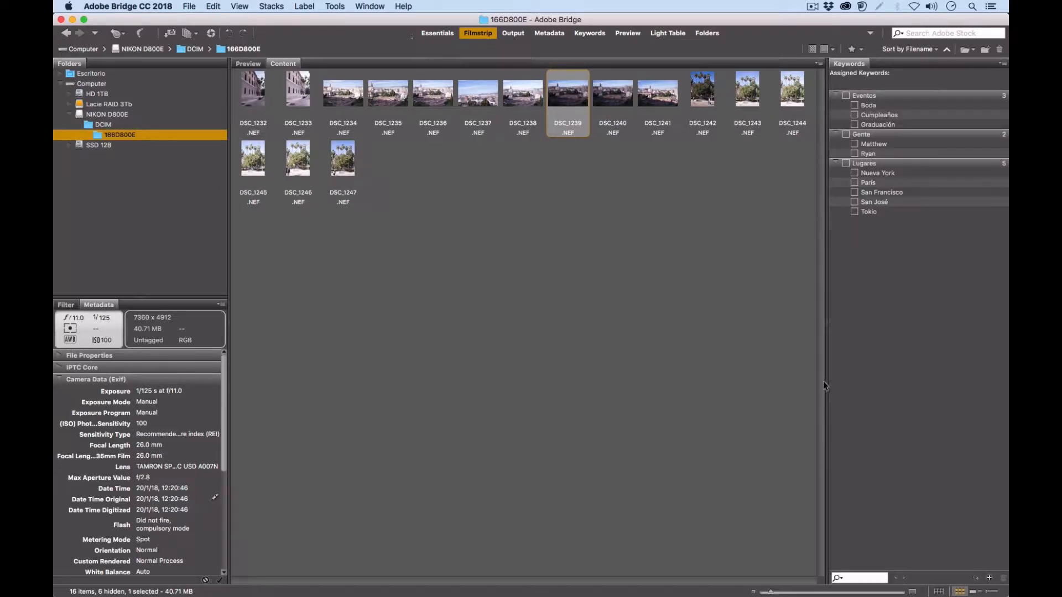
Group Content with Metadata, dock Keywords in the column above it, and move Folders to the other side of the preview.
left_click_drag(289, 66, 166, 387)
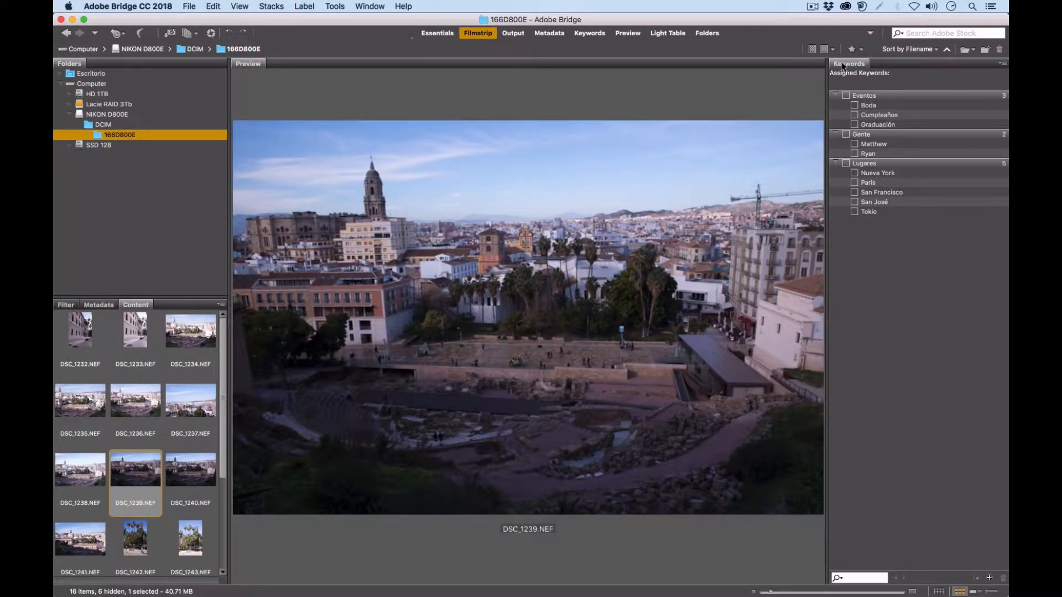
left_click_drag(843, 66, 168, 90)
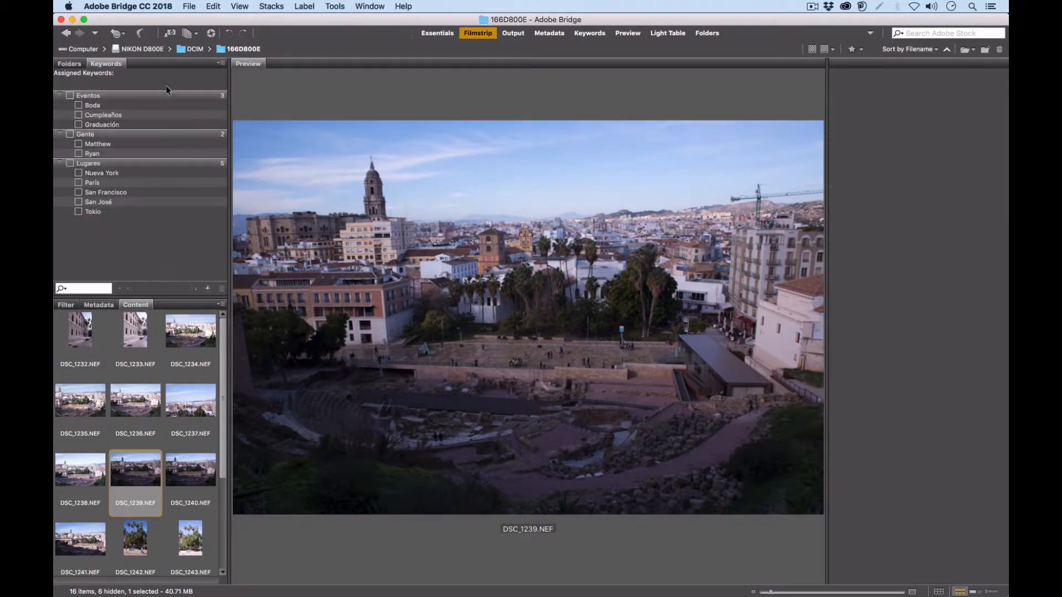
left_click_drag(68, 66, 917, 303)
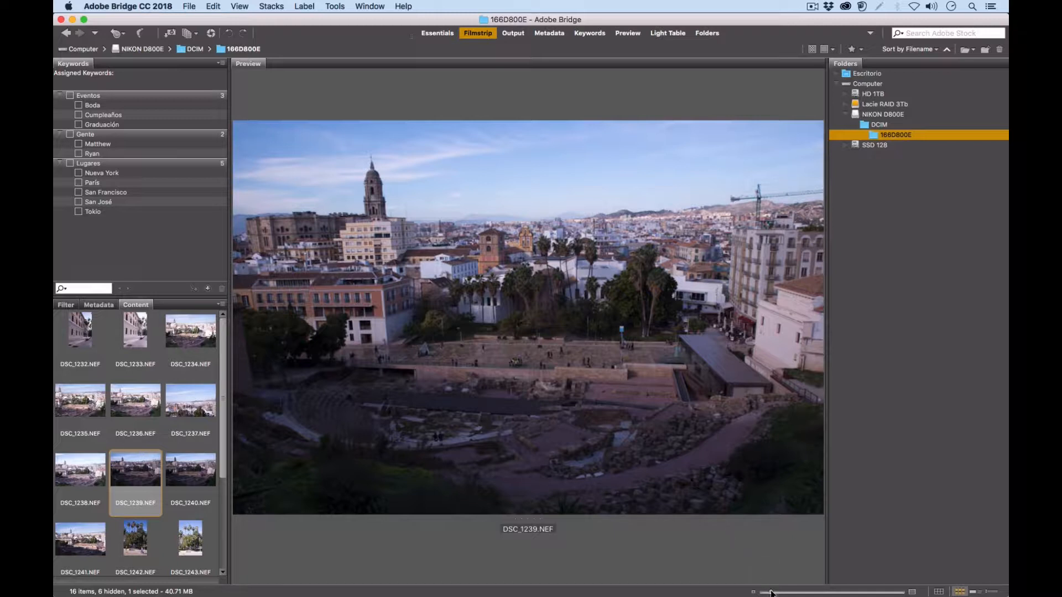
Look through the grouped Filter, Content and Metadata panels, ending on Metadata.
mouse_move(772, 593)
left_mouse_down()
mouse_move(793, 592)
mouse_move(773, 590)
left_mouse_up()
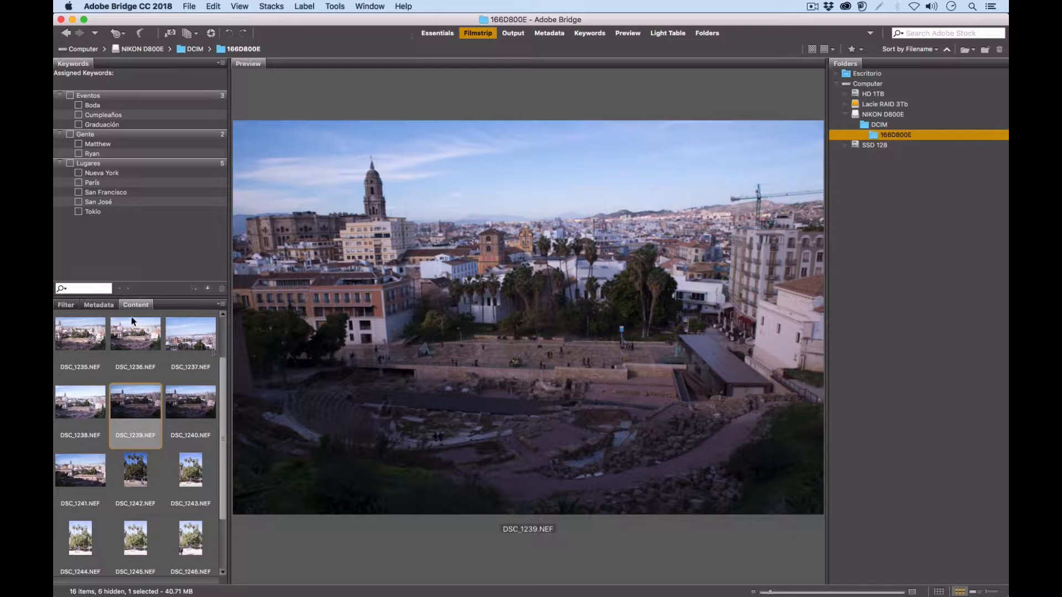
left_click(69, 304)
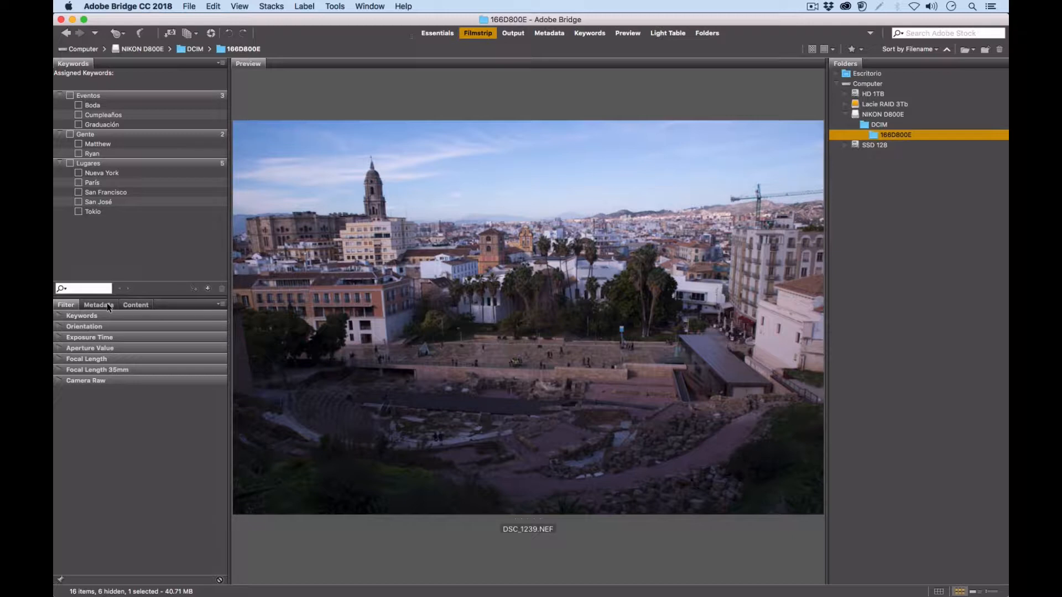
left_click(134, 304)
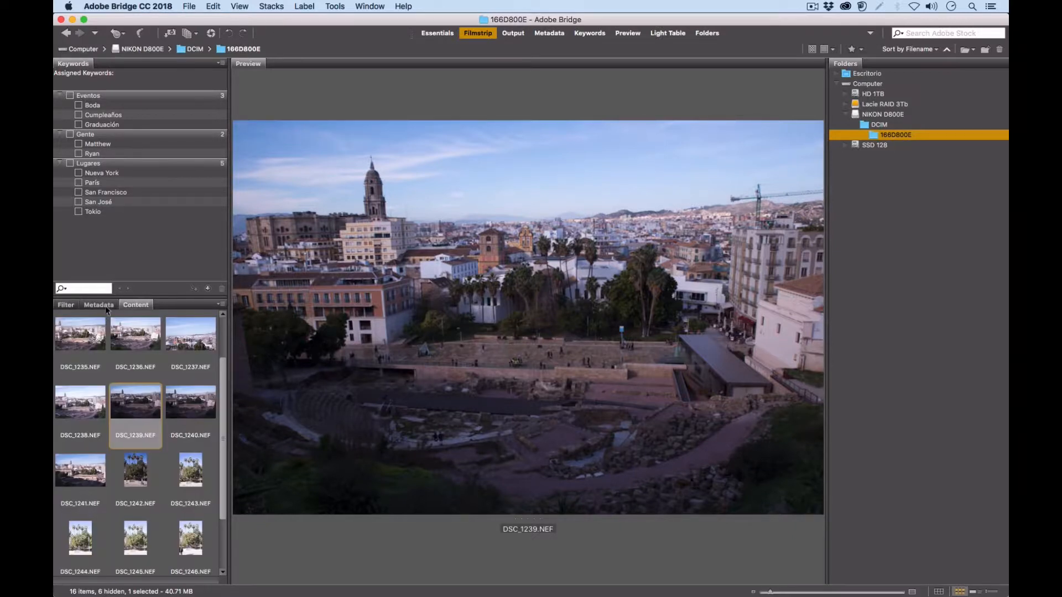
left_click(95, 304)
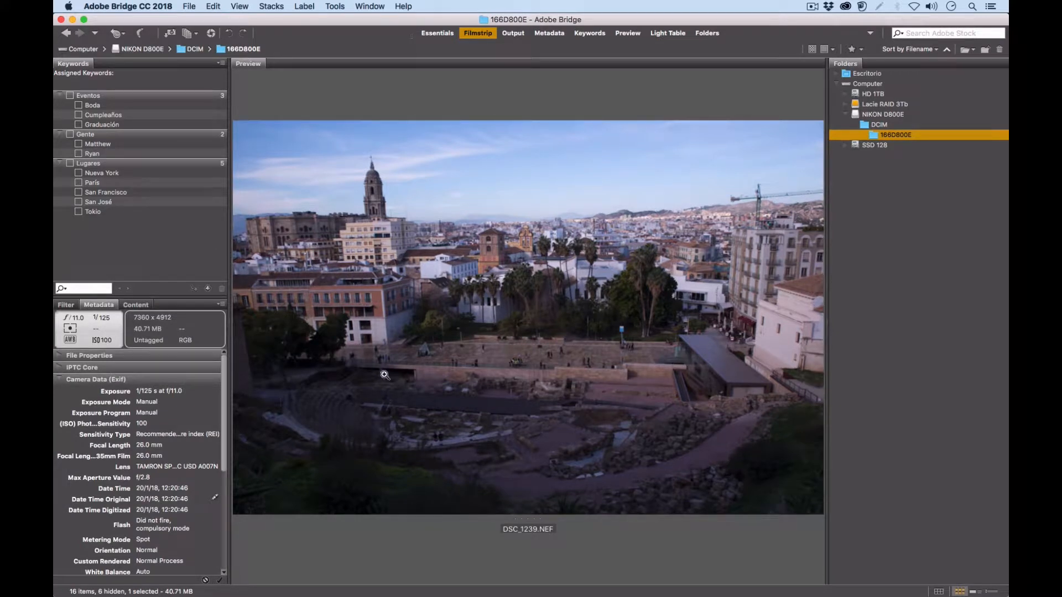
Close the Keywords panel and dock the Folders panel above the Filter and Metadata group.
right_click(79, 65)
left_click(86, 75)
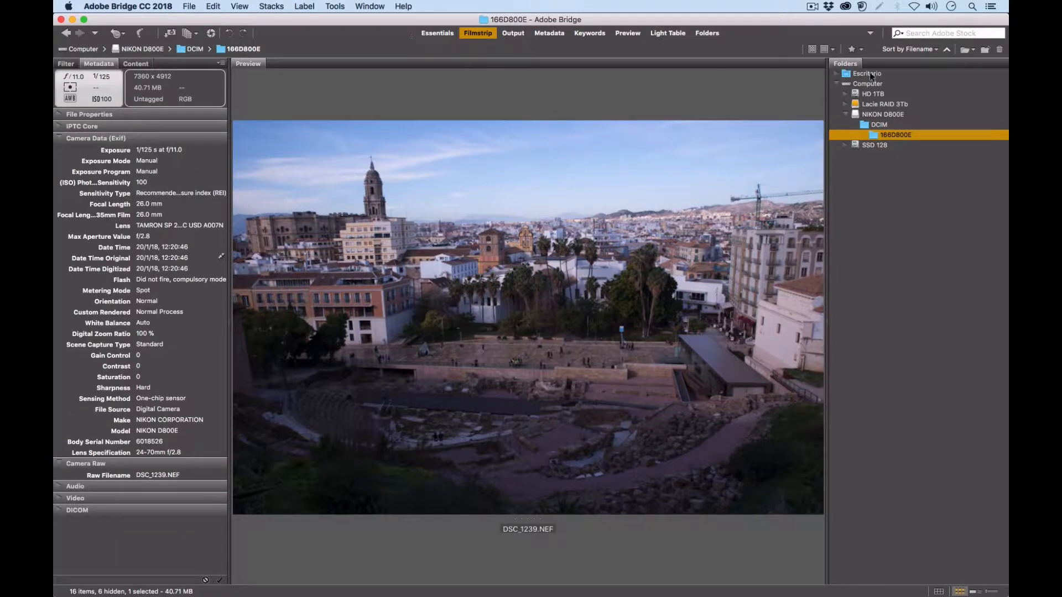
left_click_drag(851, 65, 155, 87)
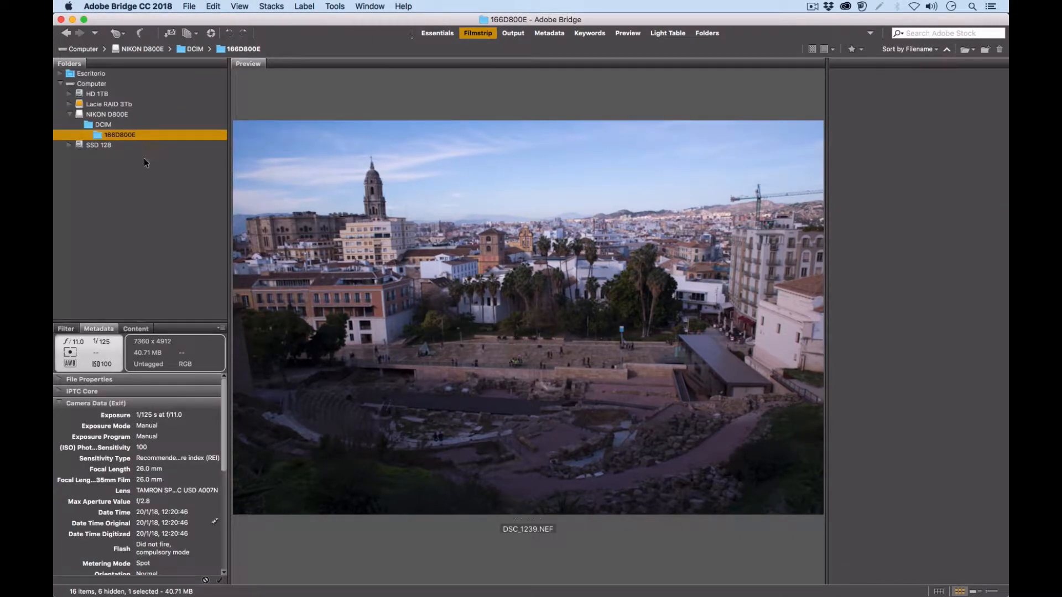
Move the Content panel out of the Metadata group into the empty column beside the preview, and widen the preview.
left_click(65, 331)
left_click(99, 328)
left_click_drag(137, 329, 907, 263)
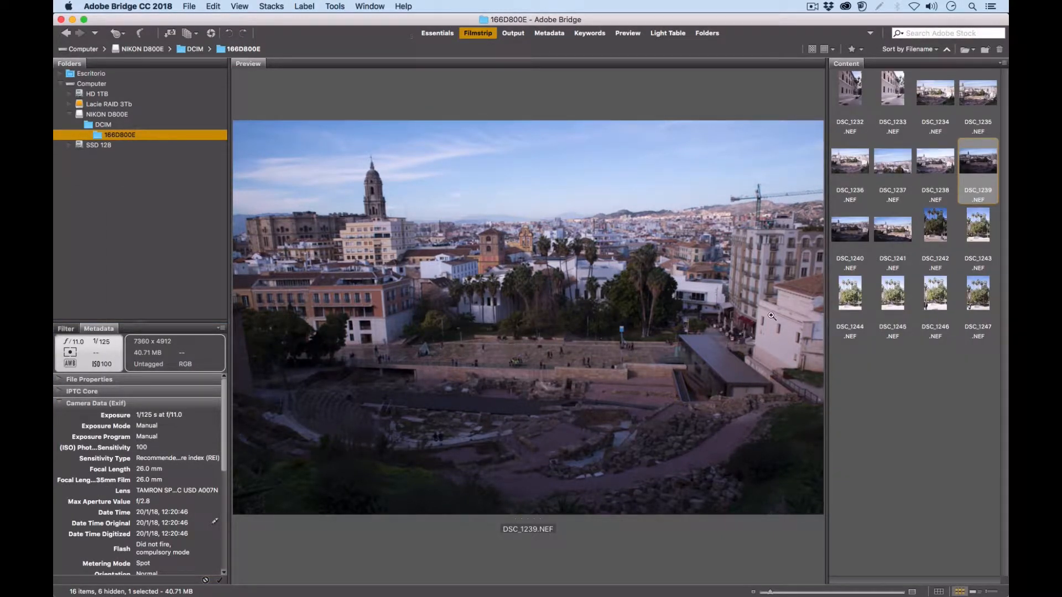
left_click_drag(827, 334, 860, 310)
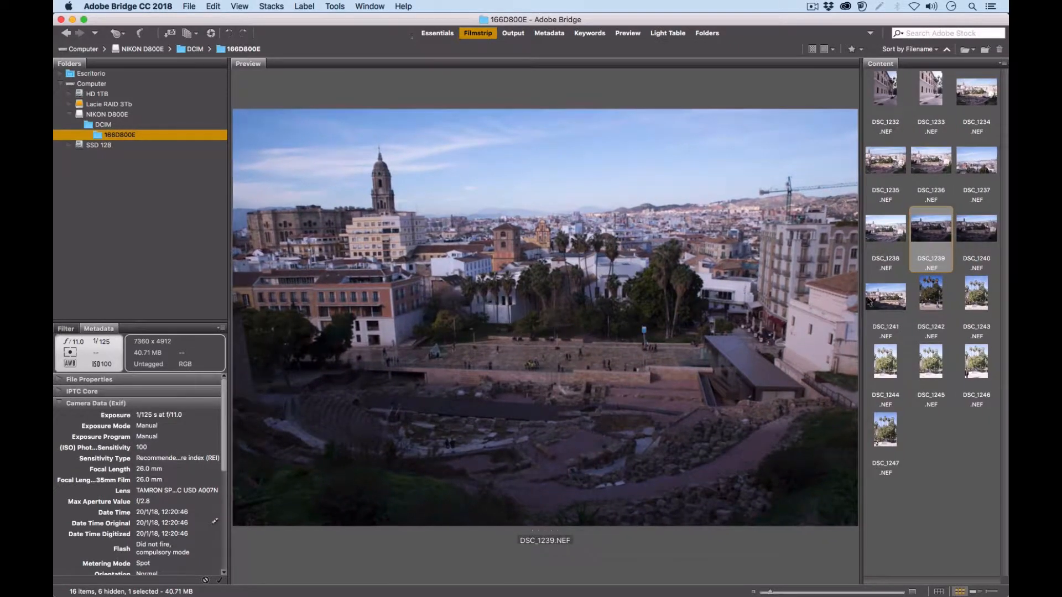
Dock the Content panel beneath Preview as a single-row thumbnail strip and adjust the width of the empty column.
left_click_drag(880, 63, 424, 540)
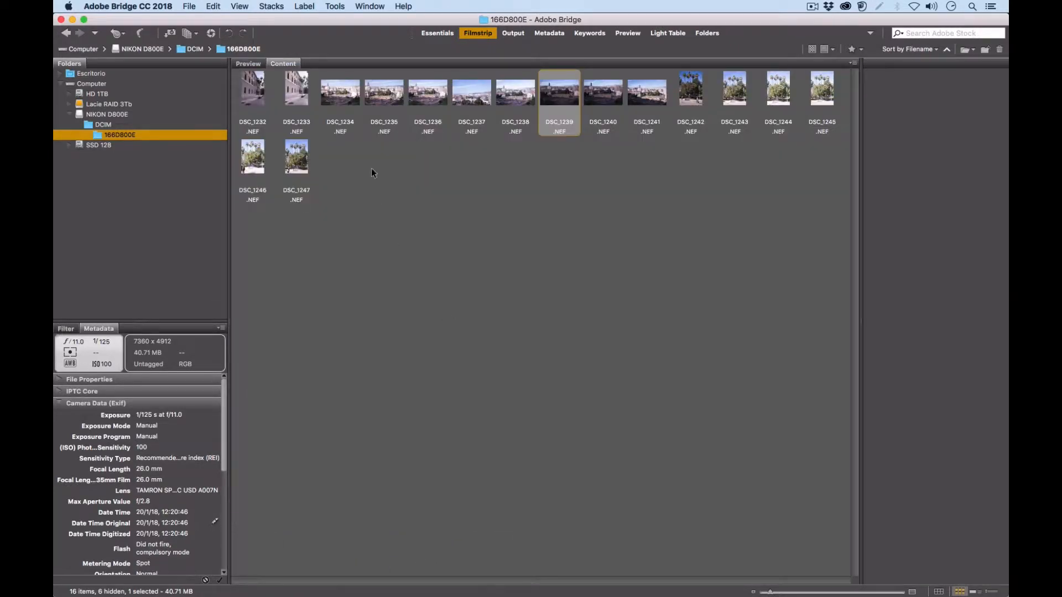
left_click_drag(250, 64, 260, 69)
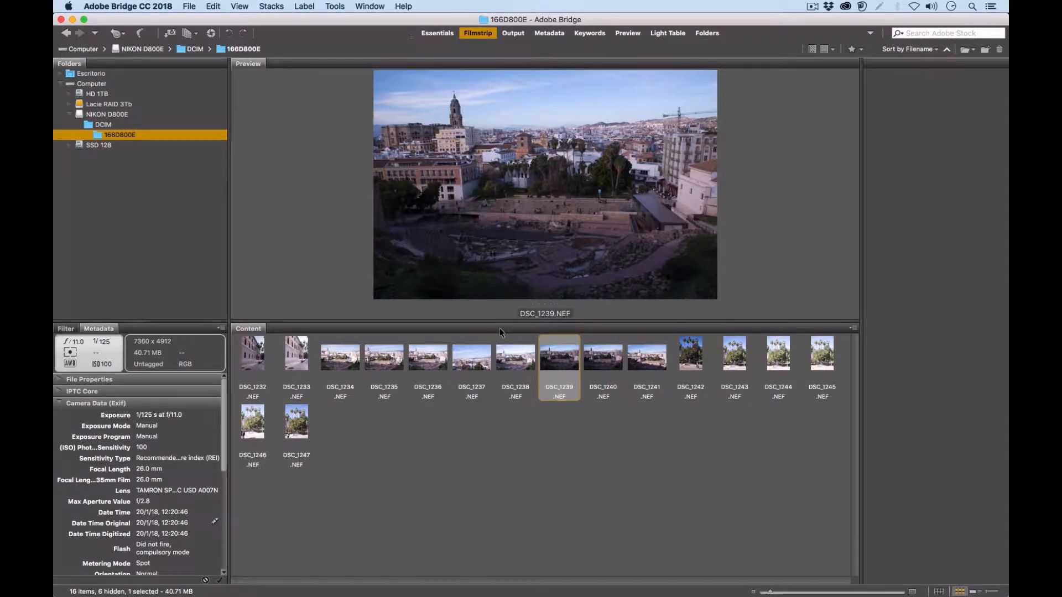
left_click_drag(497, 322, 502, 495)
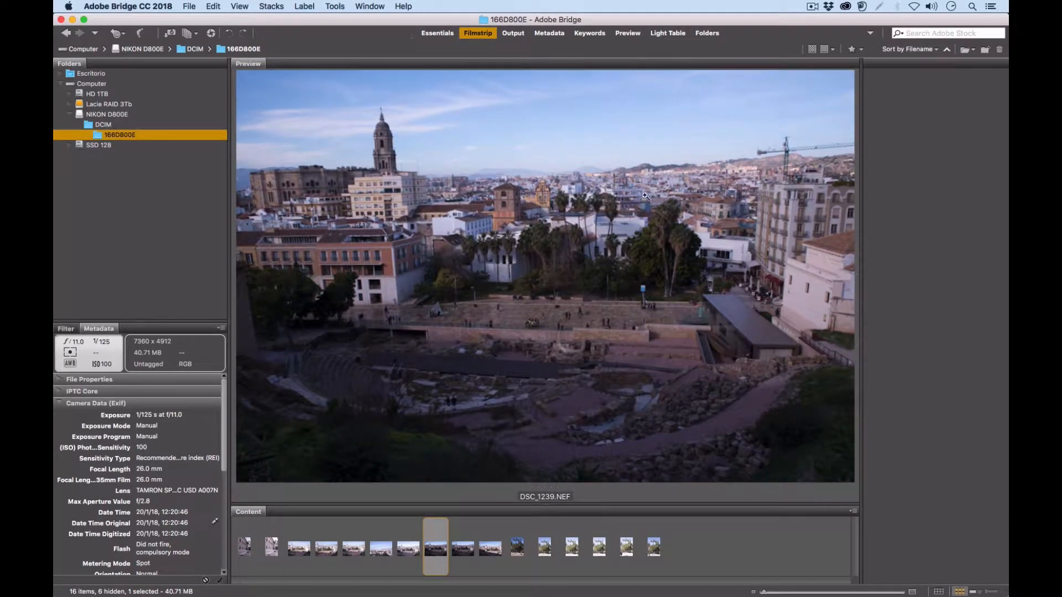
left_click_drag(861, 289, 1007, 307)
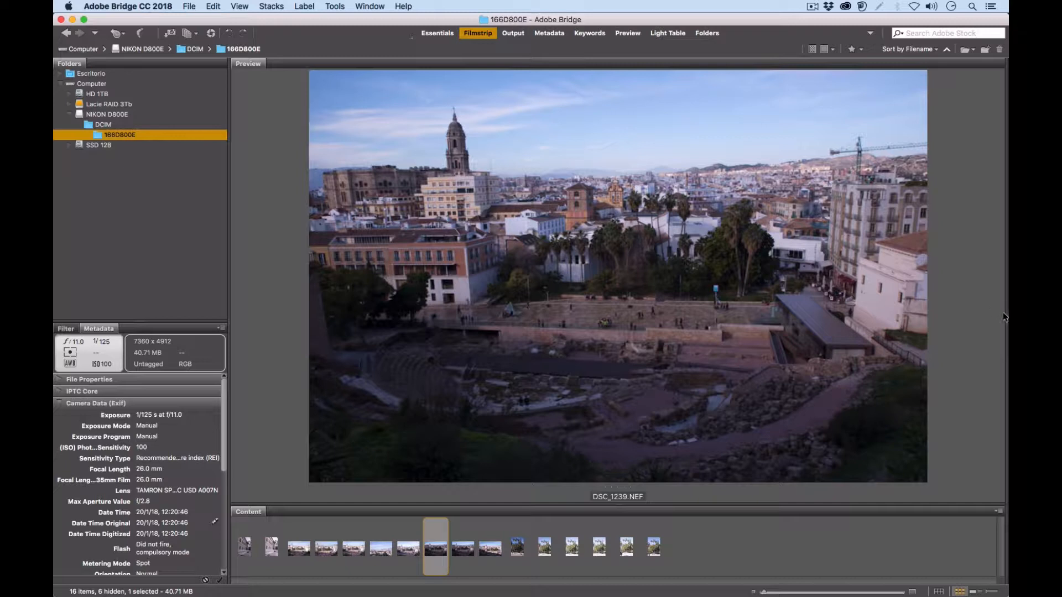
left_click_drag(1005, 314, 893, 312)
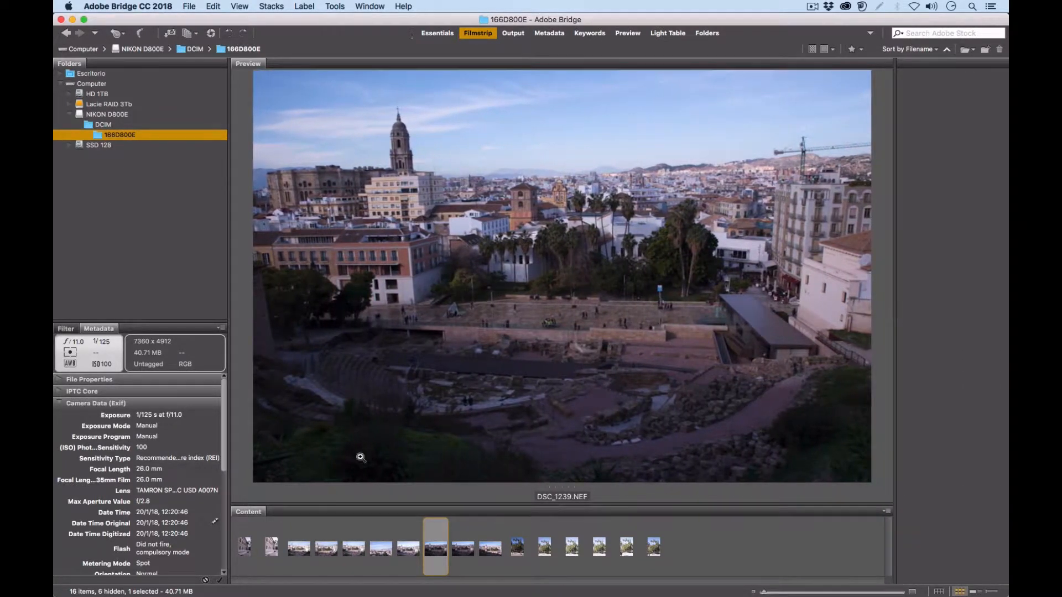
Move the Content panel to the empty column beside the preview, widen it slightly, and enlarge its thumbnails to two per row.
left_click_drag(242, 514, 936, 254)
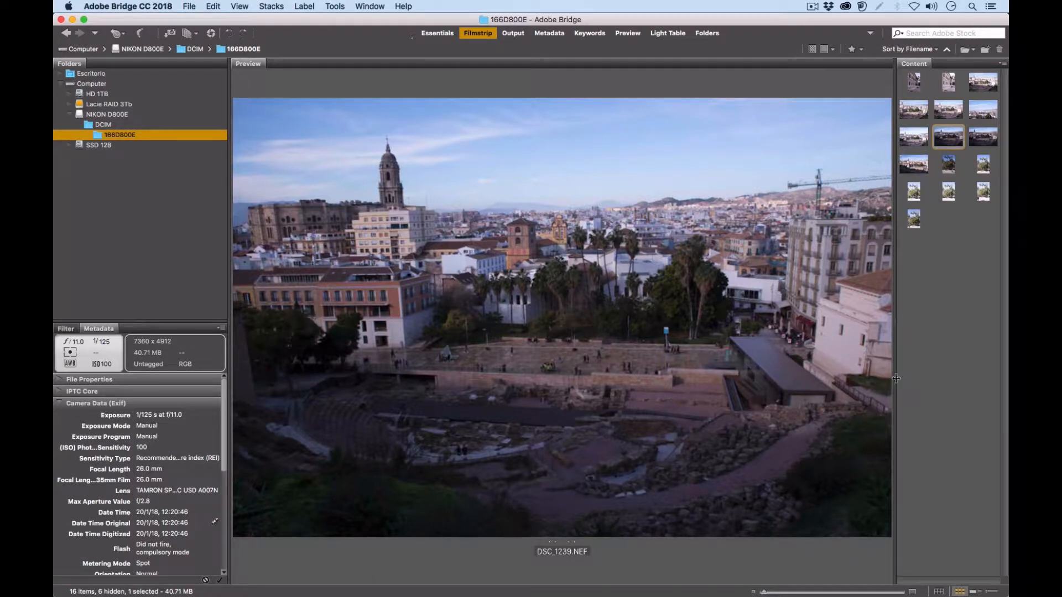
left_click_drag(895, 378, 881, 378)
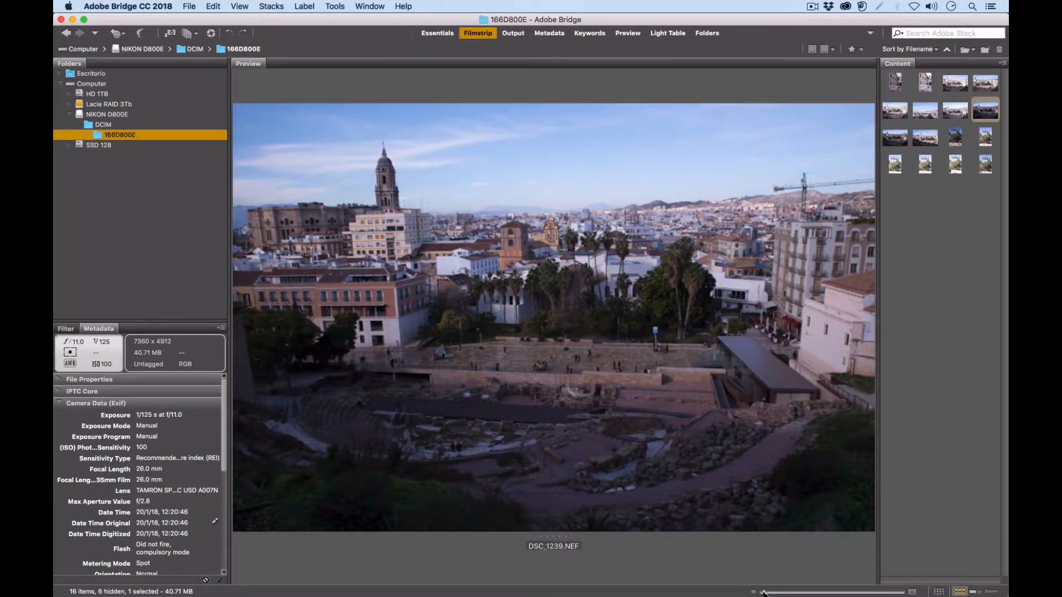
left_click_drag(763, 593, 775, 592)
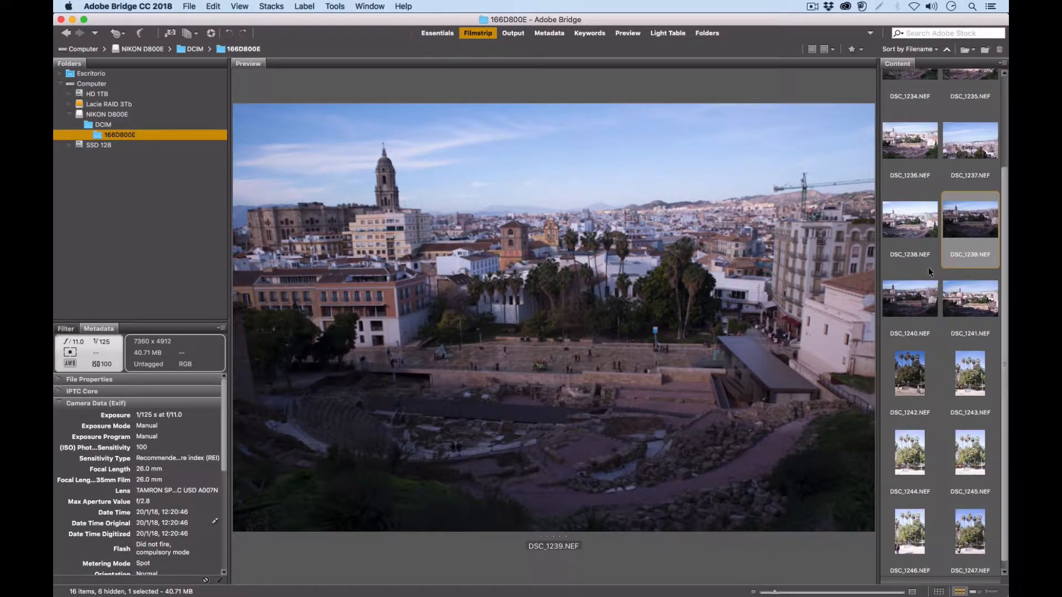
Check the larger preview with several city and palm tree photos, from DSC_1238.NEF to DSC_1241.NEF.
left_click(921, 250)
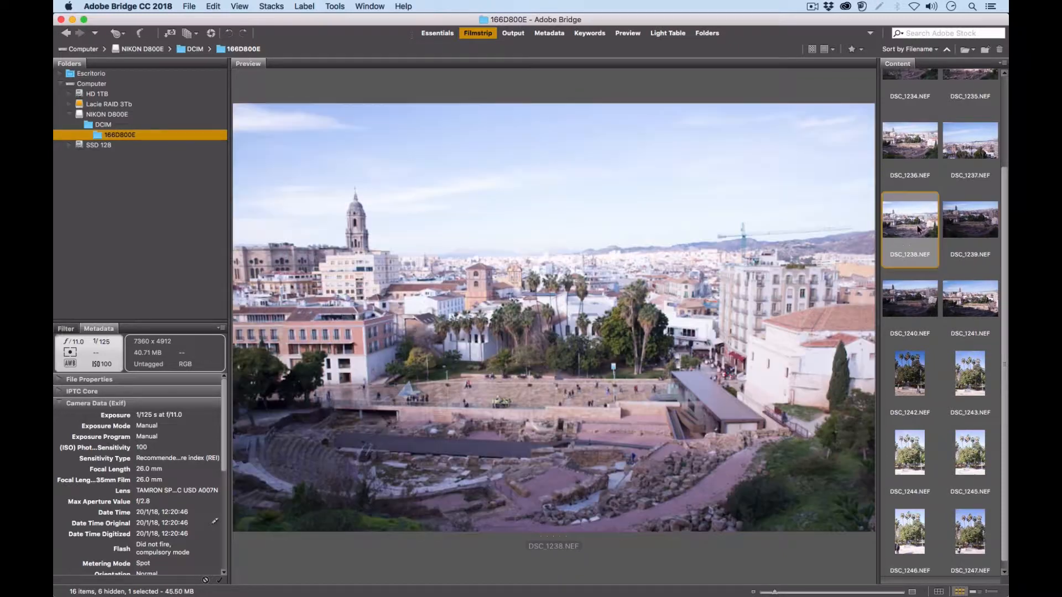
left_click(963, 159)
left_click(962, 366)
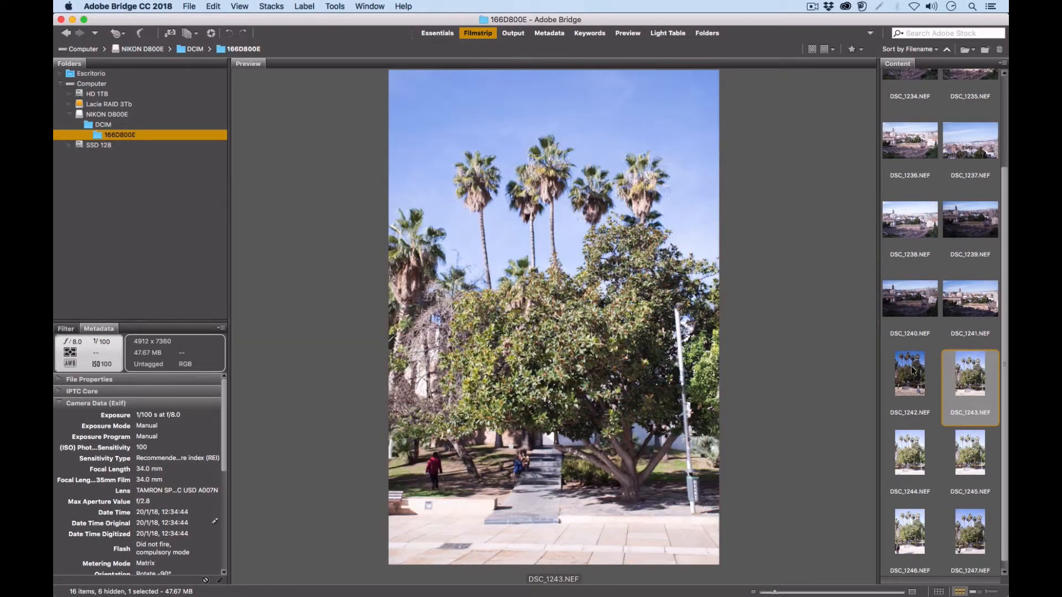
left_click(912, 370)
left_click(914, 311)
left_click(958, 338)
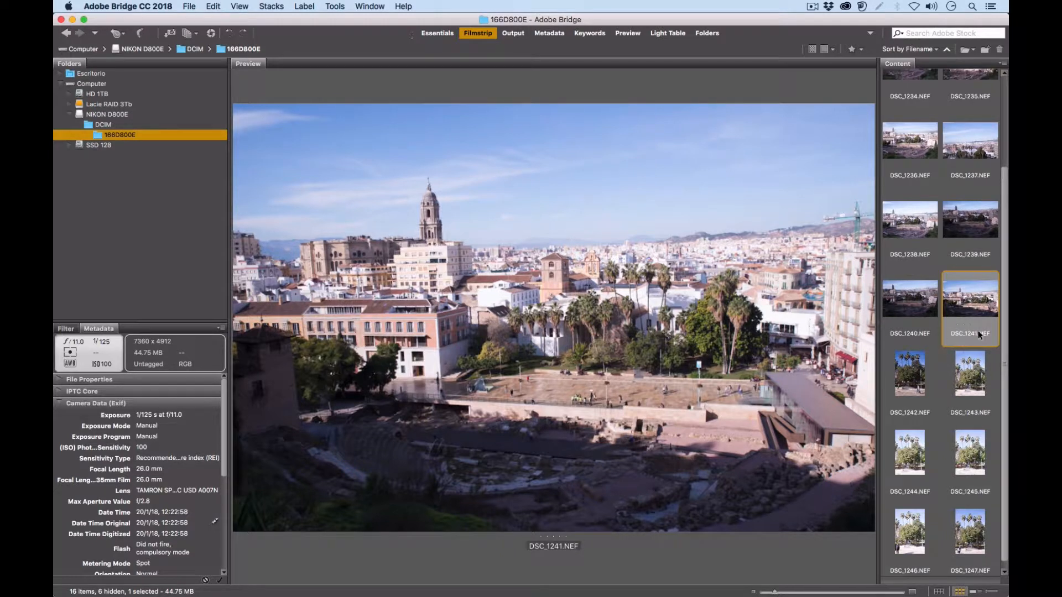
scroll(1006, 339, "down", 1)
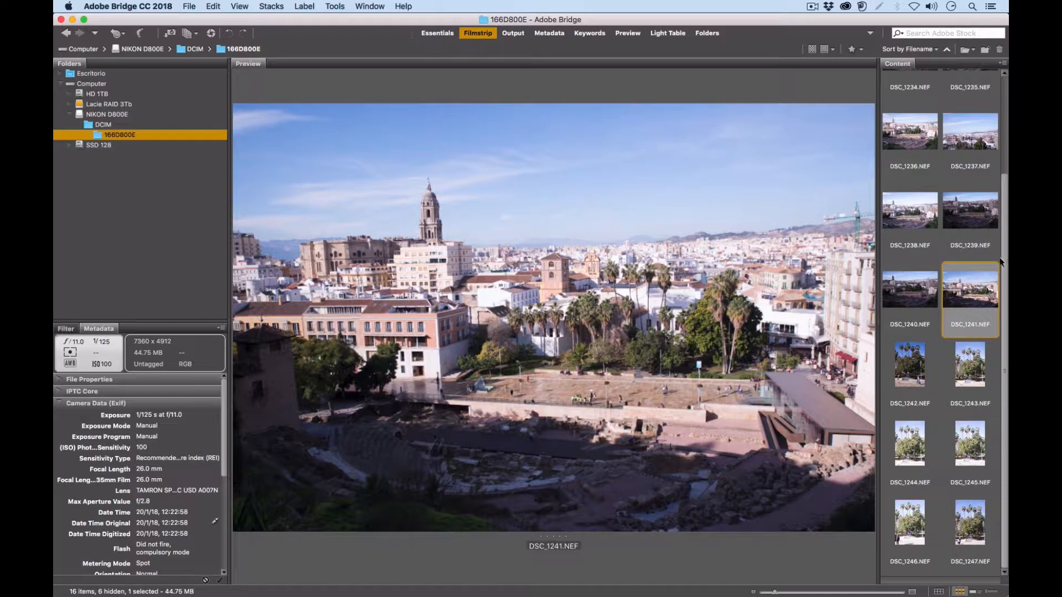
scroll(973, 221, "up", 3)
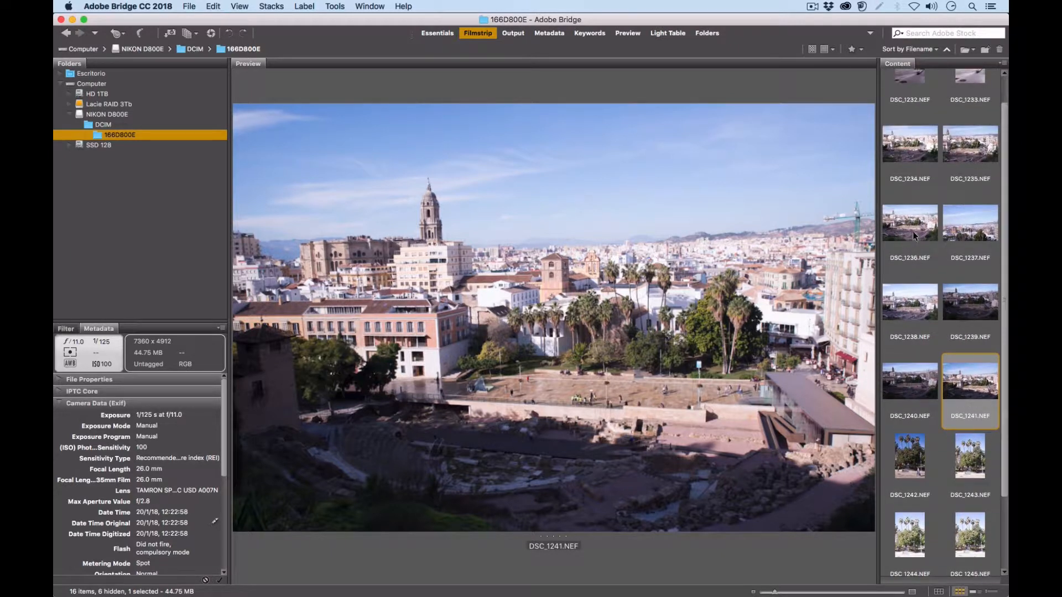
Preview more shots from DSC_1240.NEF through the palm trees up to DSC_1245.NEF, returning to the city view DSC_1237.NEF.
left_click(908, 390)
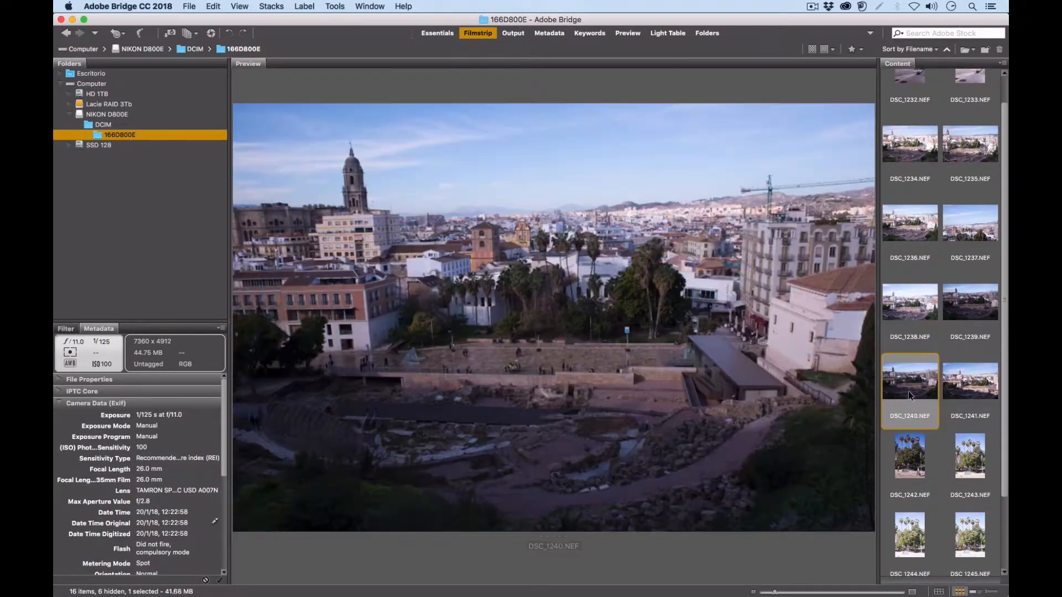
left_click(908, 456)
left_click(971, 464)
left_click(916, 543)
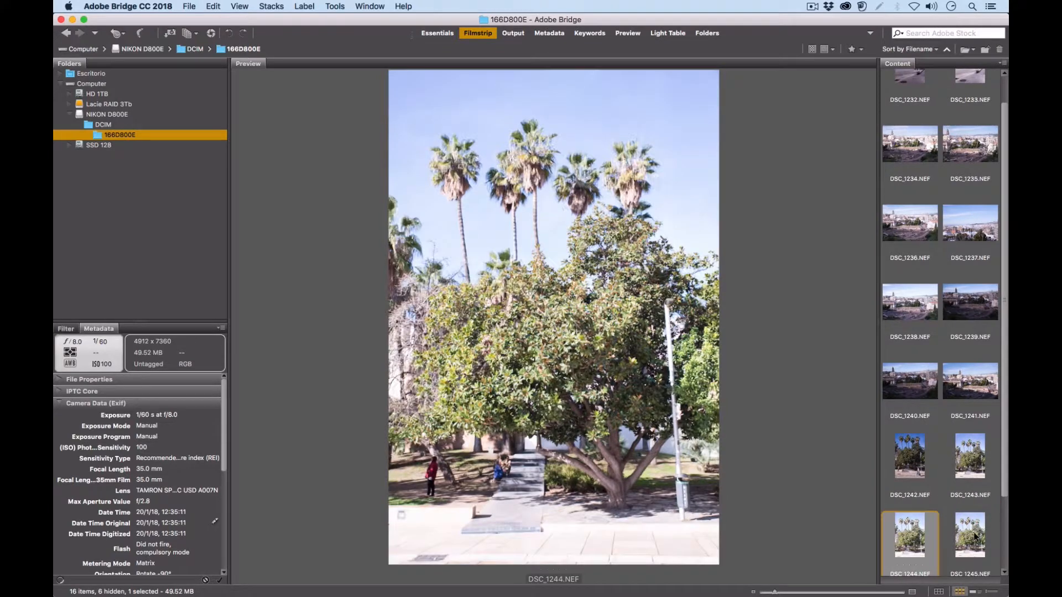
left_click(975, 538)
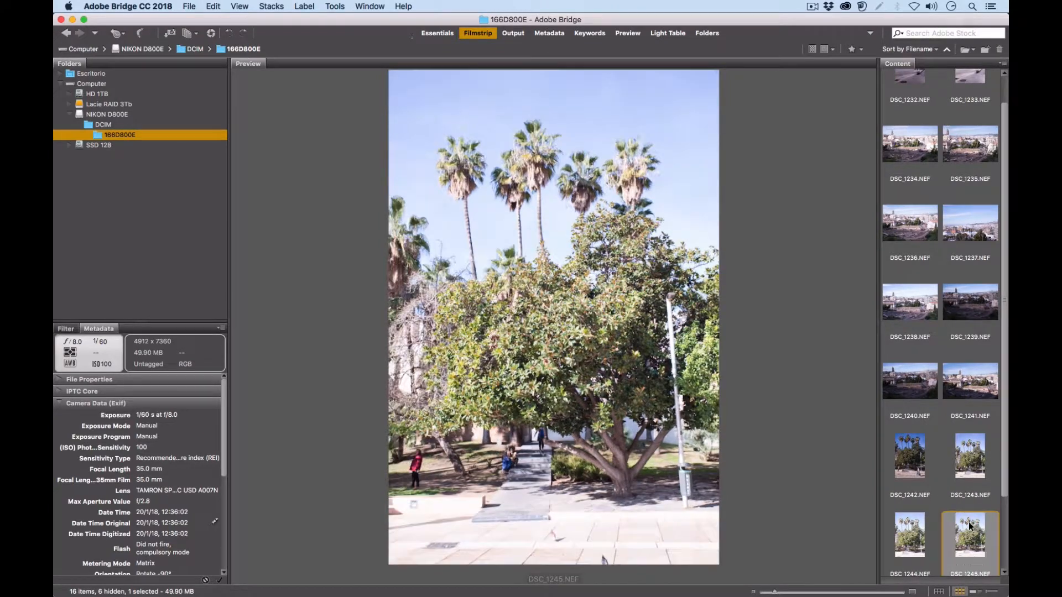
left_click(961, 382)
left_click(919, 328)
left_click(947, 333)
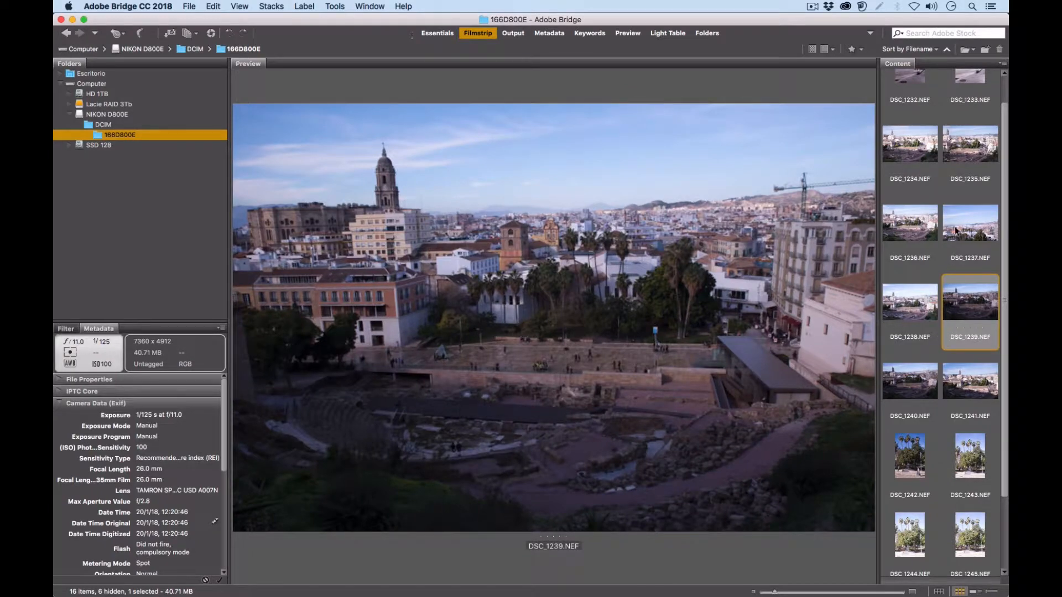
left_click(963, 235)
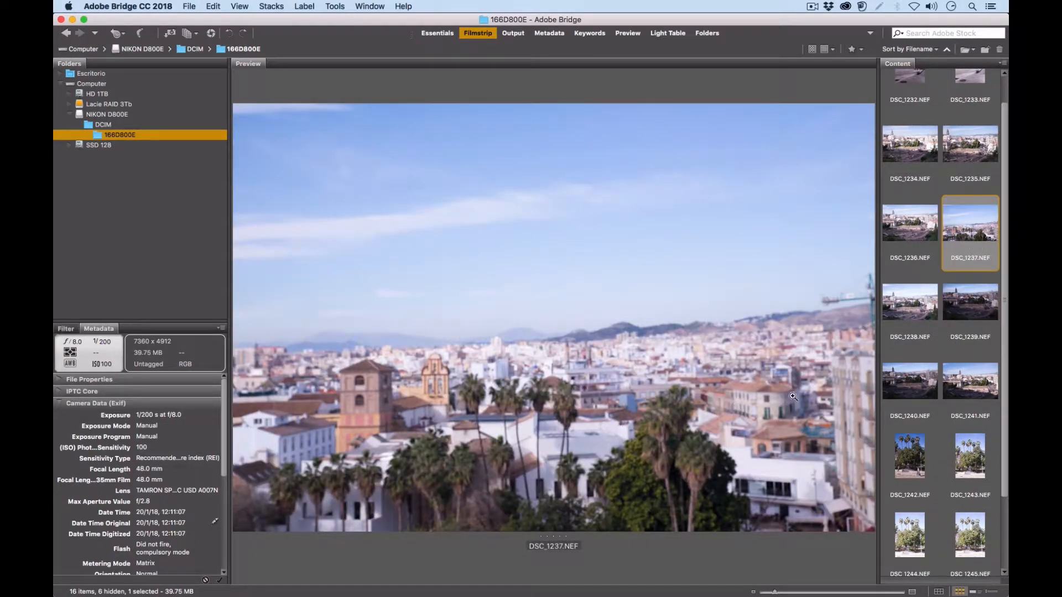
Select DSC_1240.NEF and collapse the Camera Data (Exif) section of its metadata.
left_click(903, 386)
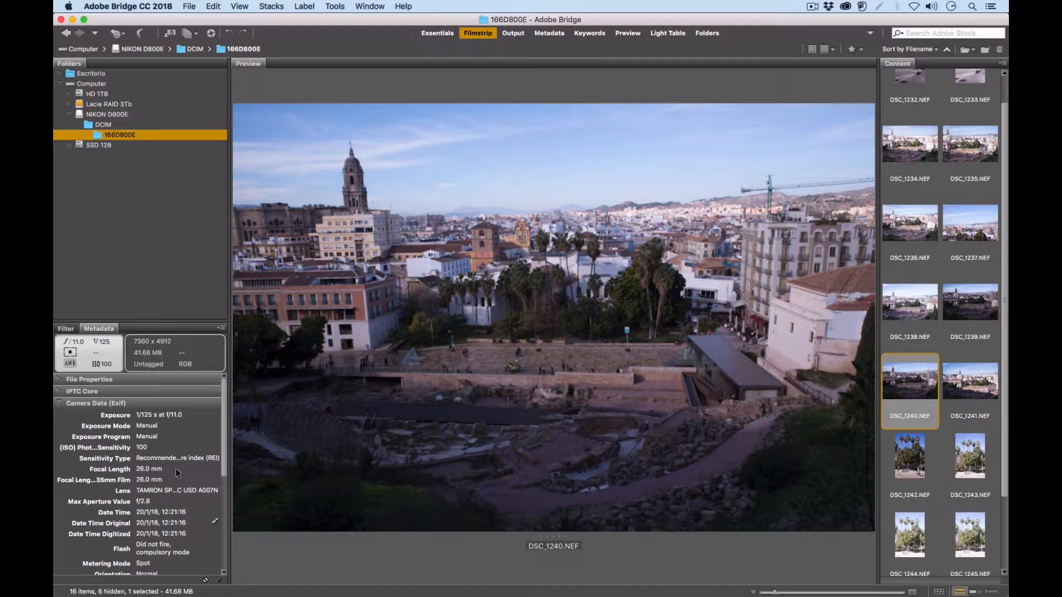
left_click(60, 405)
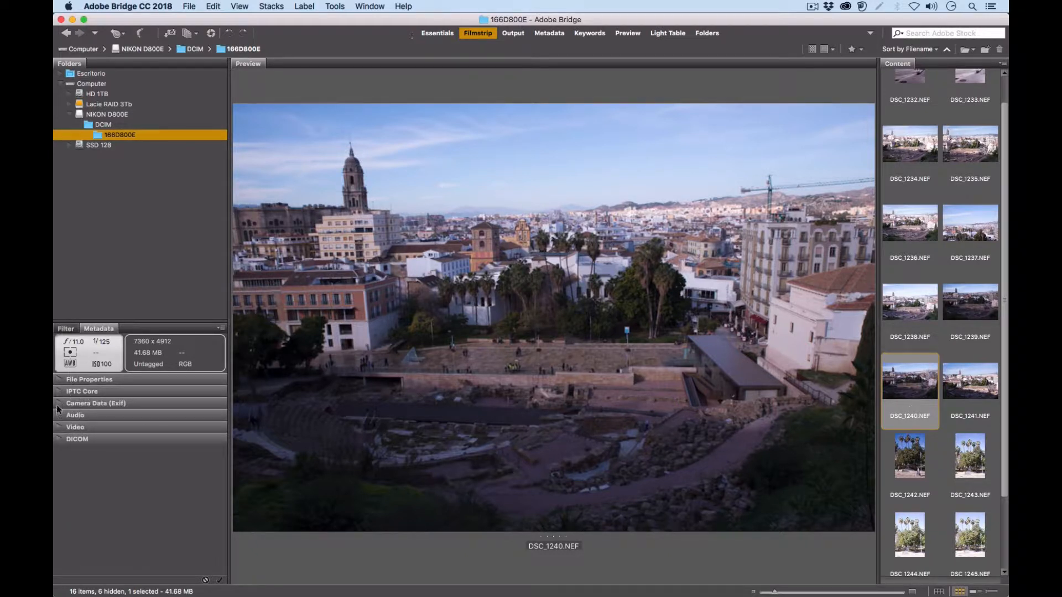
Expand the Camera Data (Exif) section for DSC_1240.NEF, read through its entries to the end, and collapse it again.
left_click(60, 405)
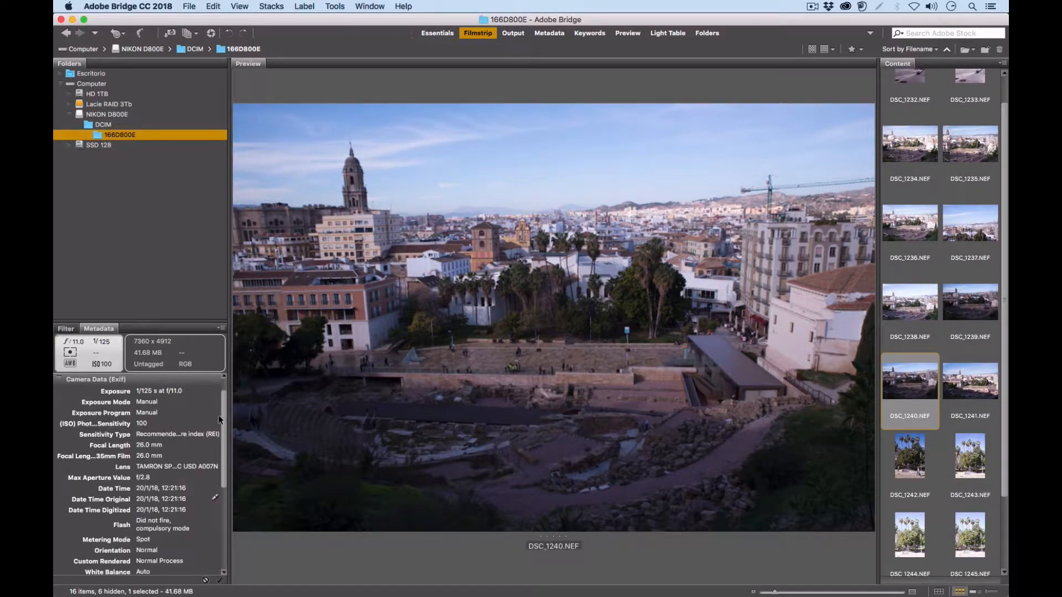
scroll(221, 426, "down", 5)
scroll(218, 434, "up", 5)
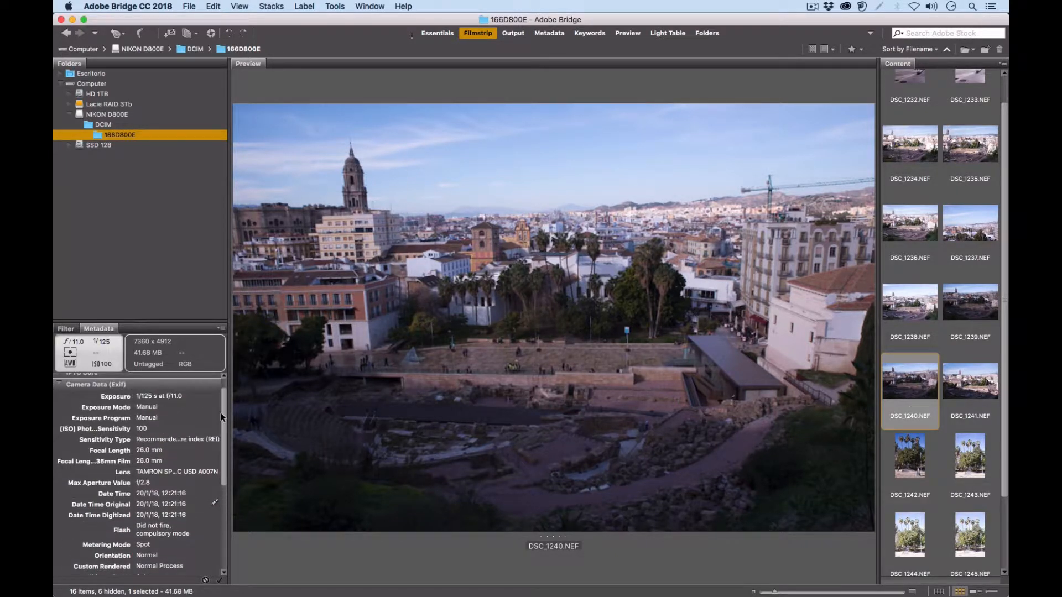
scroll(216, 438, "down", 3)
scroll(217, 439, "up", 1)
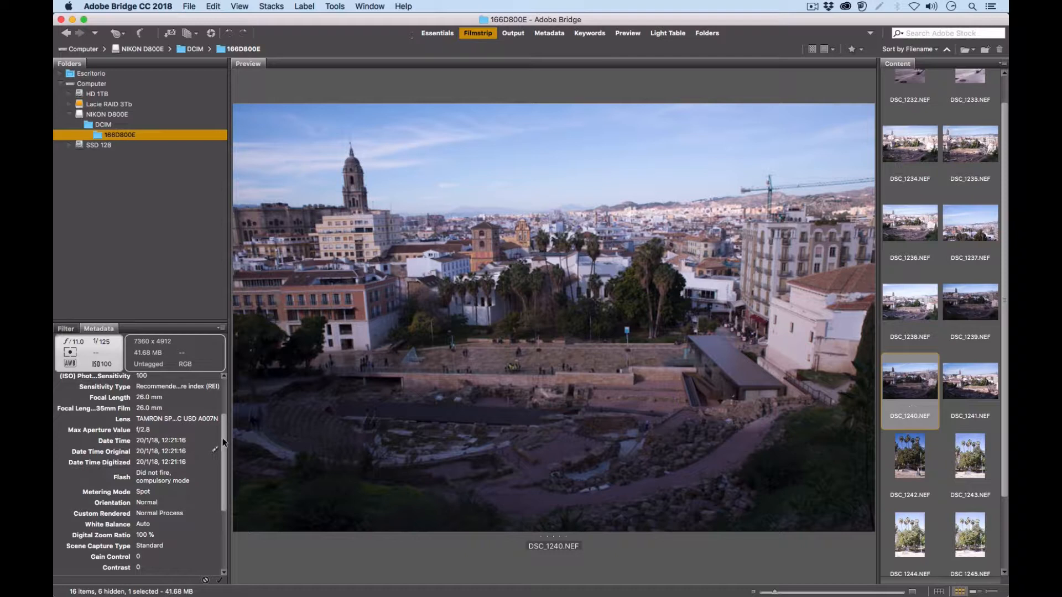
left_click_drag(223, 443, 222, 495)
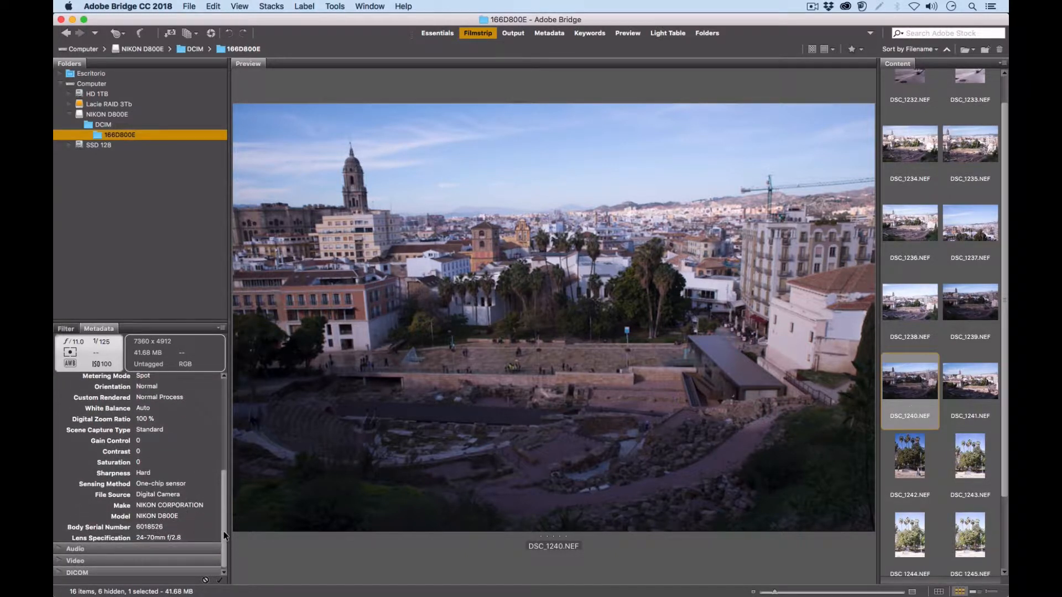
left_click_drag(225, 538, 227, 434)
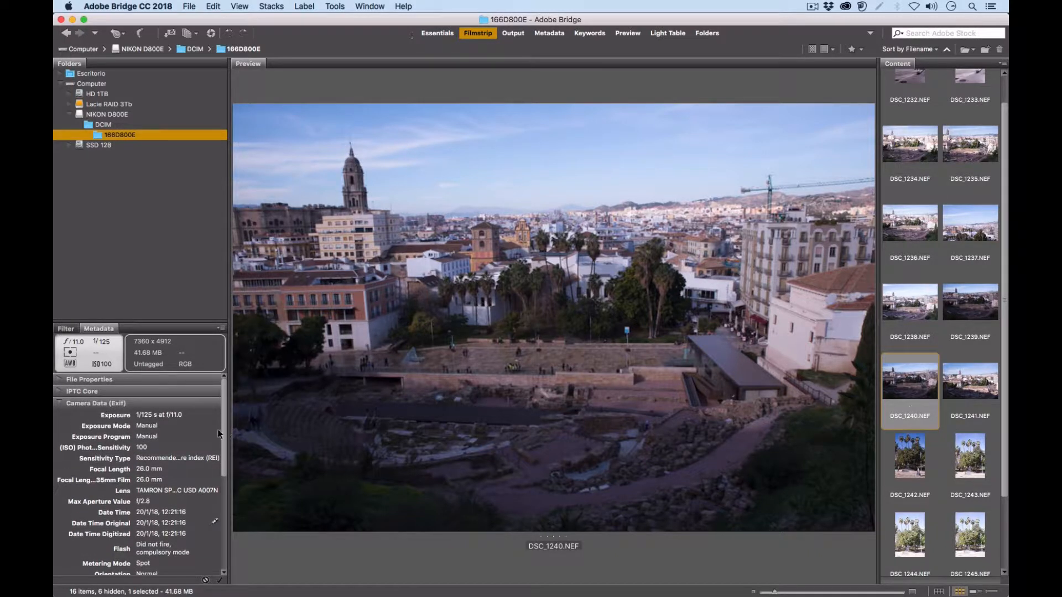
left_click(59, 403)
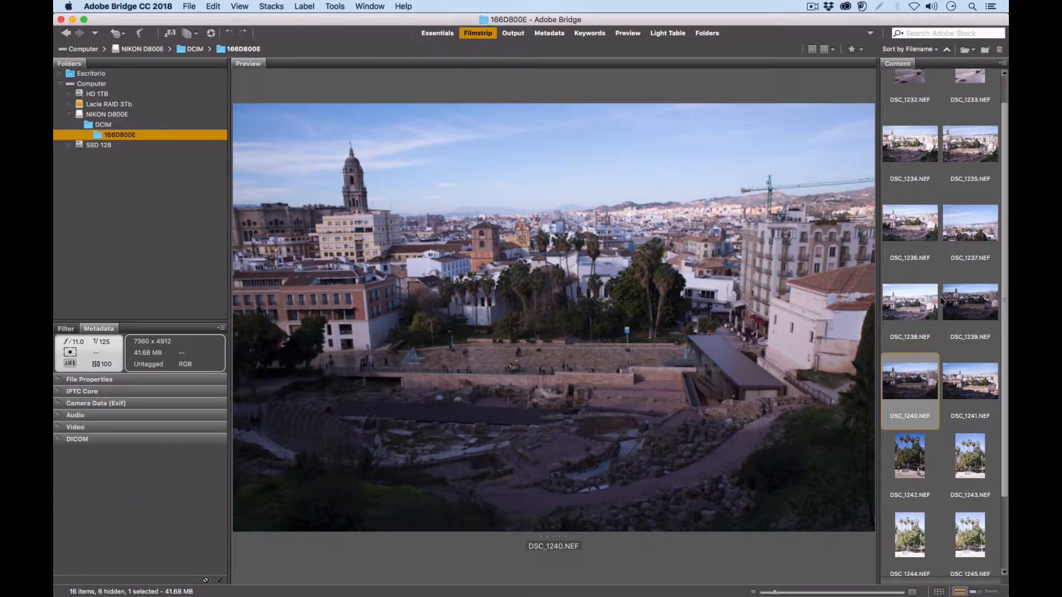
Preview DSC_1241.NEF, DSC_1242.NEF and DSC_1245.NEF, comparing their basic exposure metadata.
left_click(965, 382)
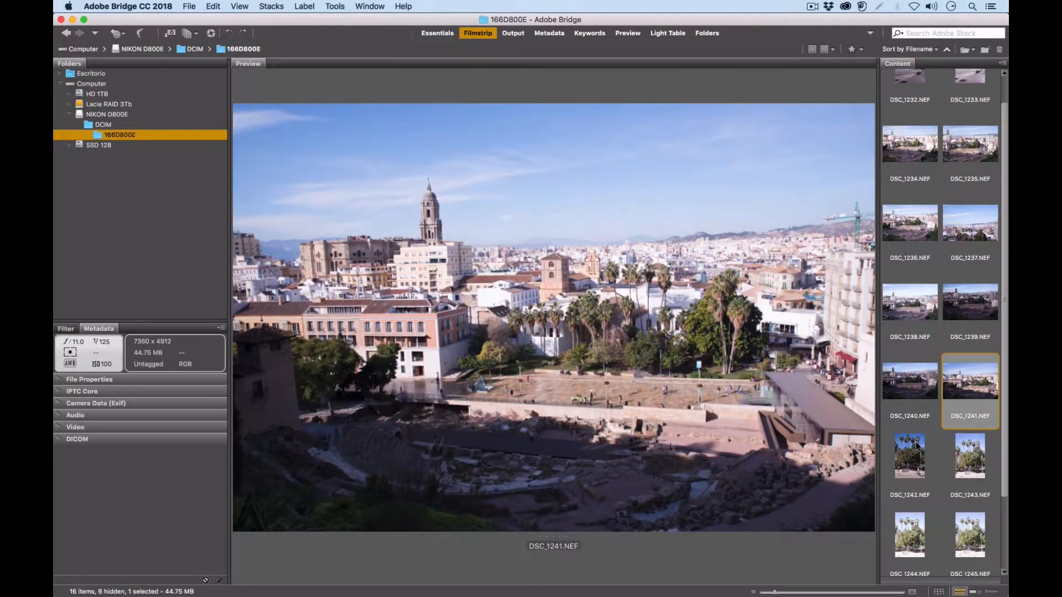
left_click(924, 446)
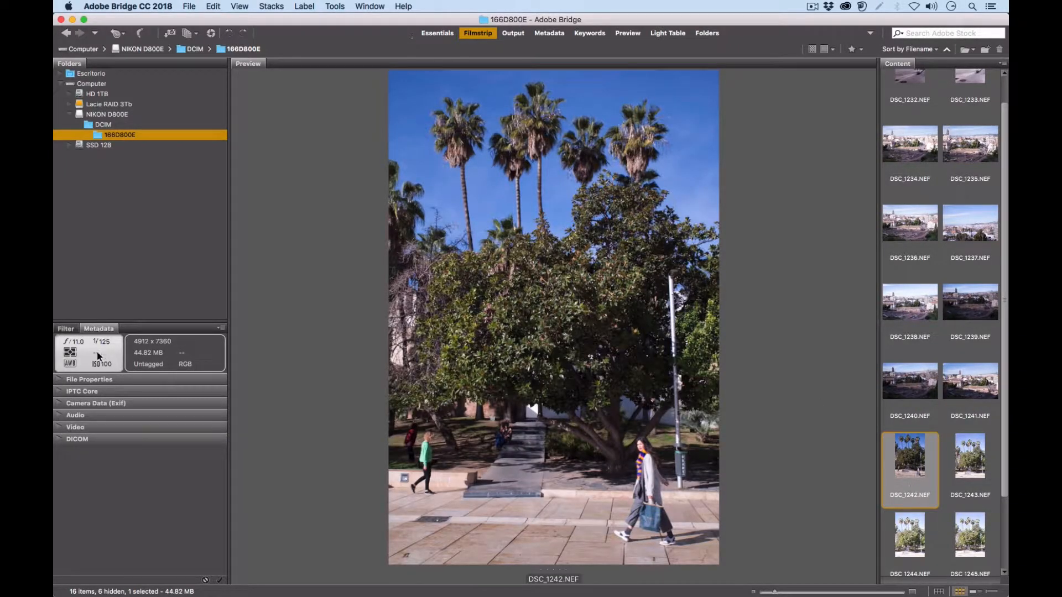
left_click(972, 548)
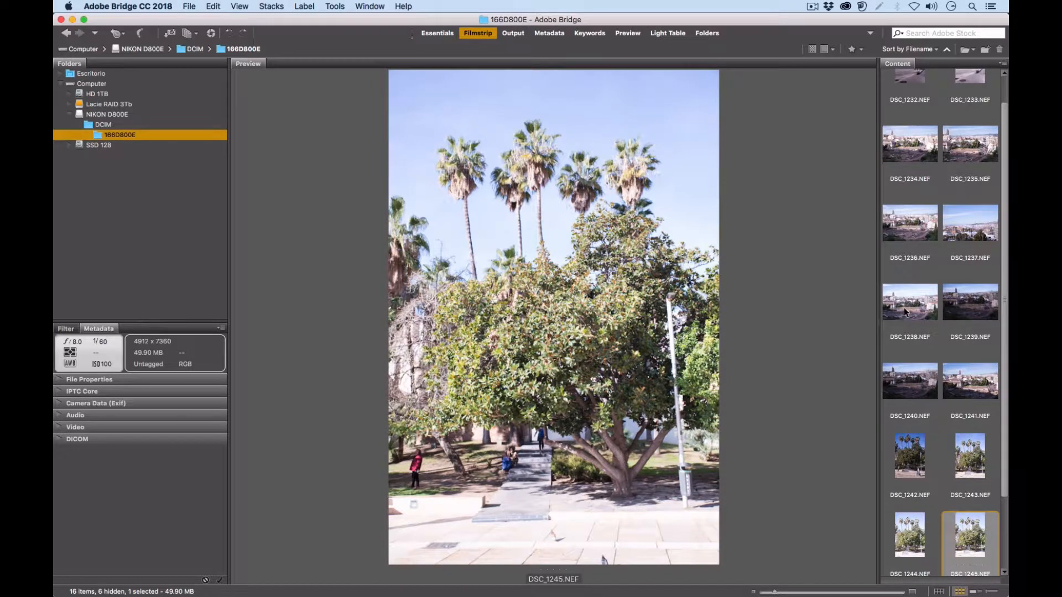
Show the Filter criteria in place of the metadata and look through the folder's thumbnails.
left_click(66, 328)
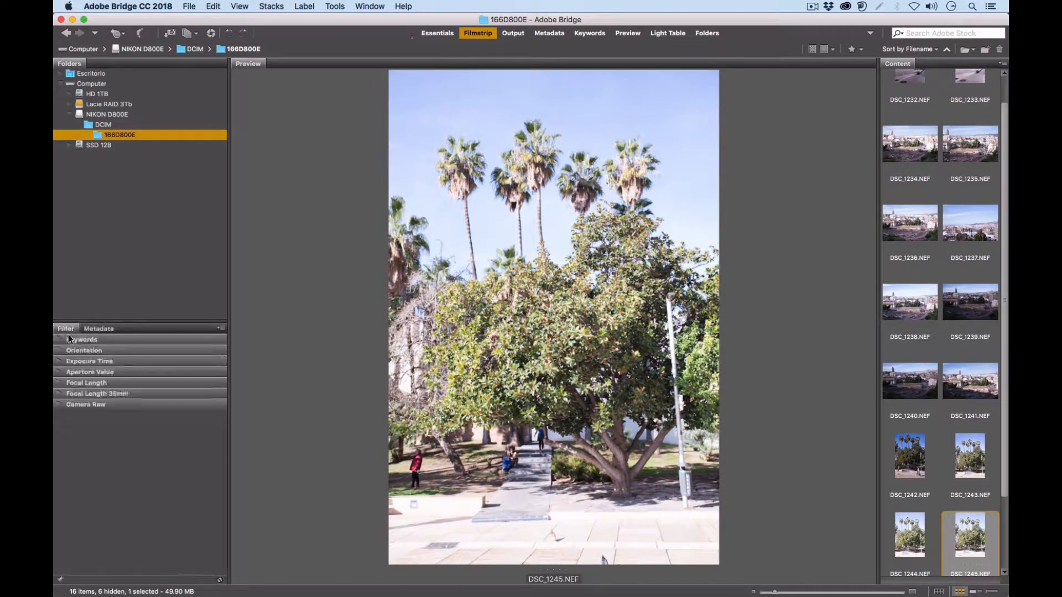
scroll(987, 208, "up", 2)
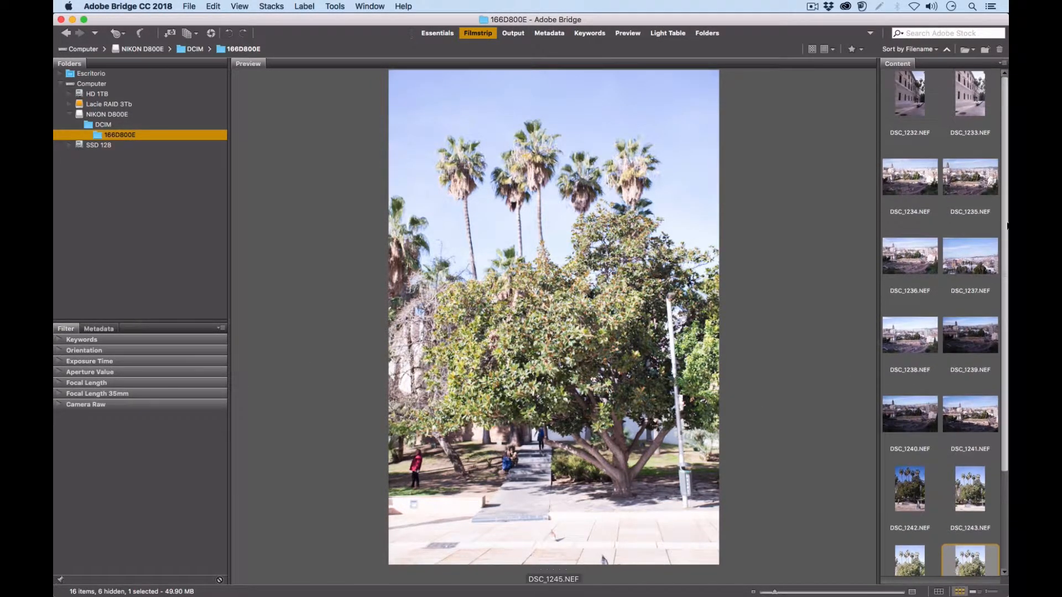
left_click_drag(1005, 235, 901, 284)
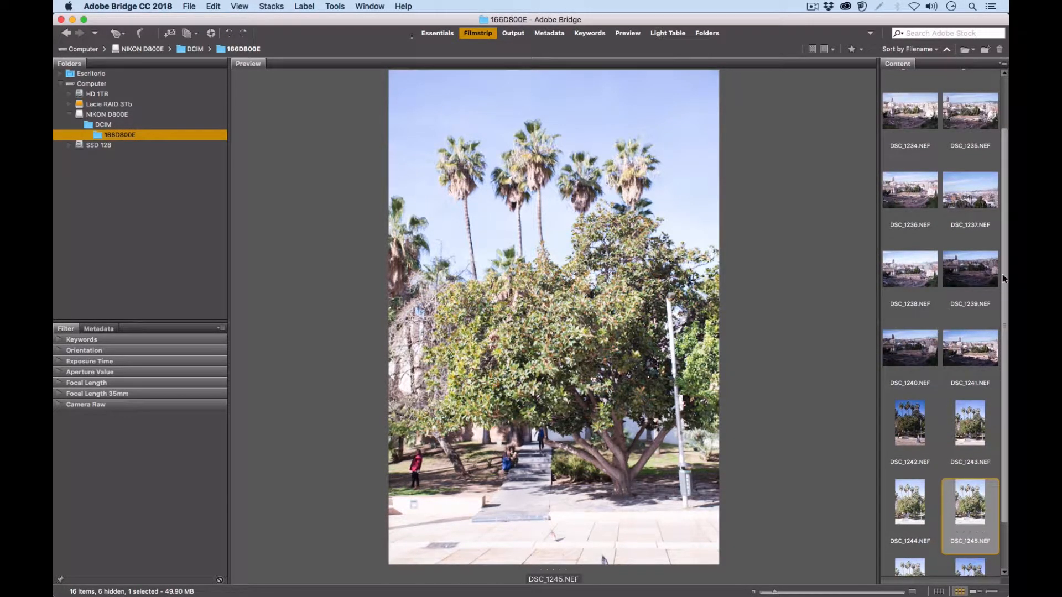
left_click_drag(1002, 274, 1006, 291)
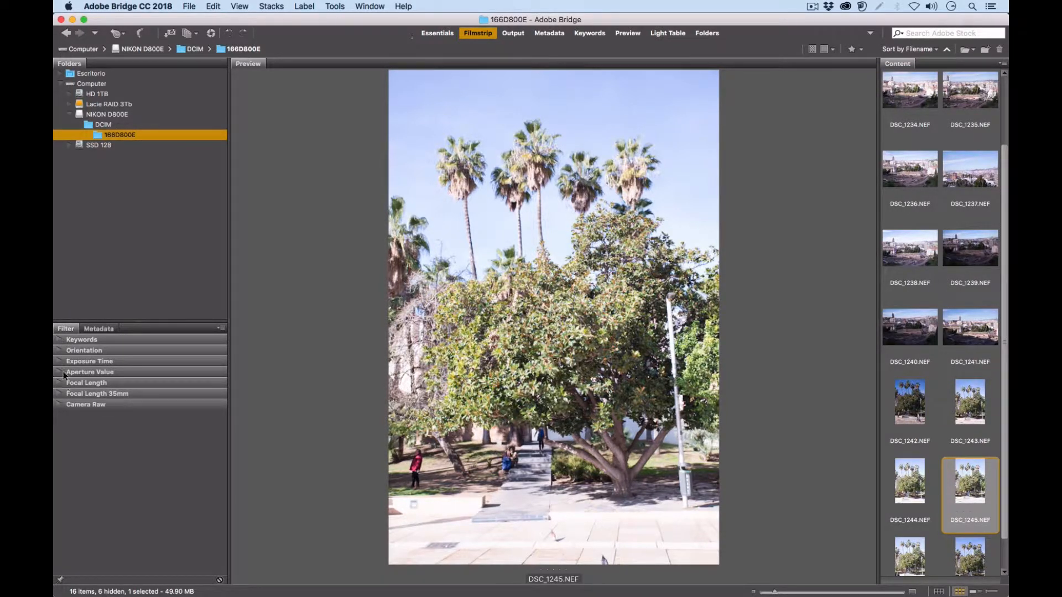
Filter the photos by Landscape orientation, then by Portrait only, and clear the filter and collapse the Orientation criteria.
left_click(59, 350)
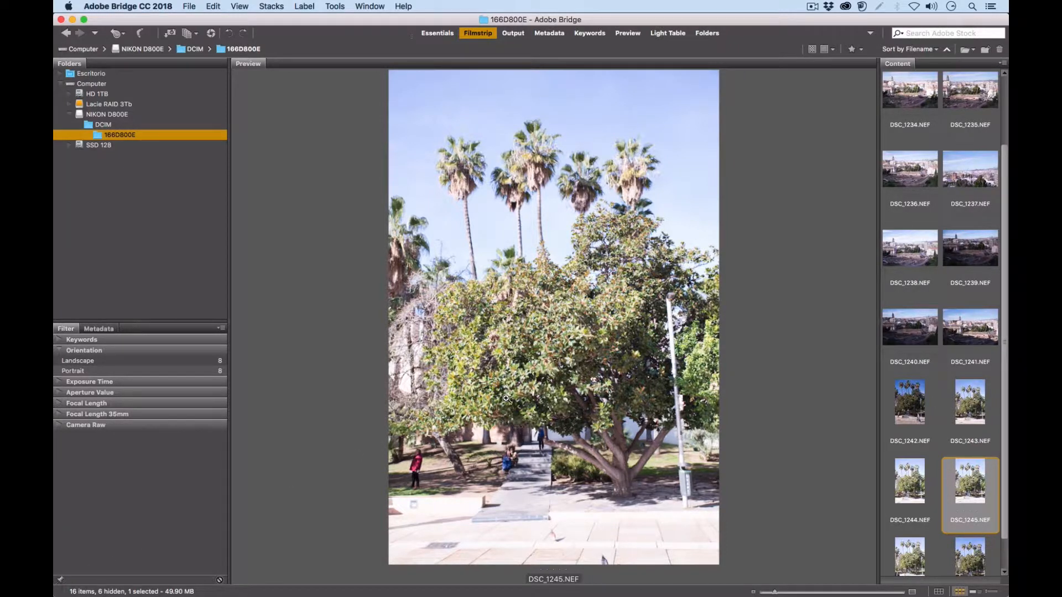
left_click(173, 359)
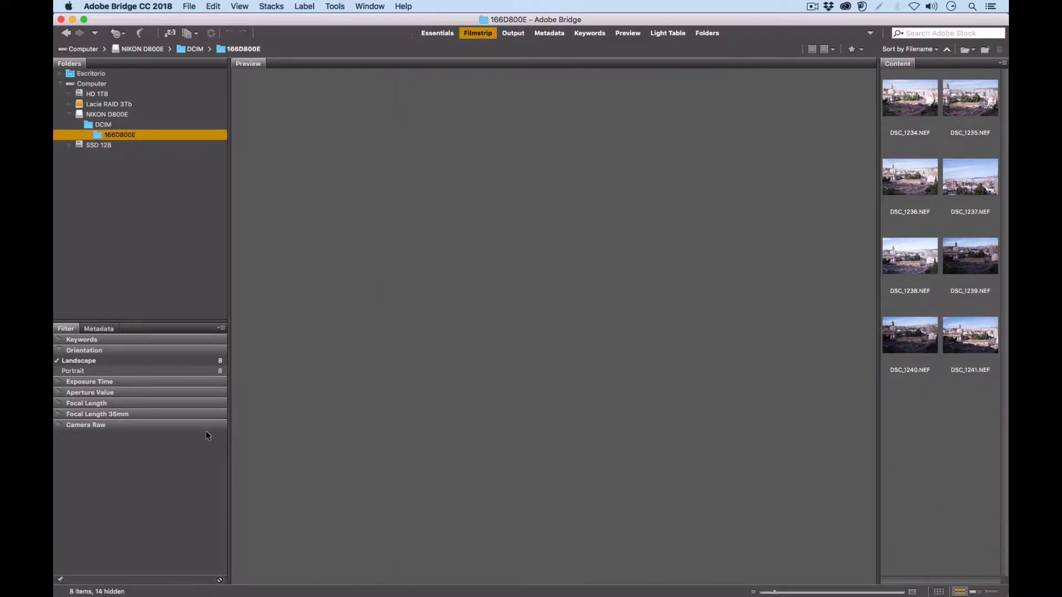
left_click(189, 362)
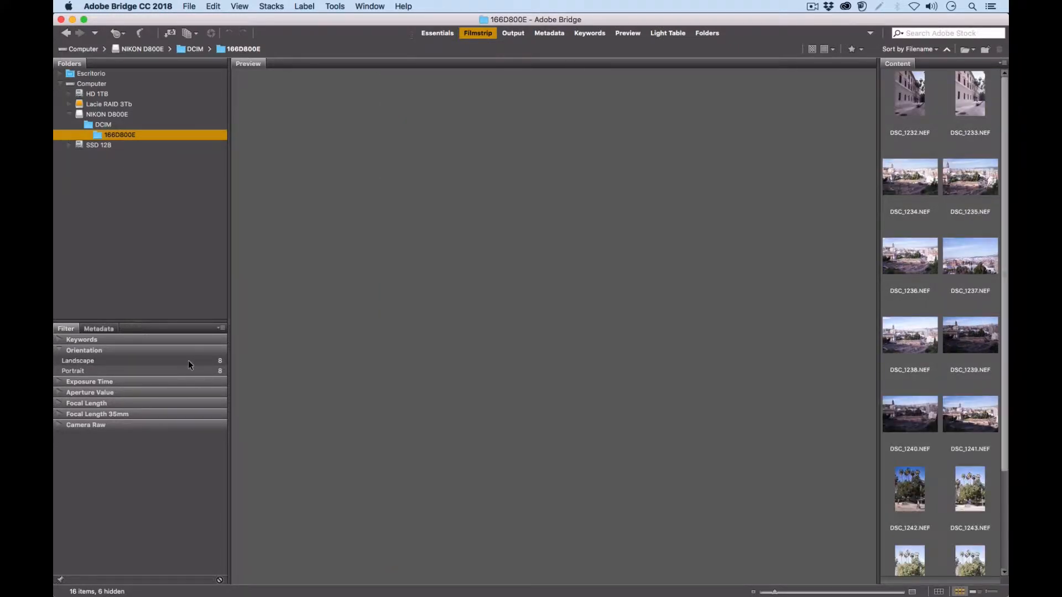
left_click(191, 370)
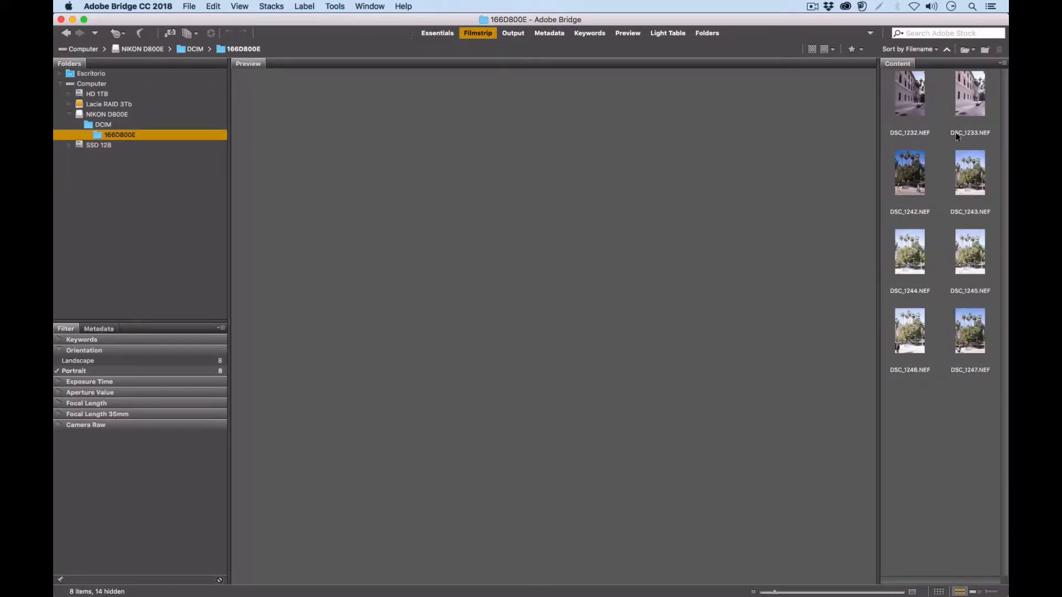
left_click(189, 371)
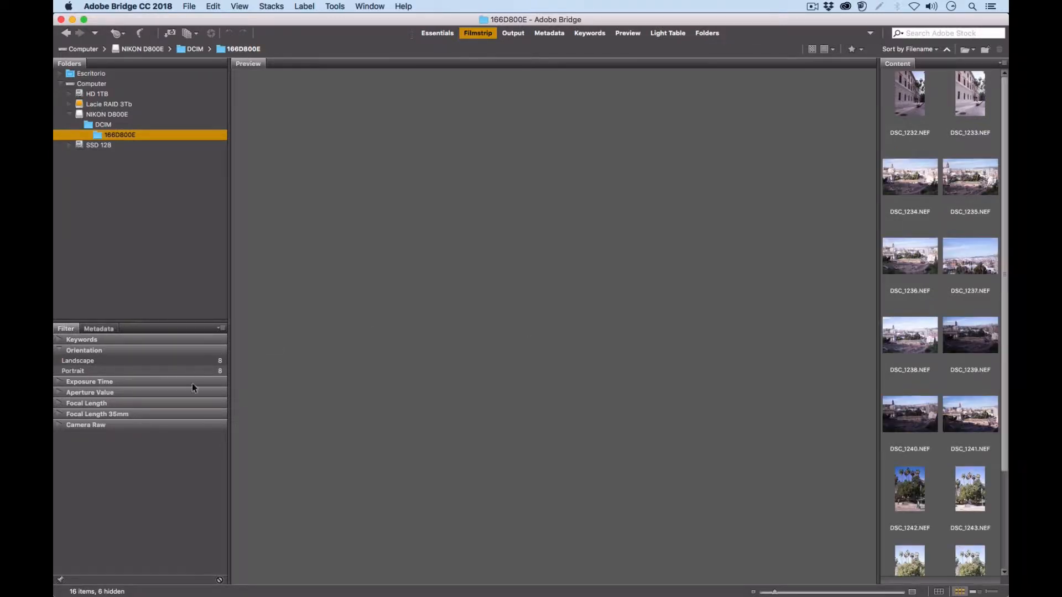
left_click(58, 351)
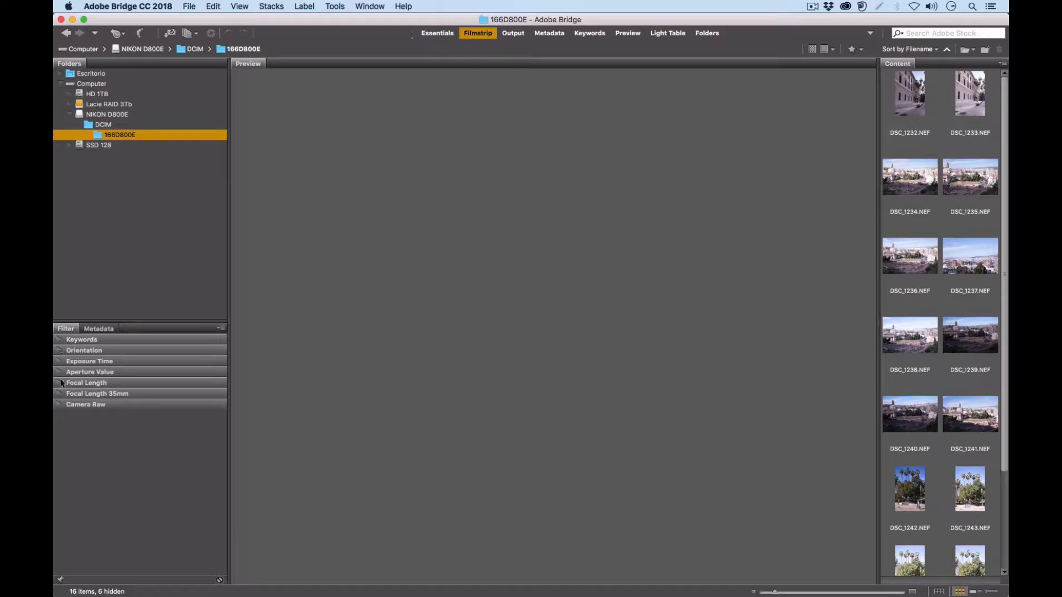
Filter the photos by exposure times 1/60, 1/200, 1/400 and 1/160 s one at a time, clearing each and collapsing the criteria.
left_click(59, 361)
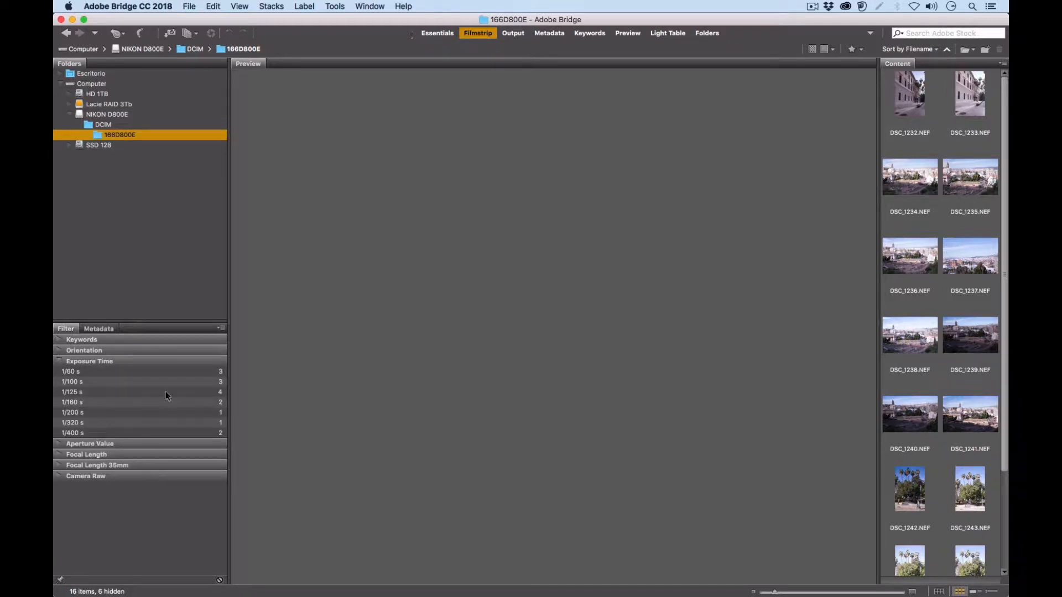
left_click(172, 371)
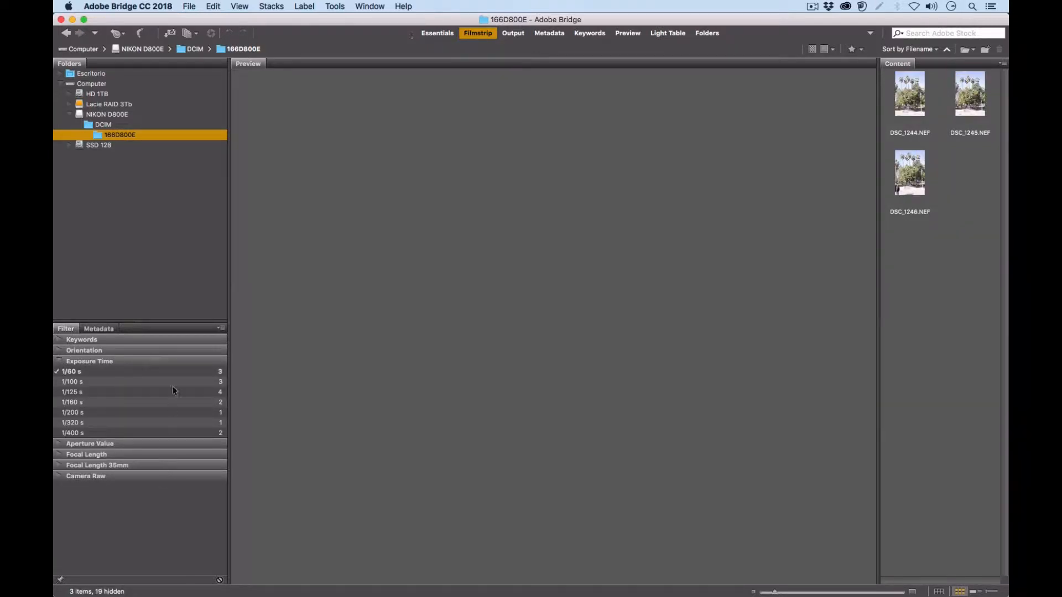
left_click(168, 372)
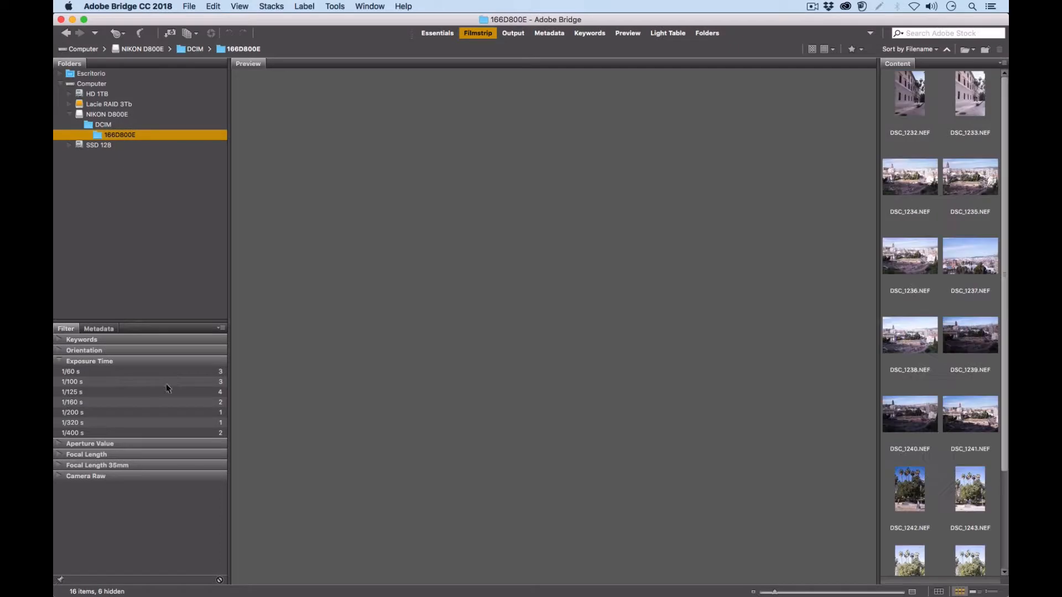
left_click(155, 413)
left_click(153, 414)
left_click(151, 435)
left_click(151, 434)
left_click(163, 403)
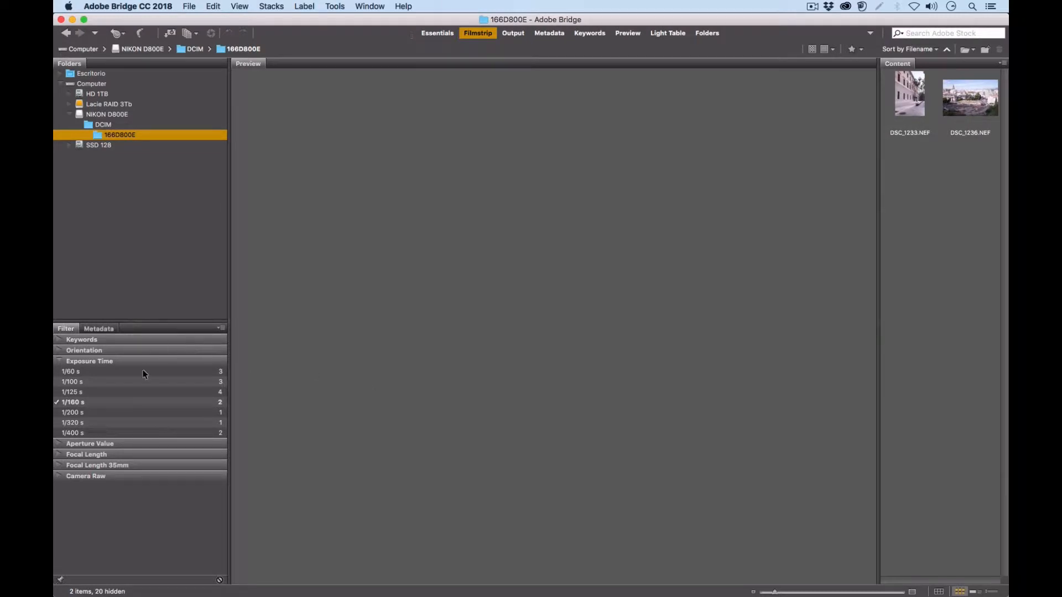
left_click(127, 403)
left_click(60, 361)
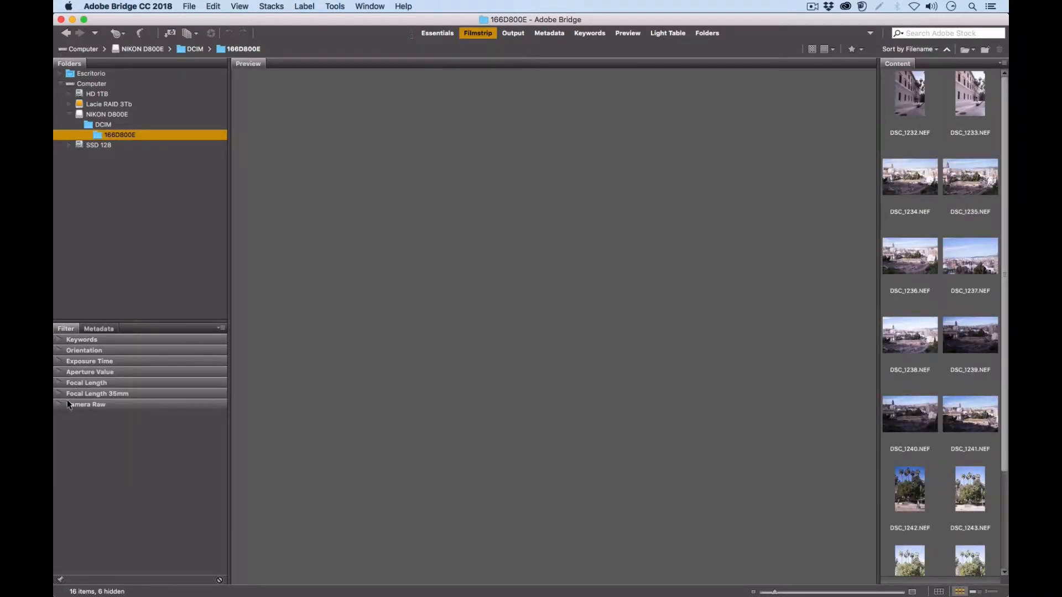
Filter by aperture f/5.6 together with f/8.0, clear both, filter by f/11.0 alone, and collapse the Aperture Value criteria.
left_click(59, 373)
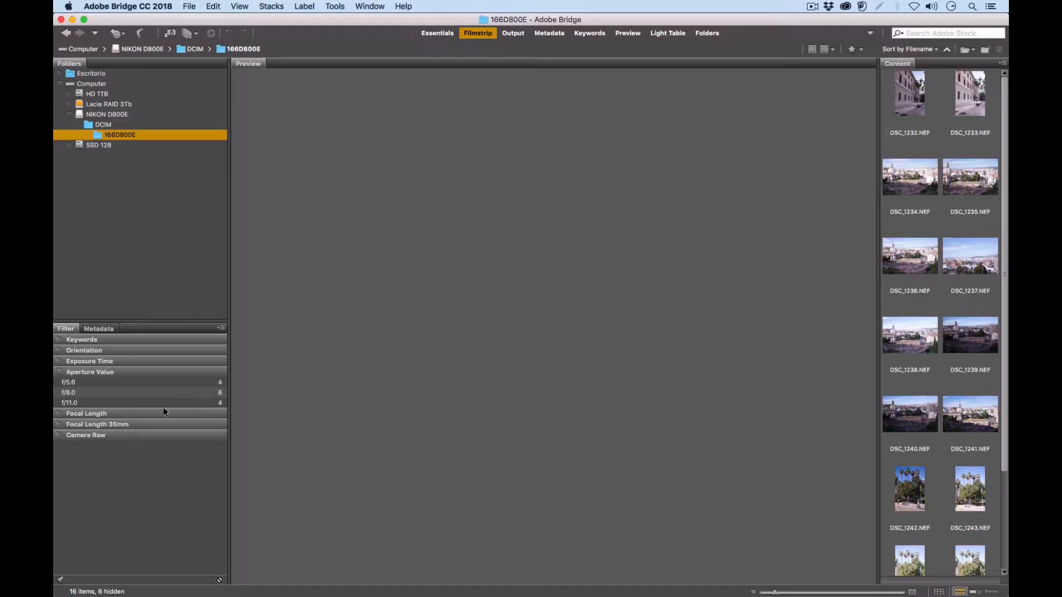
left_click(130, 383)
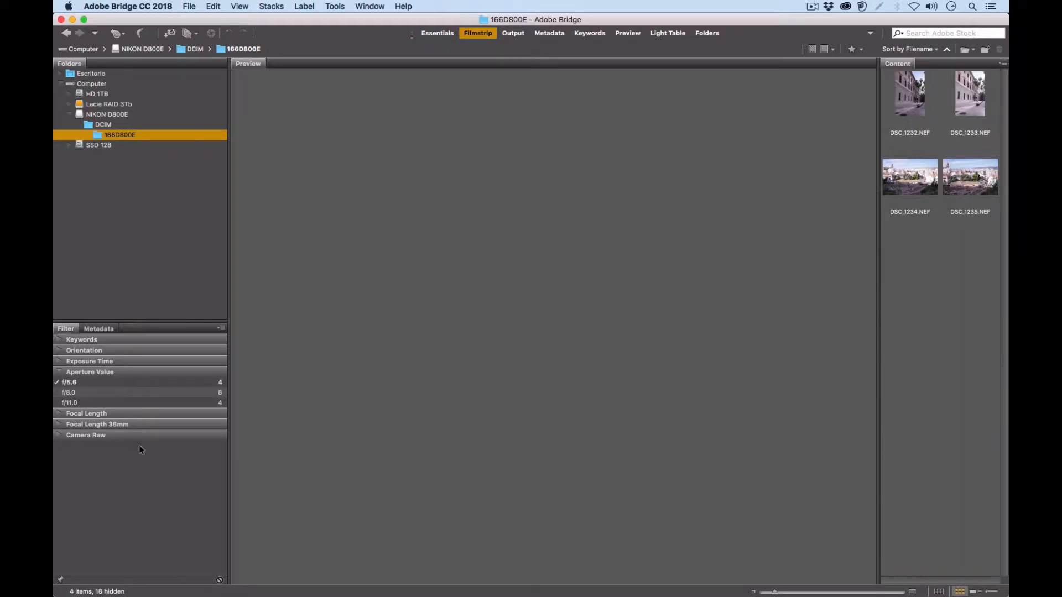
left_click(176, 395)
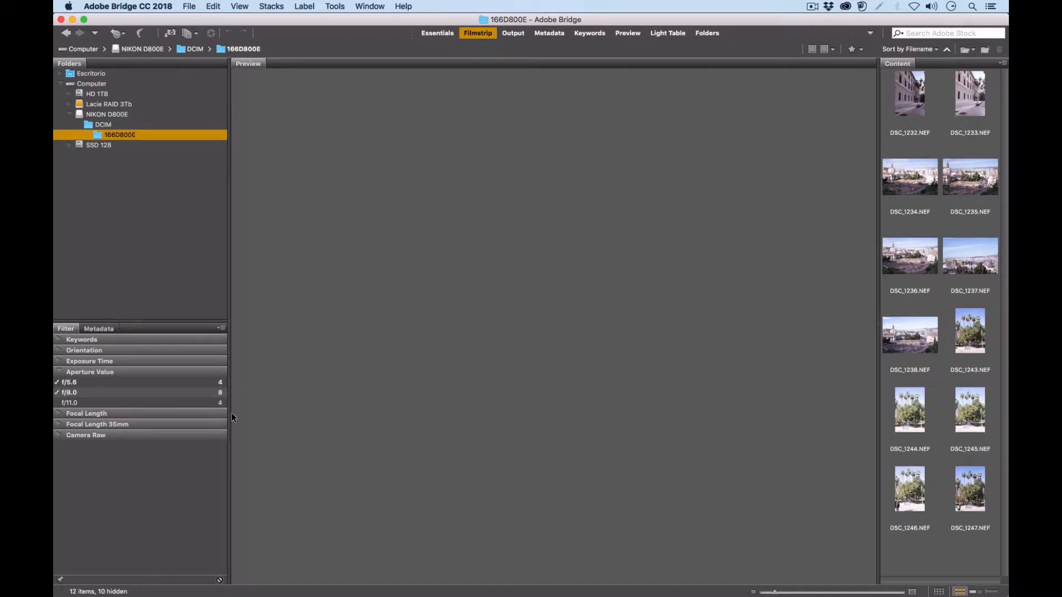
left_click(155, 391)
left_click(154, 384)
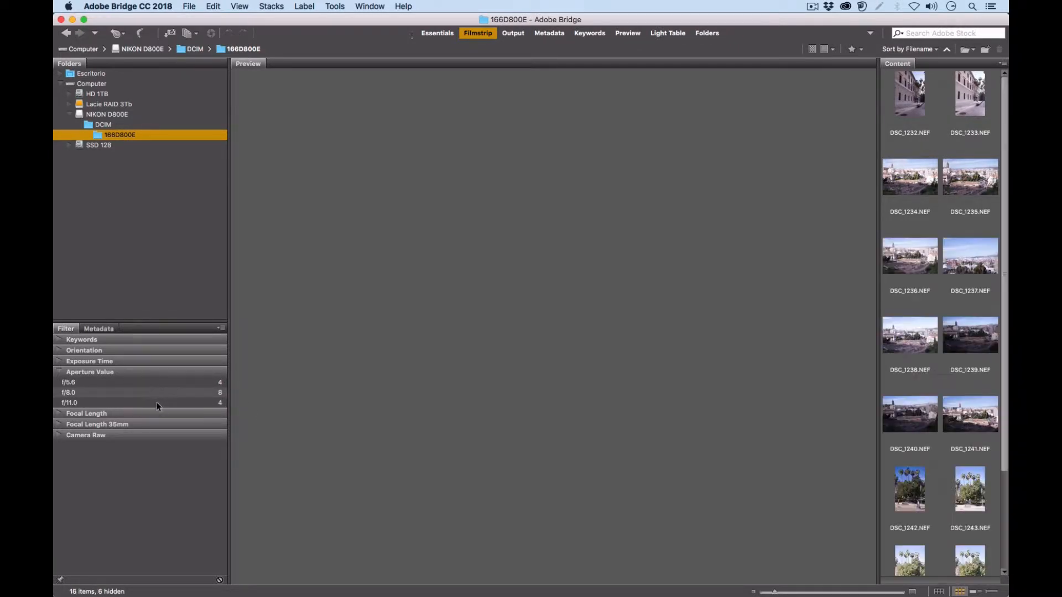
left_click(157, 403)
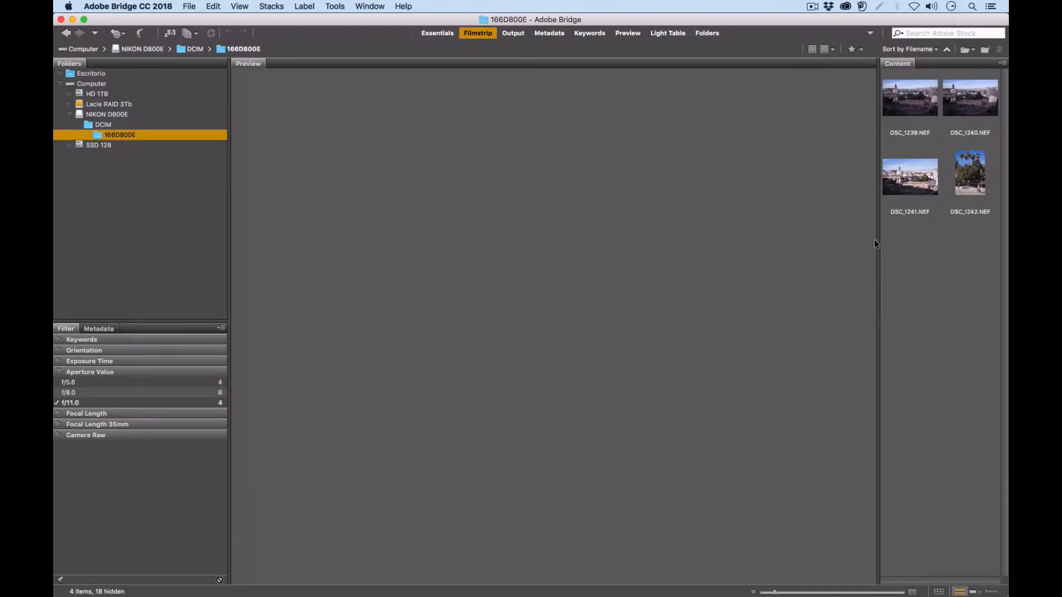
left_click(59, 372)
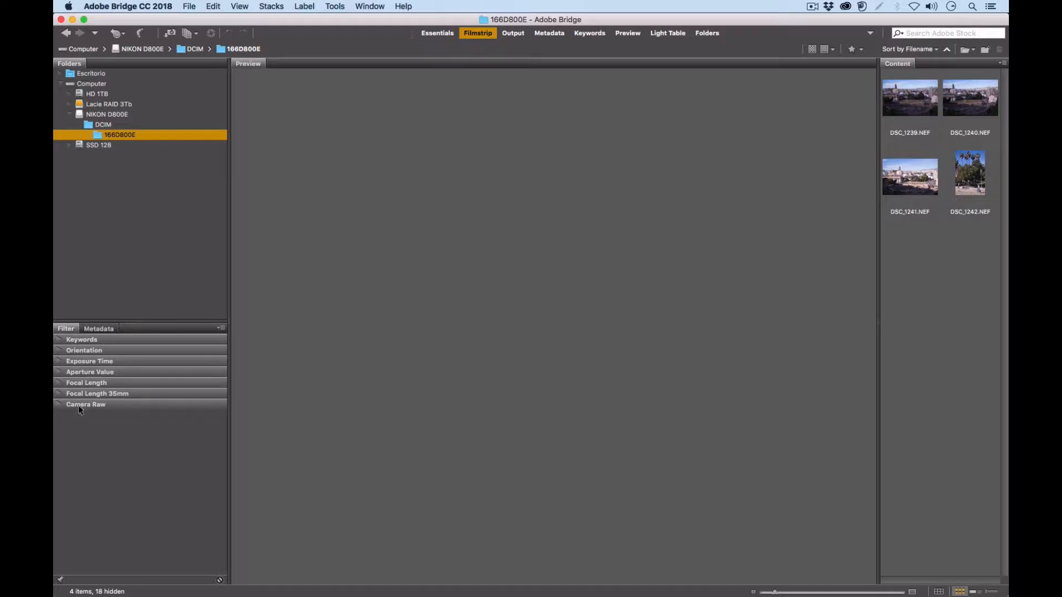
Review the Focal Length filter values, clear the f/11.0 aperture filter, and collapse both criteria.
left_click(59, 383)
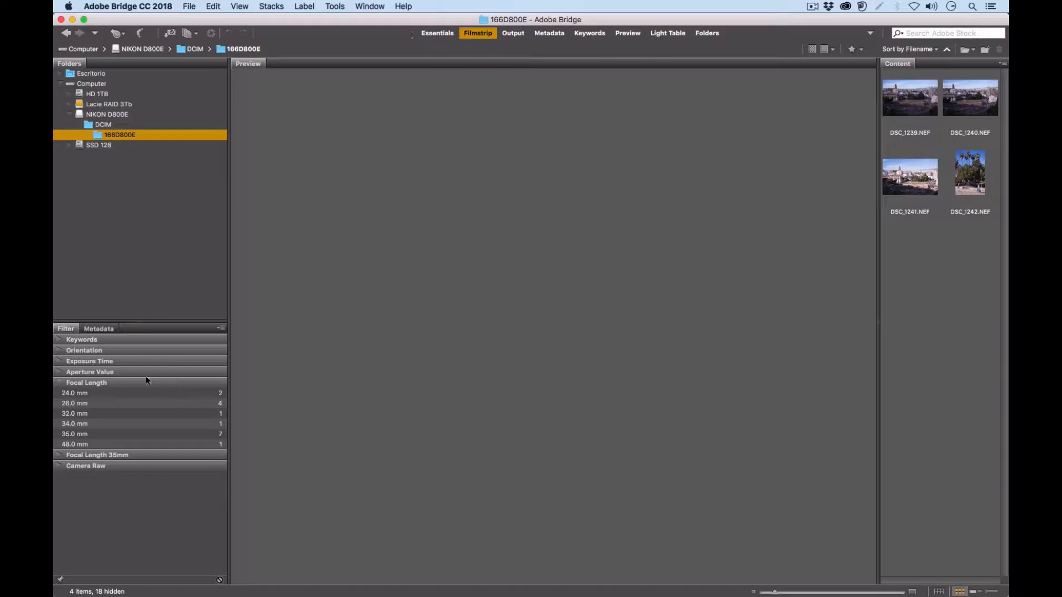
left_click(60, 384)
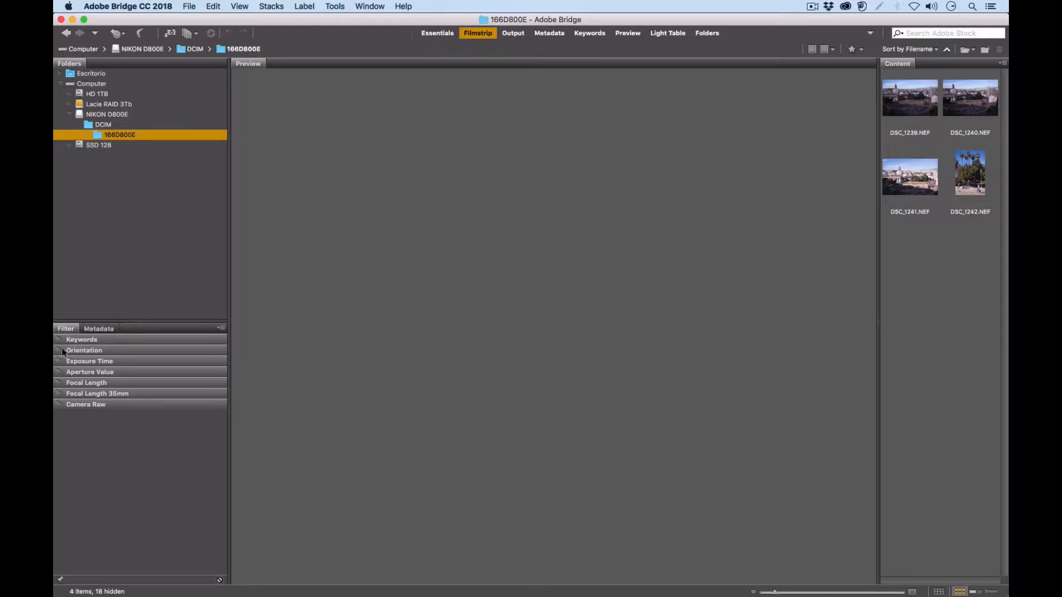
left_click(60, 383)
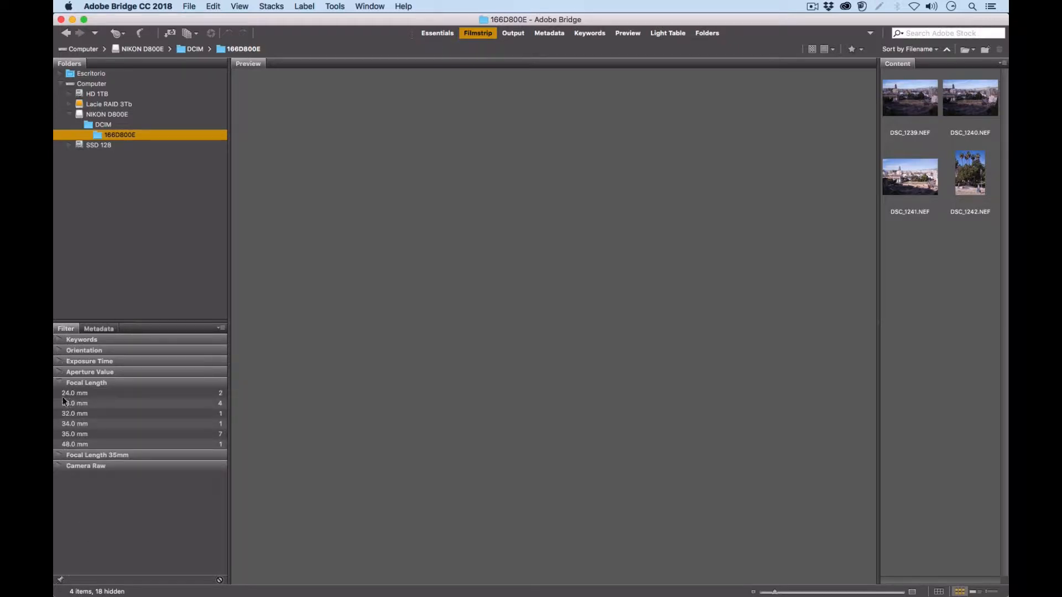
left_click(62, 403)
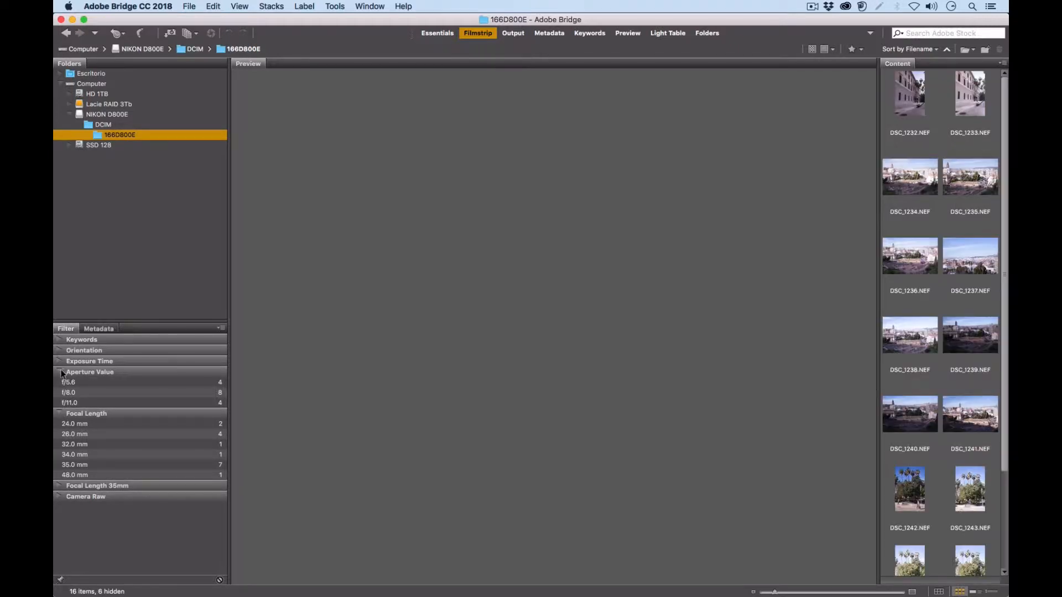
left_click(59, 383)
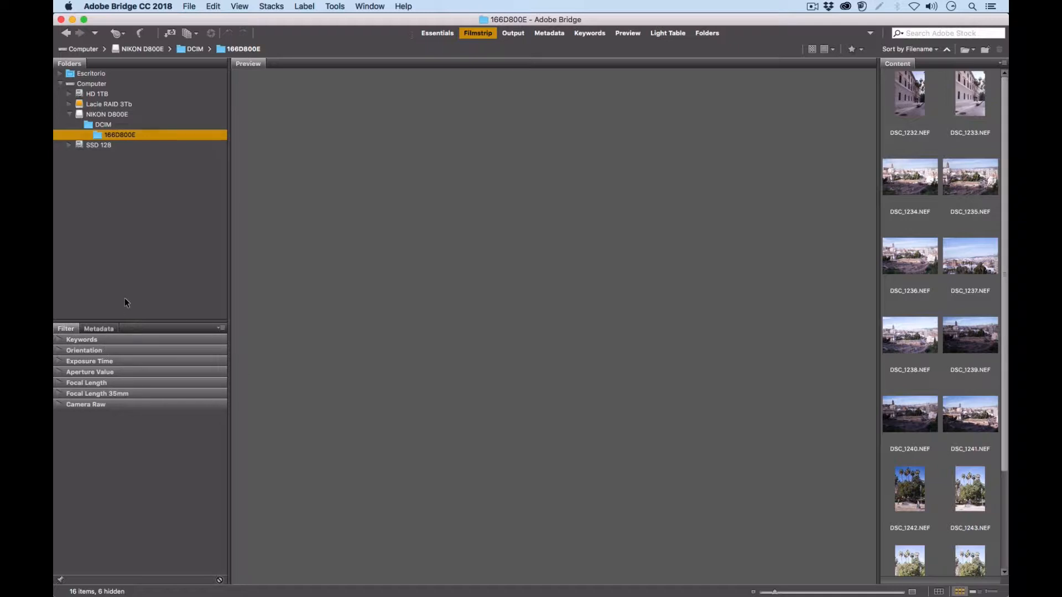
Preview the cityscape photos from DSC_1234.NEF through DSC_1241.NEF one by one.
left_click(920, 188)
left_click(982, 189)
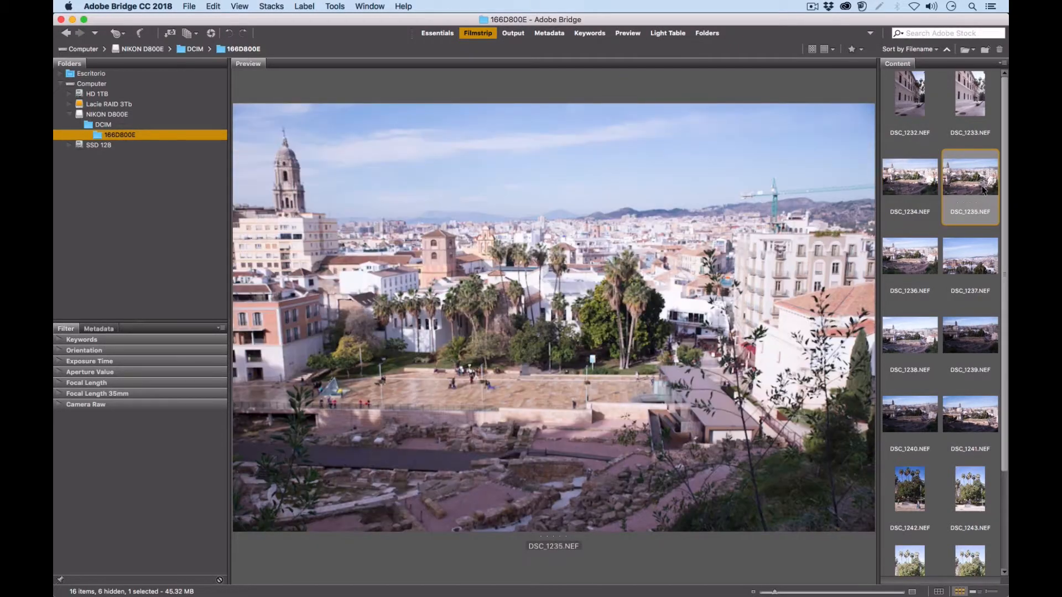
left_click(918, 263)
left_click(962, 265)
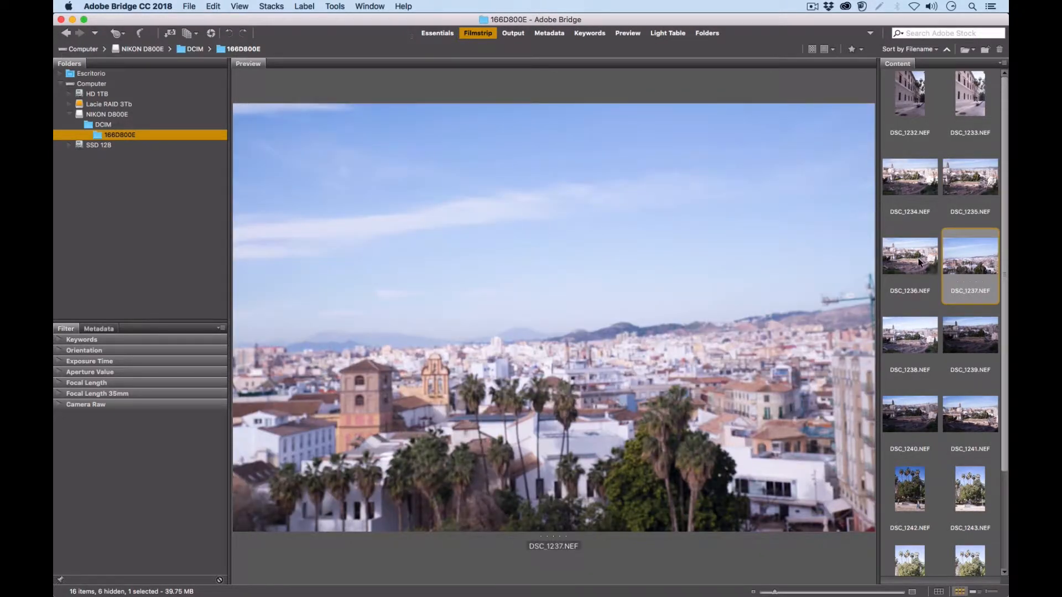
left_click(920, 337)
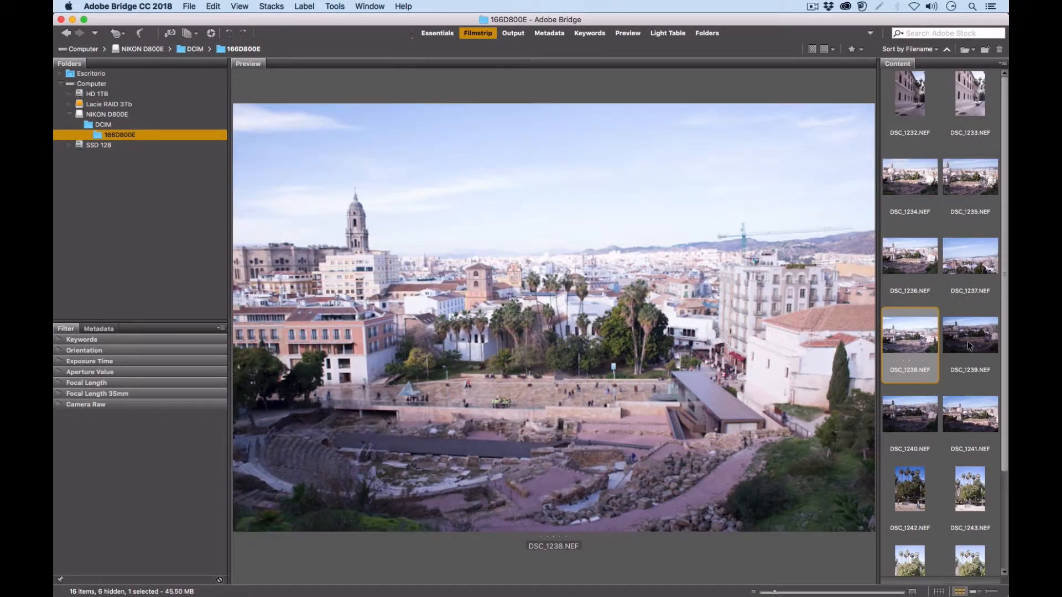
left_click(968, 341)
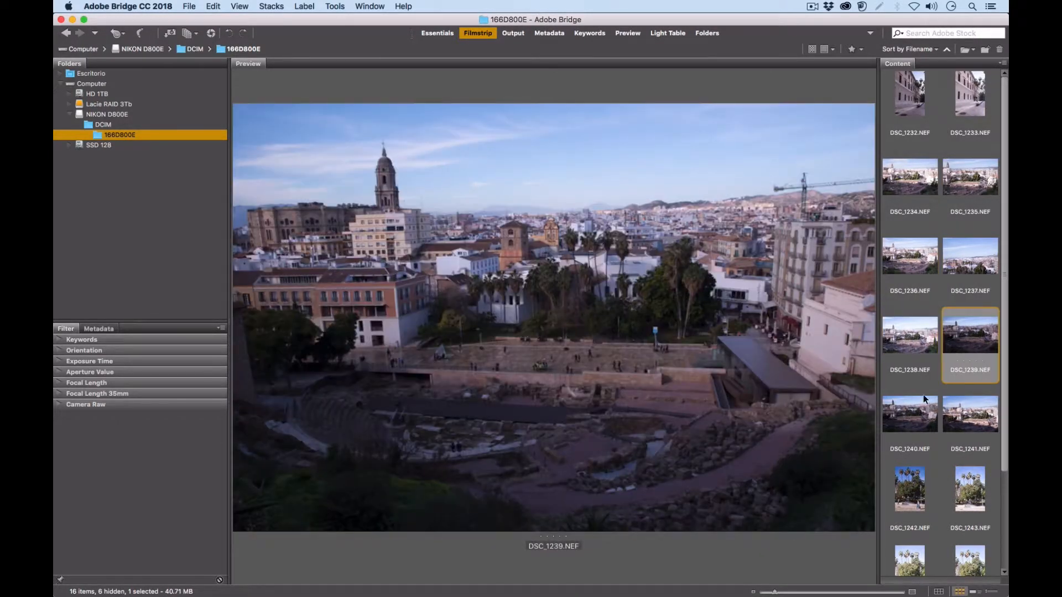
left_click(921, 415)
left_click(944, 425)
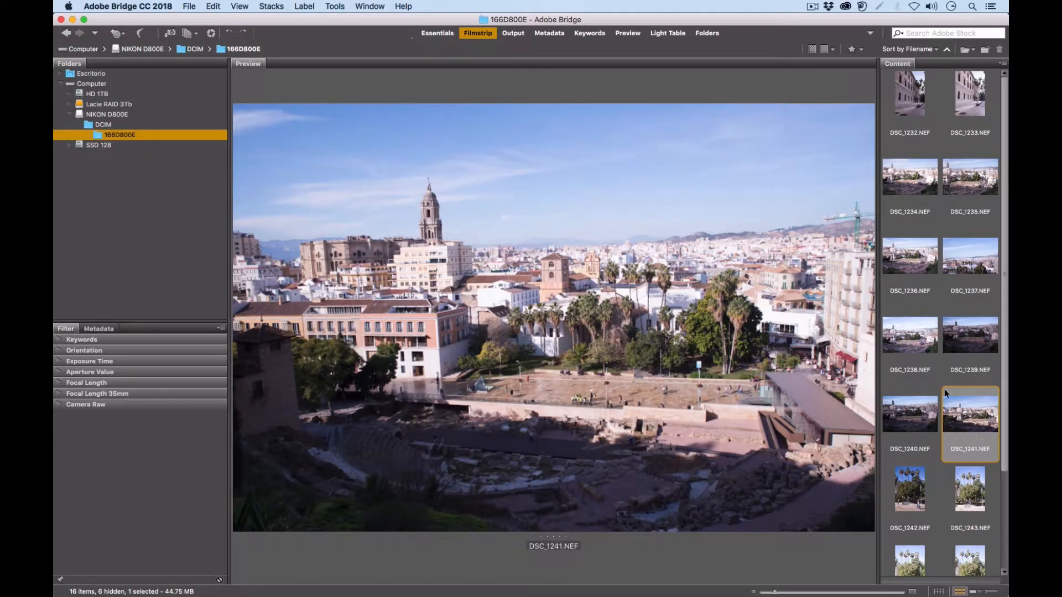
Examine the aperture, shutter speed and ISO metadata of DSC_1234.NEF and of the photos from DSC_1238.NEF to DSC_1241.NEF.
left_click(922, 198)
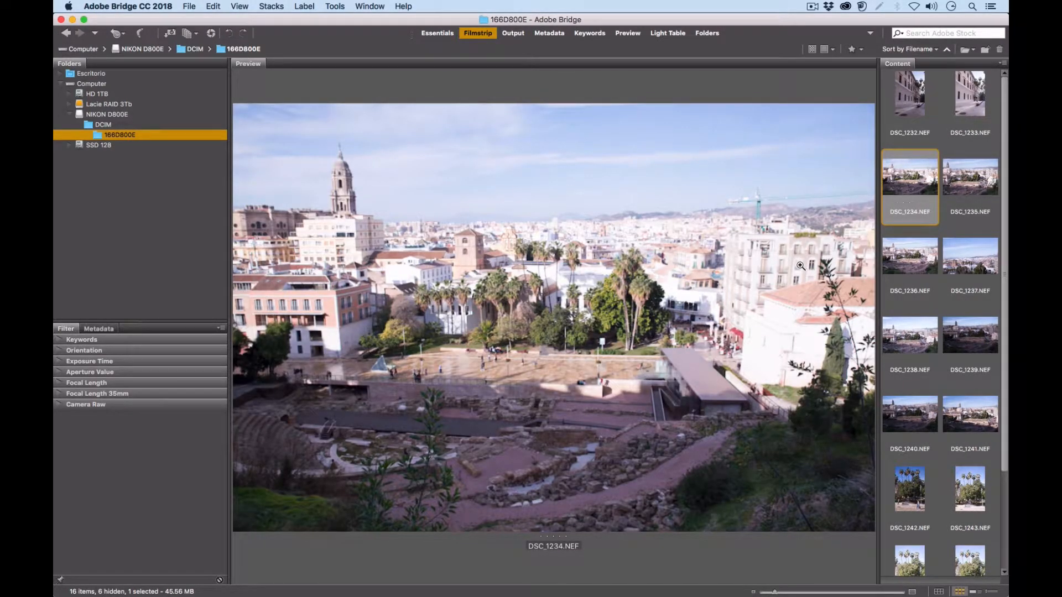
left_click(99, 329)
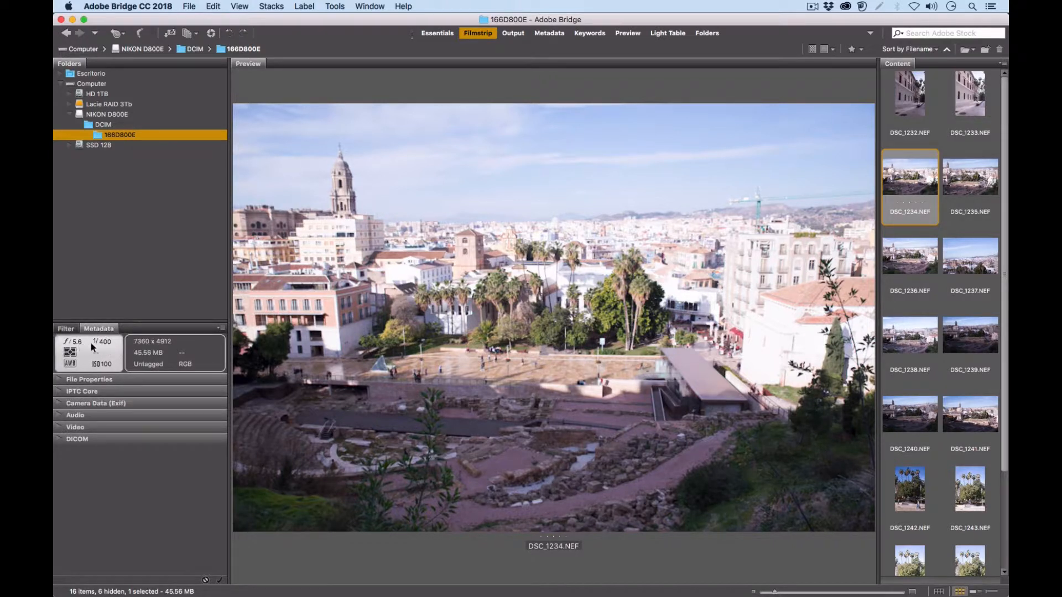
left_click(969, 347)
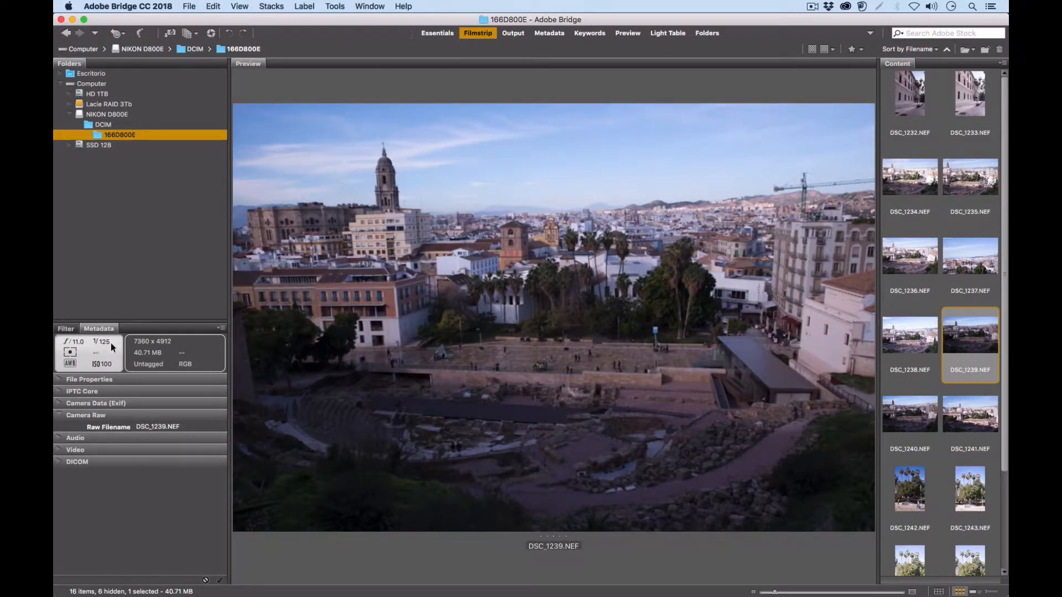
left_click(924, 429)
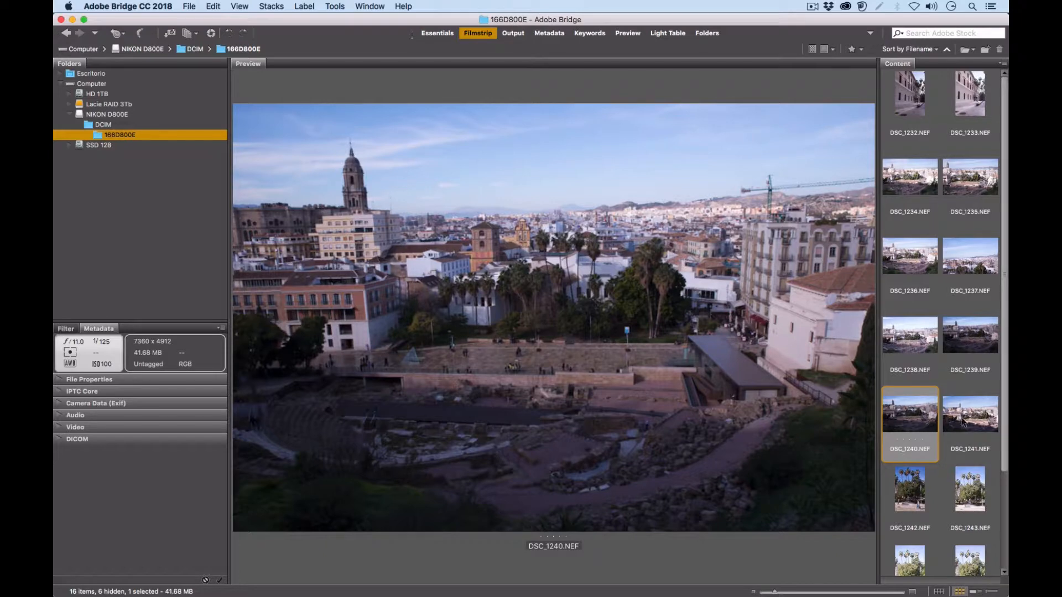
key("Right")
key("Left")
key("Left")
key("Left")
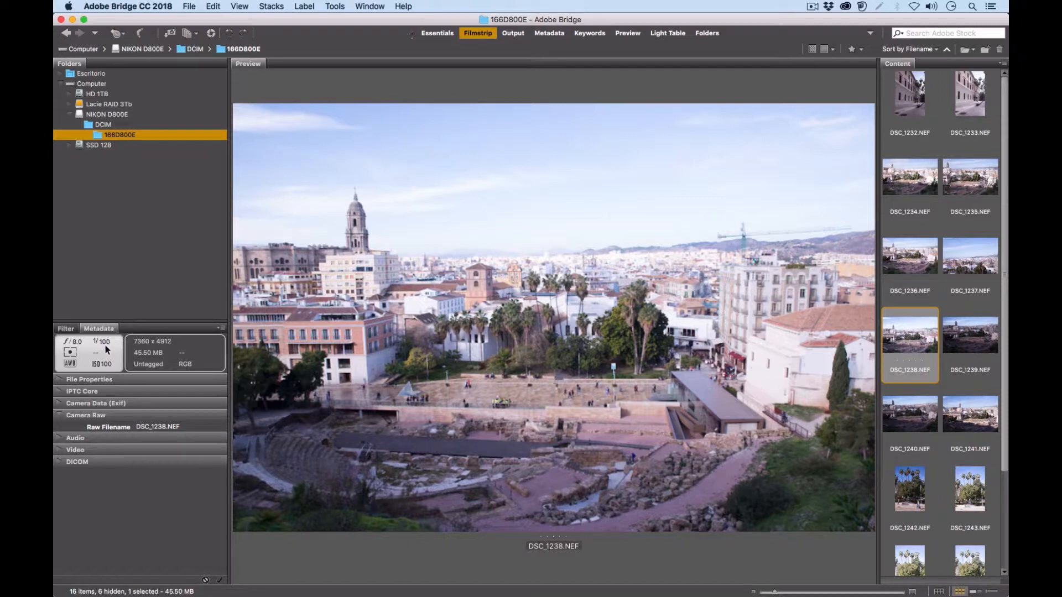
Compare the previews and exposure metadata of the photos from DSC_1237.NEF to DSC_1241.NEF, and of DSC_1235.NEF.
left_click(949, 282)
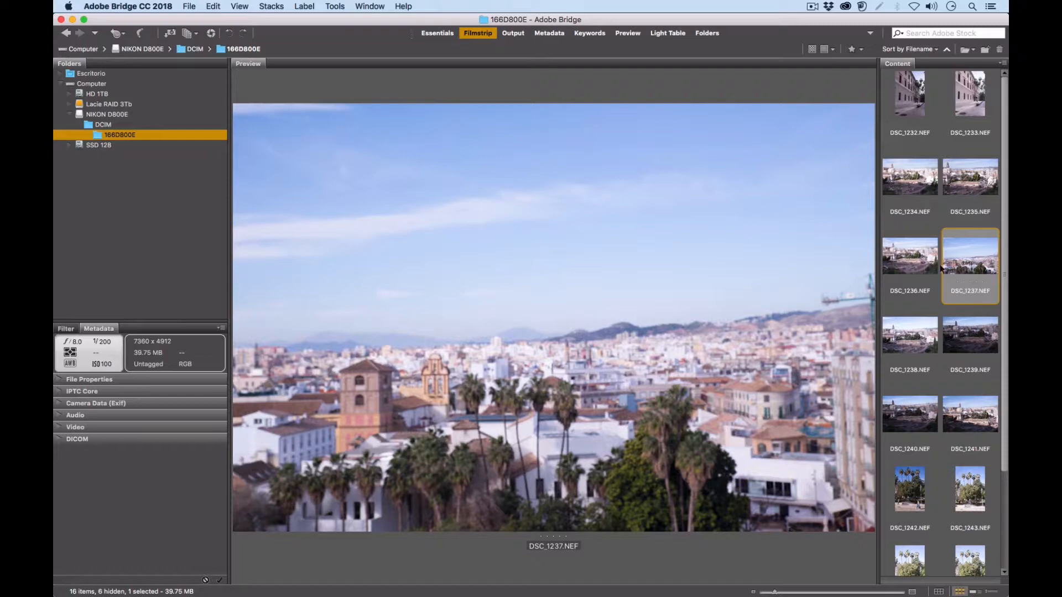
left_click(922, 327)
left_click(950, 276)
left_click(913, 349)
left_click(949, 349)
left_click(912, 349)
left_click(950, 349)
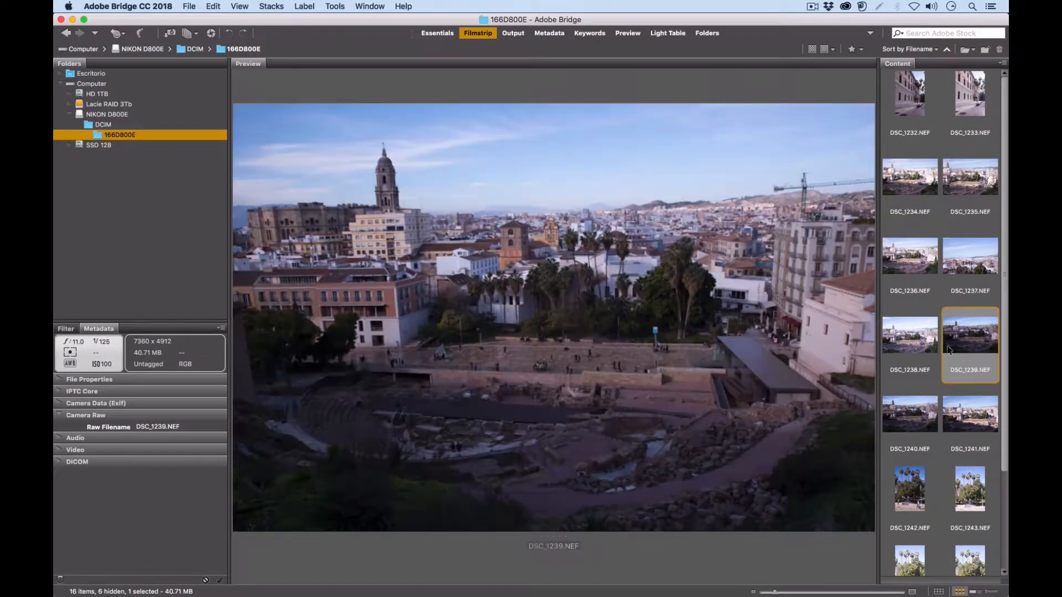
left_click(925, 412)
left_click(969, 415)
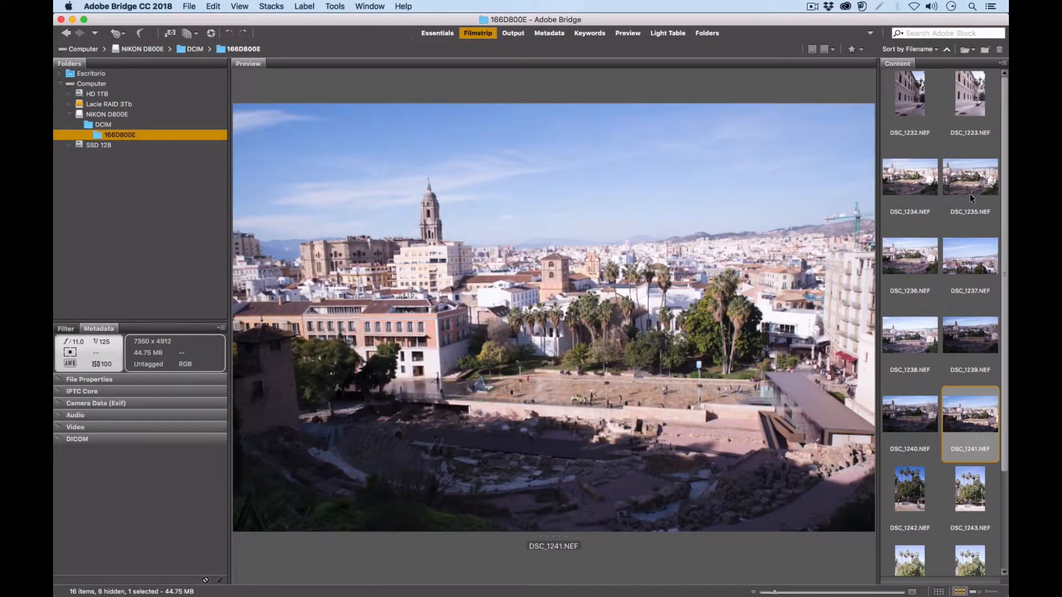
left_click(971, 198)
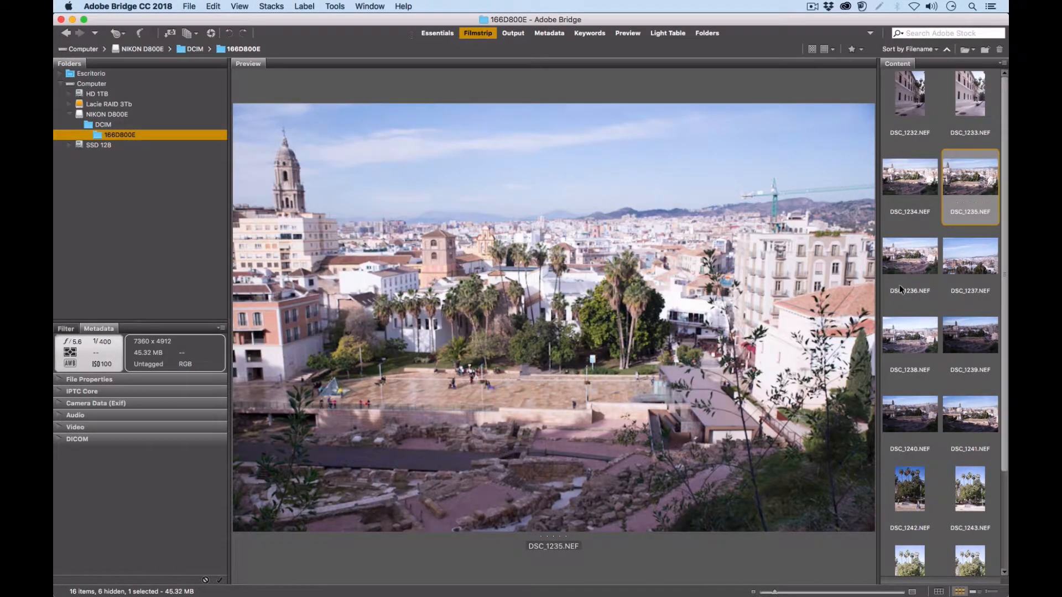
Rate DSC_1234.NEF three stars, raise it to five with the filter criteria displayed, and remove the rating.
left_click(907, 180)
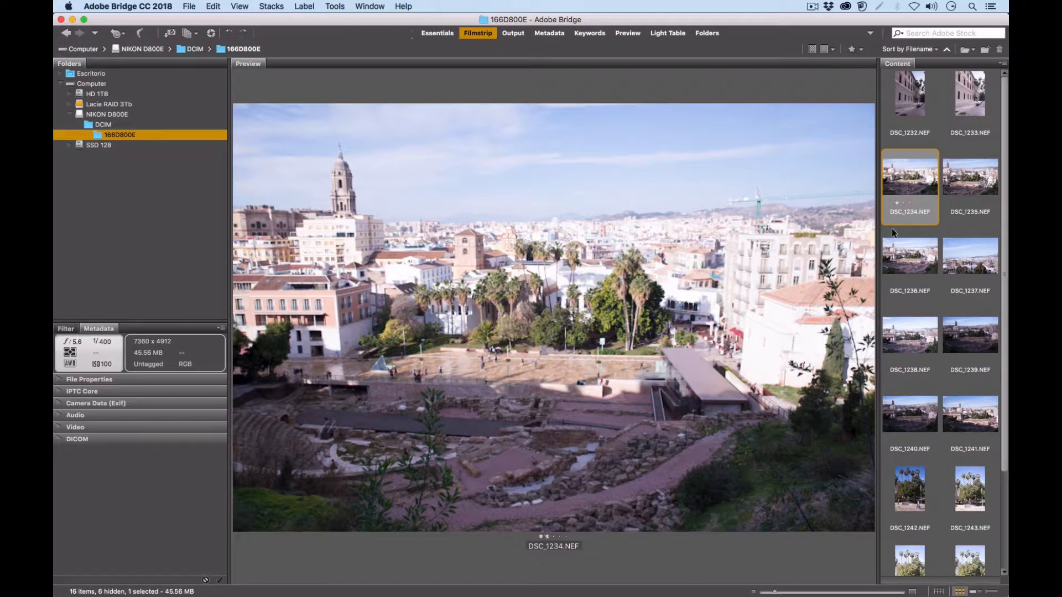
key("super+3")
key("super+5")
left_click(66, 328)
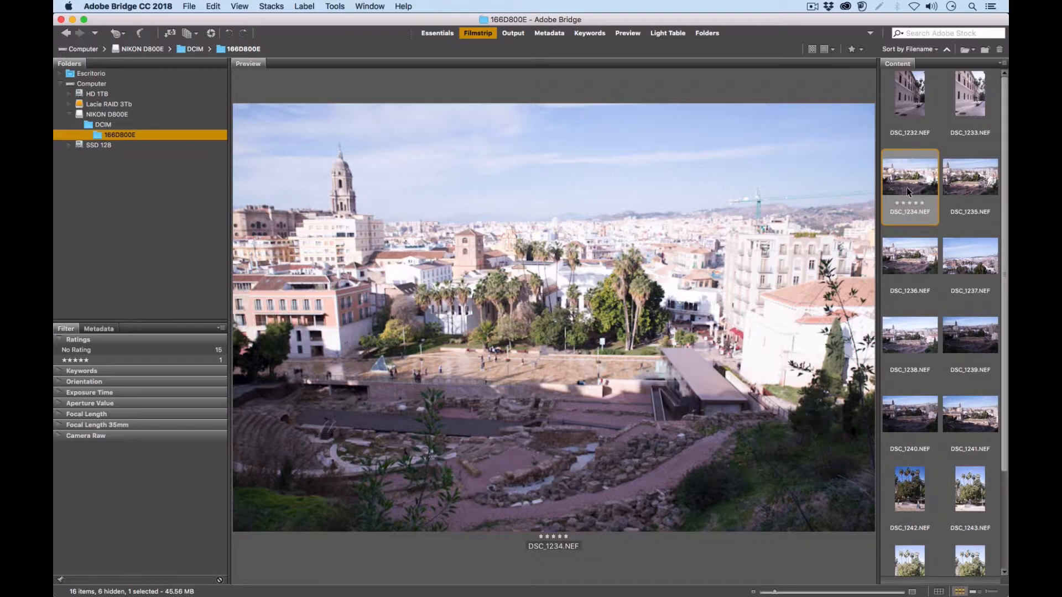
key("super+0")
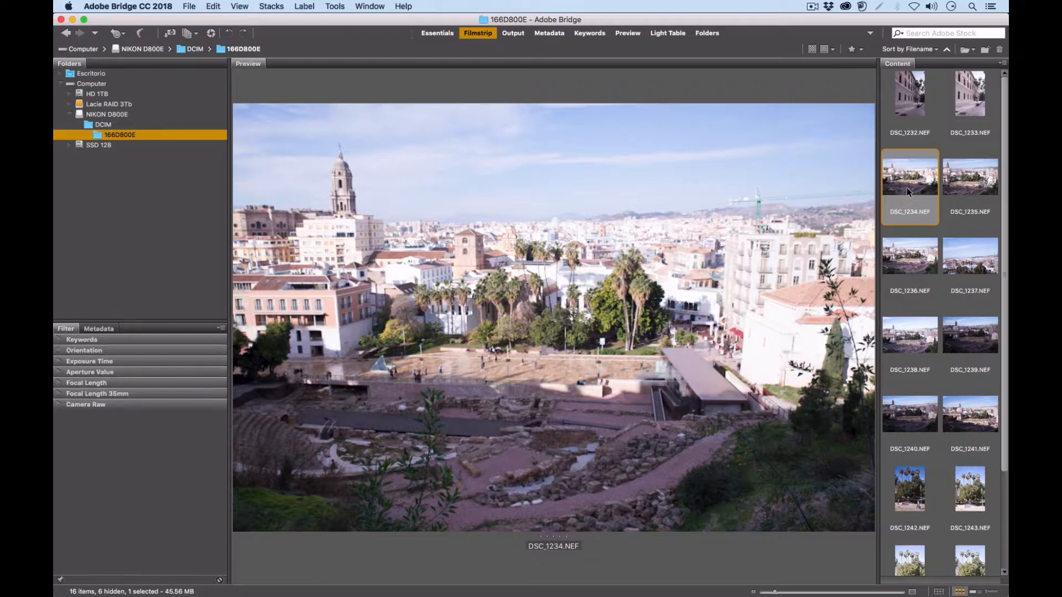
Preview the photos following DSC_1234.NEF in sequence, as far as DSC_1238.NEF.
key("Right")
key("Right")
key("Right")
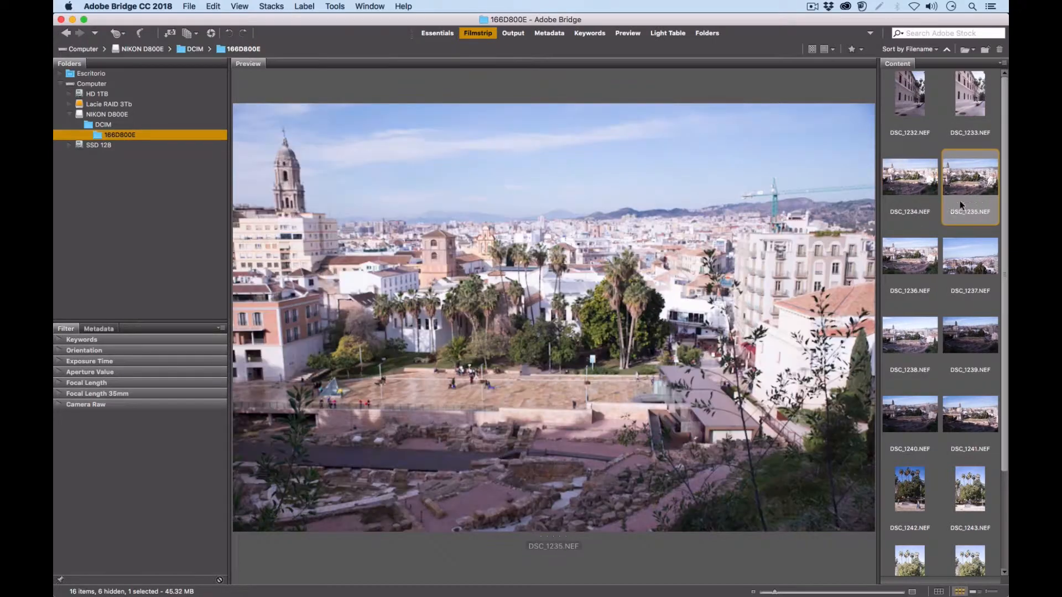
key("Right")
key("Right")
key("Right")
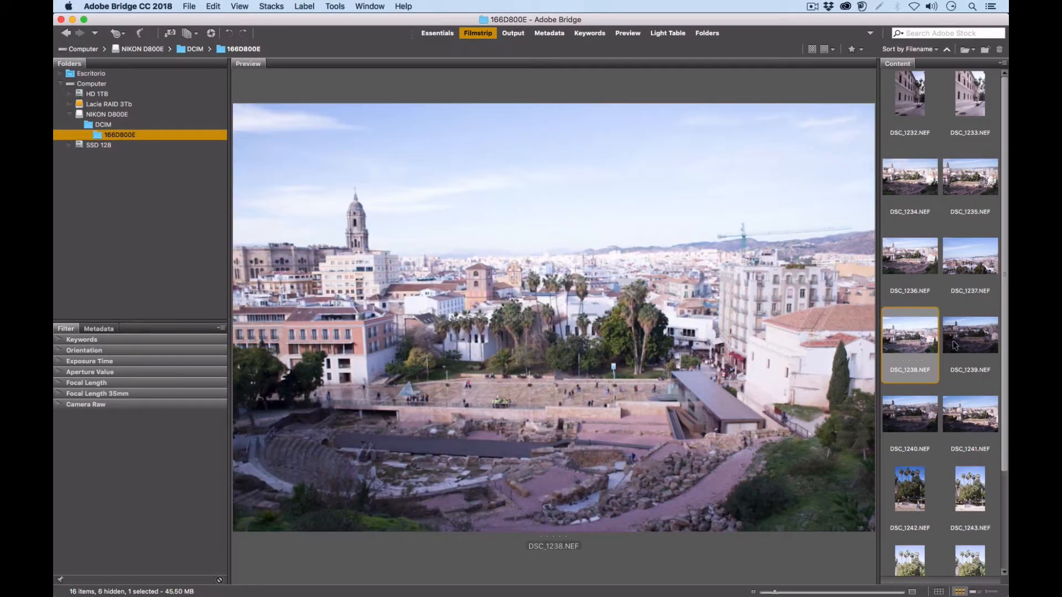
Try the Select, Second, Approved and Review labels on DSC_1239.NEF, and settle on the green Approved label.
left_click(962, 416)
key("Up")
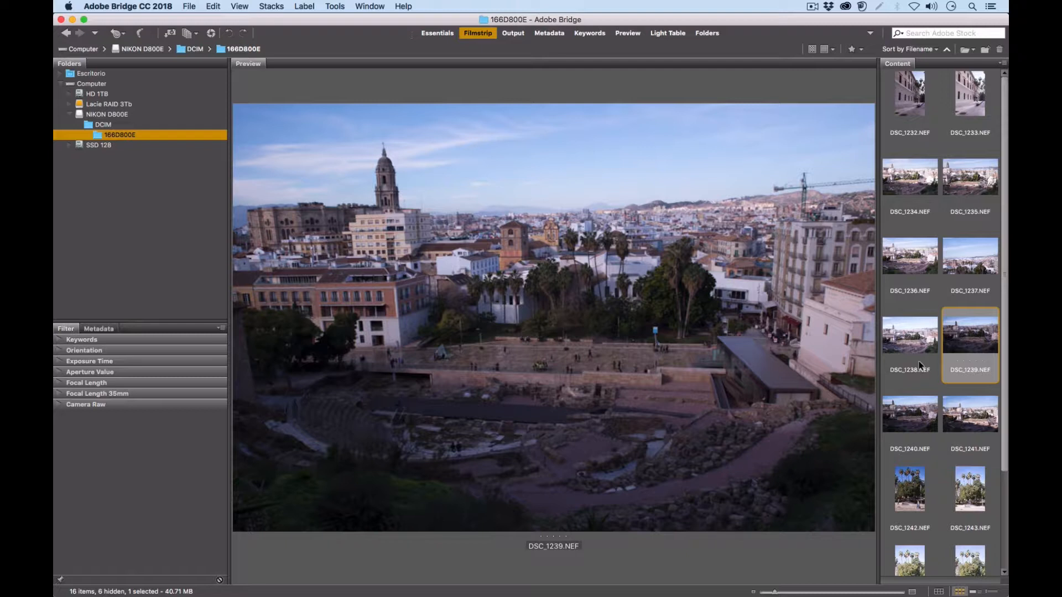
key("super+6")
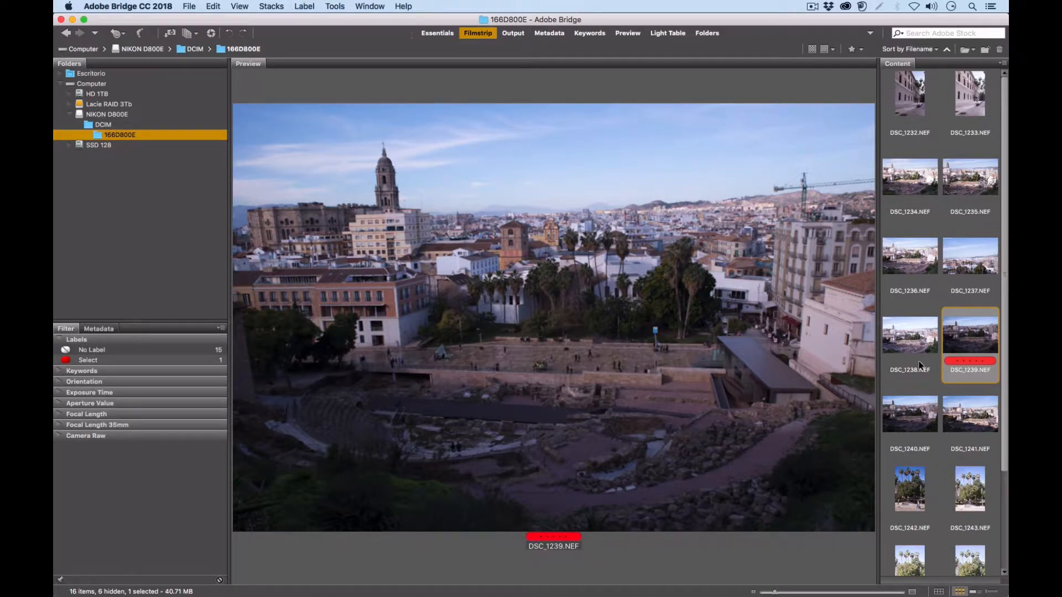
key("super+7")
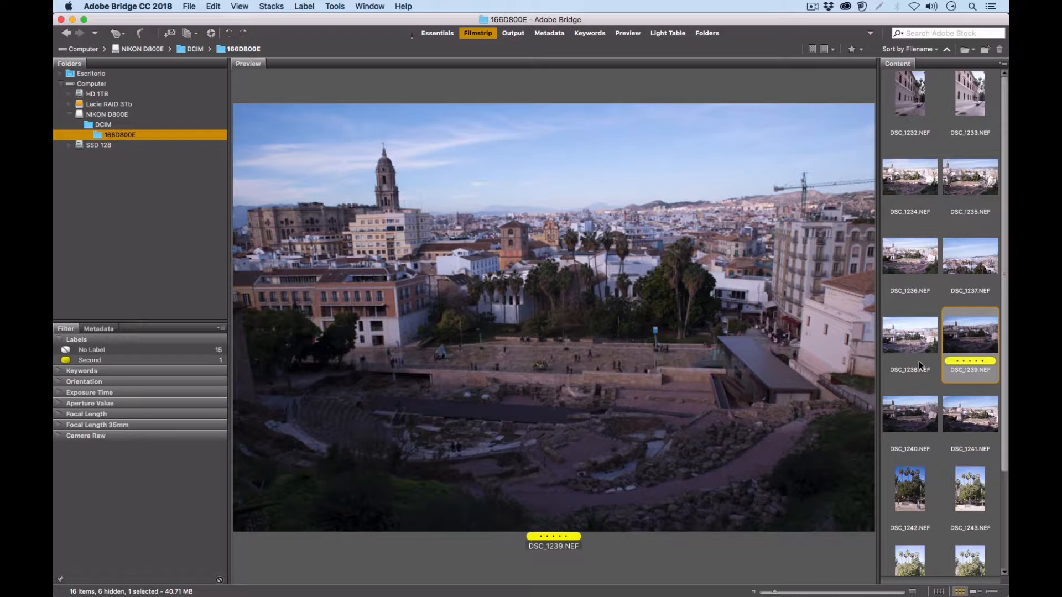
key("super+8")
key("super+9")
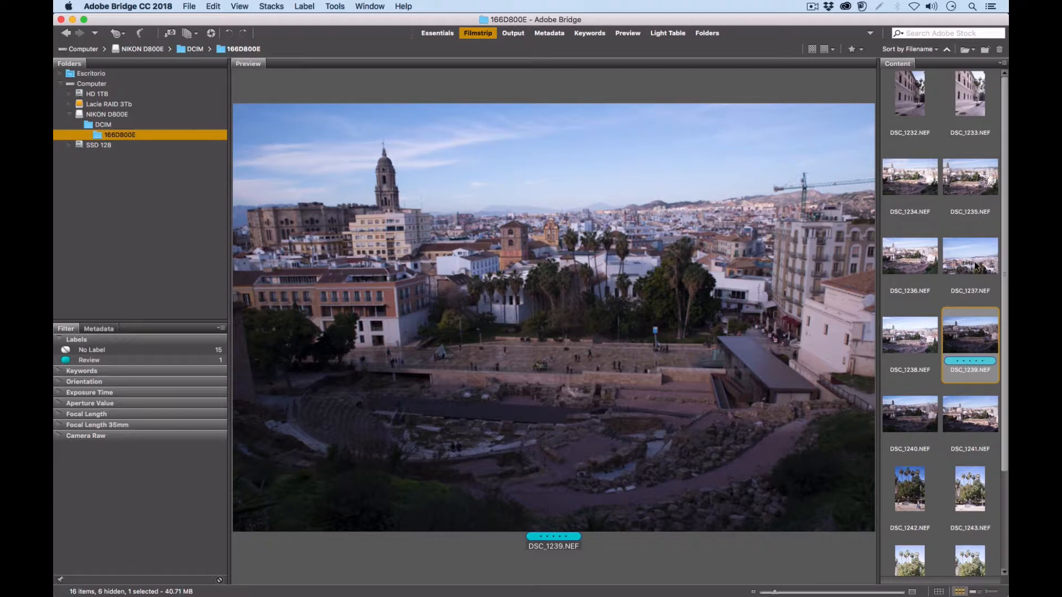
key("super+8")
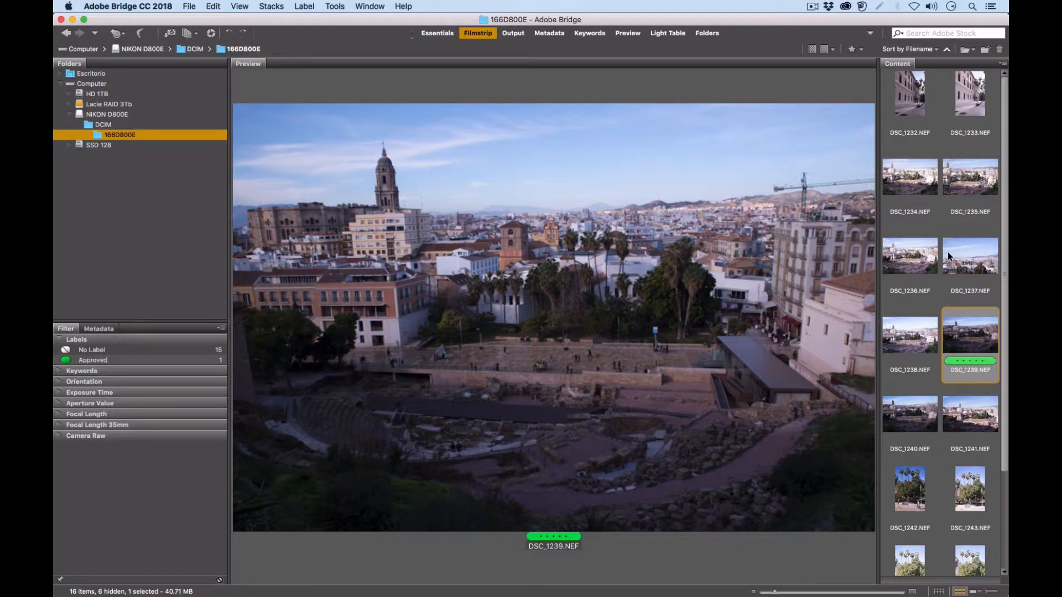
Label DSC_1234.NEF and DSC_1238.NEF as Approved, checking the metadata of DSC_1238.NEF before labelling it.
left_click(915, 187)
key("super+8")
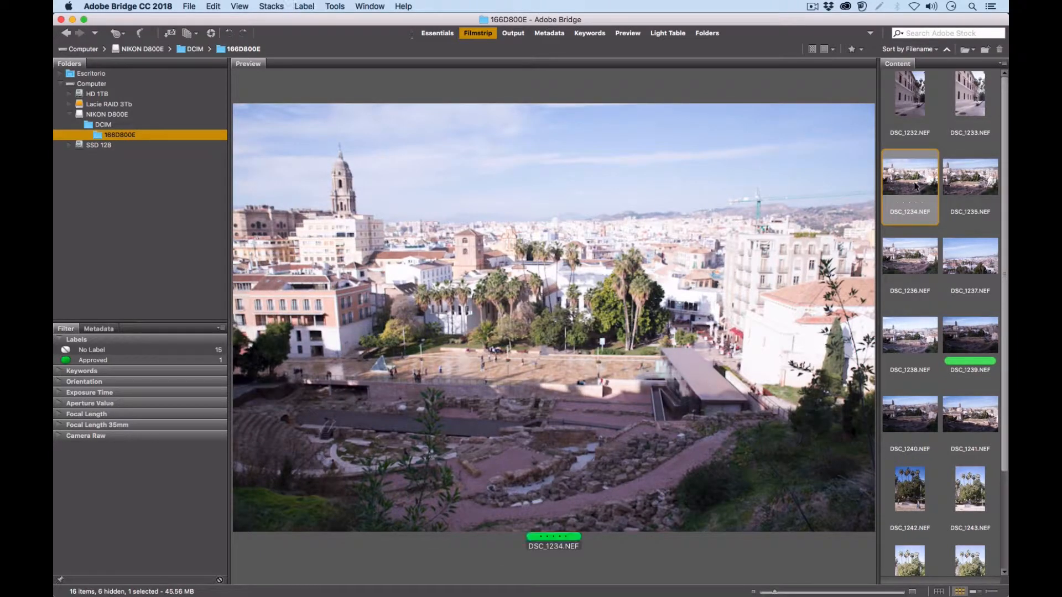
key("Right")
key("Right")
key("Right")
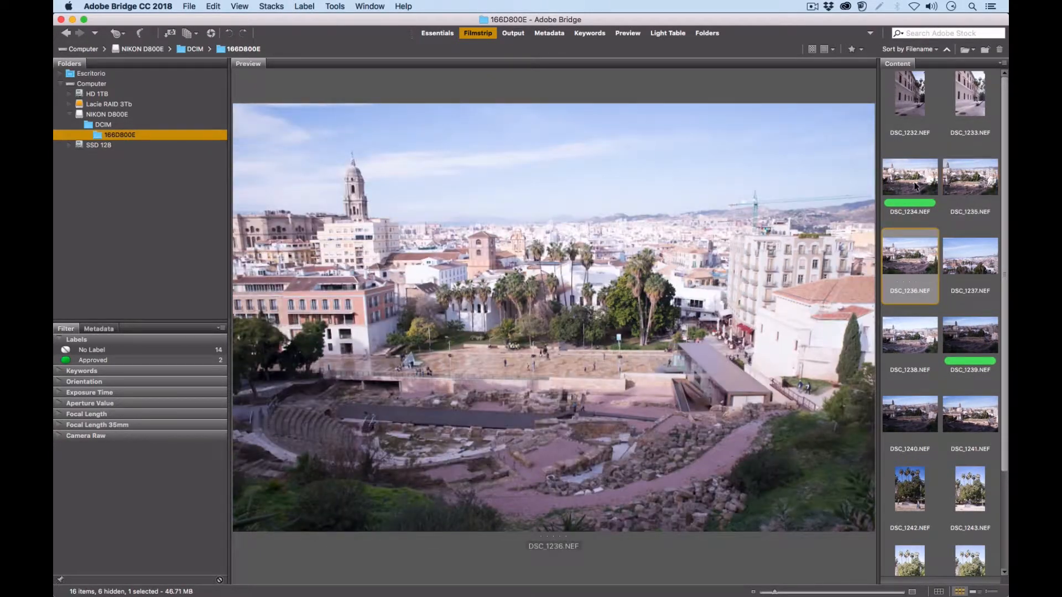
key("Right")
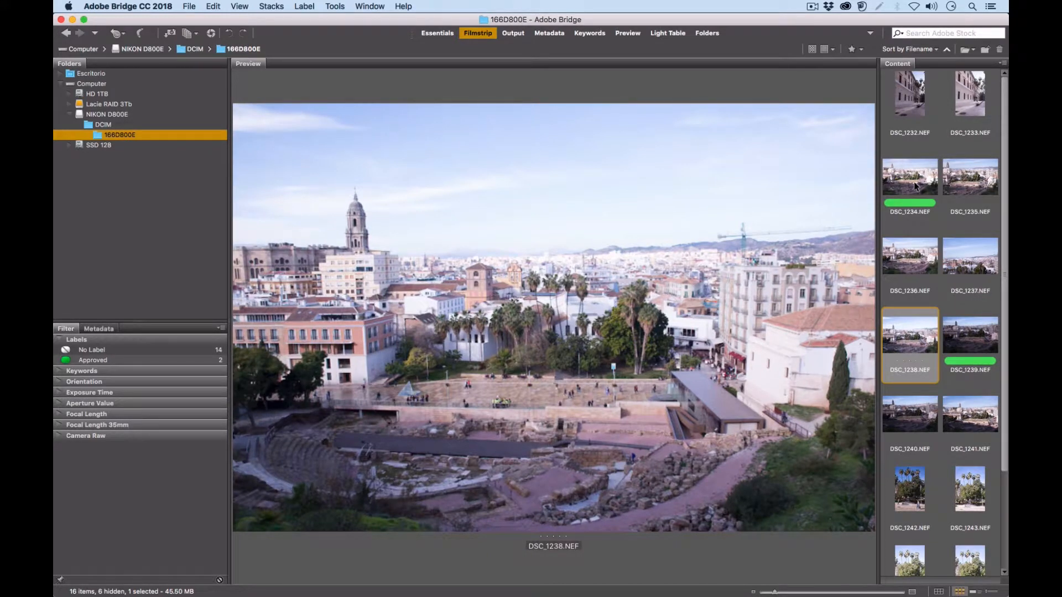
left_click(97, 332)
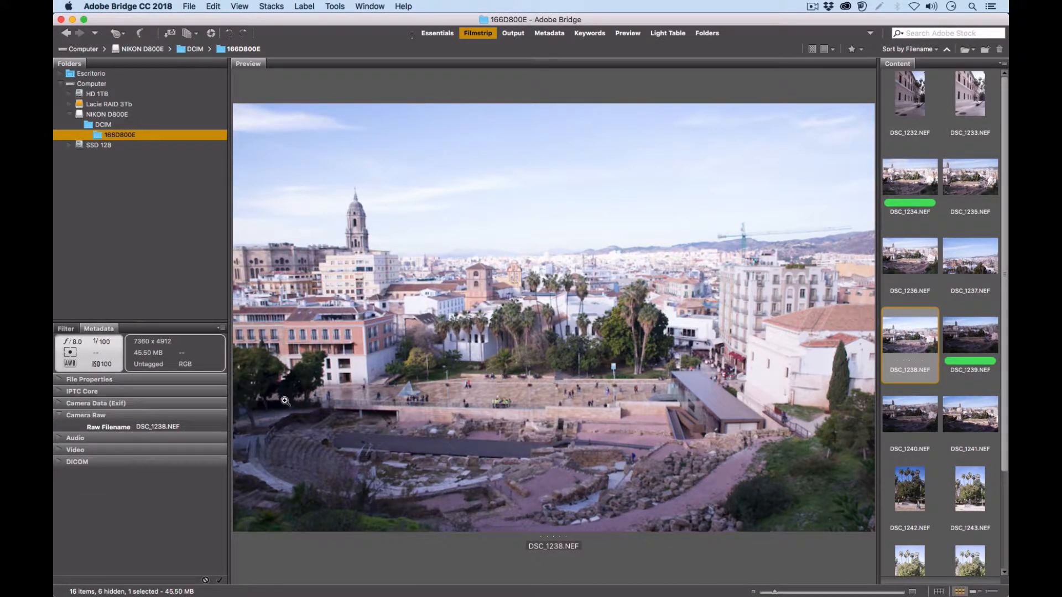
key("Right")
key("Left")
key("super+8")
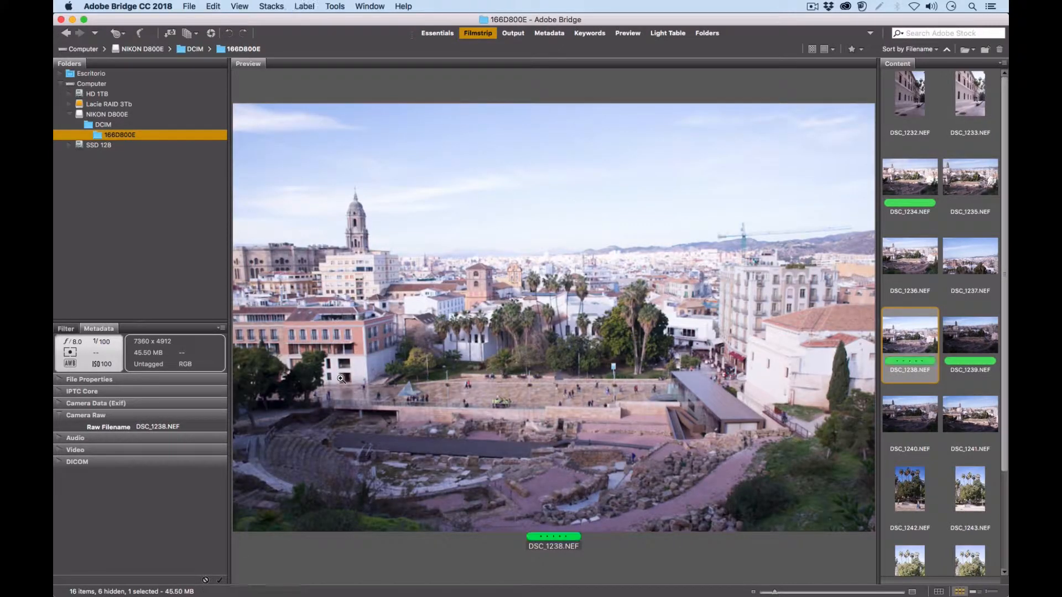
Compare DSC_1239.NEF, DSC_1240.NEF and DSC_1241.NEF by switching back and forth between them.
key("Right")
key("Right")
key("Right")
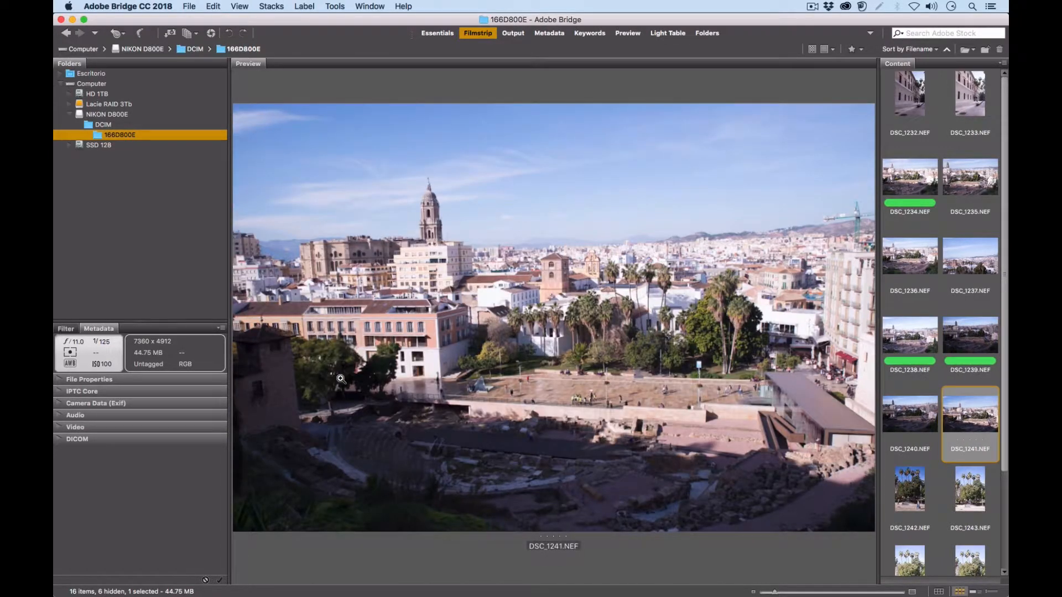
key("Left")
key("Right")
key("Left")
key("Left")
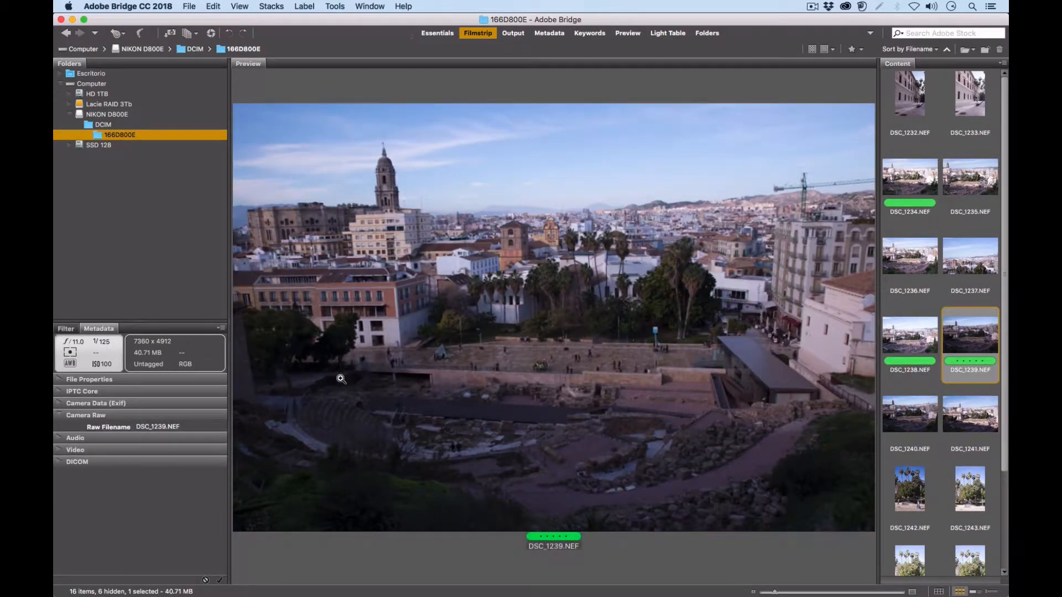
Compare the palm tree photos DSC_1242.NEF and DSC_1243.NEF, label DSC_1242.NEF as Approved, and advance to the following photo.
key("Right")
key("Right")
key("Right")
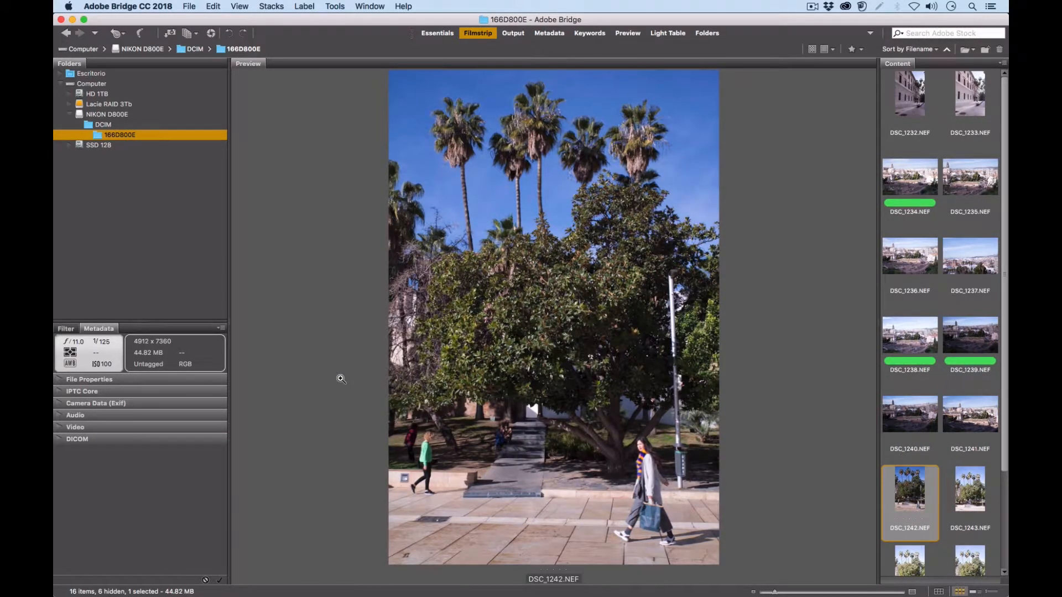
key("Right")
key("Left")
key("Right")
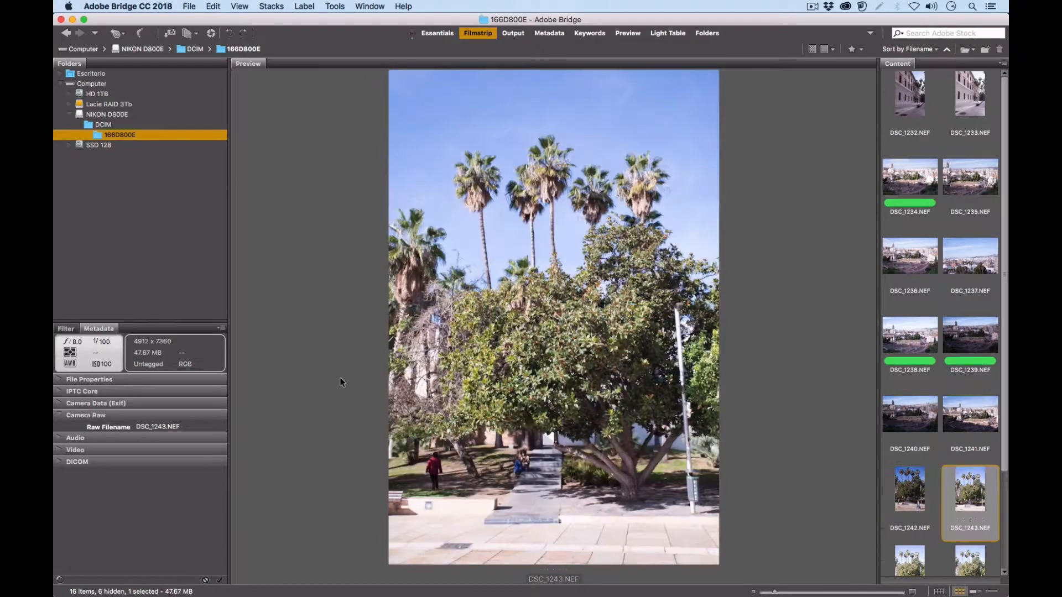
key("Left")
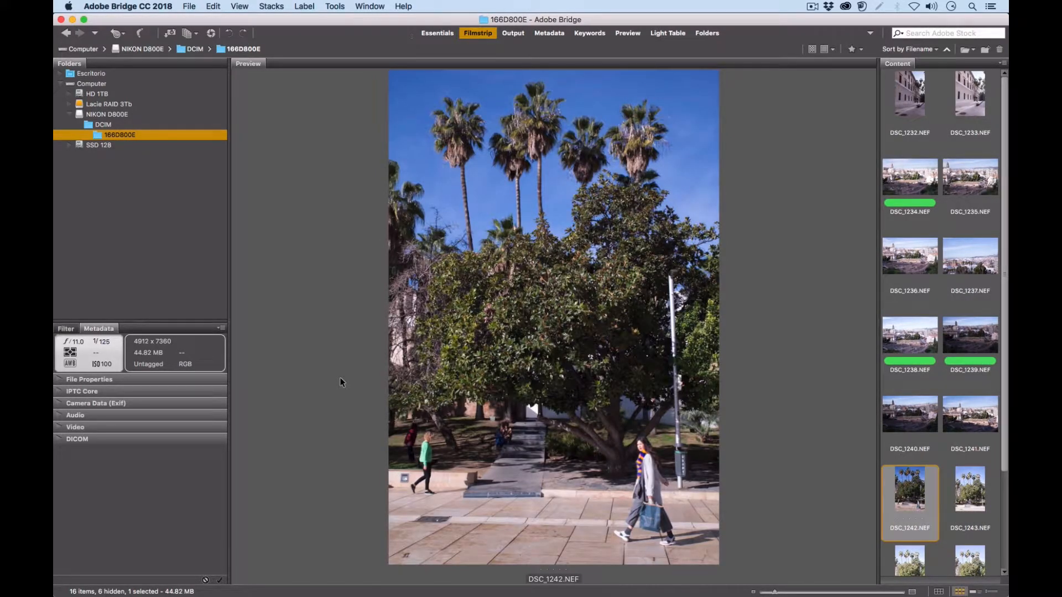
key("super+8")
key("Right")
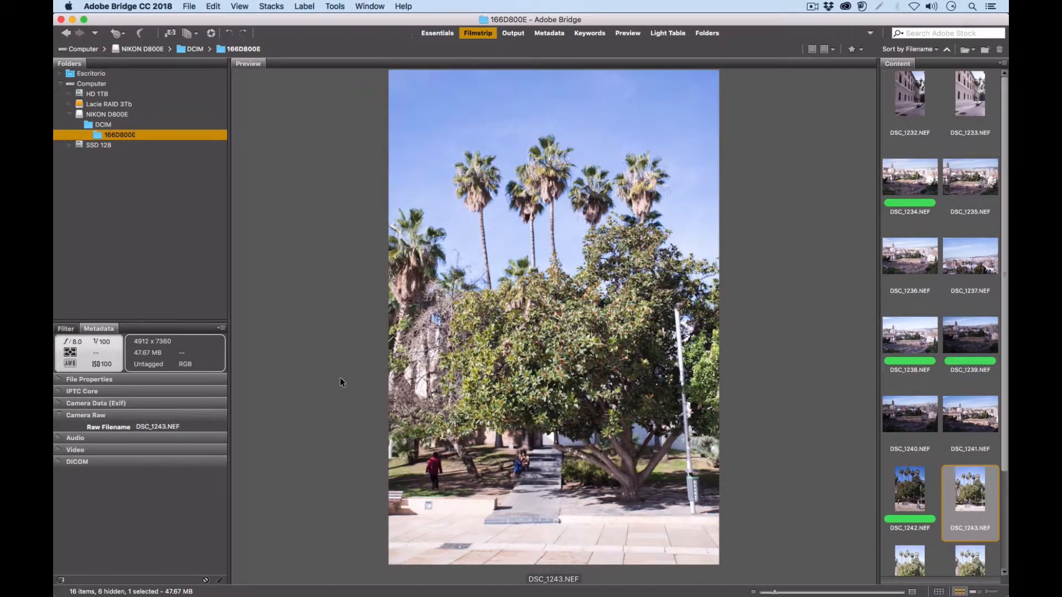
Compare DSC_1244.NEF with DSC_1245.NEF, and label DSC_1244.NEF and DSC_1243.NEF as Approved.
key("Right")
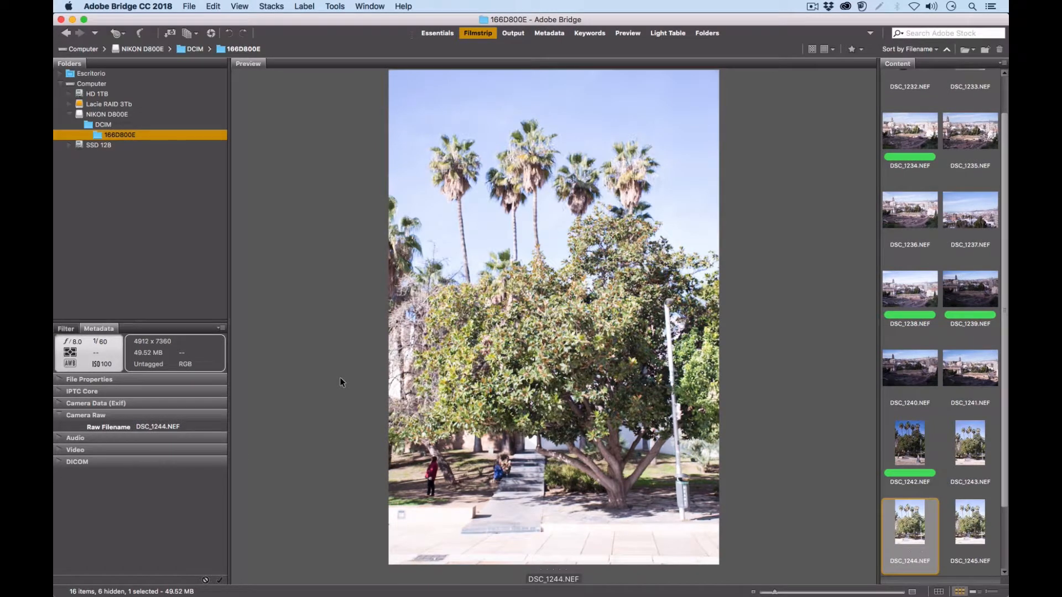
key("super+8")
key("Right")
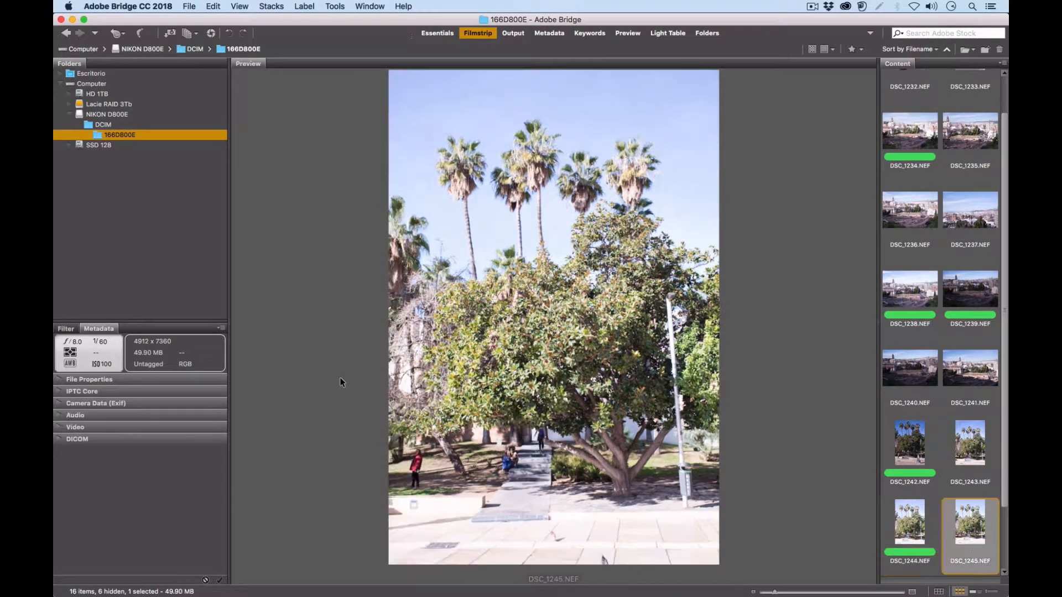
key("Left")
key("Right")
key("Up")
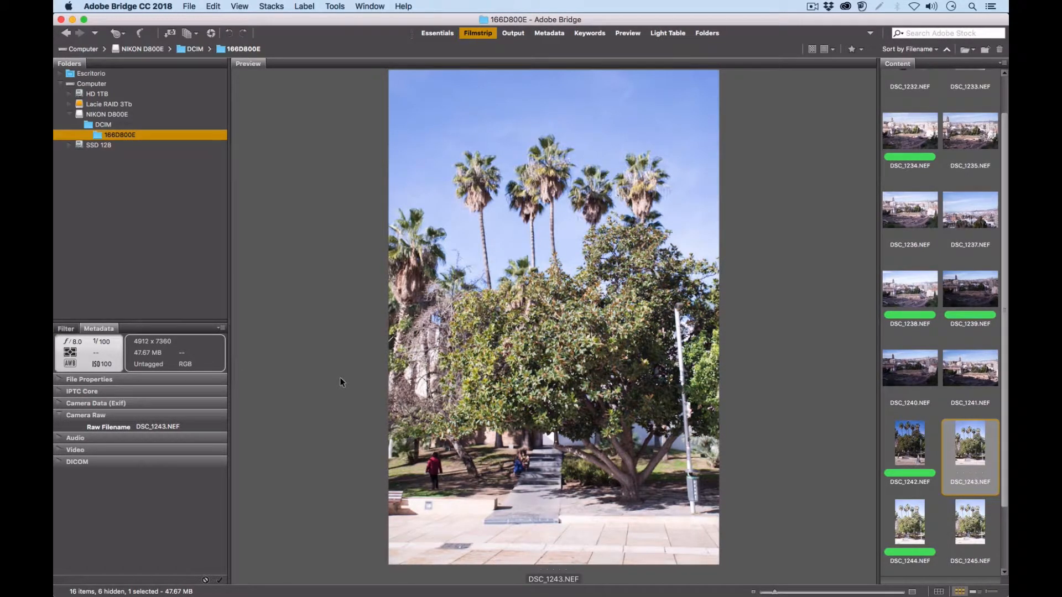
key("super+8")
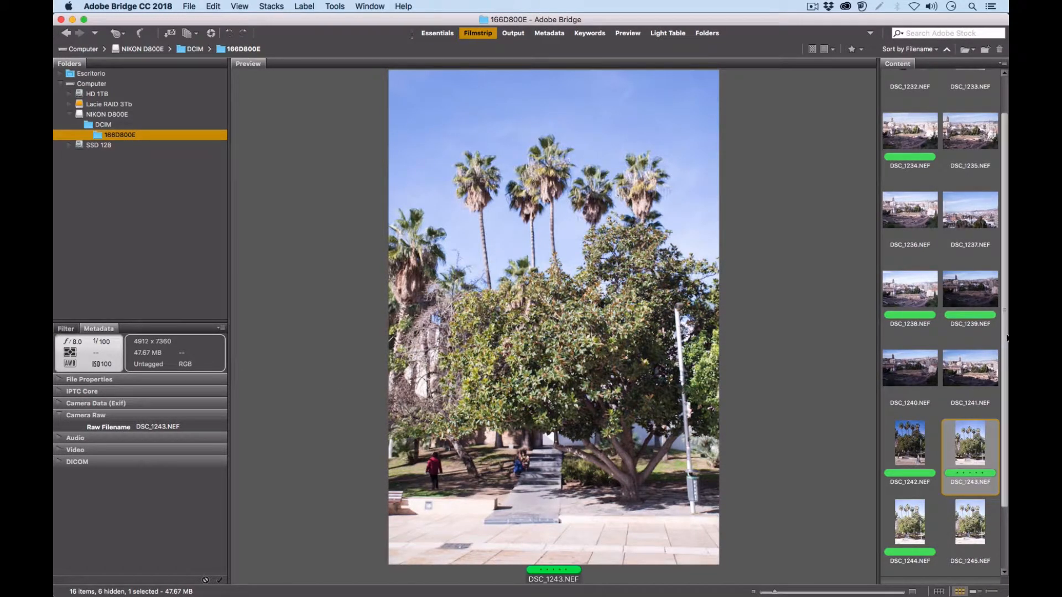
Filter the folder's contents to show only the photos labelled Approved.
left_click_drag(1003, 332, 1003, 324)
scroll(990, 270, "up", 2)
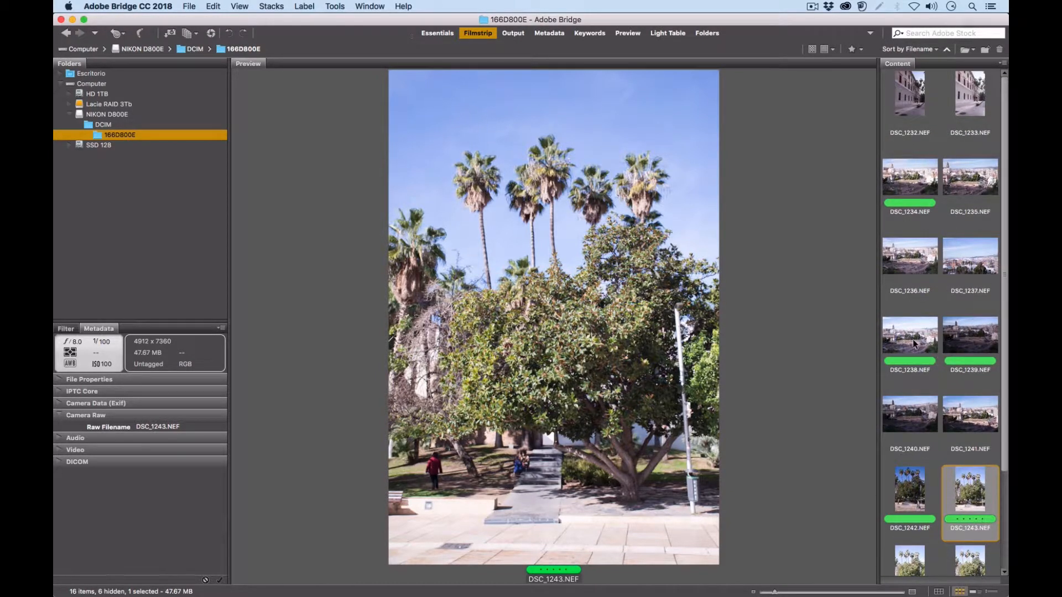
left_click(67, 329)
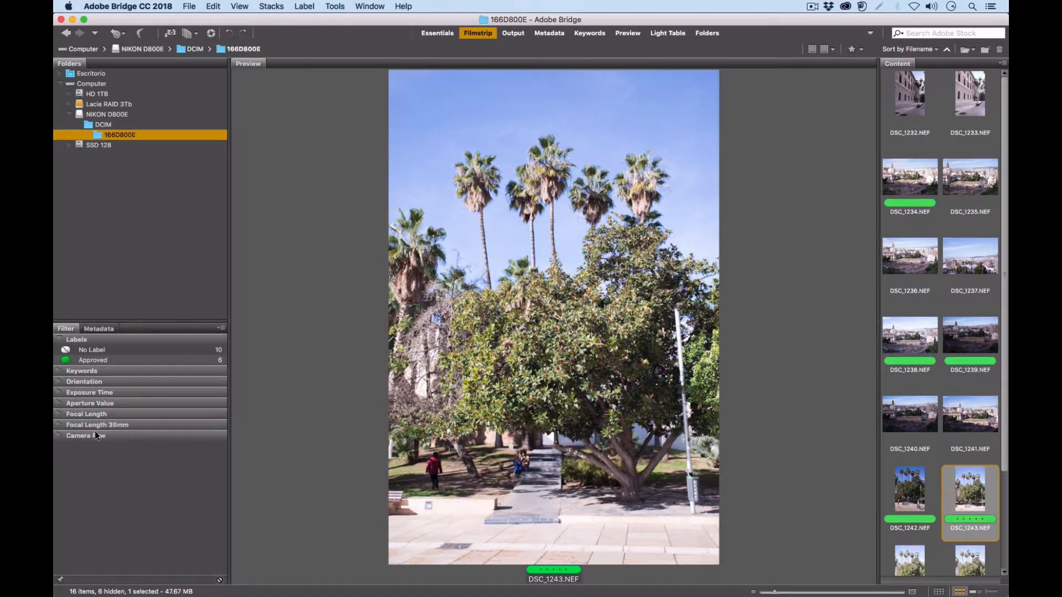
left_click(166, 360)
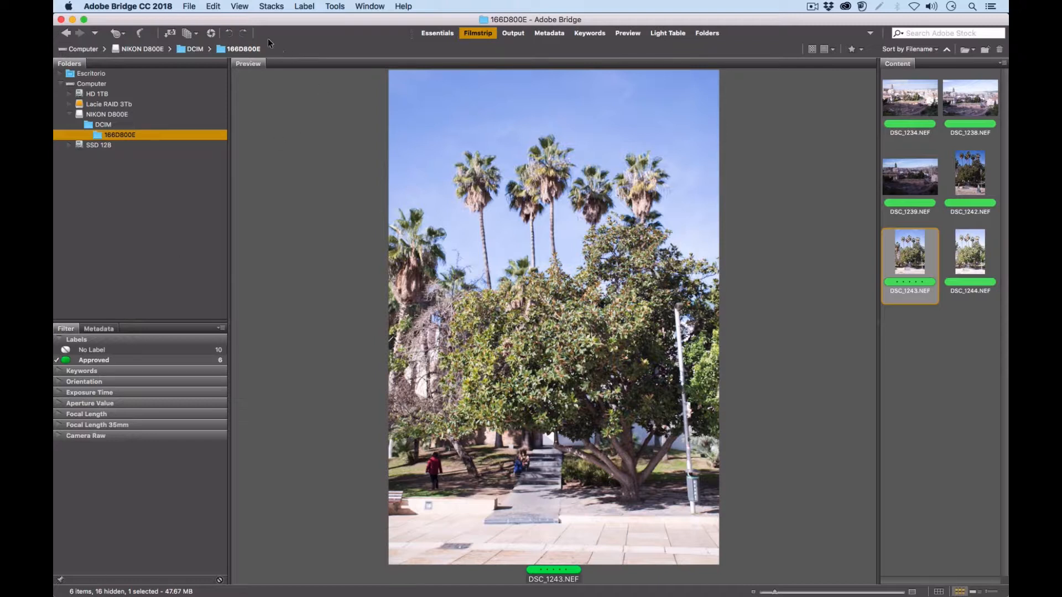
Review the label names and their shortcuts in the Labels preferences, and close the preferences.
left_click(147, 7)
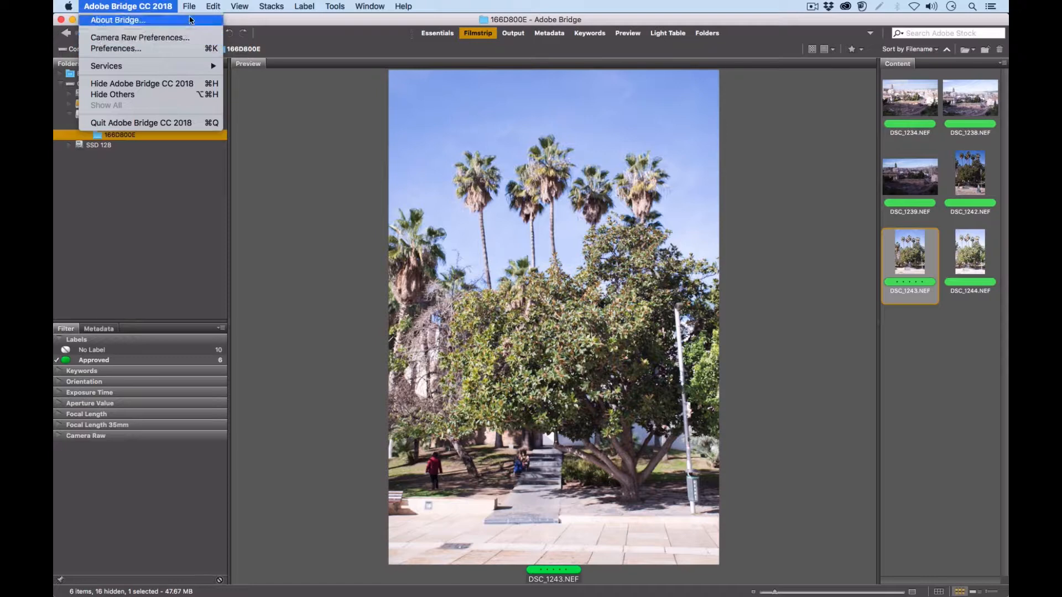
mouse_move(213, 6)
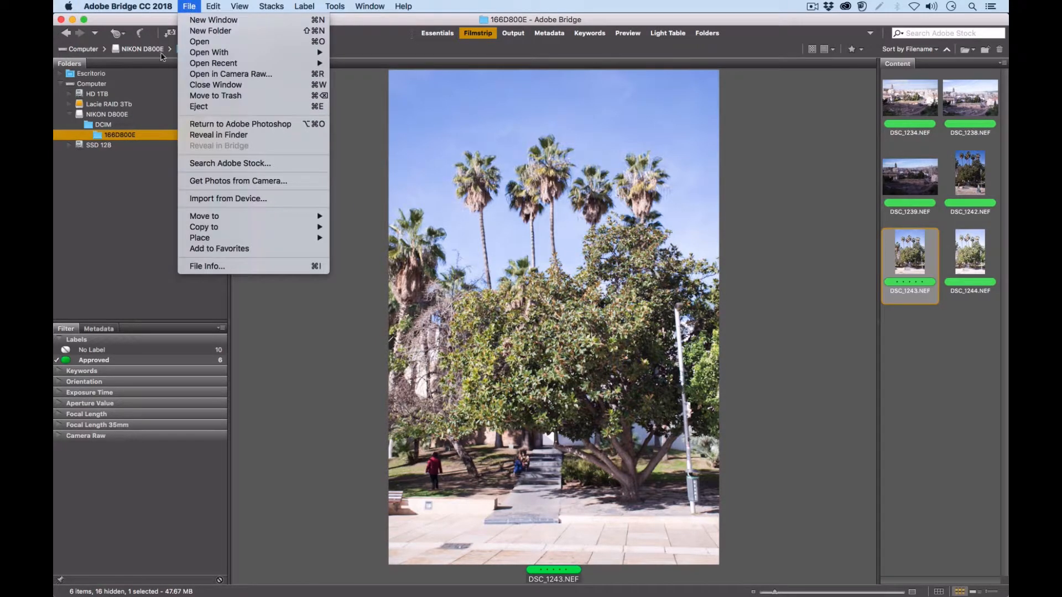
mouse_move(127, 6)
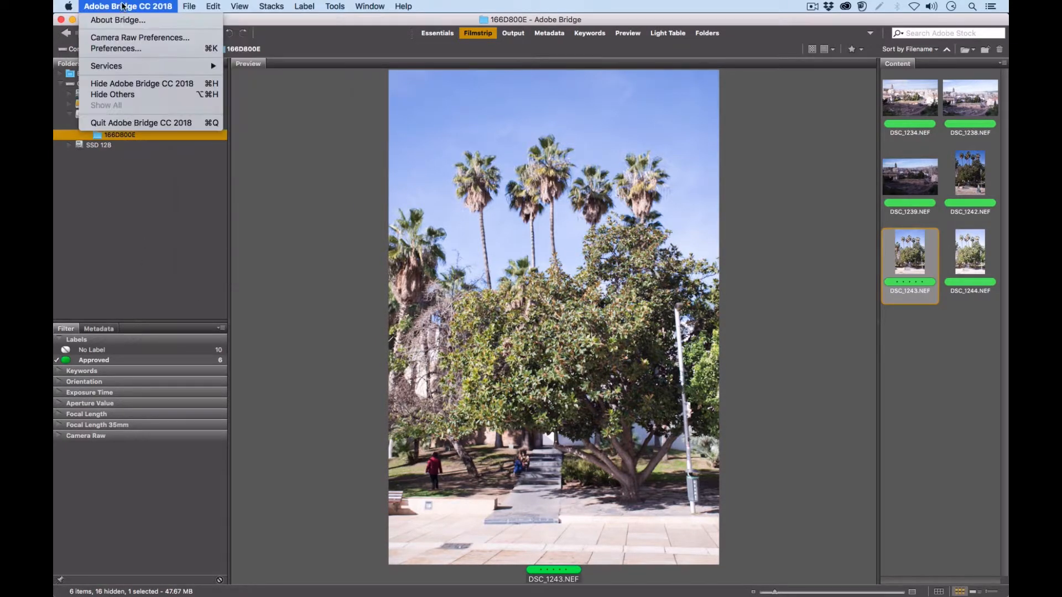
left_click(123, 55)
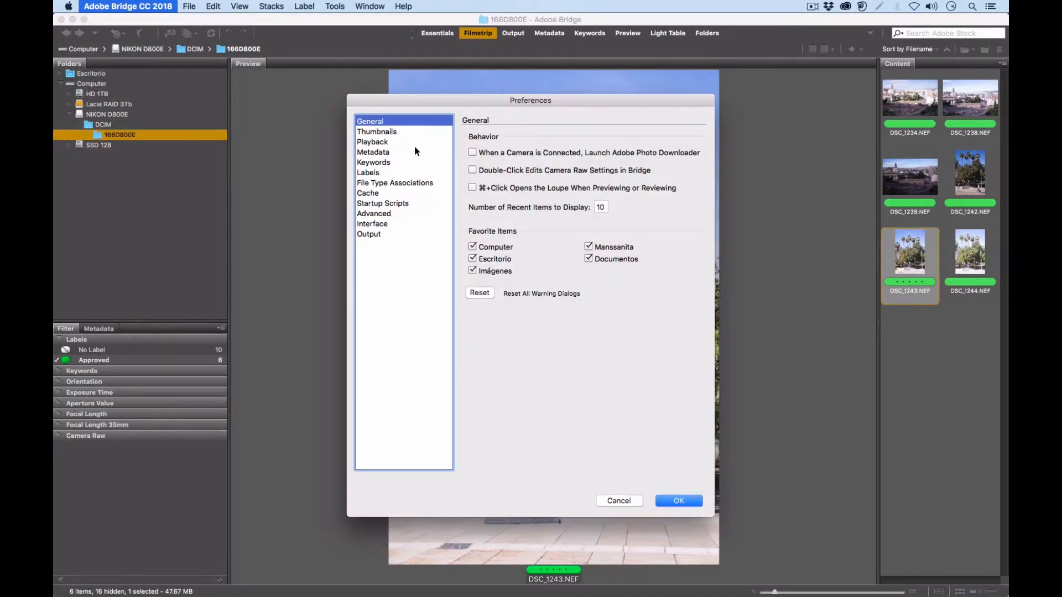
left_click(390, 172)
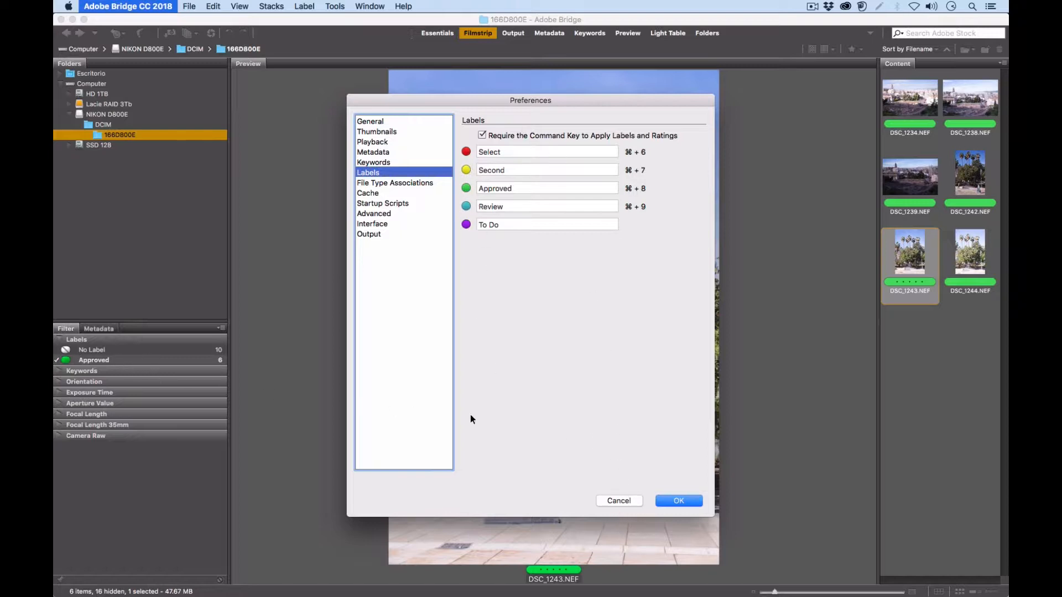
left_click(685, 502)
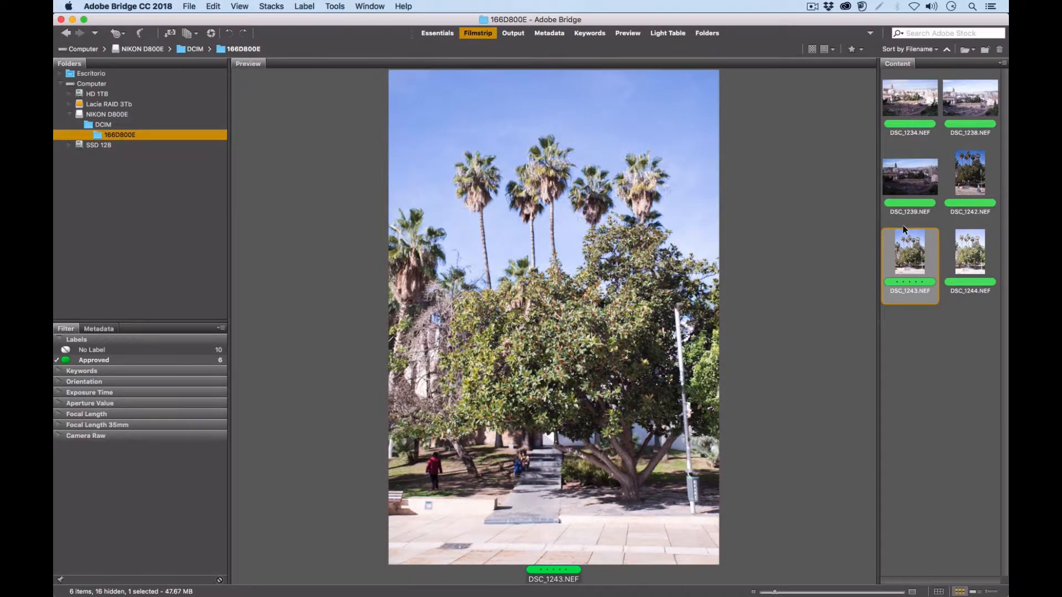
Try selecting all six Approved photos at once and with a selection marquee, clearing the selection each time.
key("super+a")
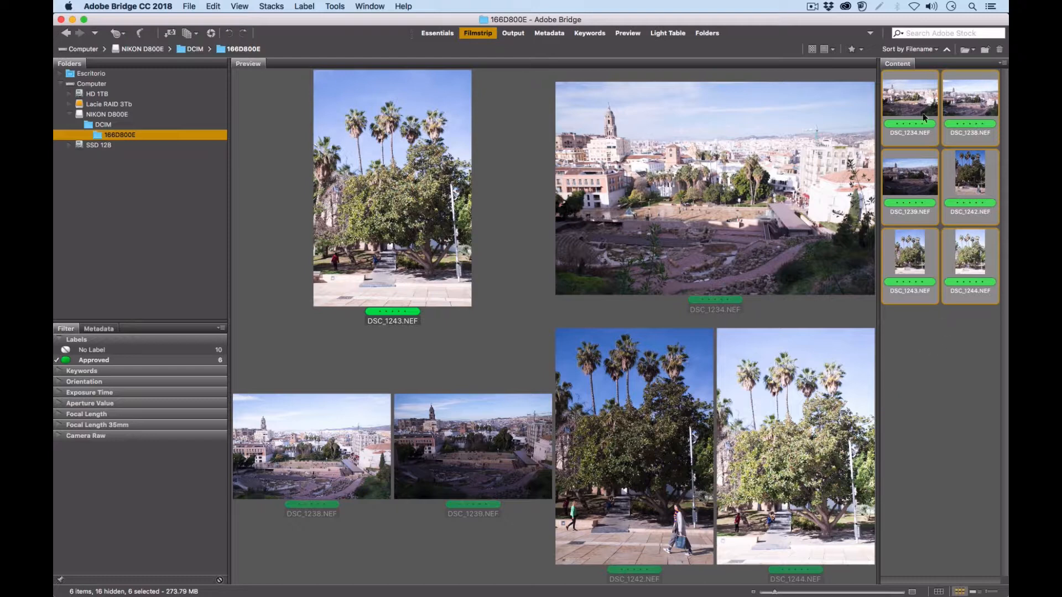
left_click(912, 334)
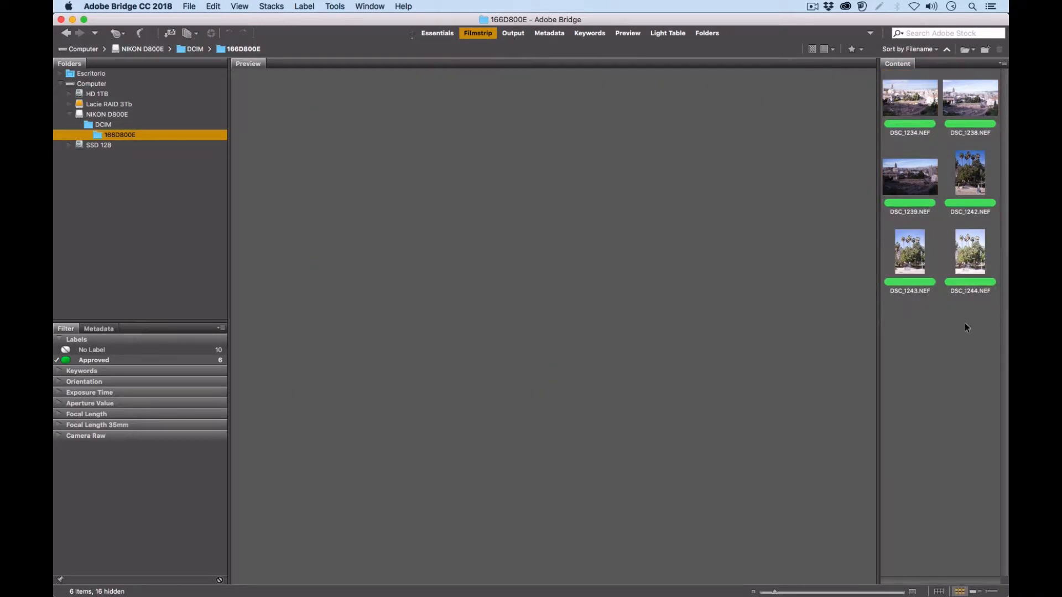
left_click_drag(942, 314, 894, 81)
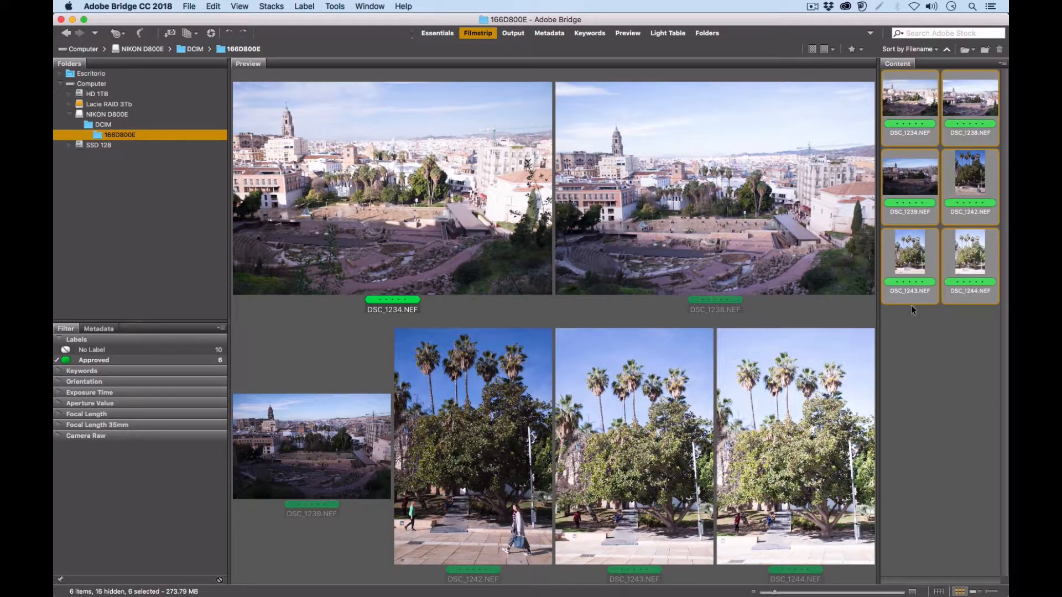
left_click(913, 334)
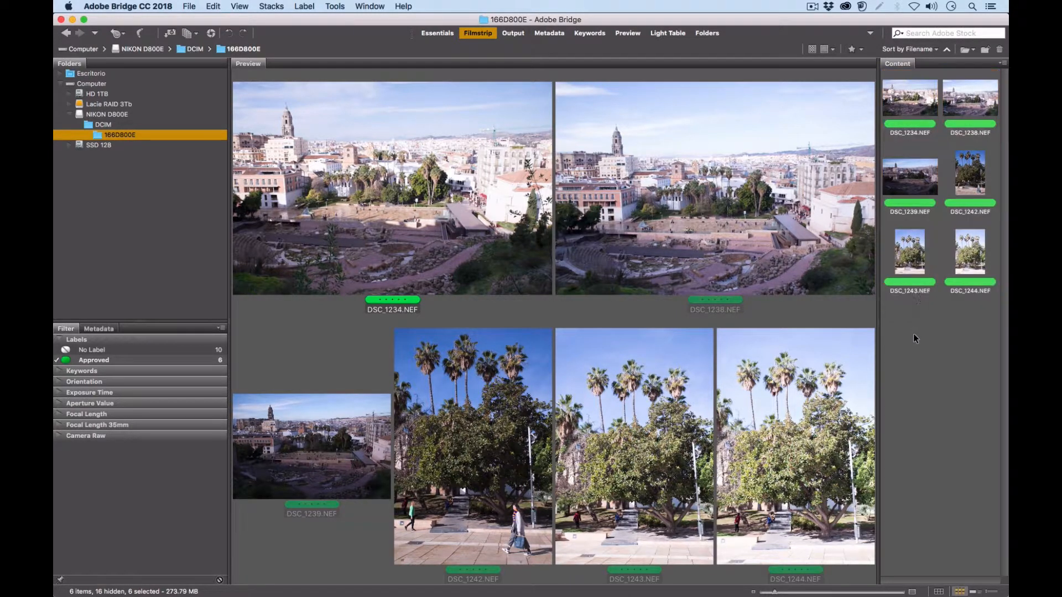
Try adding the six Approved photos to the selection one by one, starting with DSC_1243.NEF, and clear the selection.
left_click(910, 262)
left_click(961, 191, "super")
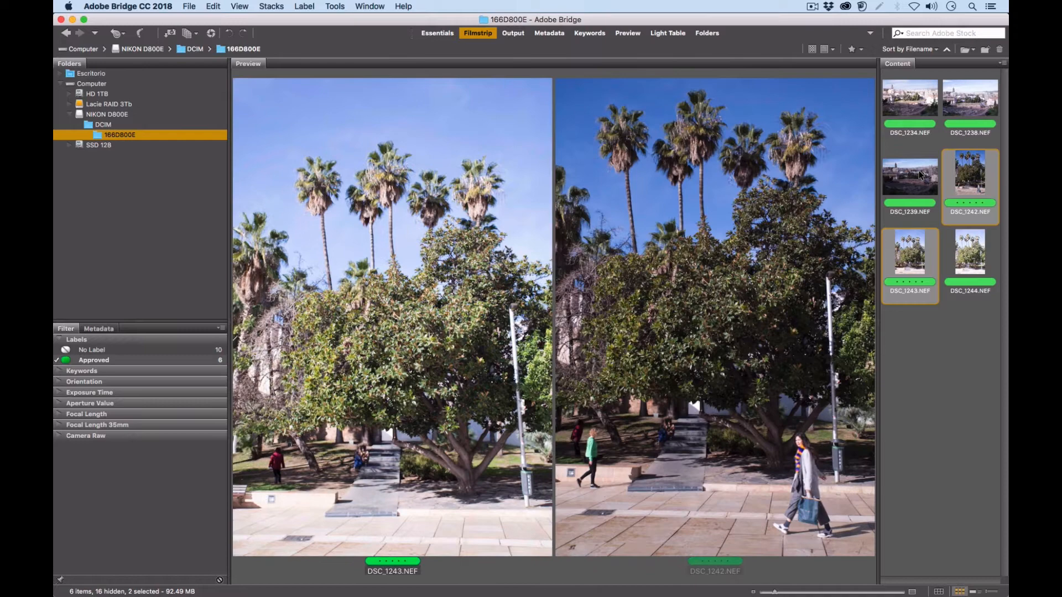
left_click(910, 107, "super")
left_click(968, 101, "super")
left_click(915, 178, "super")
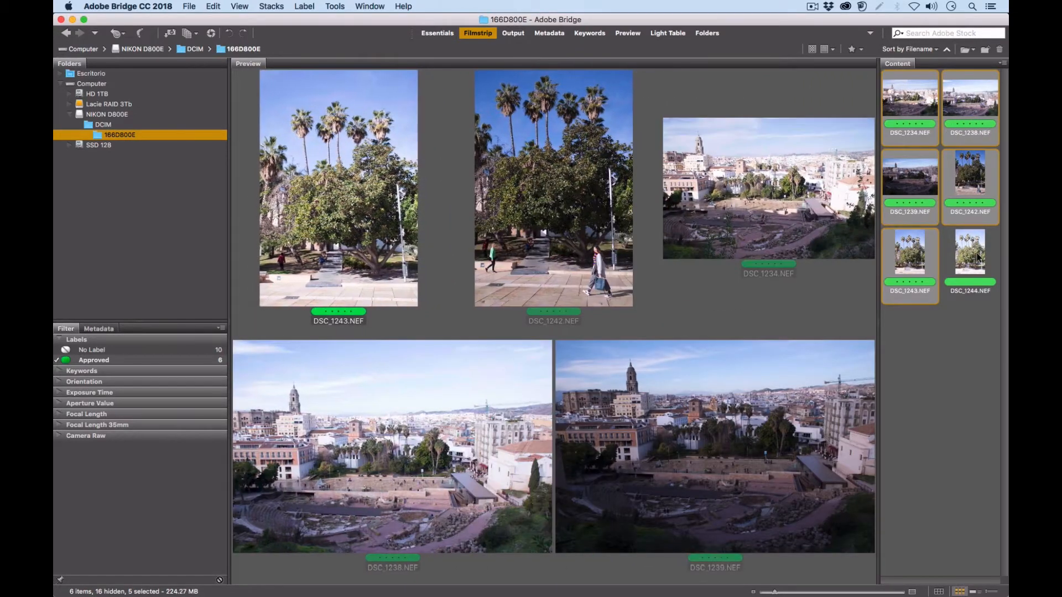
left_click(978, 257, "super")
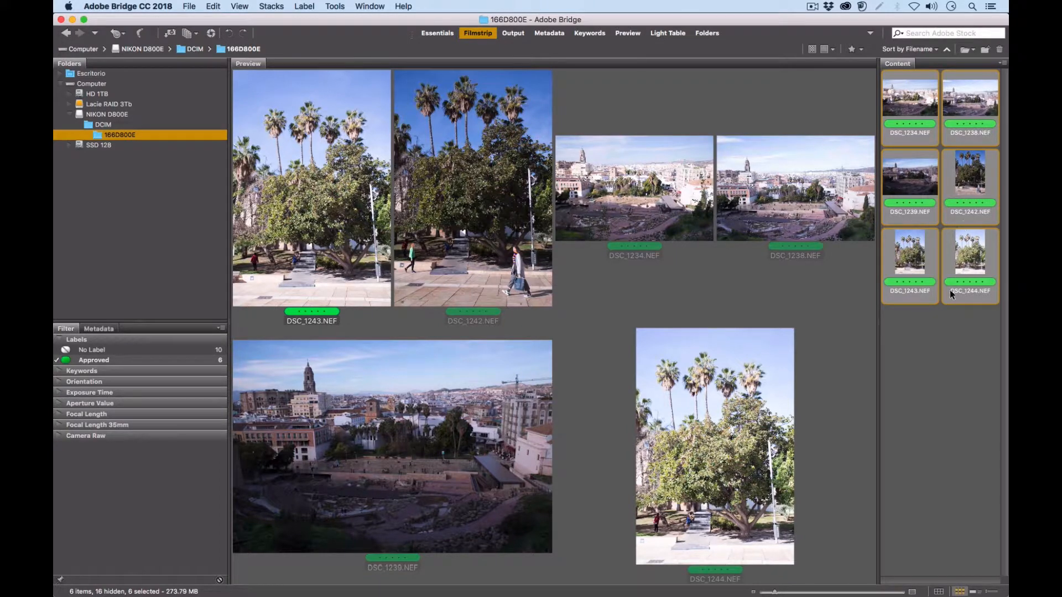
left_click(956, 358)
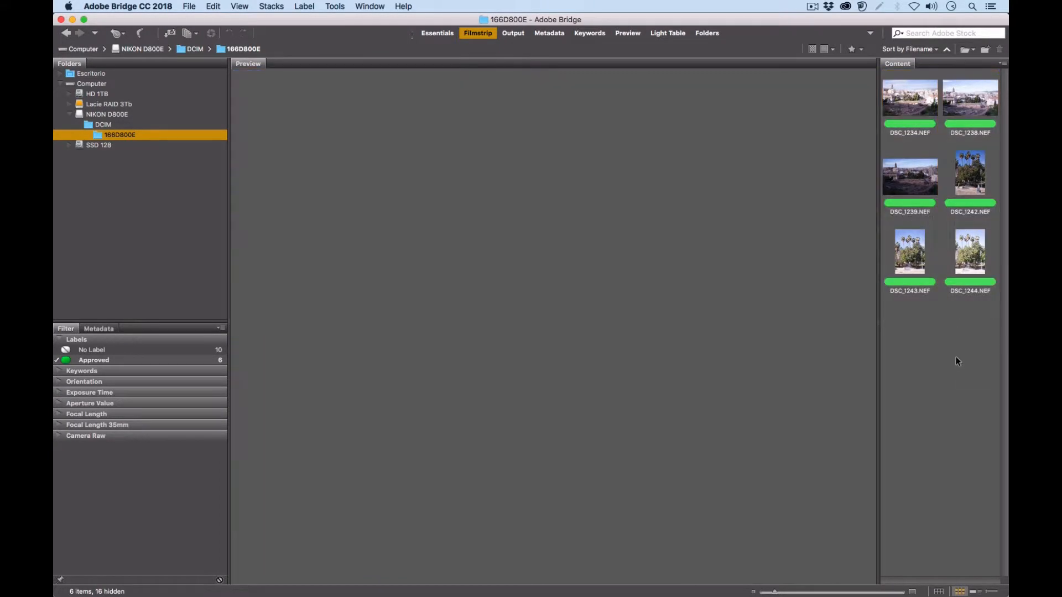
Select all six Approved photos and open Batch Rename for them.
key("super+a")
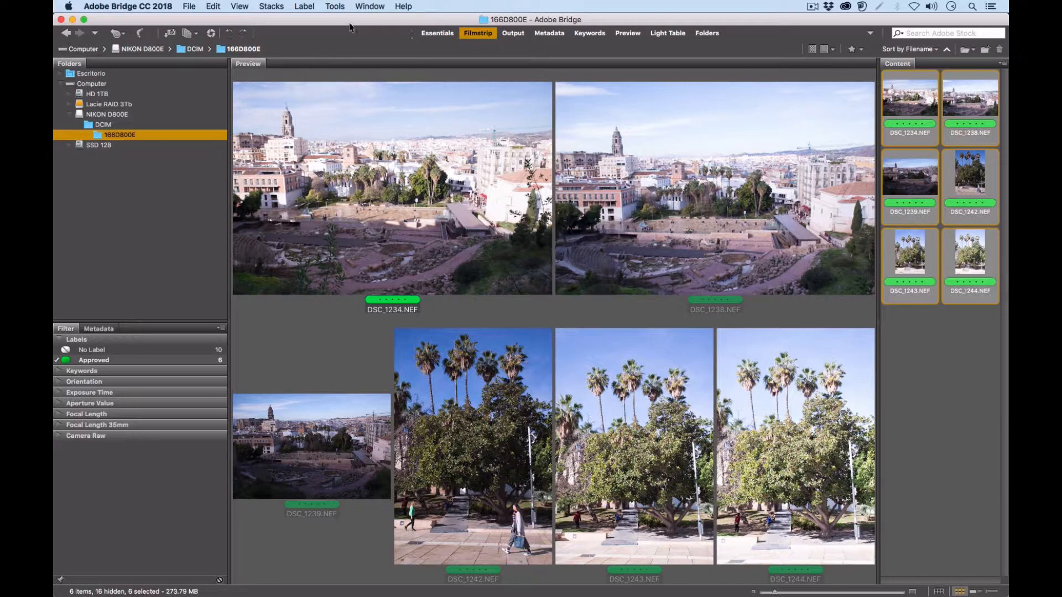
left_click(335, 7)
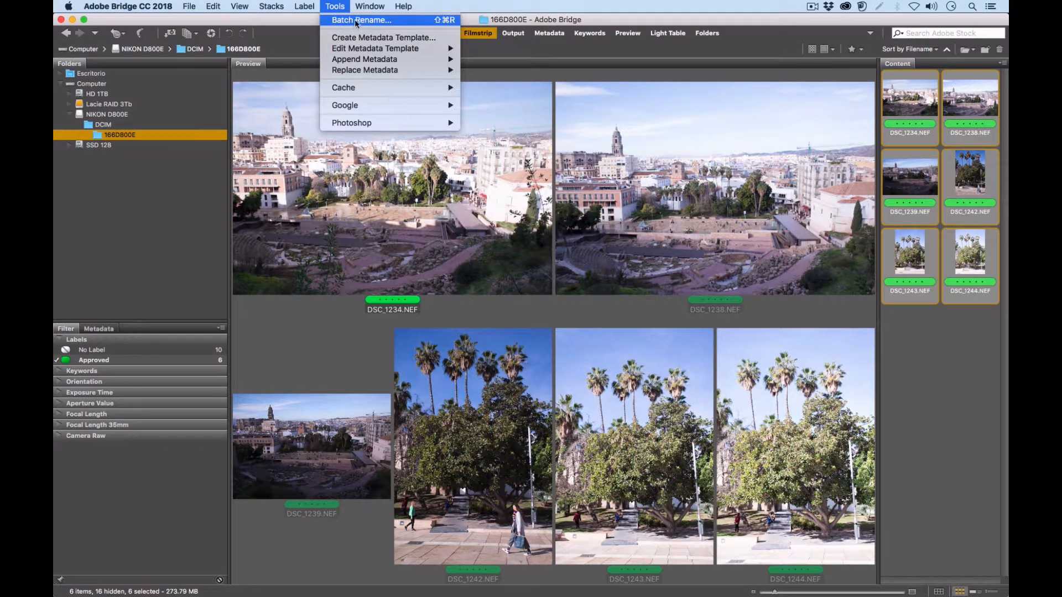
left_click(355, 19)
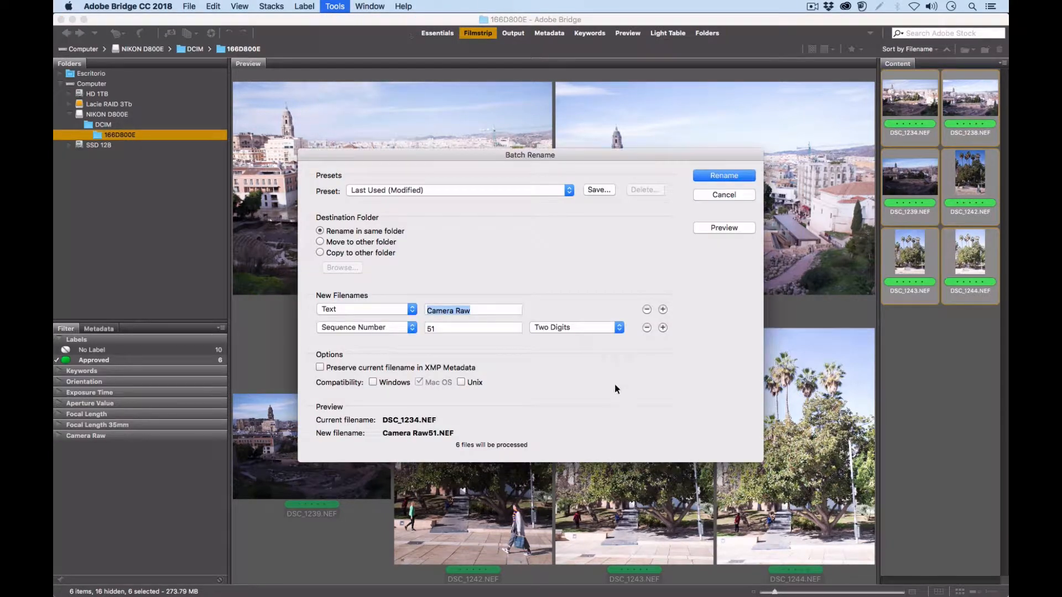
mouse_move(633, 156)
left_mouse_down()
mouse_move(627, 134)
mouse_move(692, 129)
mouse_move(632, 141)
left_mouse_up()
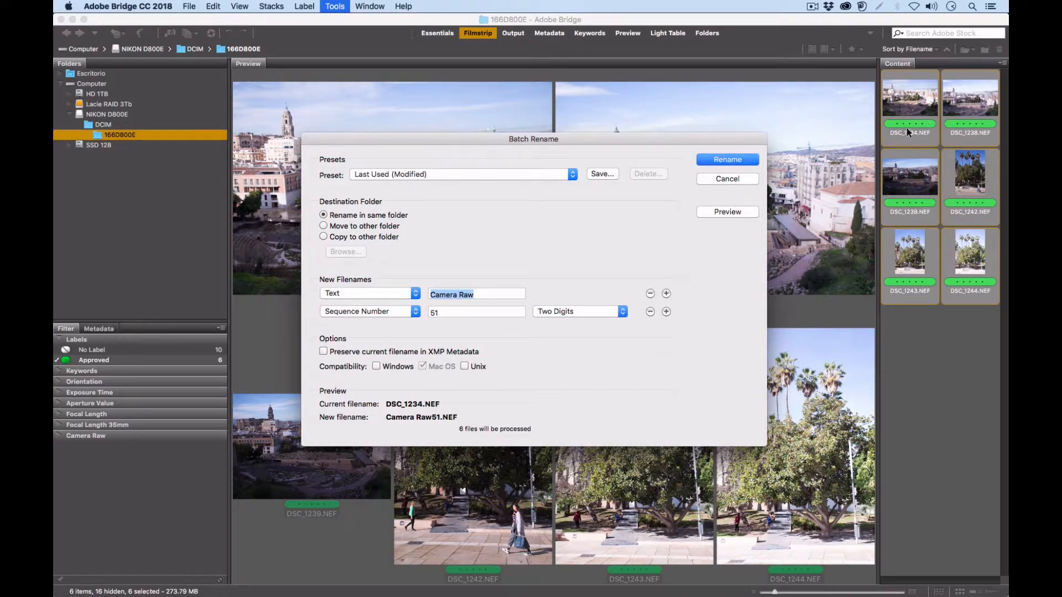
Set the renamed files to be copied to Escuela/Talleres/Cursos TUTPAD/Curso Camera Raw on the Lacie RAID 3Tb drive.
left_click(325, 237)
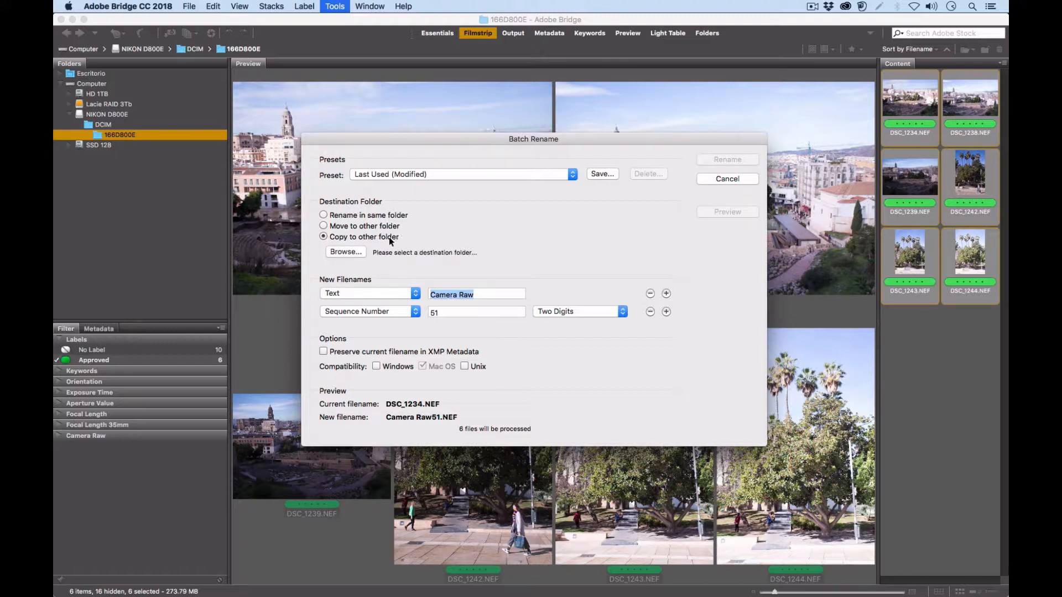
left_click(345, 251)
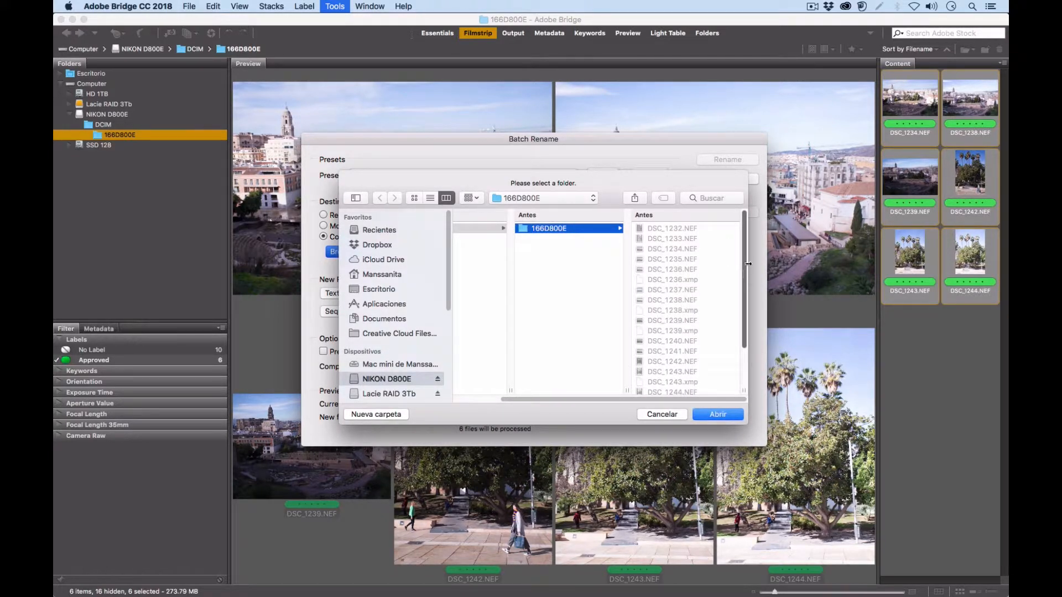
scroll(446, 319, "down", 2)
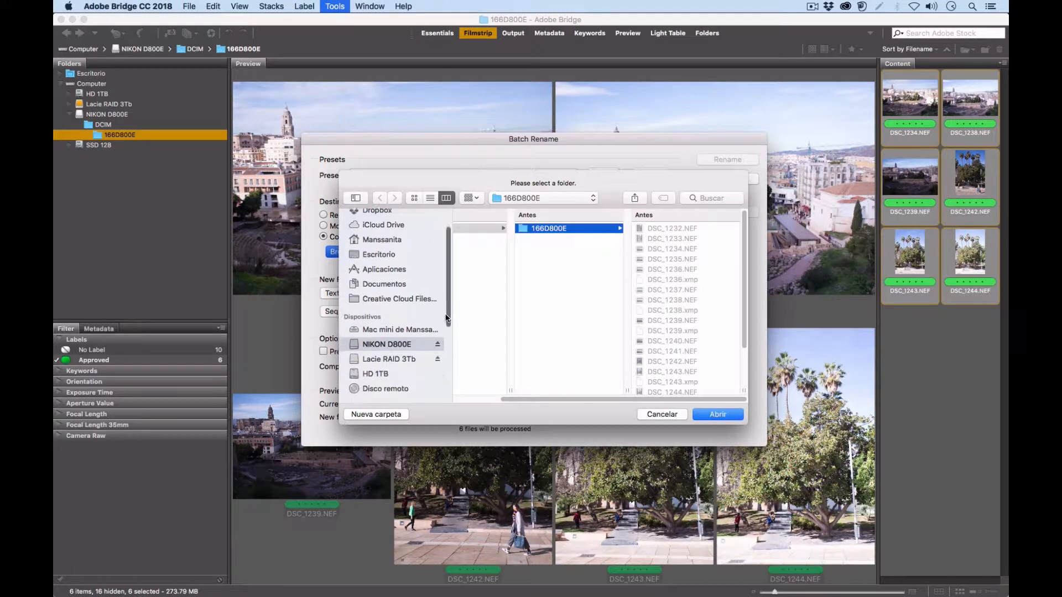
scroll(418, 356, "down", 1)
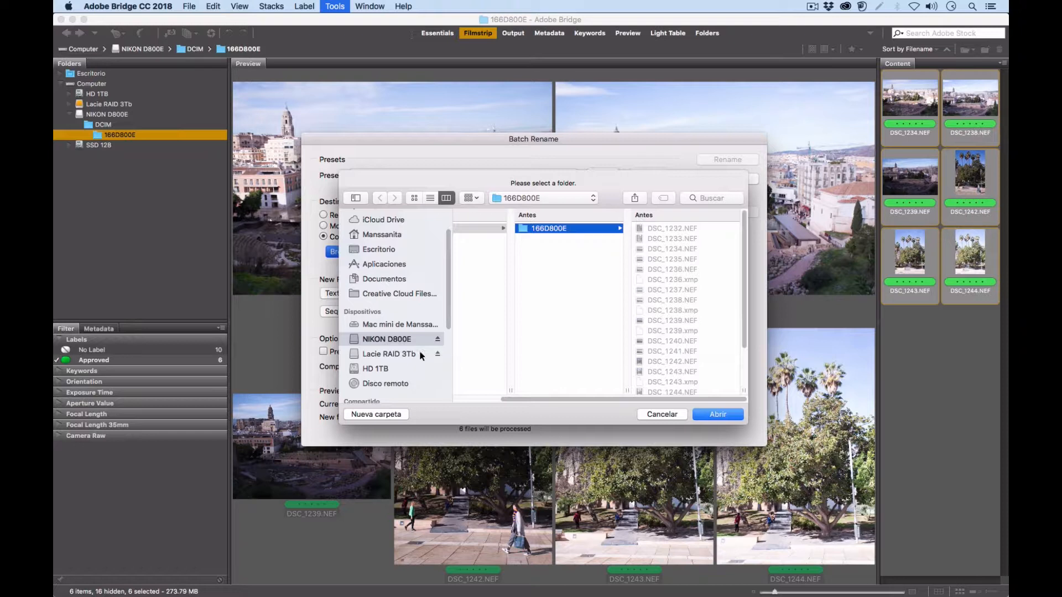
left_click(420, 355)
left_click(486, 280)
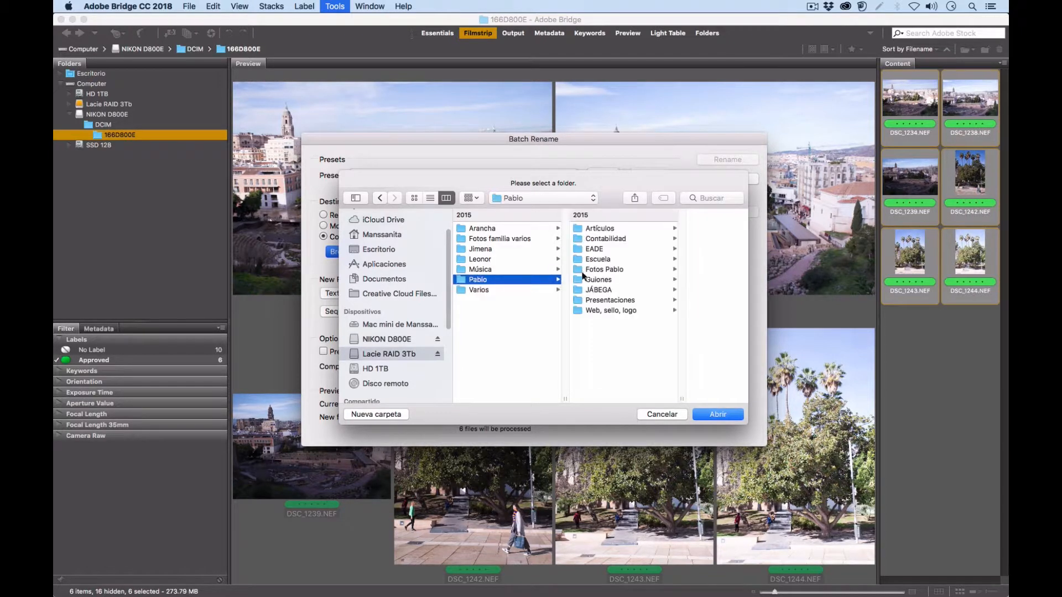
left_click(613, 260)
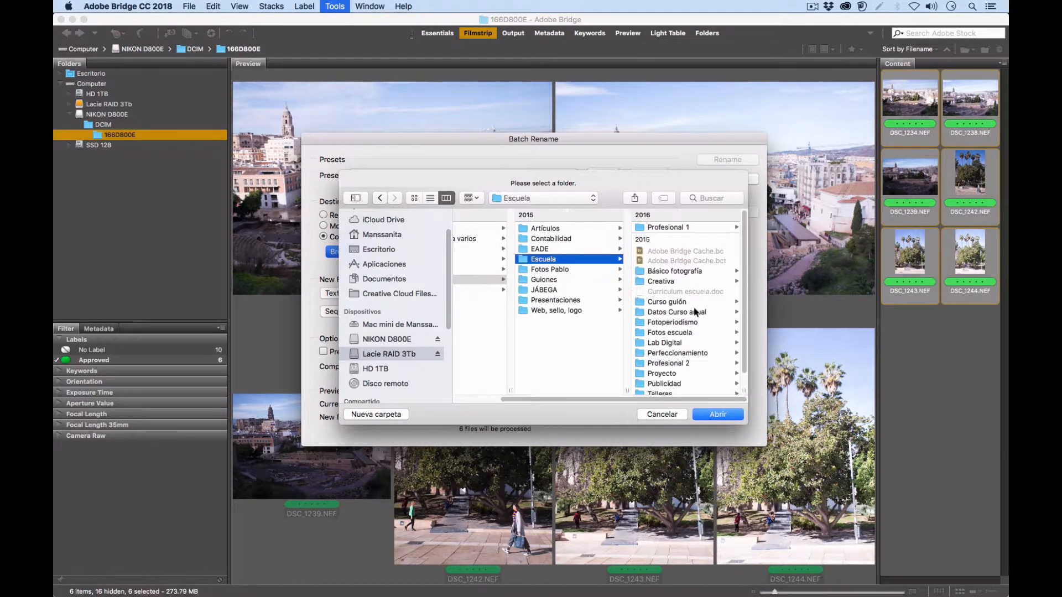
scroll(746, 320, "down", 1)
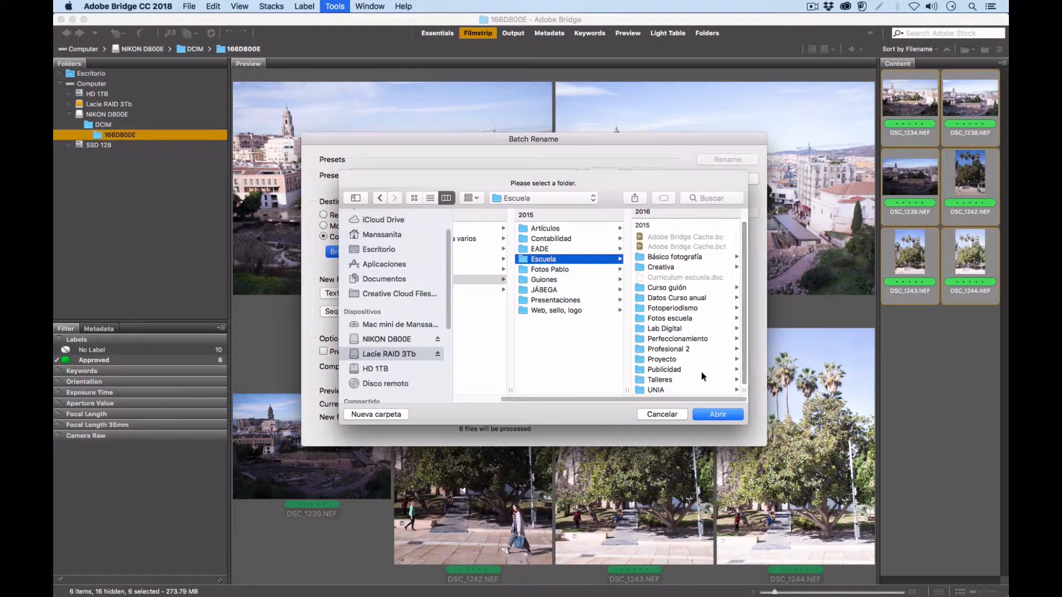
left_click(701, 379)
left_click(700, 228)
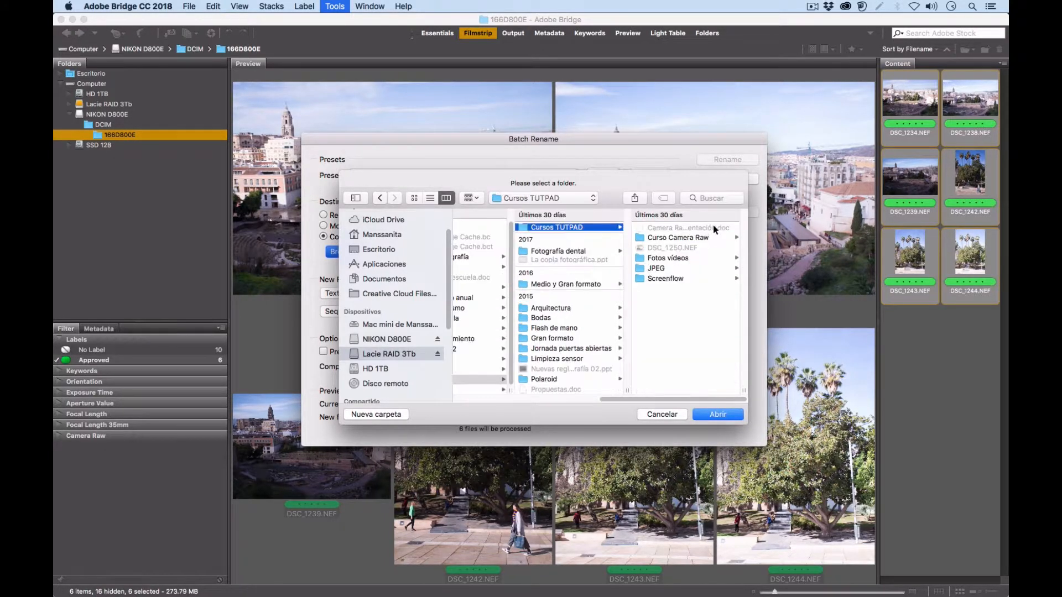
left_click(694, 238)
left_click(716, 415)
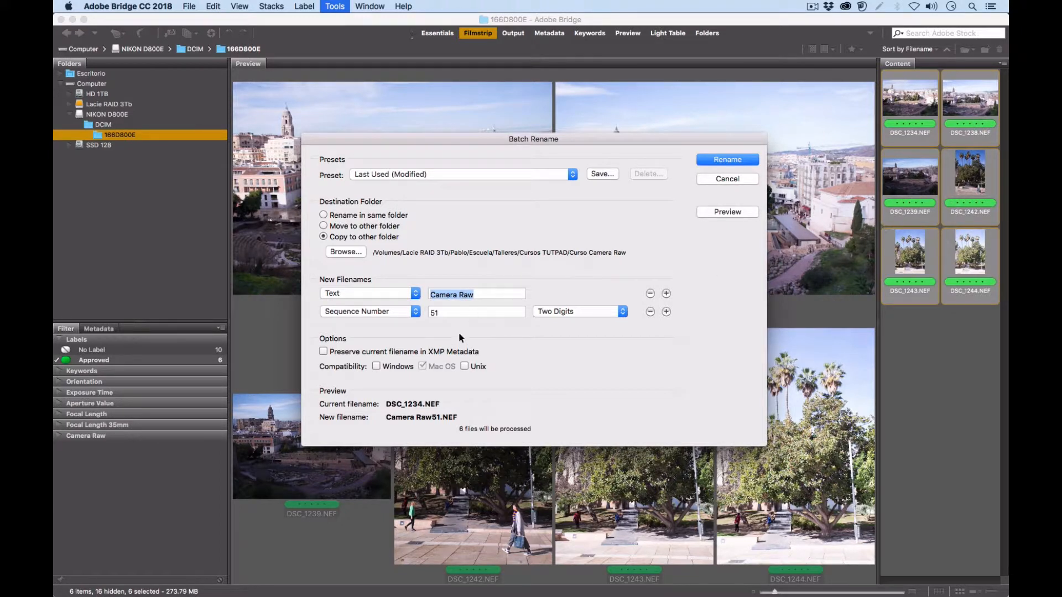
Set the sequence number to start at 1 and add a trailing space to the filename text "Camera Raw".
key("Tab")
left_click(482, 294)
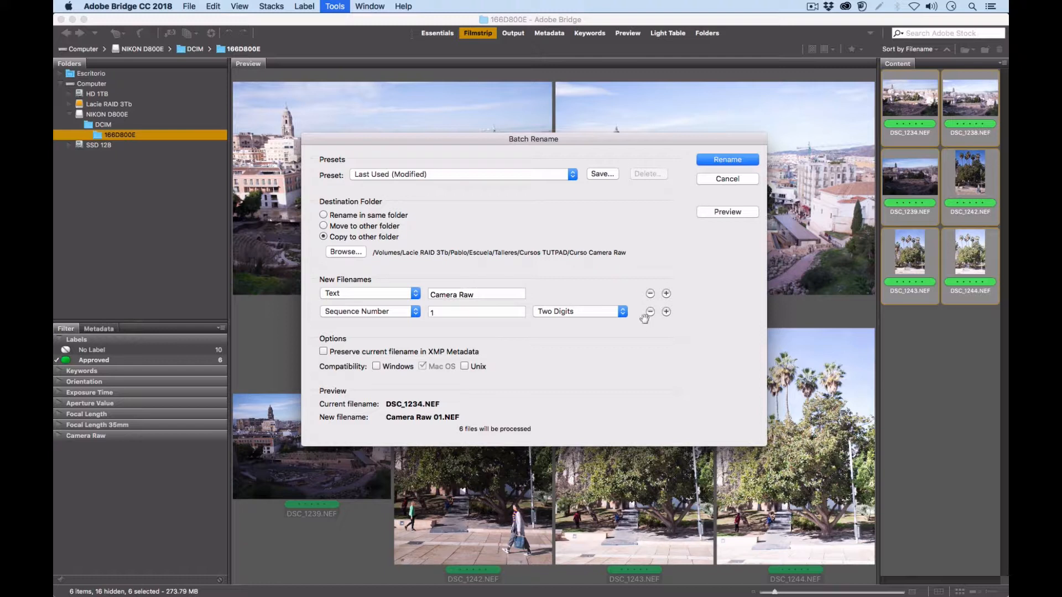
Run the batch rename to copy the six photos, and eject the NIKON D800E card.
left_click(750, 158)
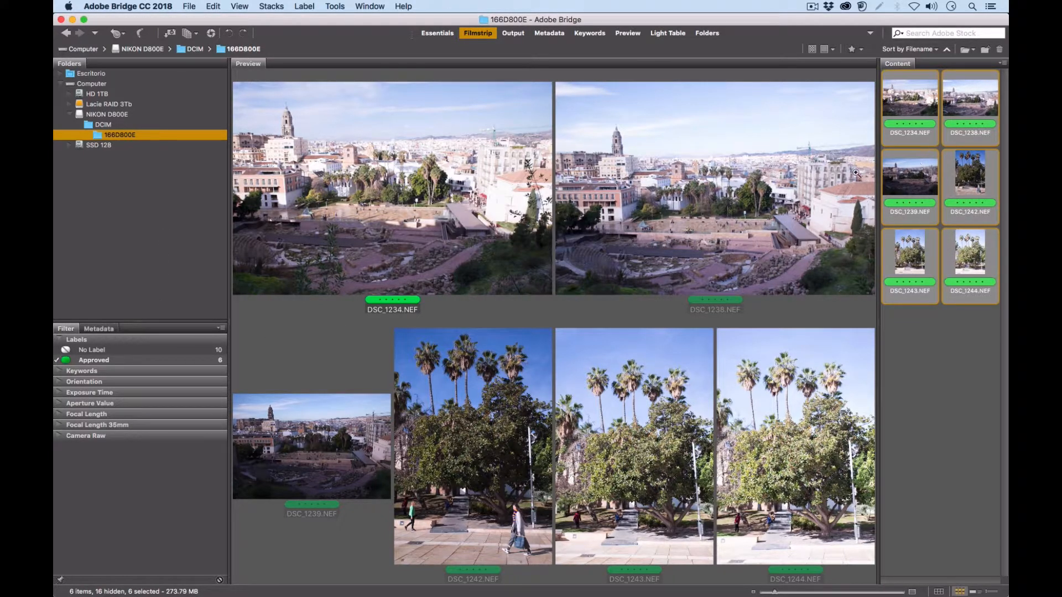
left_click(113, 116)
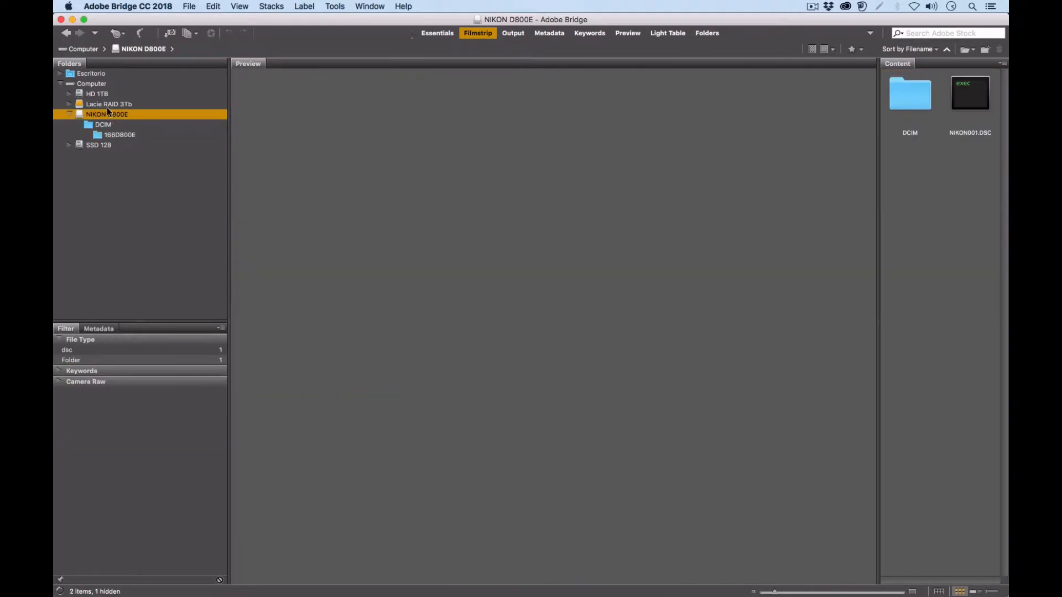
right_click(109, 112)
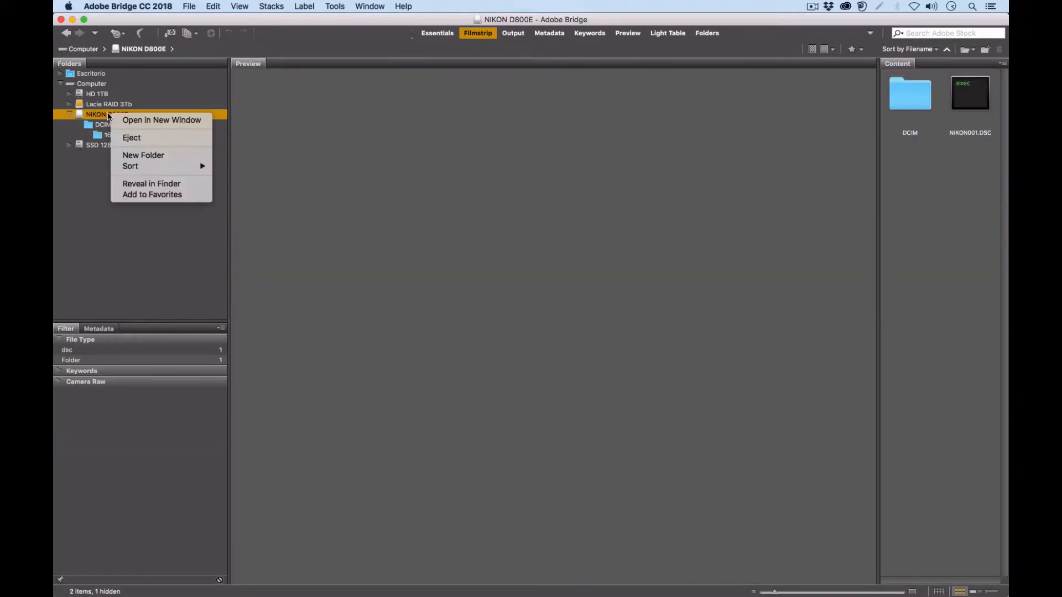
left_click(133, 139)
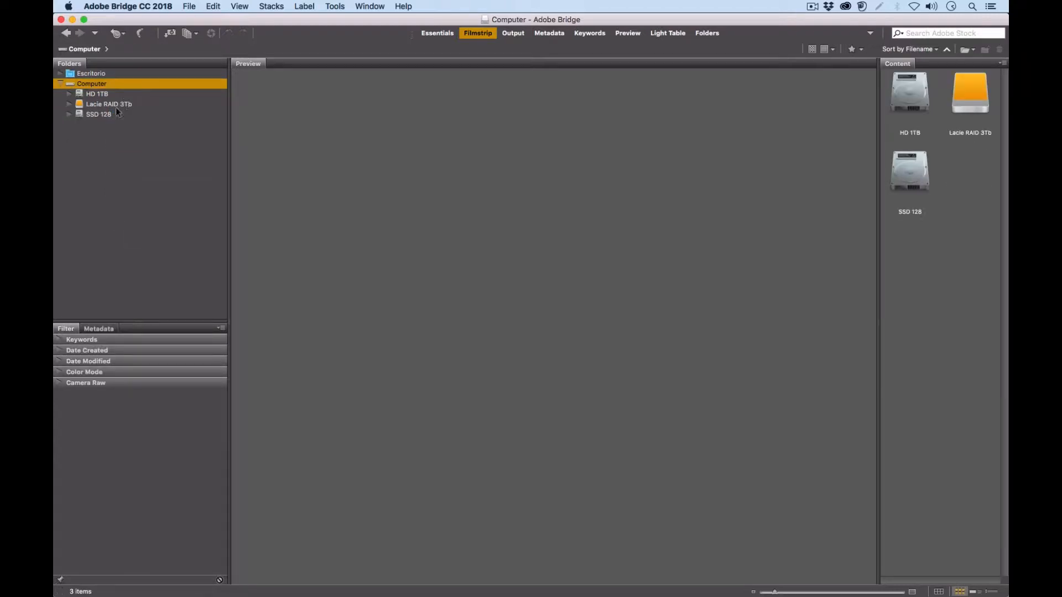
Show the contents of Escuela/Talleres/Cursos TUTPAD/Curso Camera Raw on the Lacie RAID 3Tb drive and collapse the drive's folder tree.
left_click(69, 104)
left_click(78, 166)
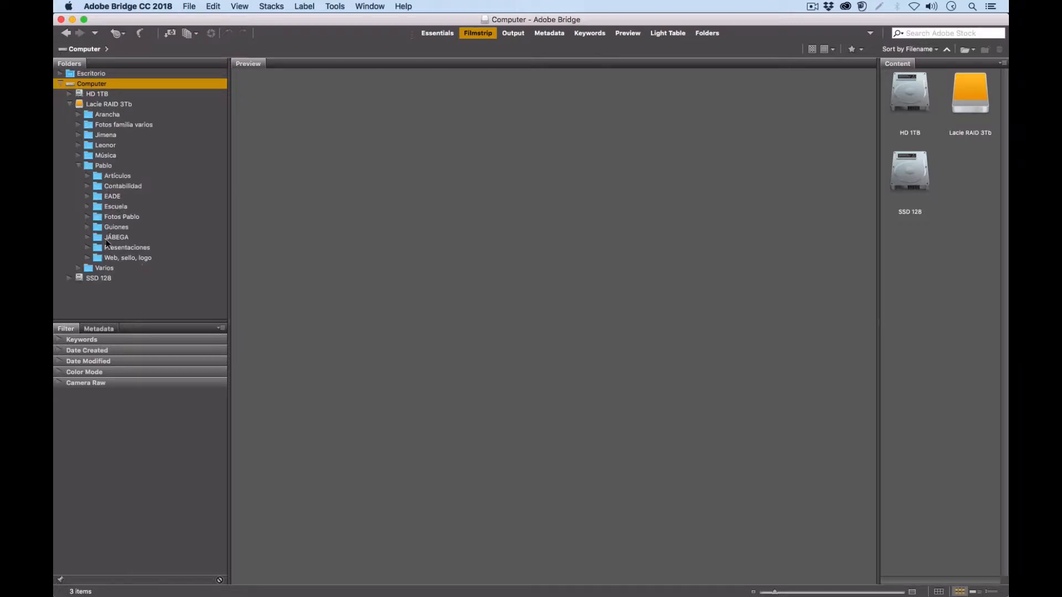
left_click(87, 206)
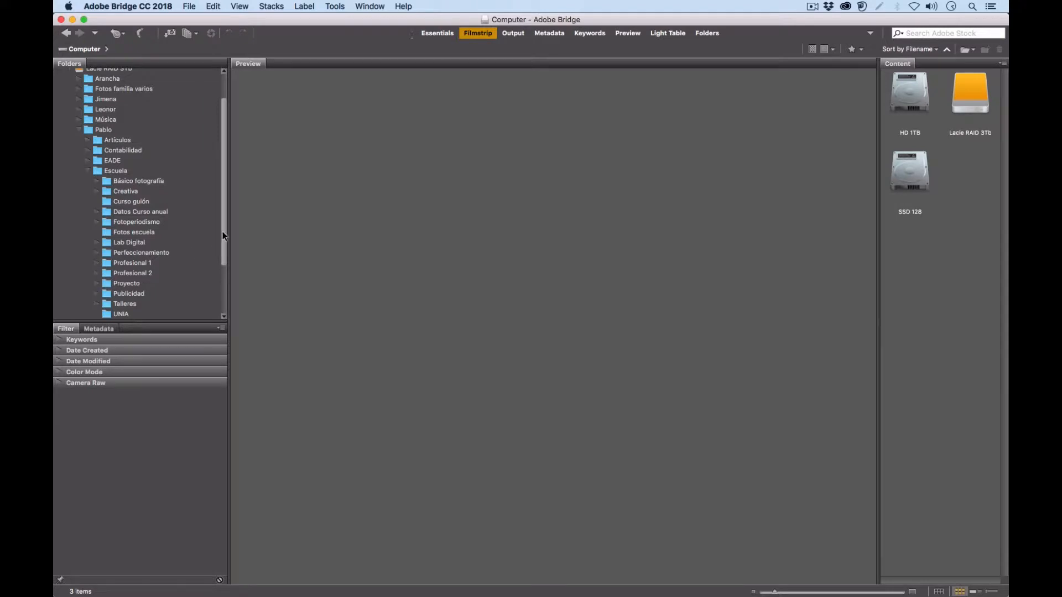
scroll(223, 237, "down", 3)
left_click(97, 233)
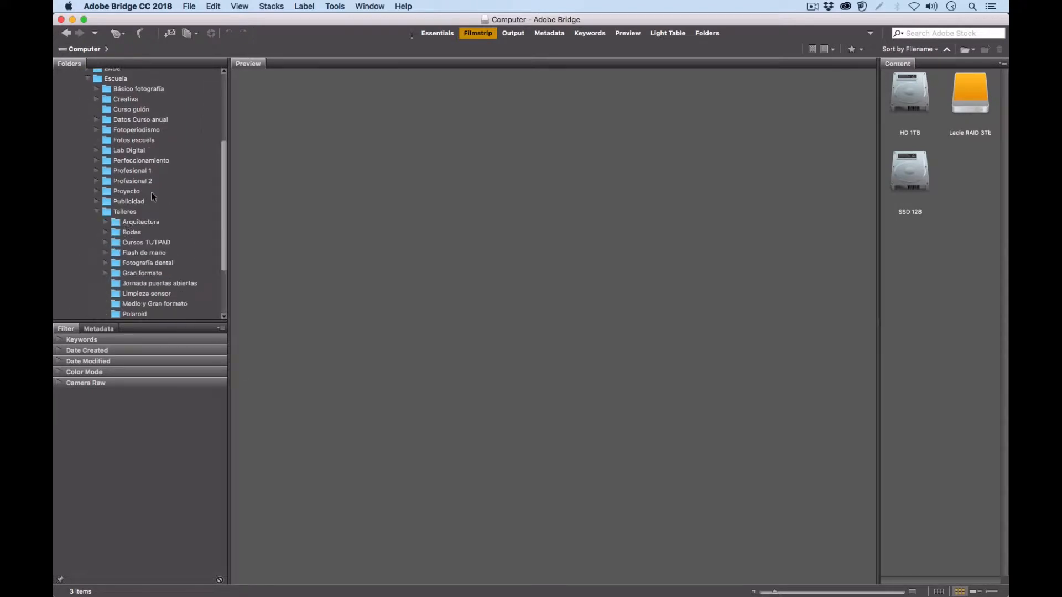
left_click(106, 243)
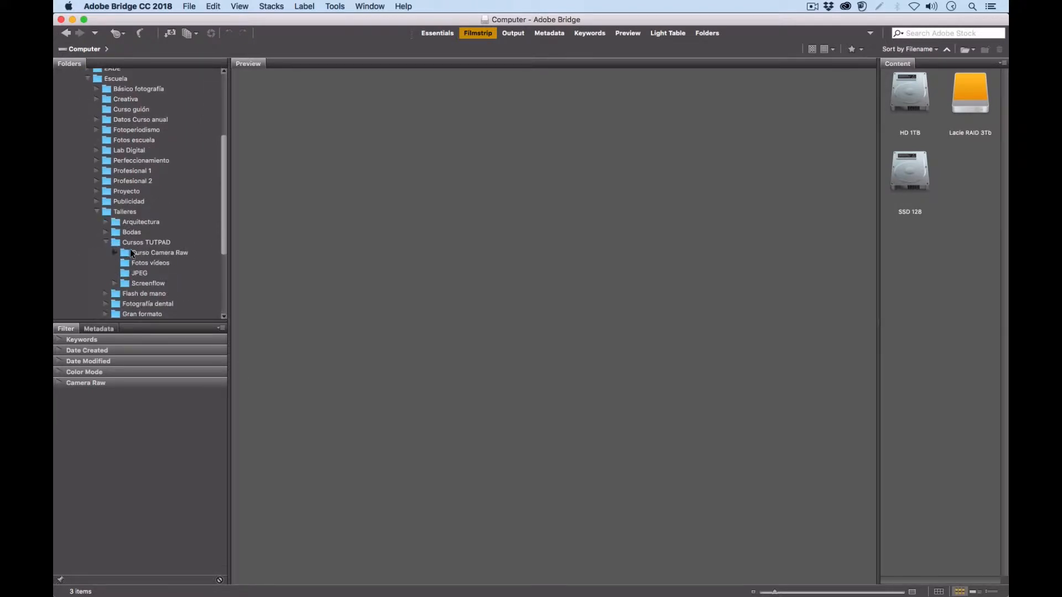
left_click(132, 254)
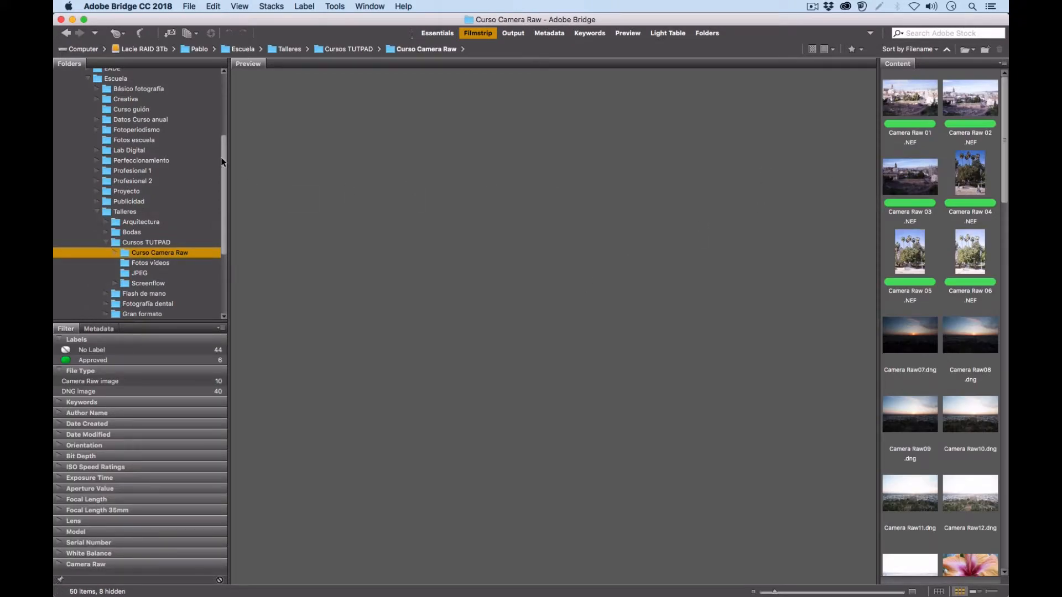
scroll(223, 162, "up", 5)
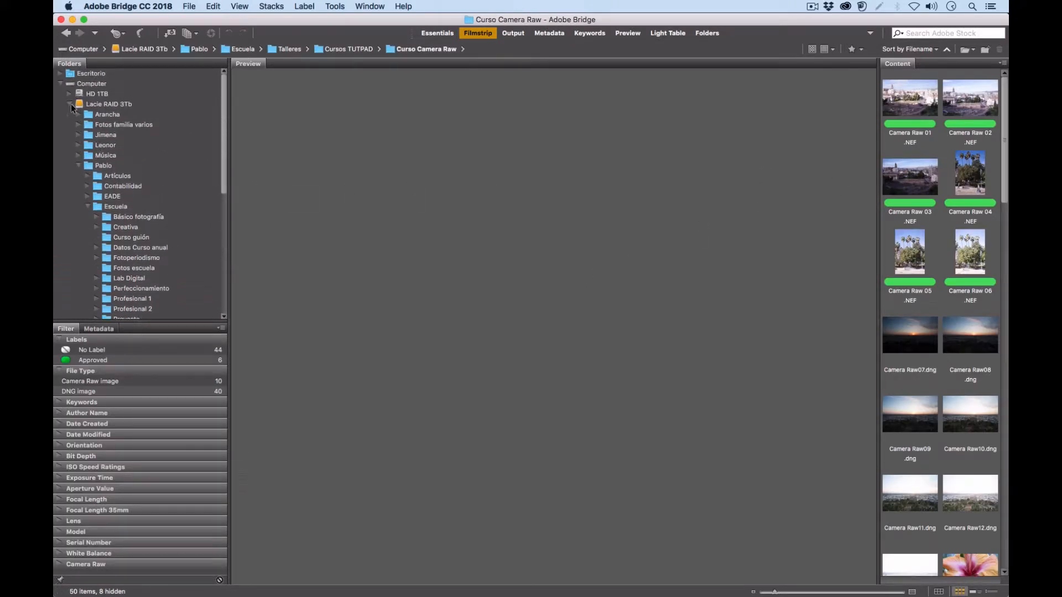
left_click(70, 105)
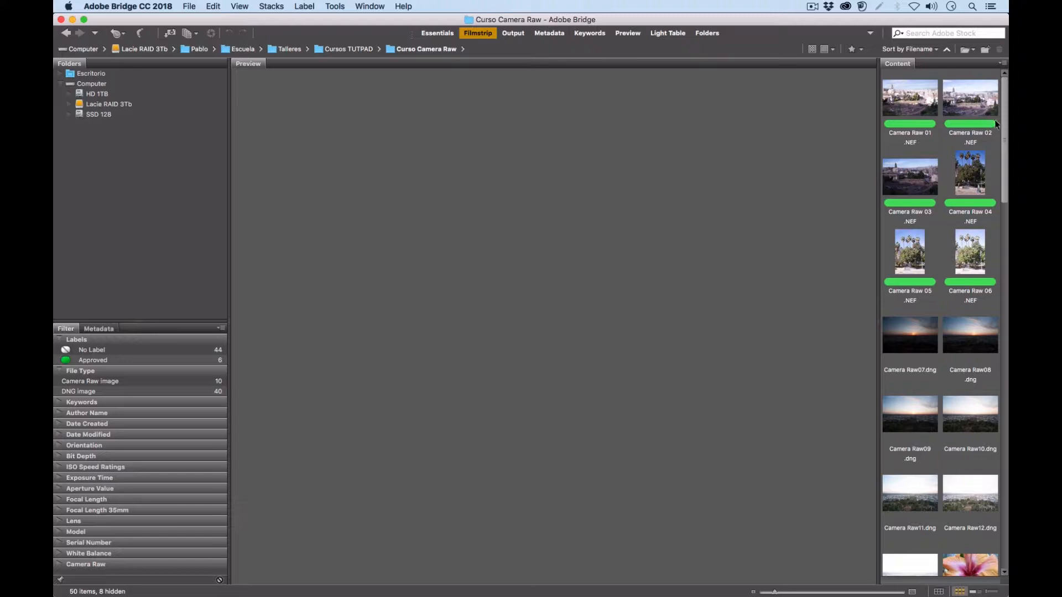
Preview the copied photos Camera Raw 02.NEF to Camera Raw 06.NEF one by one.
left_click(969, 102)
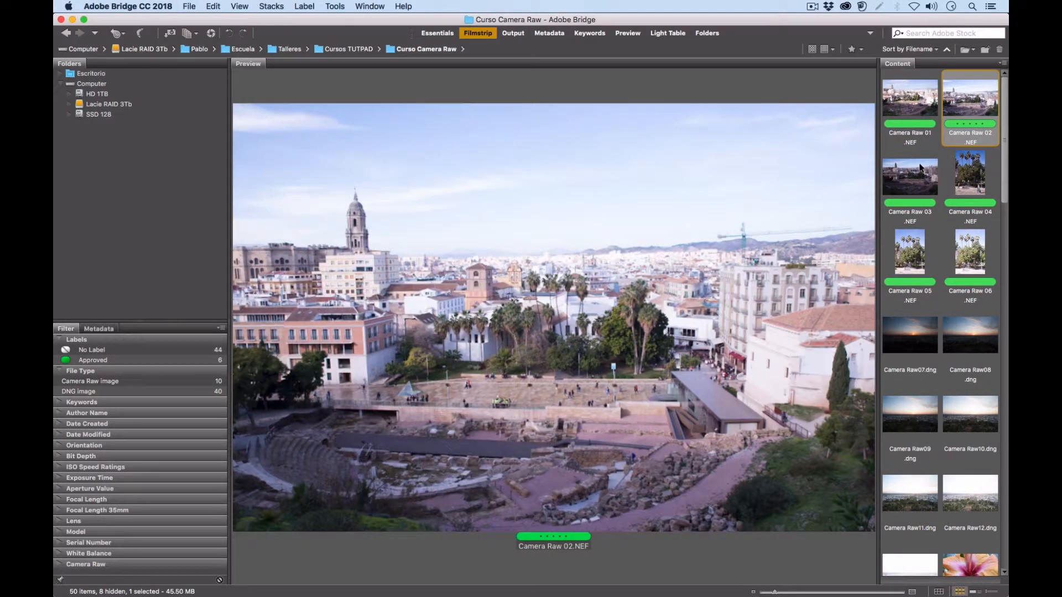
left_click(921, 168)
left_click(970, 172)
left_click(910, 252)
left_click(971, 252)
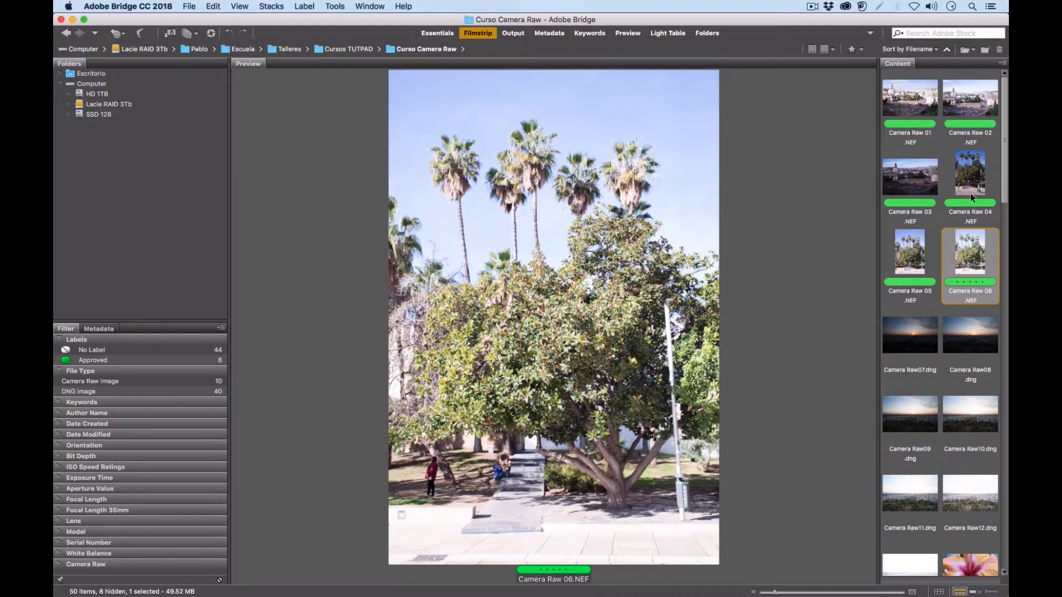
Look through the rest of the folder and preview the sunset photos Camera Raw07.dng, Camera Raw08.dng and Camera Raw10.dng.
left_click_drag(1004, 177, 971, 487)
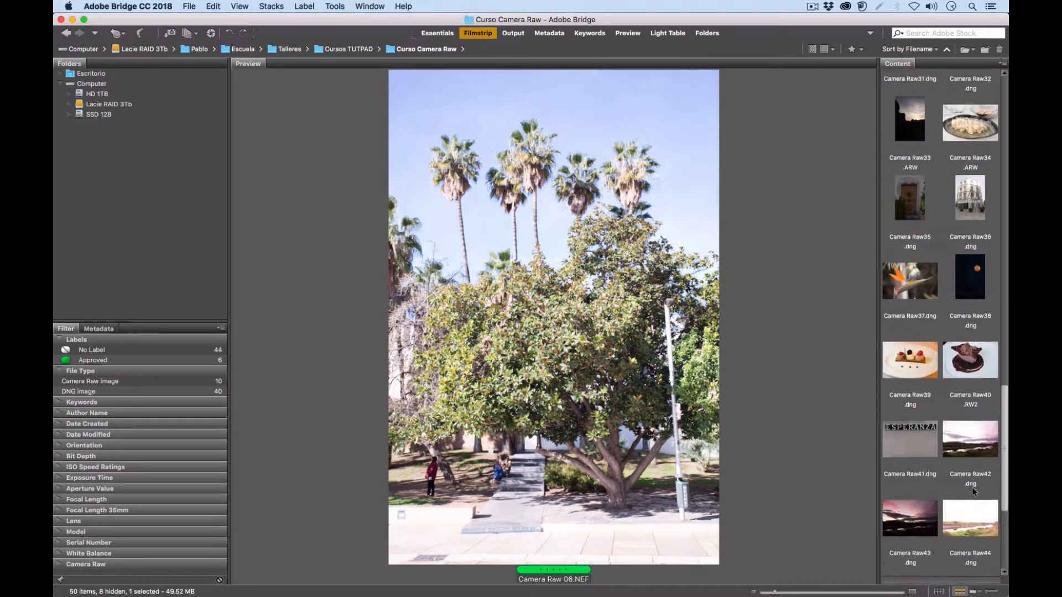
scroll(971, 486, "up", 10)
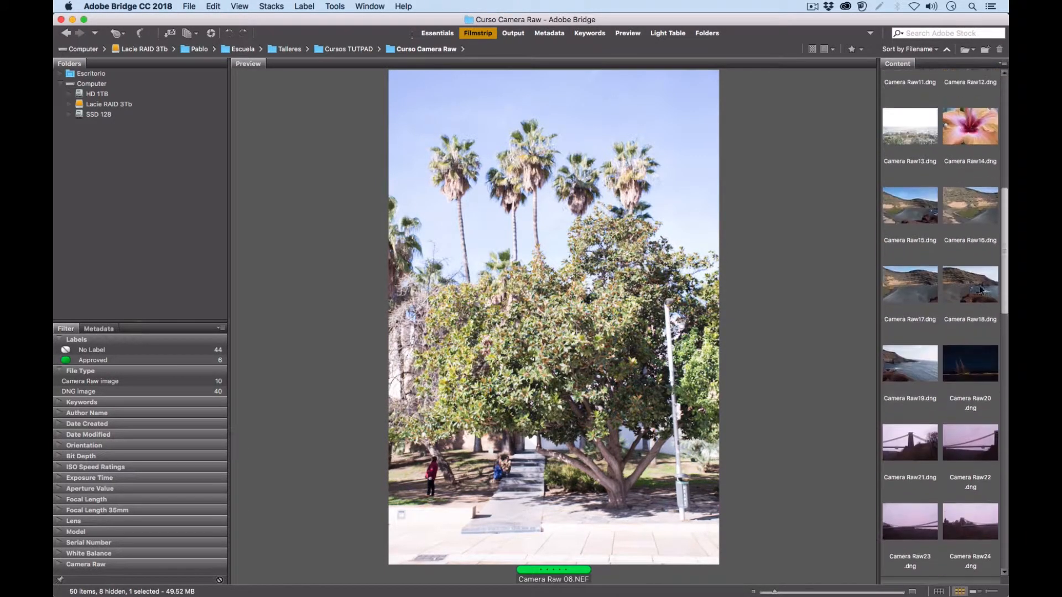
scroll(980, 288, "up", 6)
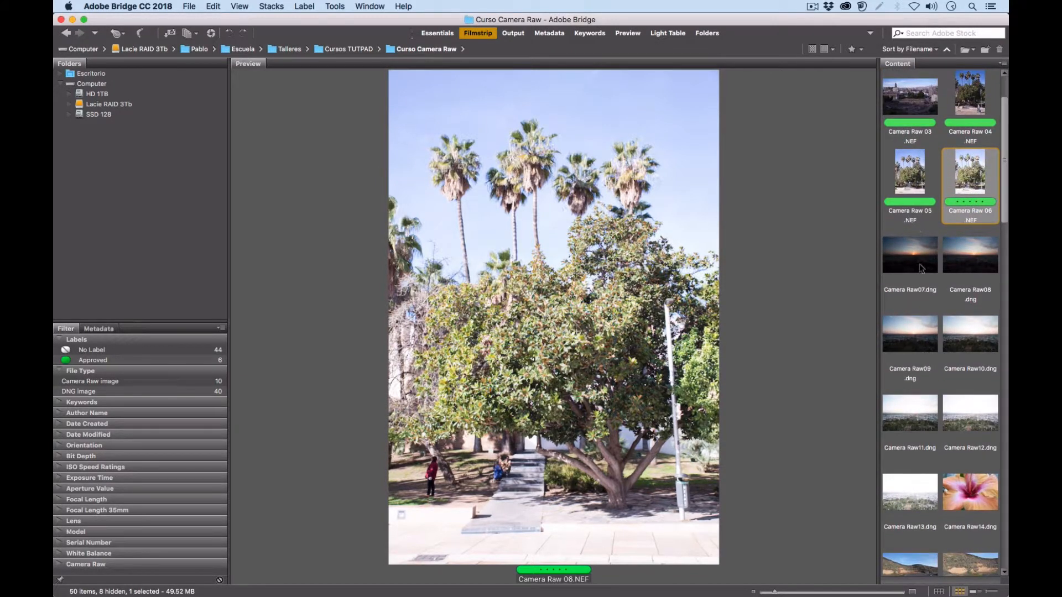
left_click(921, 267)
left_click(967, 267)
left_click(961, 352)
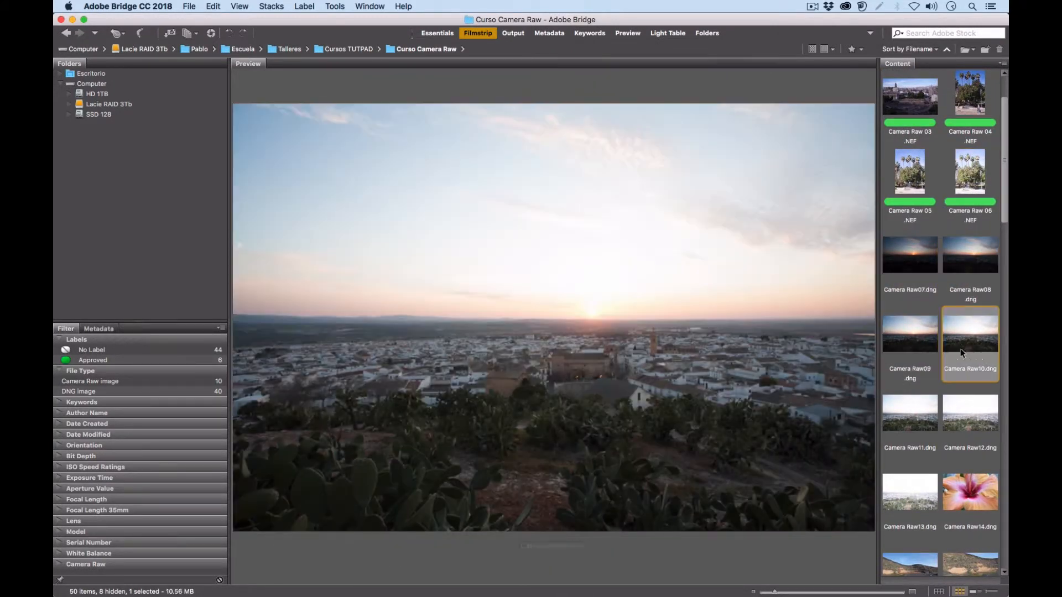
scroll(944, 135, "up", 2)
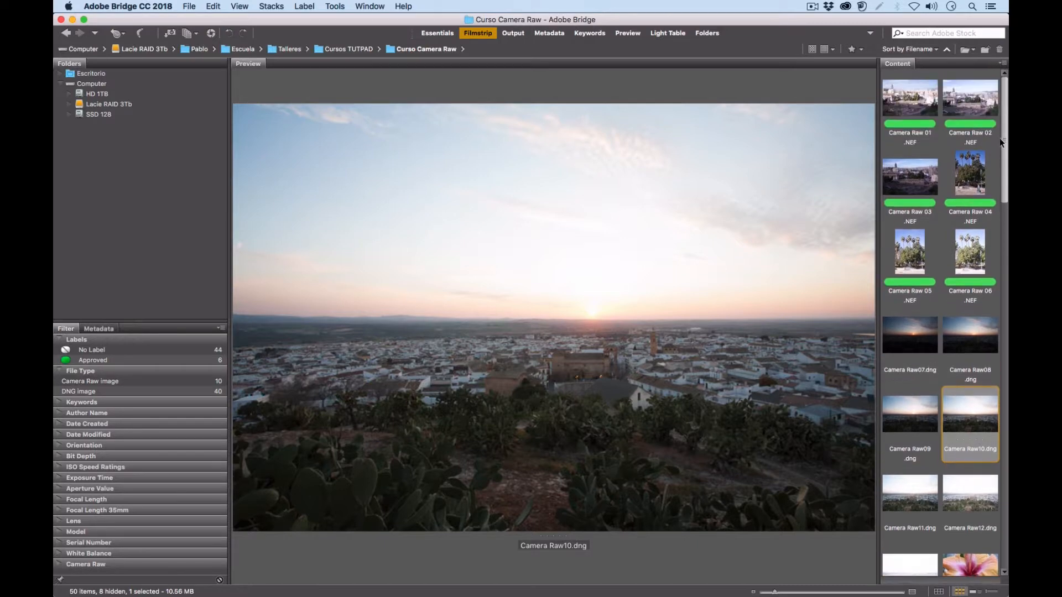
Review the green-labelled photos from Camera Raw 01.NEF to Camera Raw 05.NEF in the preview.
left_click(912, 98)
left_click(963, 109)
left_click(917, 193)
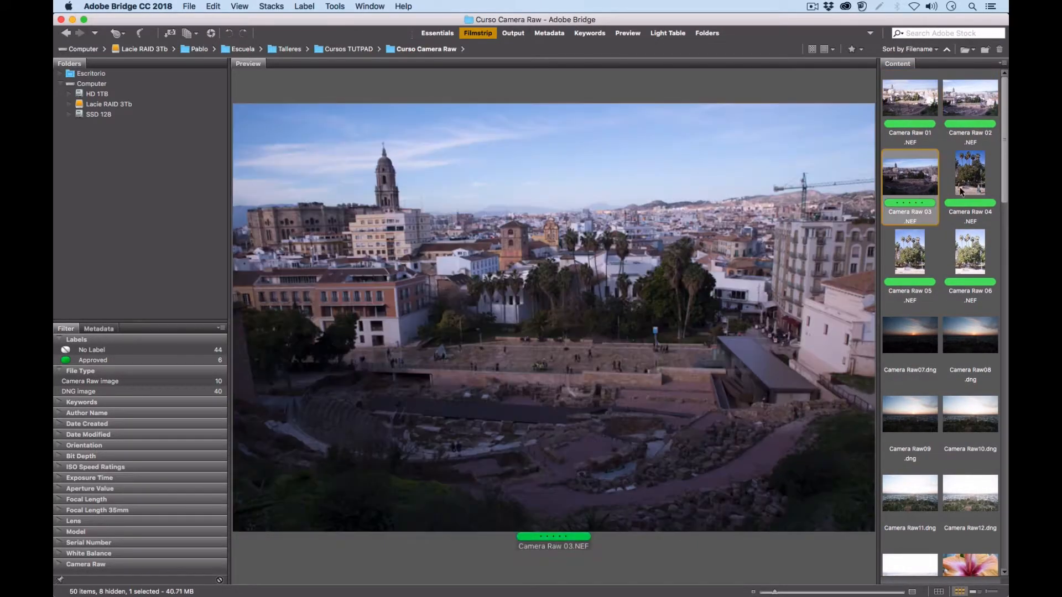
left_click(962, 191)
left_click(920, 252)
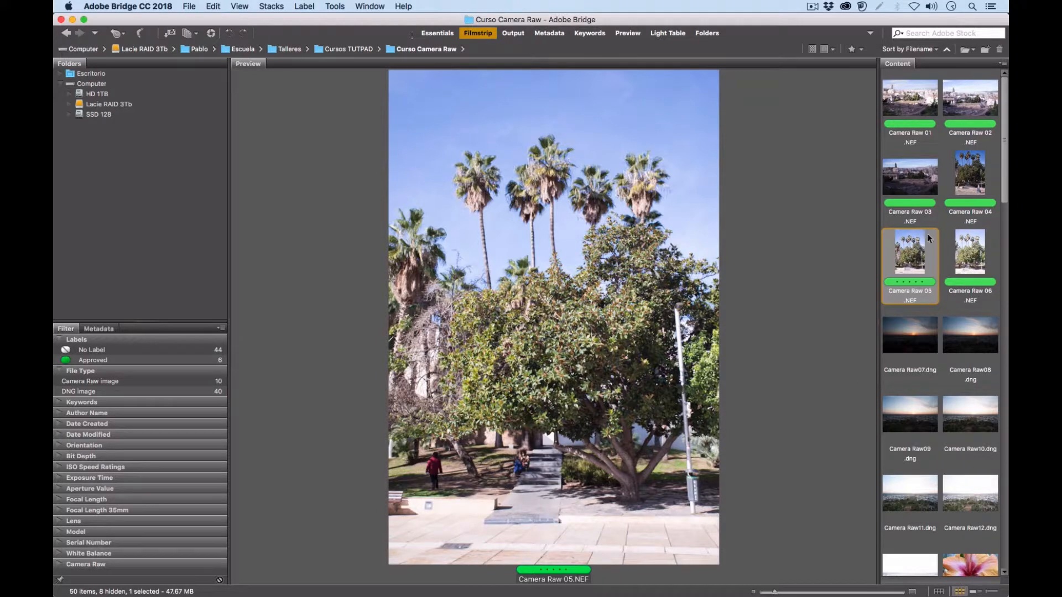
mouse_move(1003, 188)
left_mouse_down()
mouse_move(1003, 549)
mouse_move(1004, 182)
left_mouse_up()
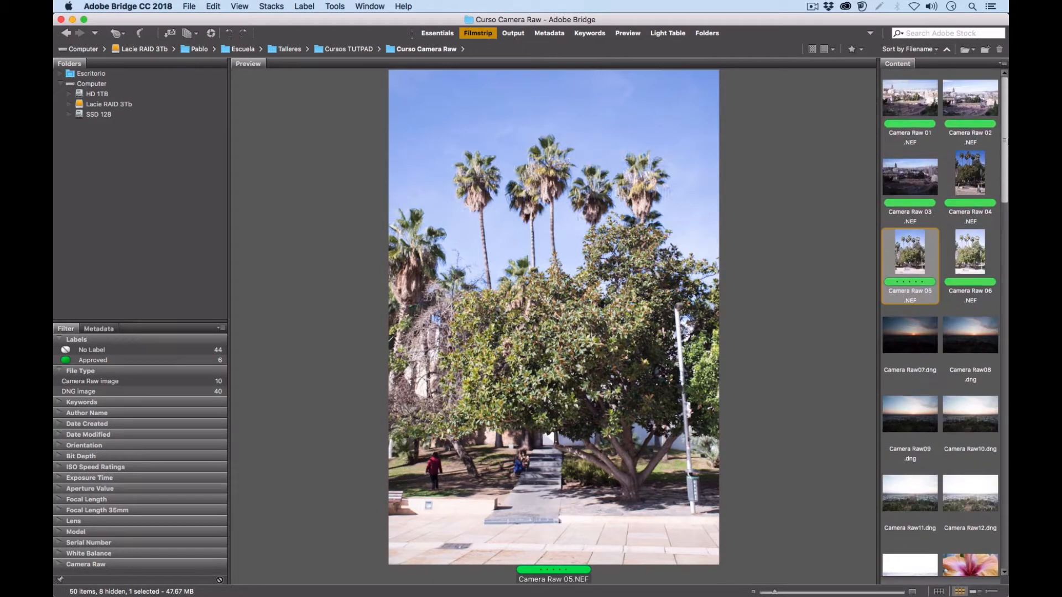
Select Camera Raw 01.NEF to Camera Raw 06.NEF and remove their Approved label.
left_click(918, 112)
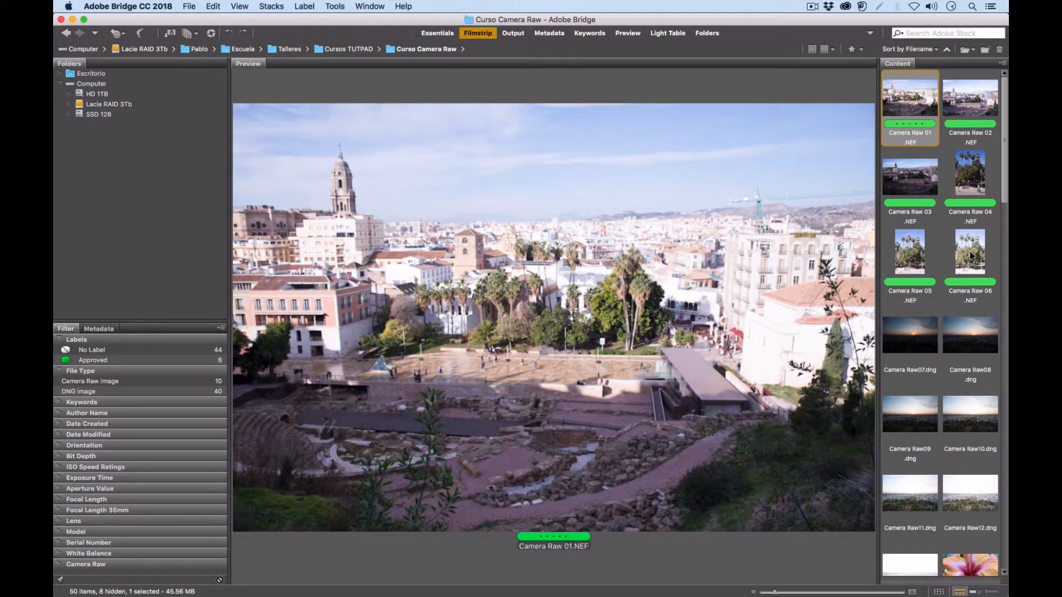
left_click(960, 281, "shift")
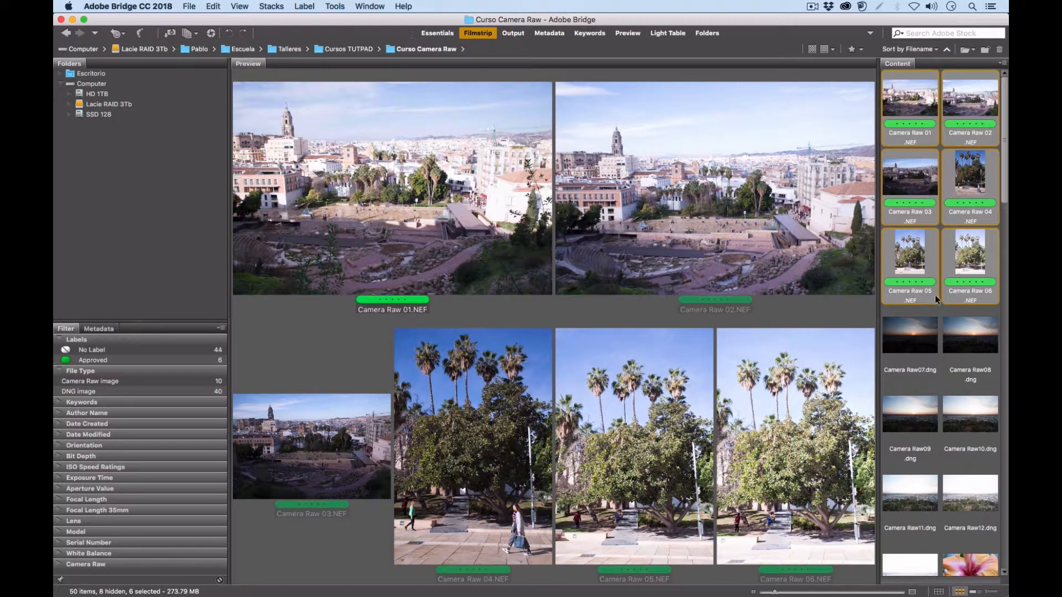
key("super+8")
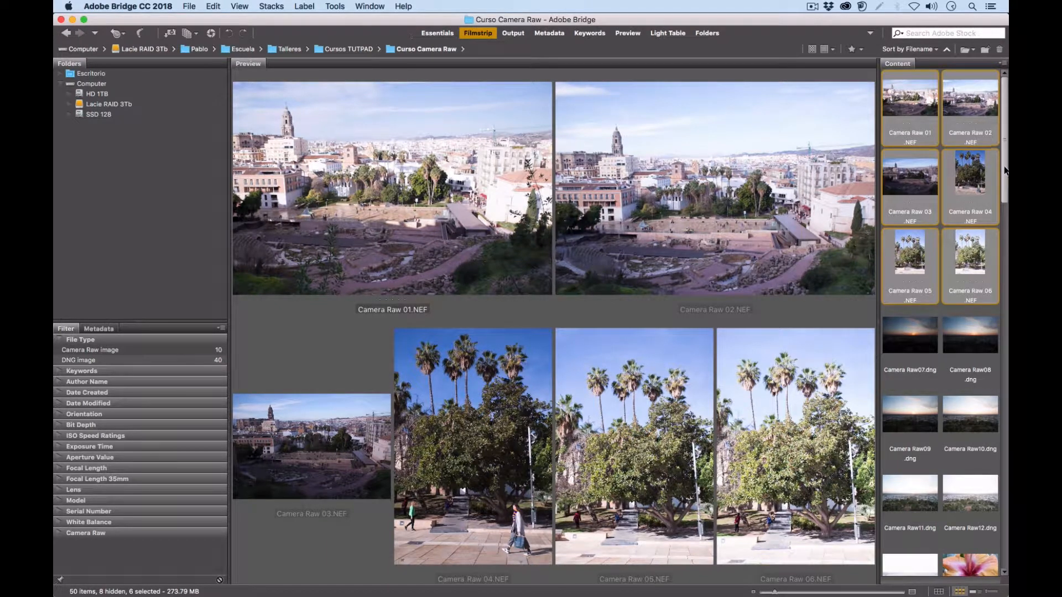
Browse the unlabelled photos and preview Camera Raw08.dng, Camera Raw26.NEF and Camera Raw31.dng.
left_click_drag(1005, 168, 1005, 215)
scroll(1001, 239, "up", 5)
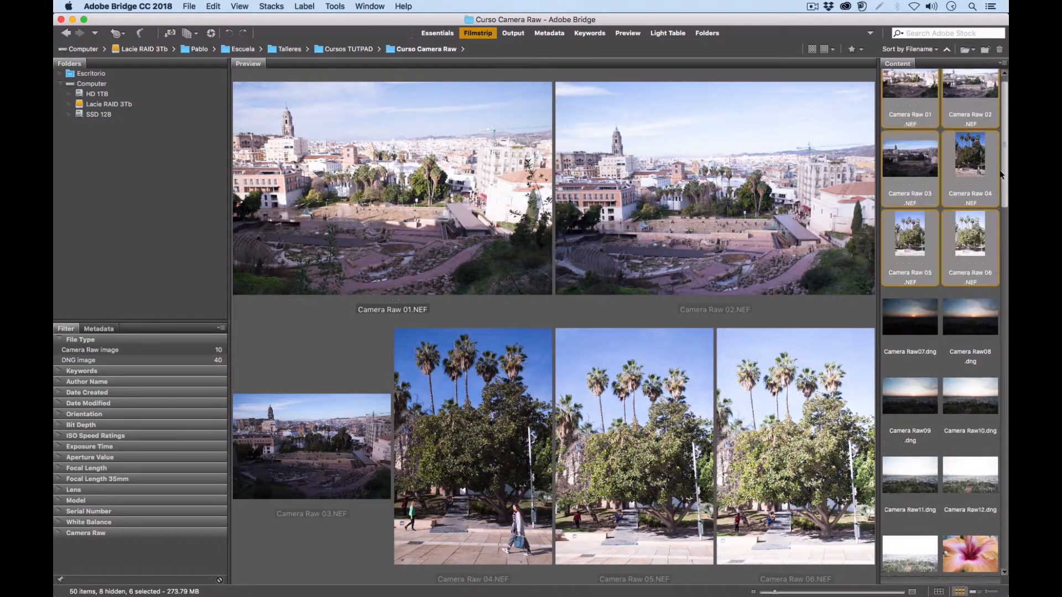
key("Down")
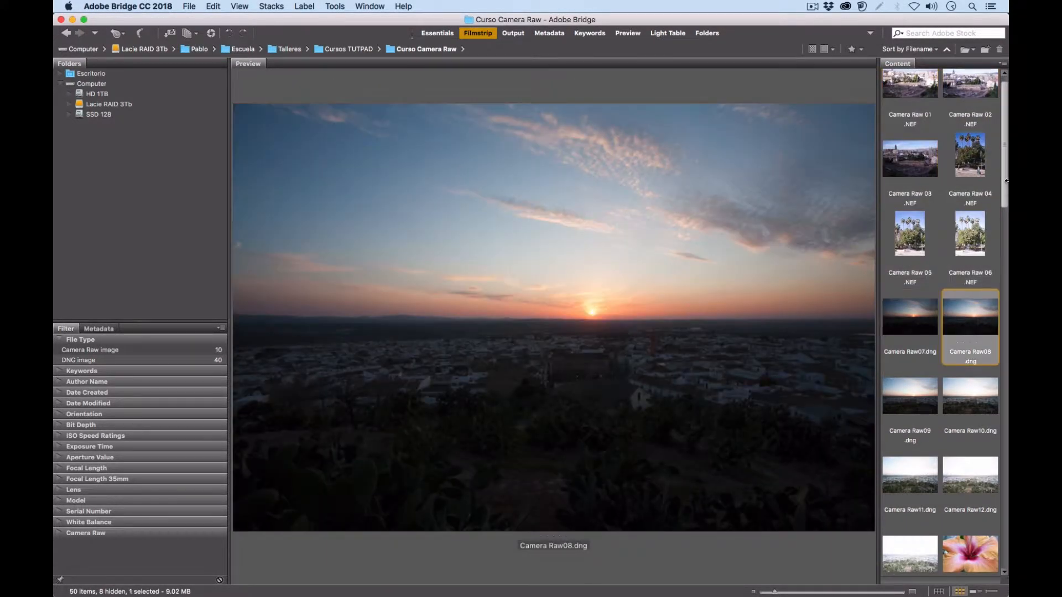
left_click_drag(1006, 181, 1005, 388)
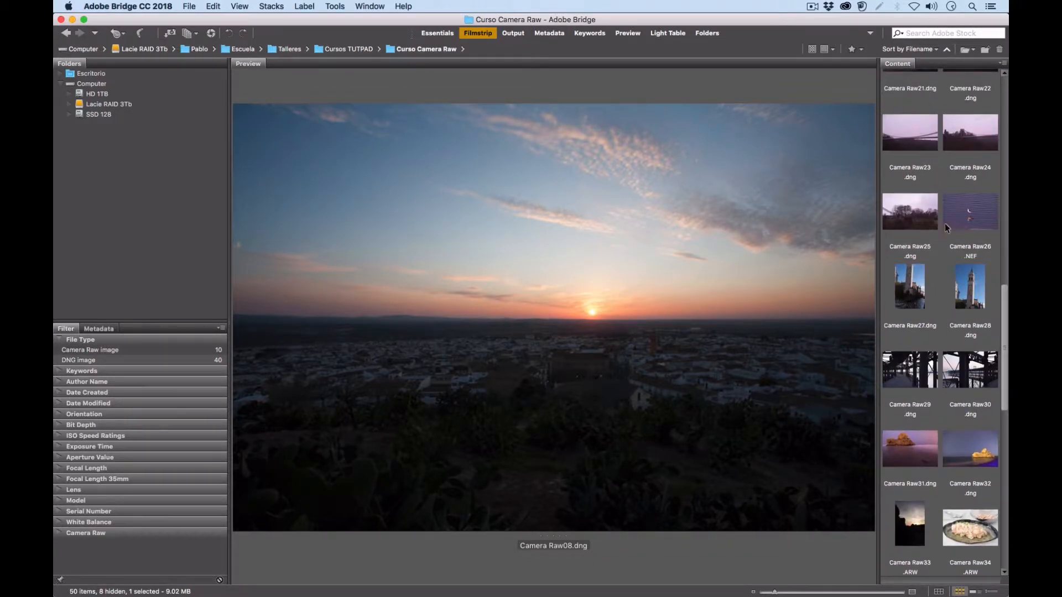
left_click(962, 218)
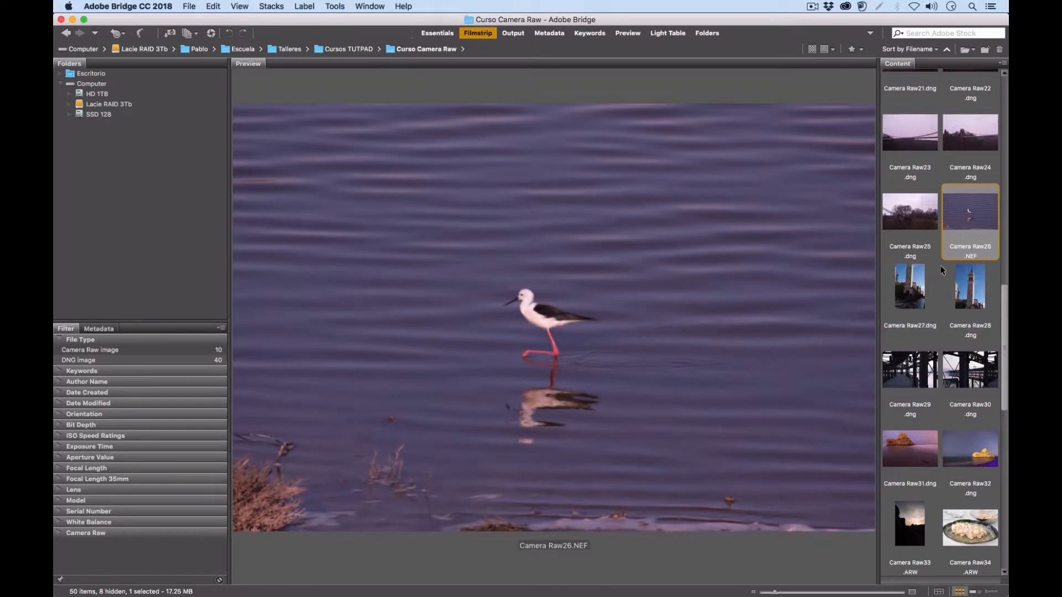
left_click(921, 458)
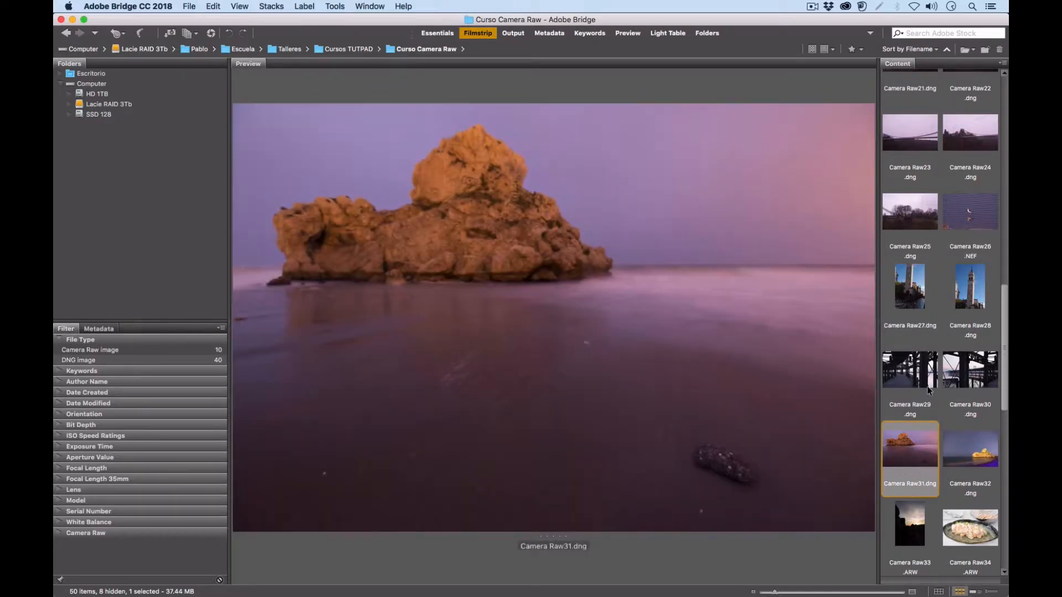
Apply the red Select label to the two pier photos, Camera Raw29.dng and Camera Raw30.dng.
left_click(921, 384)
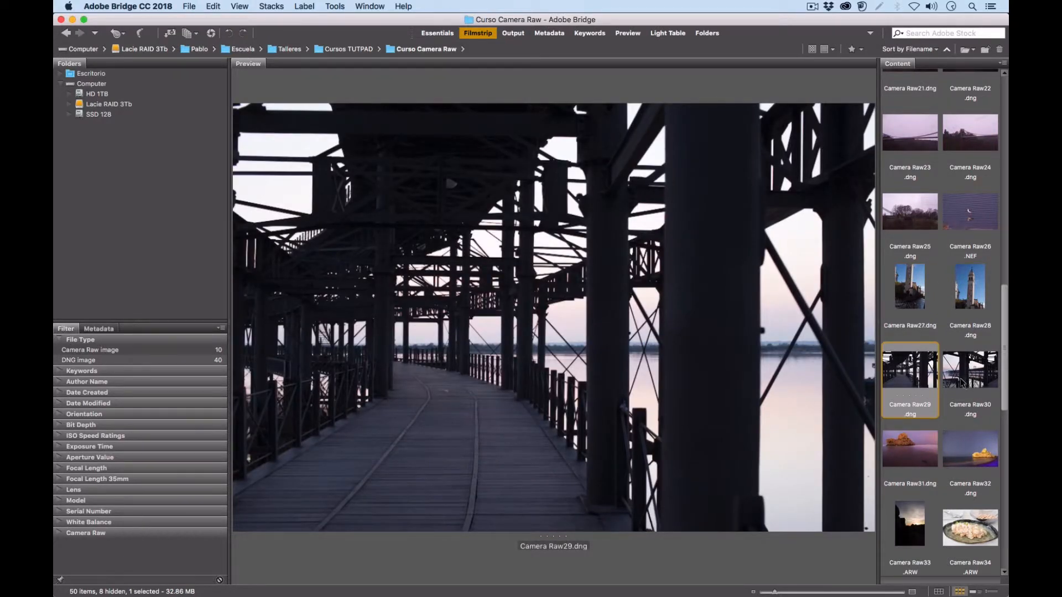
left_click(961, 382, "shift")
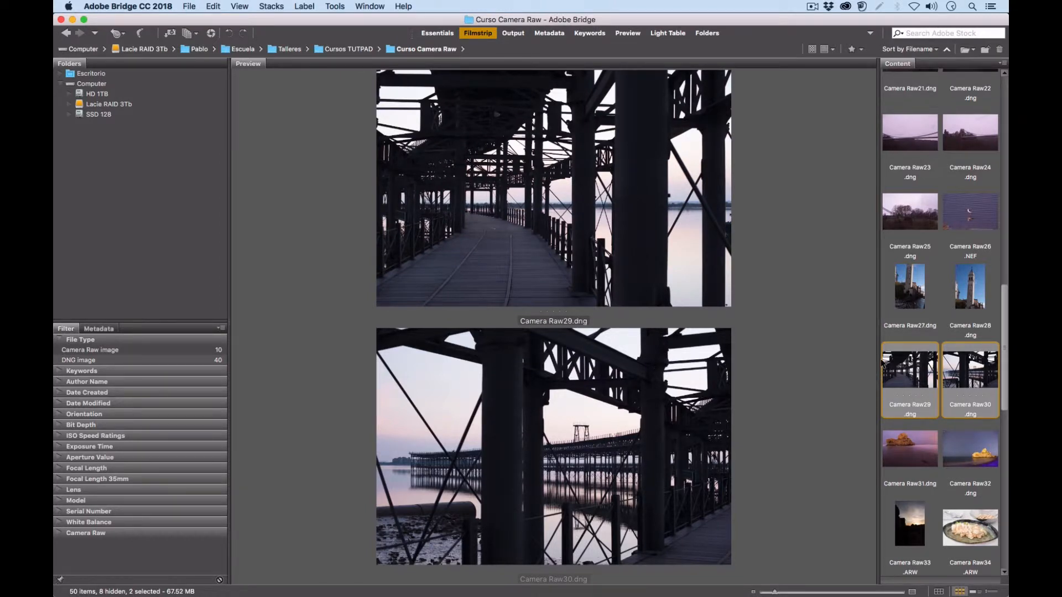
key("super+6")
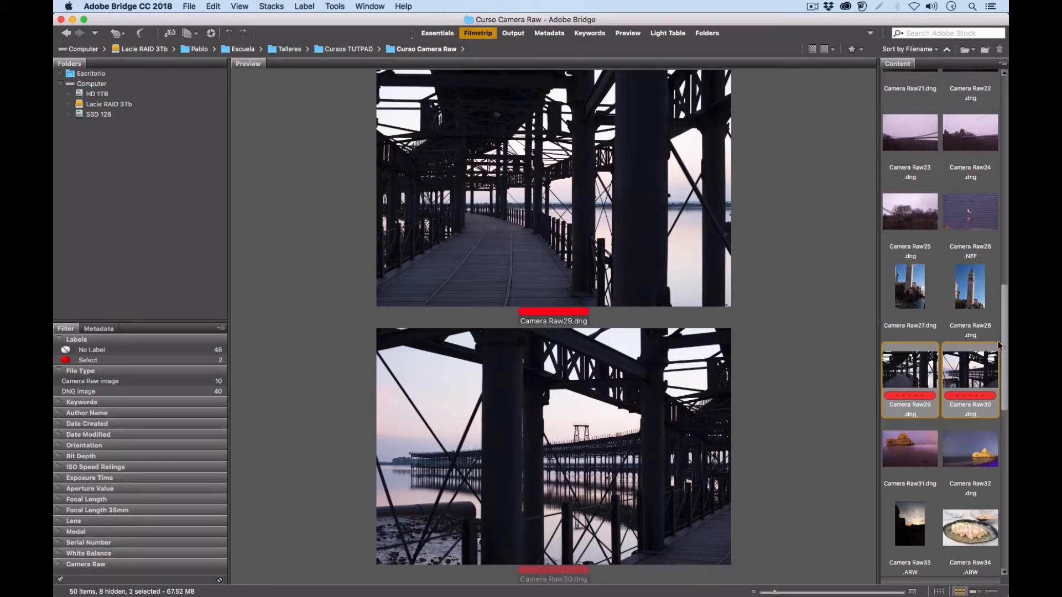
Apply the red Select label to the two bell tower photos, Camera Raw27.dng and Camera Raw28.dng.
scroll(937, 374, "down", 2)
left_click(917, 259)
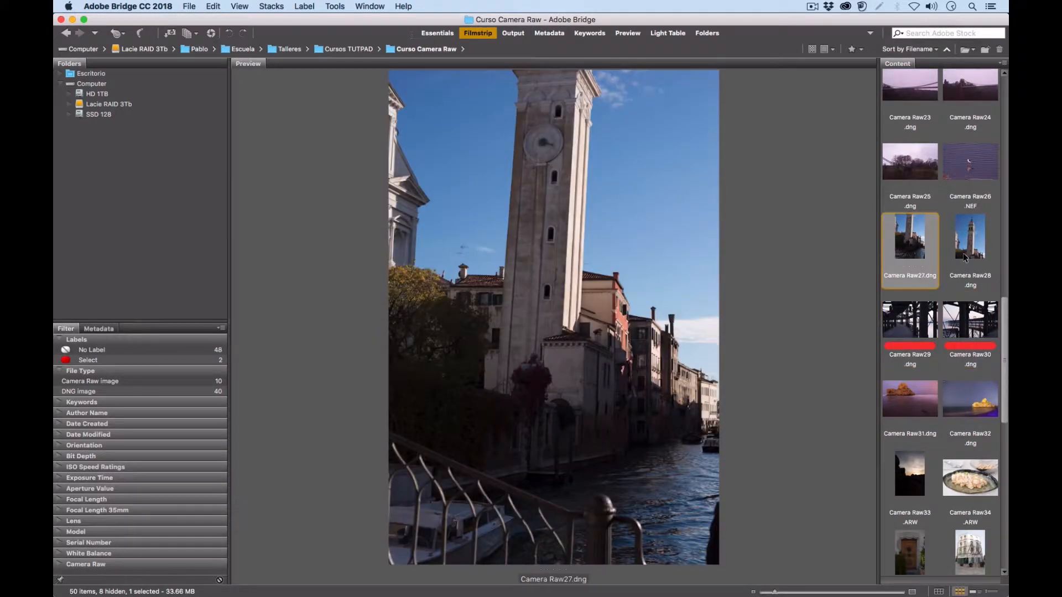
left_click(964, 252, "shift")
key("super+6")
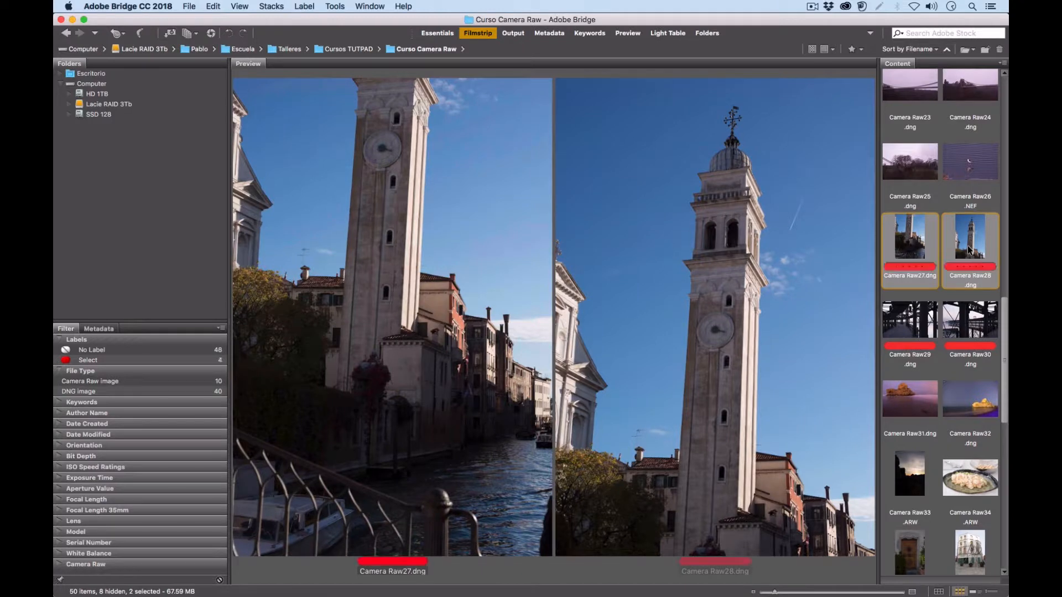
Apply the red Select label to the five suspension bridge photos, Camera Raw21.dng to Camera Raw25.dng.
scroll(1005, 378, "down", 1)
left_click_drag(1005, 378, 1006, 301)
left_click(911, 274)
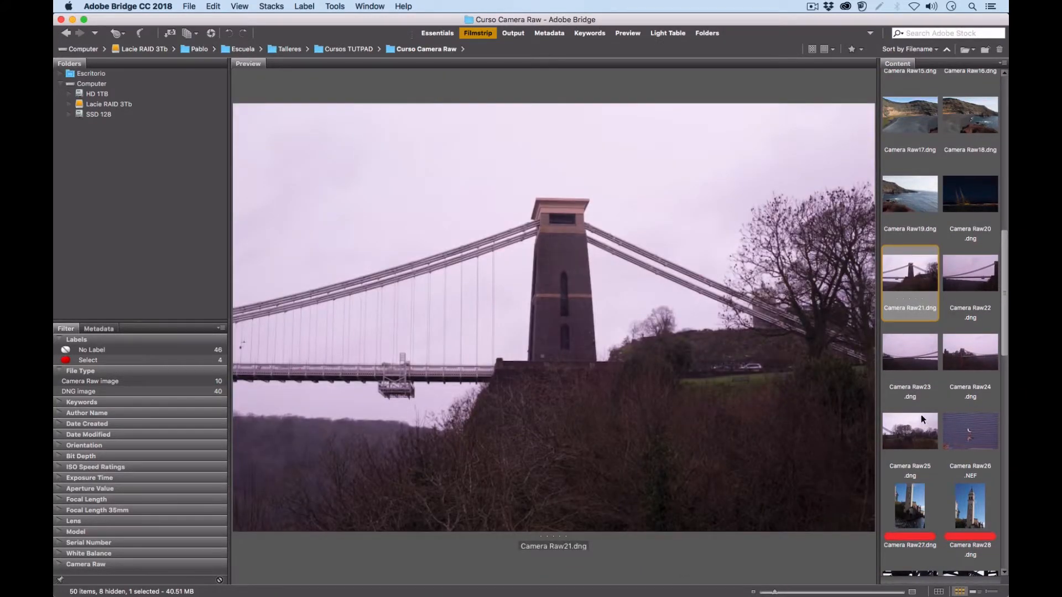
left_click(917, 429, "shift")
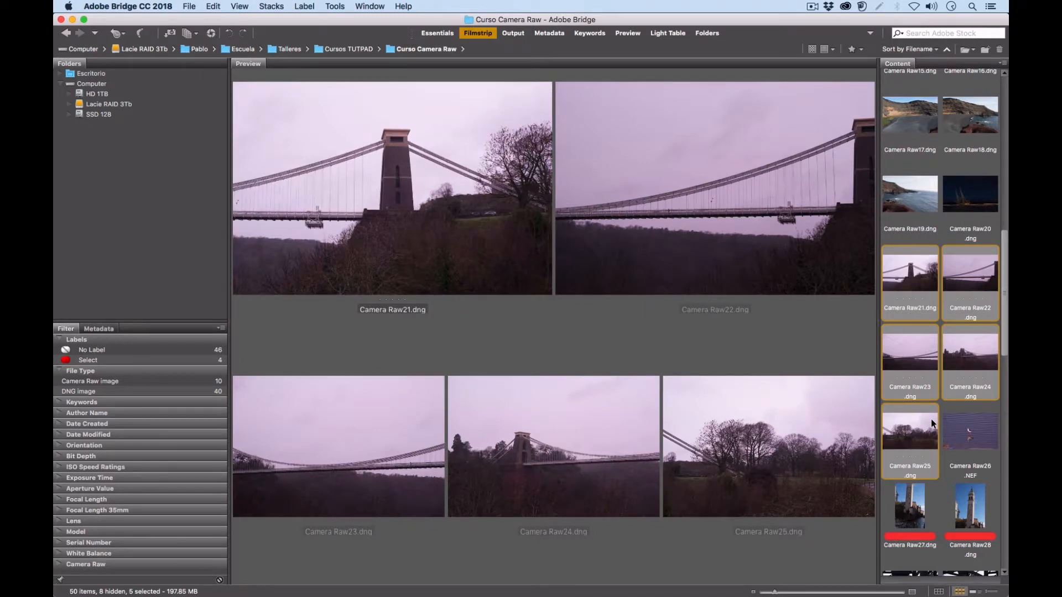
key("super+6")
Preview the volcanic coast photos and apply the red Select label to Camera Raw16.dng, Camera Raw17.dng and Camera Raw18.dng.
left_click_drag(1007, 311, 1007, 367)
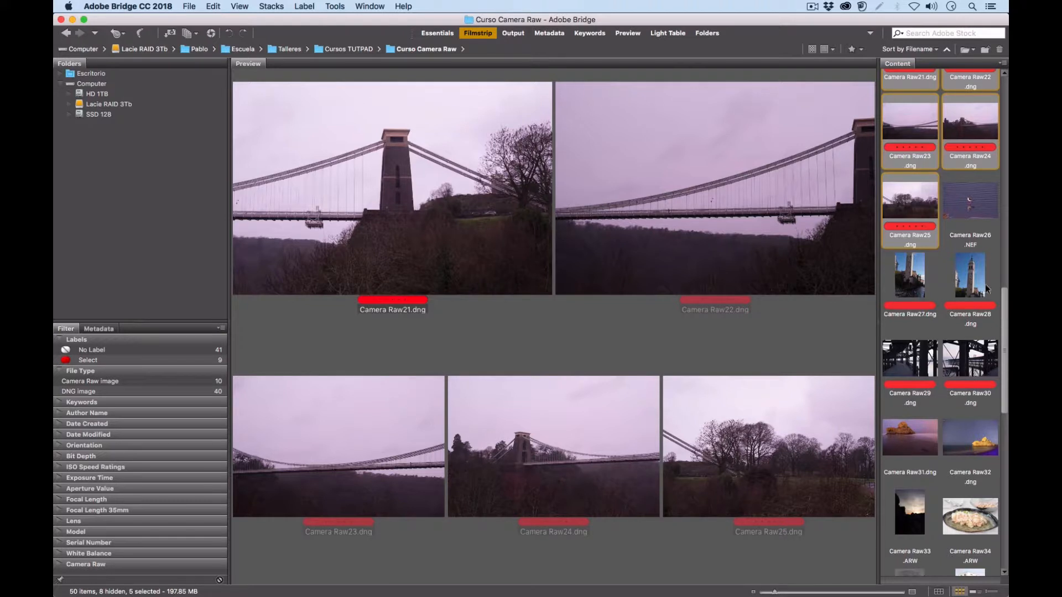
scroll(990, 273, "up", 5)
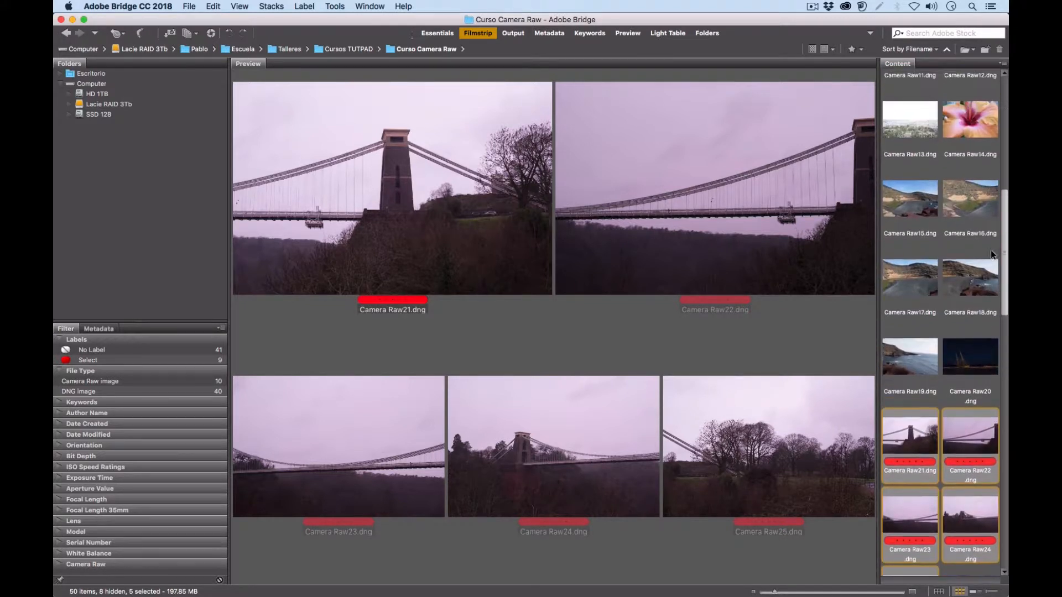
left_click_drag(992, 251, 991, 252)
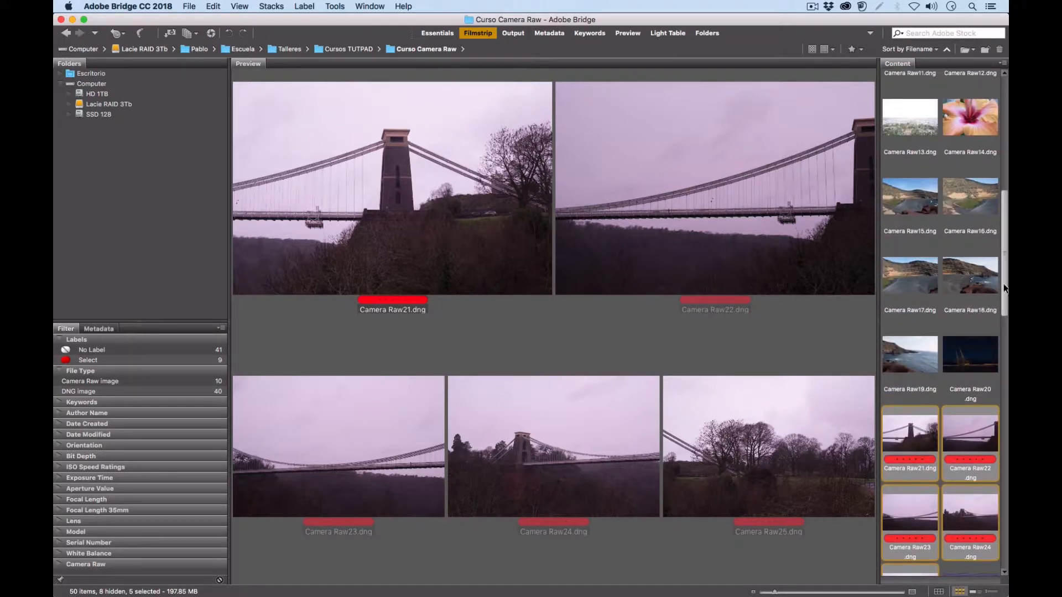
scroll(1001, 271, "up", 3)
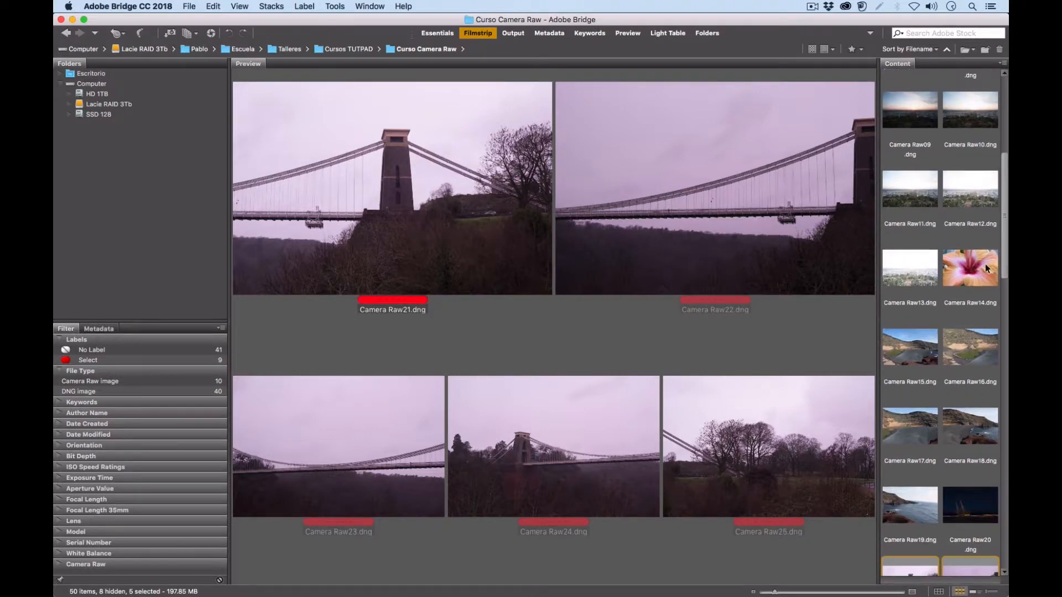
left_click(911, 326)
left_click(961, 354)
left_click(914, 436)
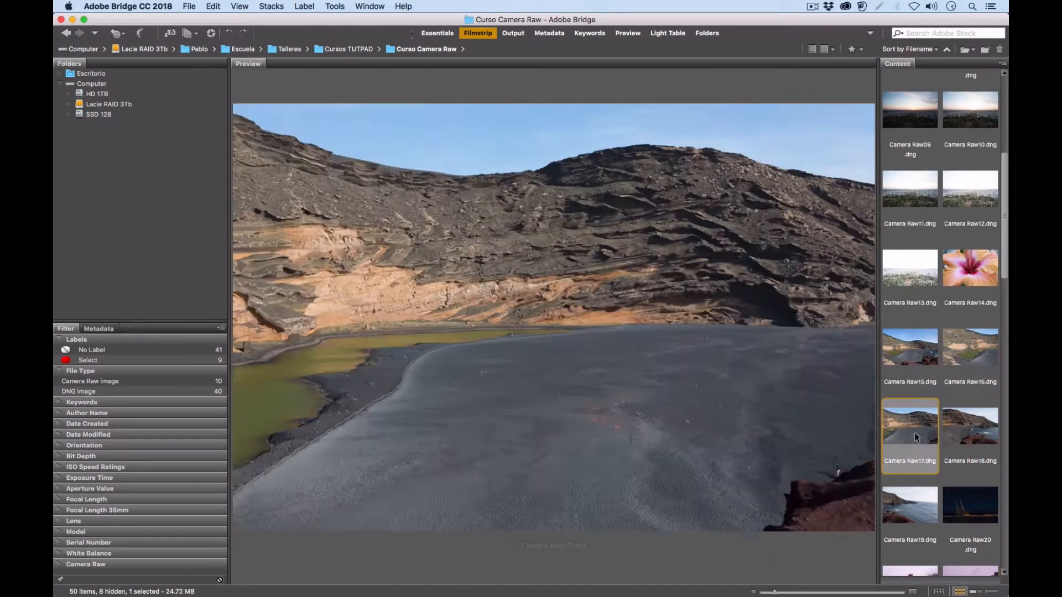
left_click(966, 425)
left_click(963, 366)
left_click(920, 427)
left_click(959, 431)
left_click(965, 354, "shift")
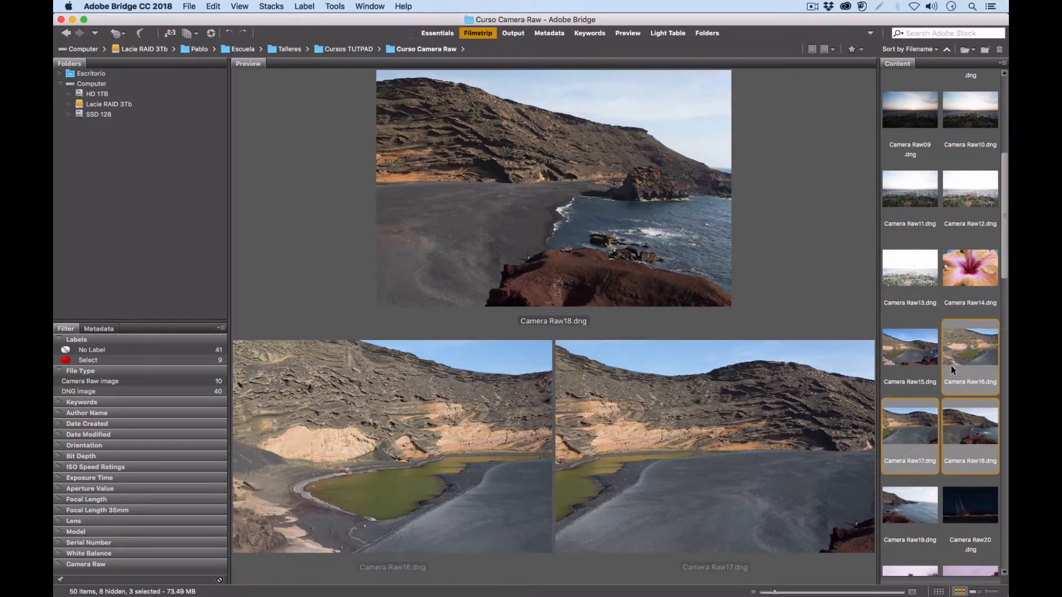
key("super+6")
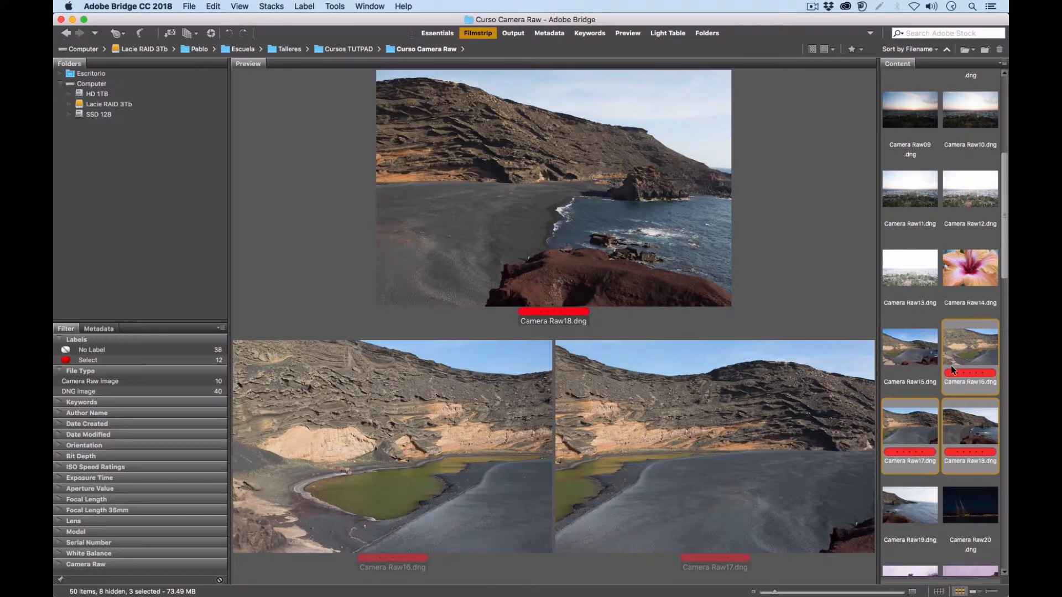
Step through the sunset townscape series from Camera Raw07.dng to Camera Raw13.dng to compare the exposures.
scroll(1005, 255, "up", 1)
scroll(1005, 255, "up", 5)
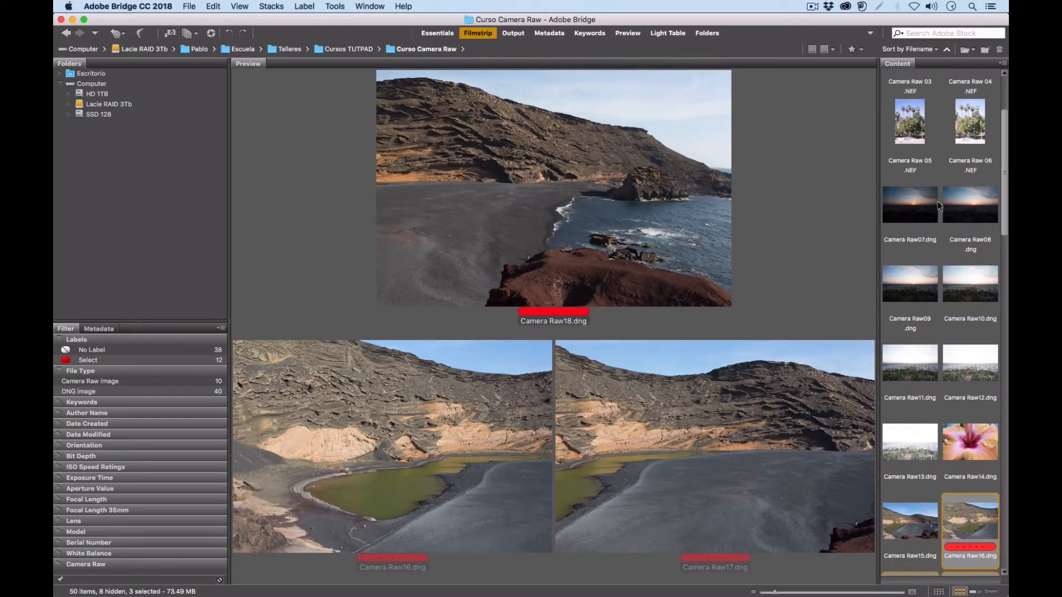
left_click(910, 205)
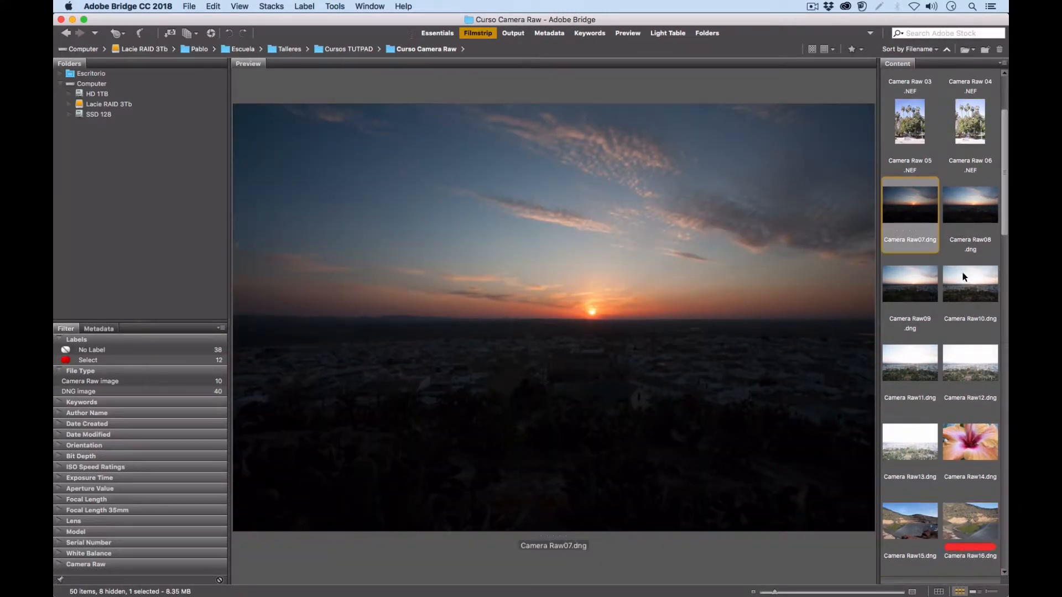
key("Right")
key("Right")
key("Right")
key("Right")
key("Right")
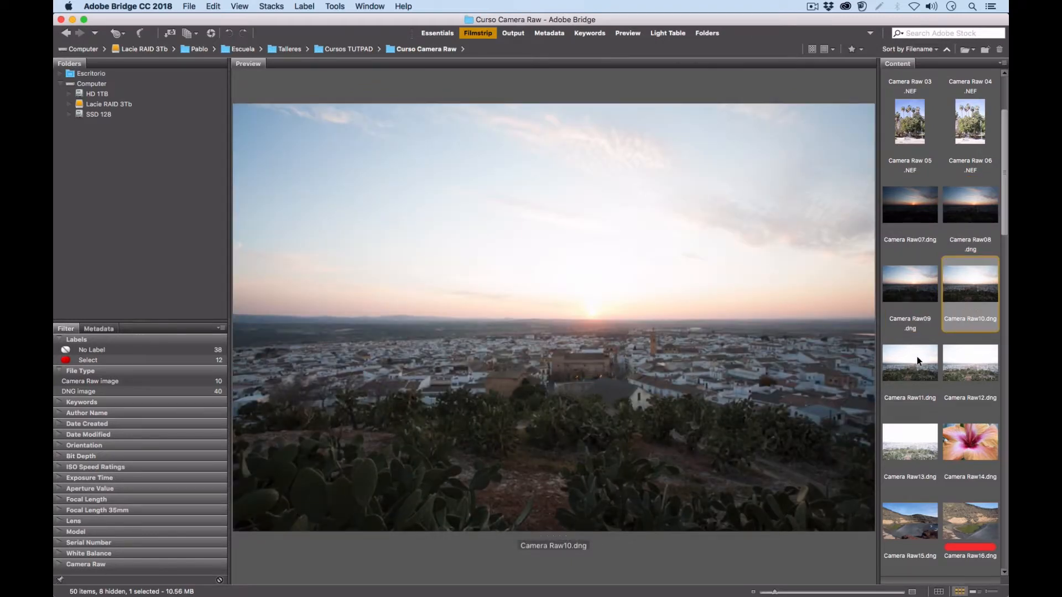
key("Right")
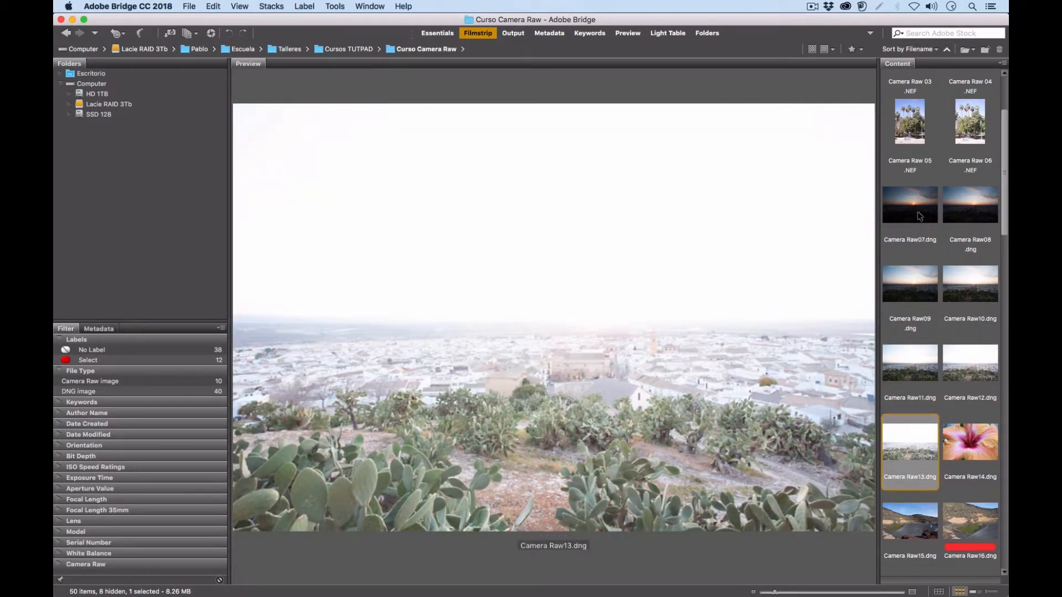
Apply the blue Review label to the seven sunset exposures, Camera Raw07.dng to Camera Raw13.dng.
left_click(918, 212)
left_click(967, 203)
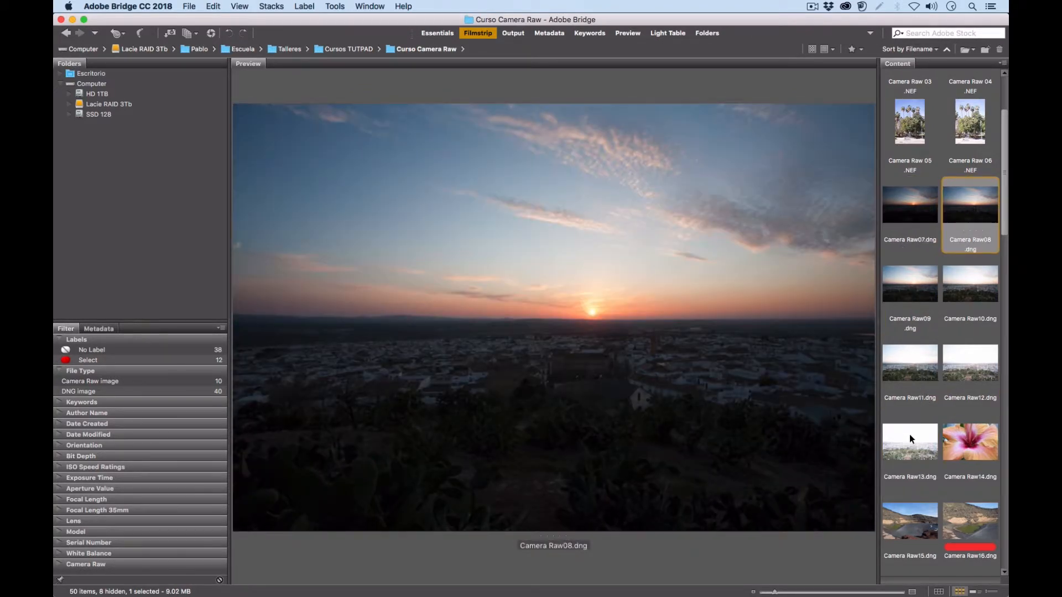
left_click(909, 434, "shift")
left_click(908, 221, "super")
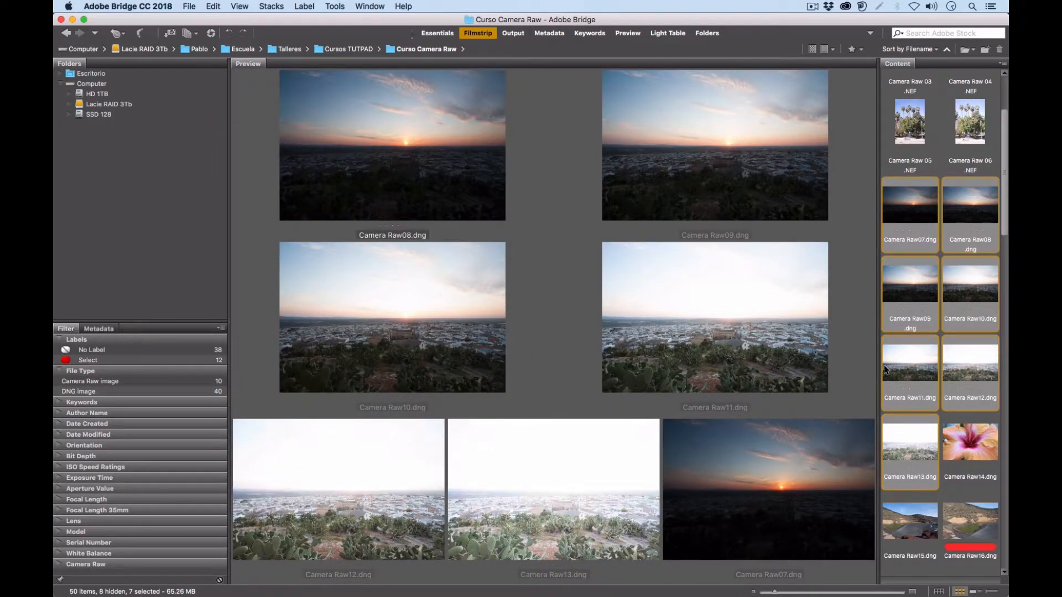
key("super+9")
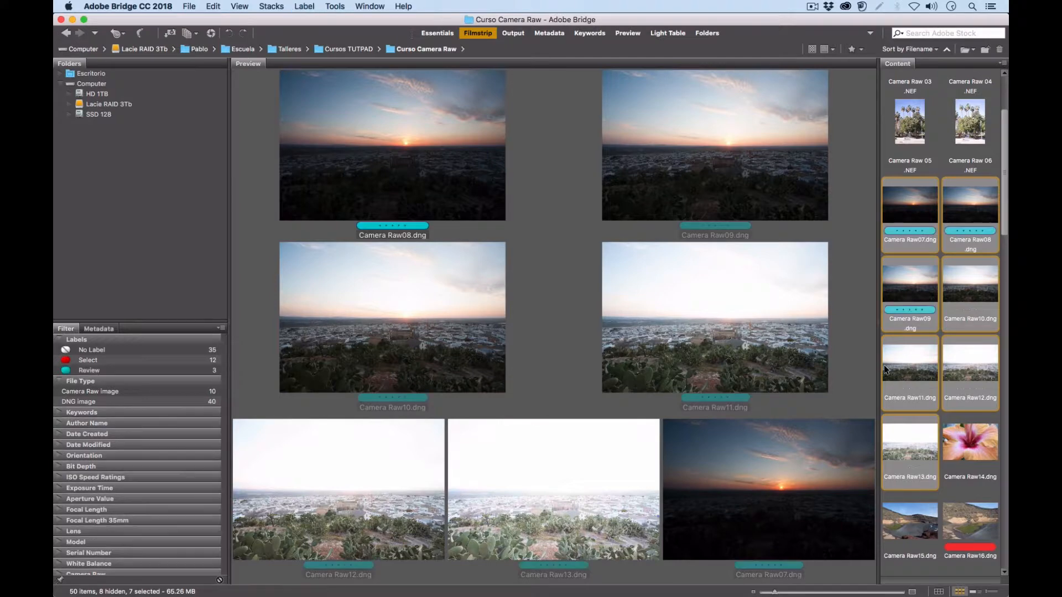
Apply the blue Review label to the six river sunset exposures, Camera Raw42.dng to Camera Raw47.dng.
scroll(998, 303, "down", 5)
scroll(998, 303, "down", 10)
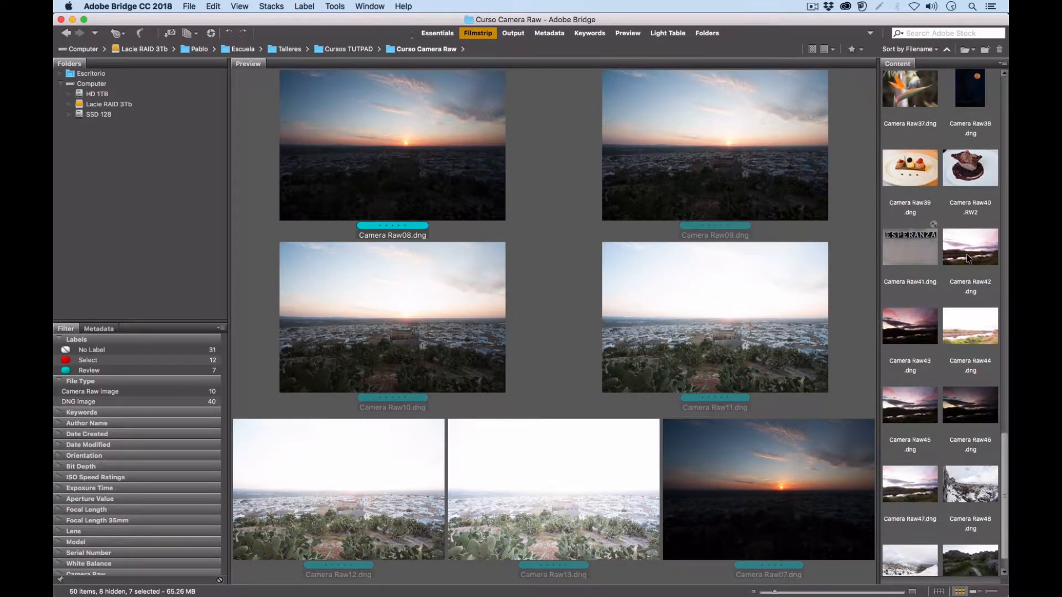
left_click(968, 256)
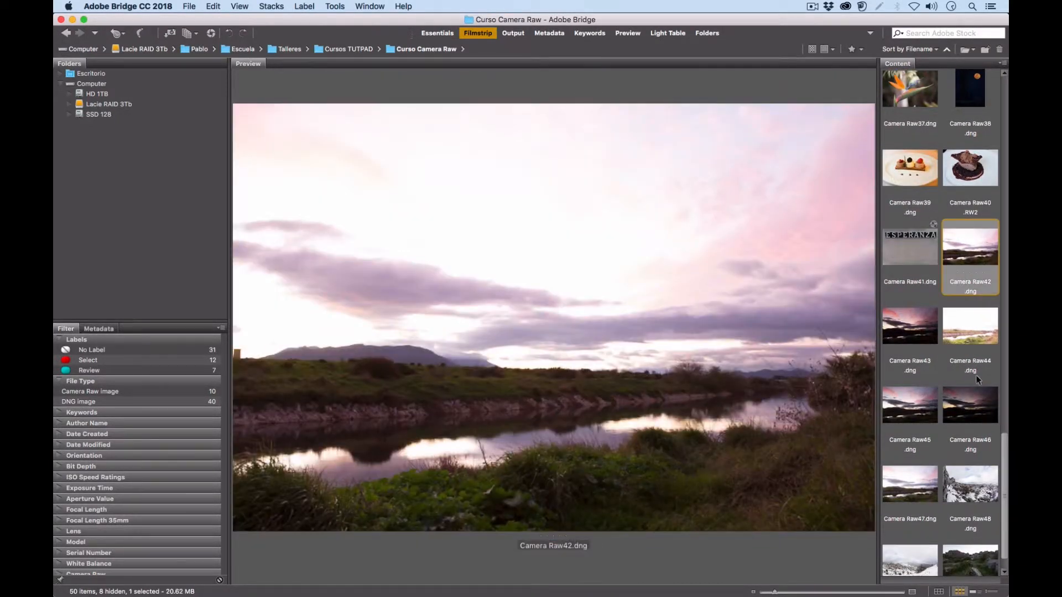
left_click(913, 497, "shift")
key("super+9")
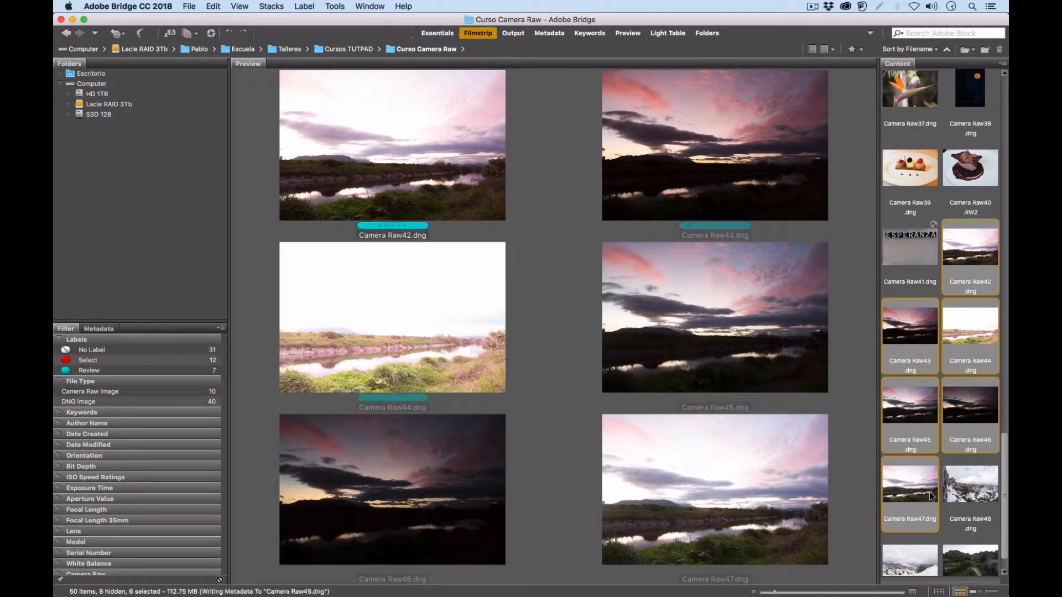
Look over the labelled photos and preview the river exposures, the ESPERANZA sign, the desserts and snowy Camera Raw48.dng.
left_click_drag(999, 443, 999, 465)
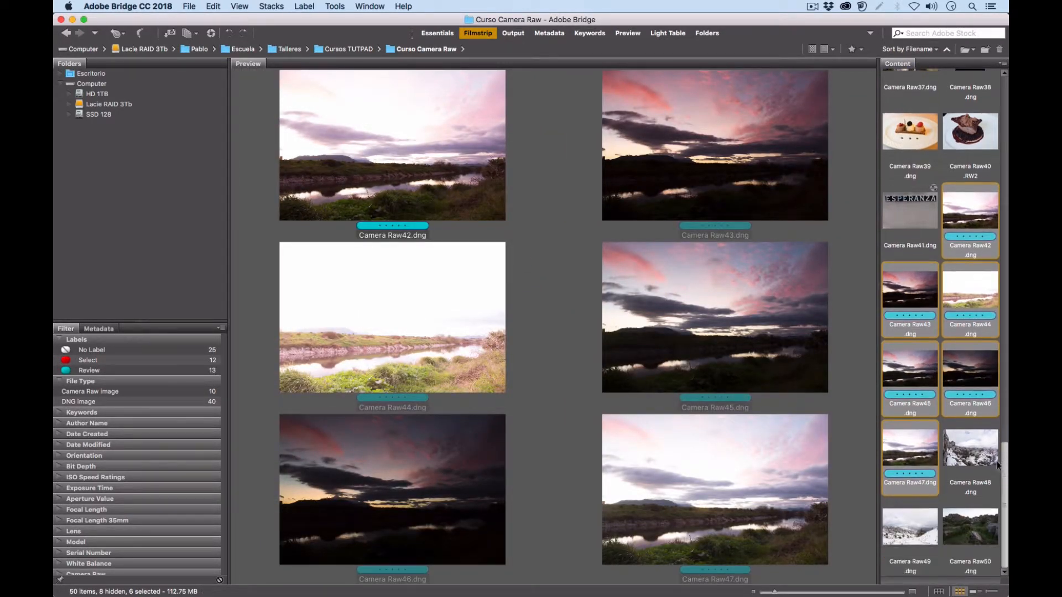
scroll(991, 385, "up", 10)
scroll(991, 346, "down", 10)
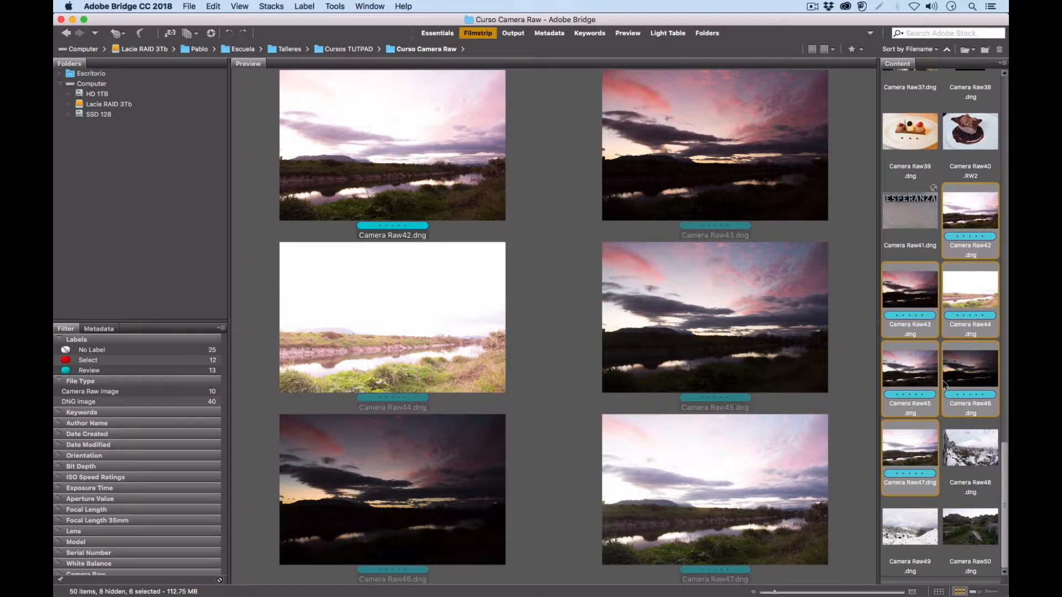
left_click(926, 220)
left_click(971, 217)
left_click(970, 293)
left_click(932, 376)
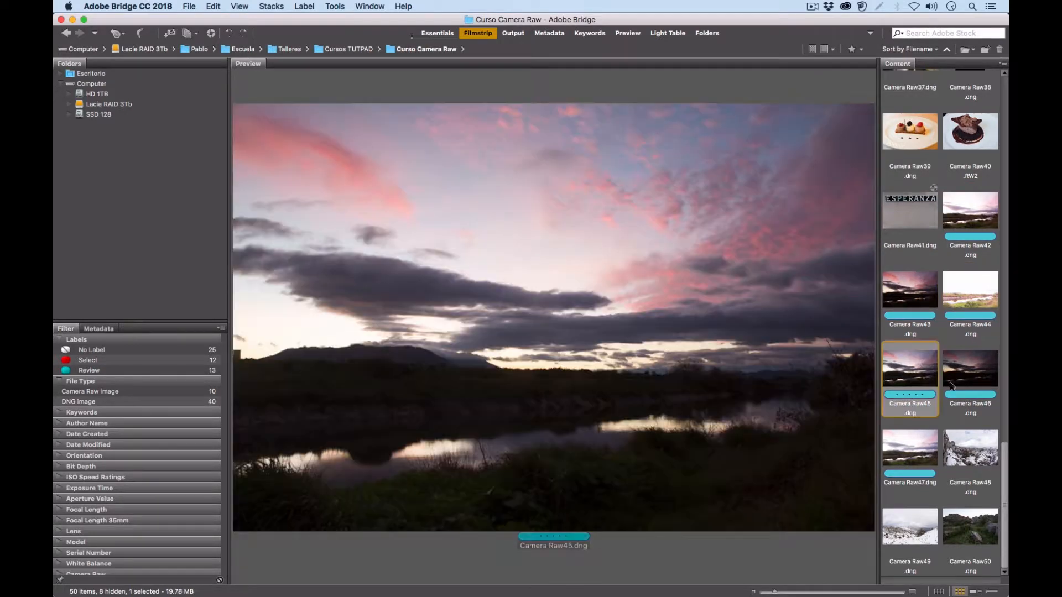
left_click(952, 385)
key("Right")
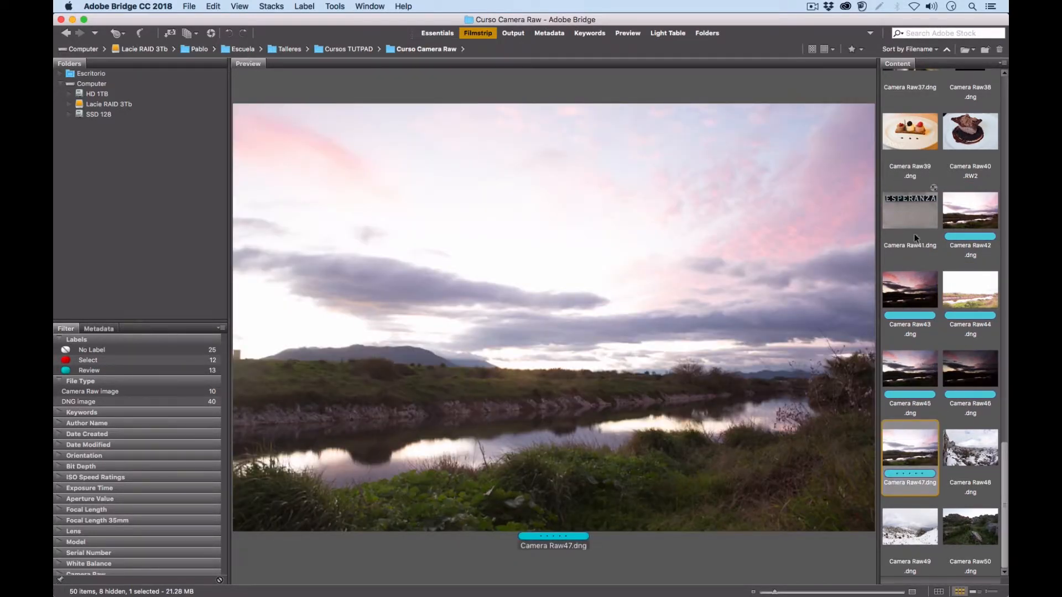
left_click(907, 215)
left_click(914, 146)
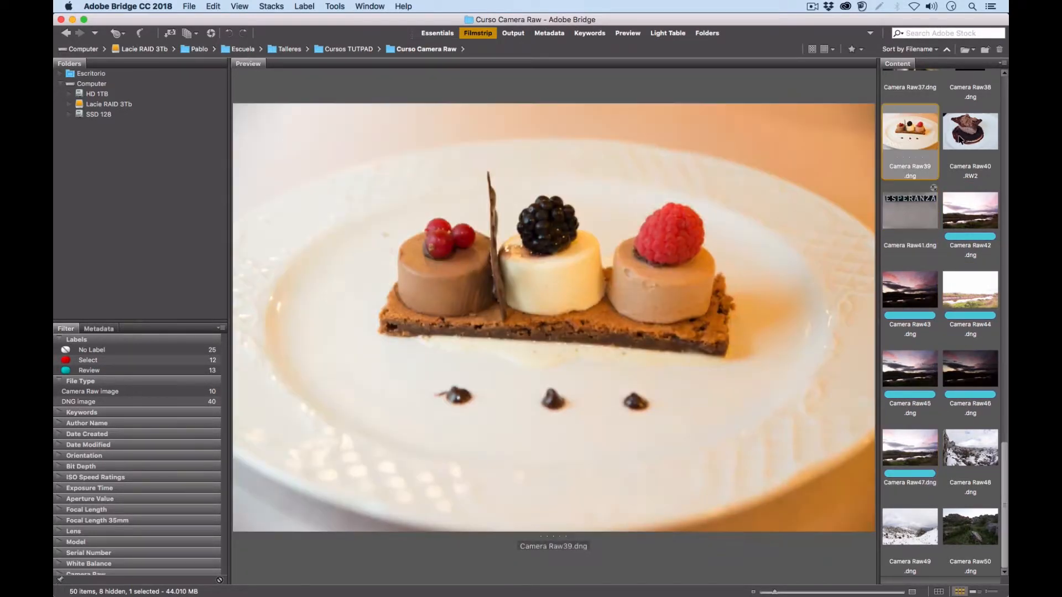
key("Right")
left_click(952, 463)
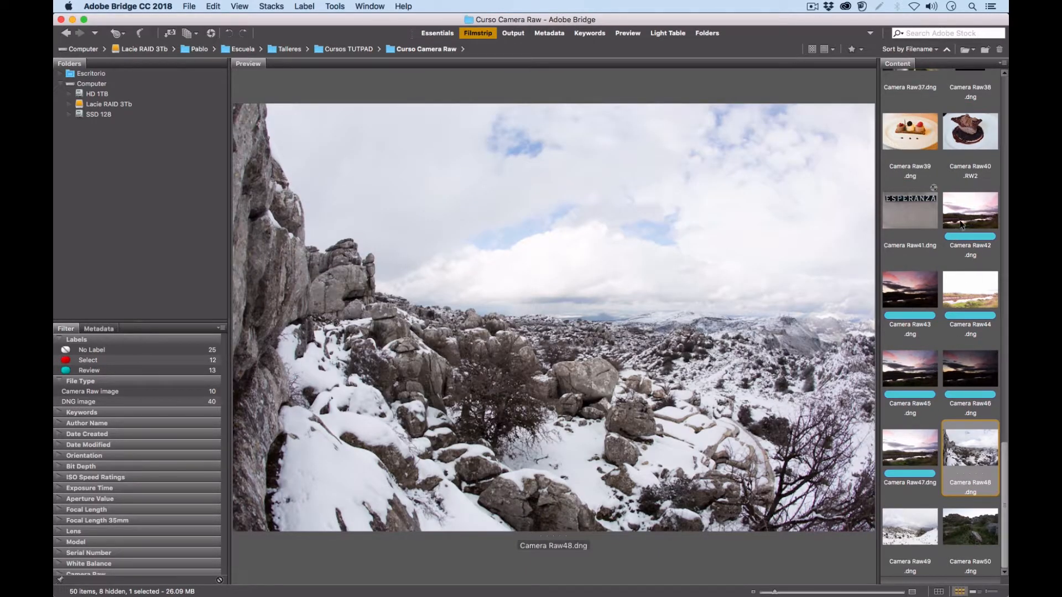
Group the six river exposures, Camera Raw42.dng to Camera Raw47.dng, as a stack.
left_click(905, 440)
left_click(972, 213, "shift")
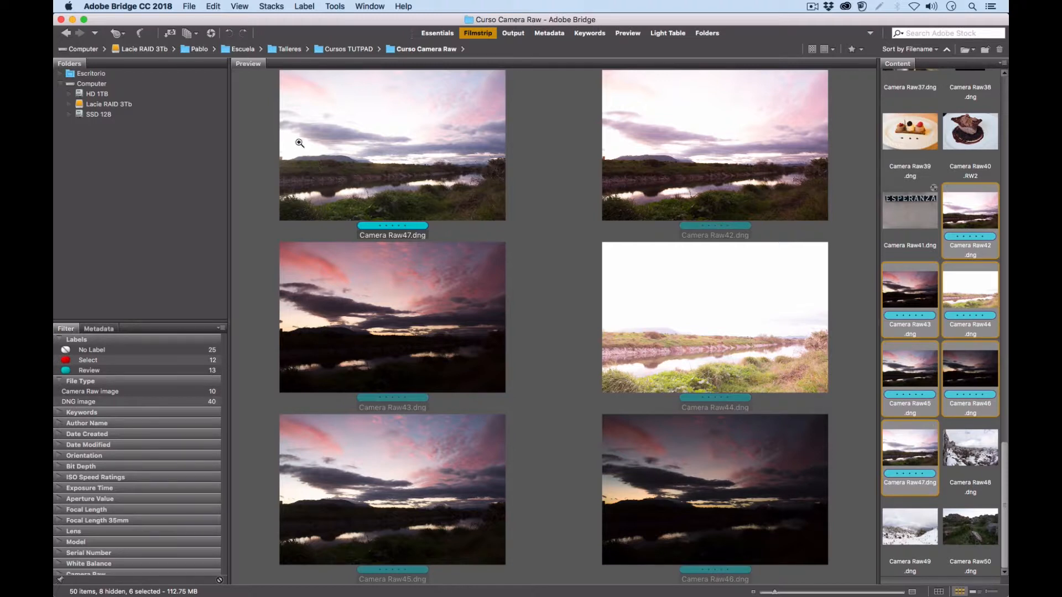
left_click(271, 7)
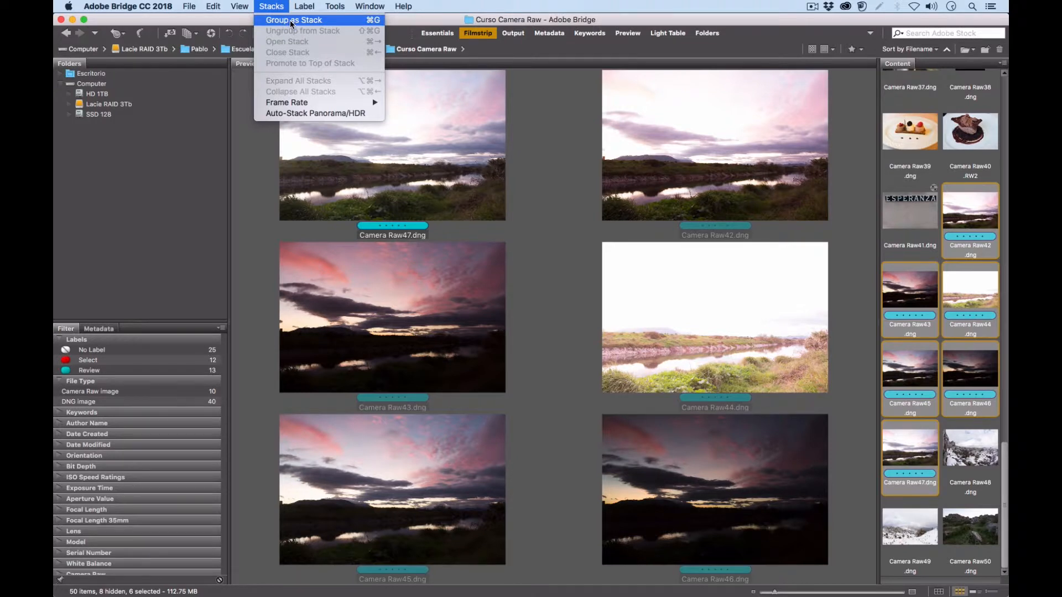
left_click(291, 24)
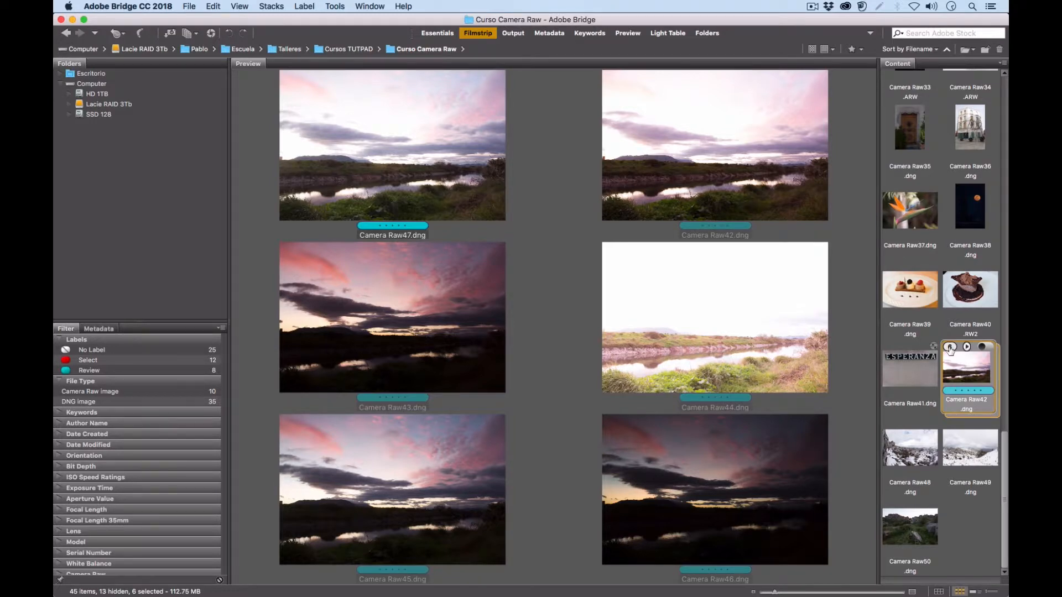
Play through the river stack's frames, and expand and collapse the stack to check its contents.
left_click(914, 377)
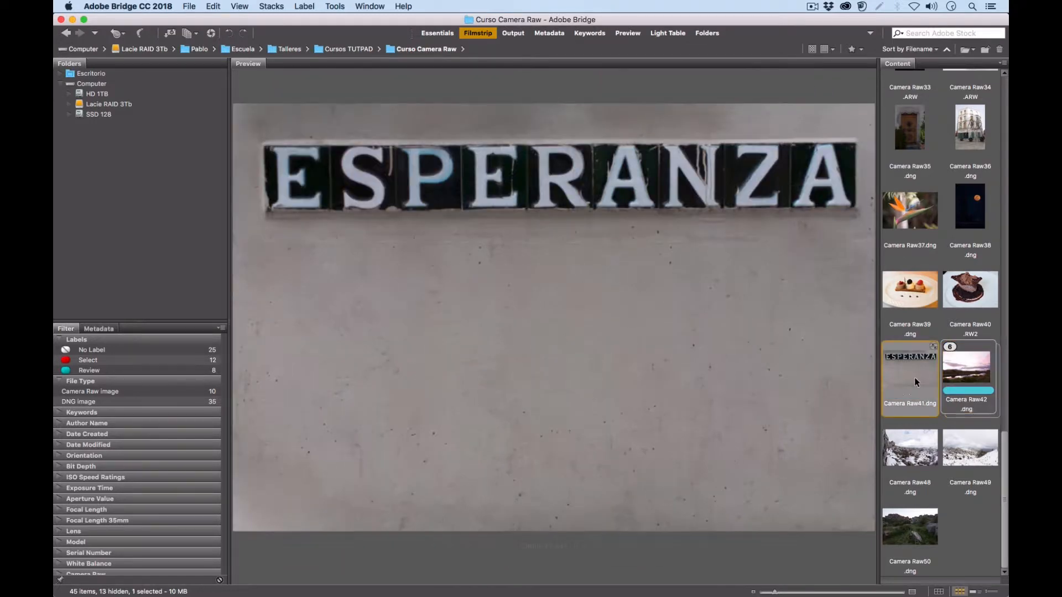
left_click(956, 359)
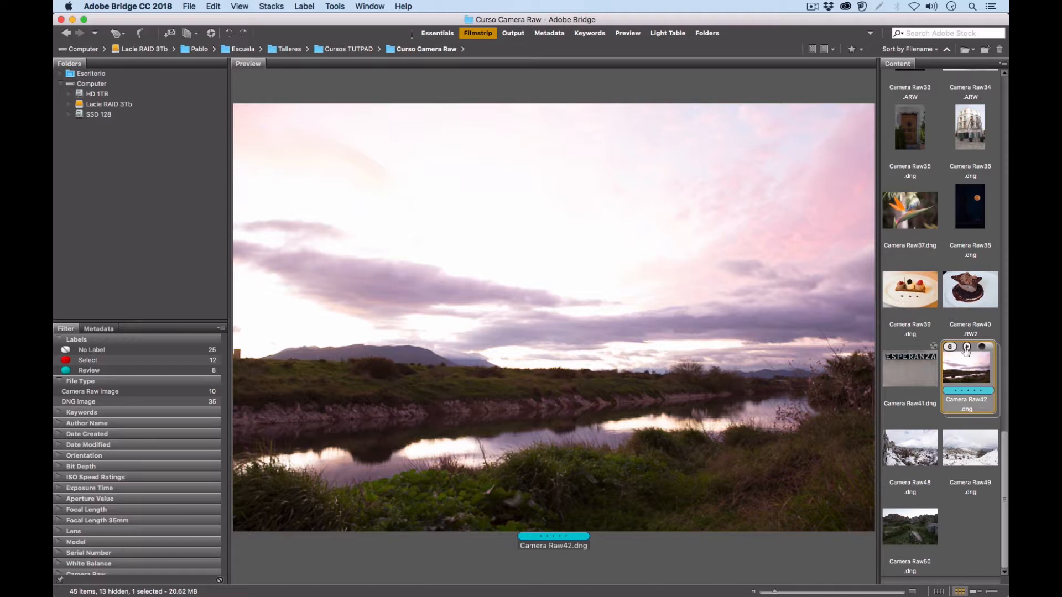
left_click(966, 348)
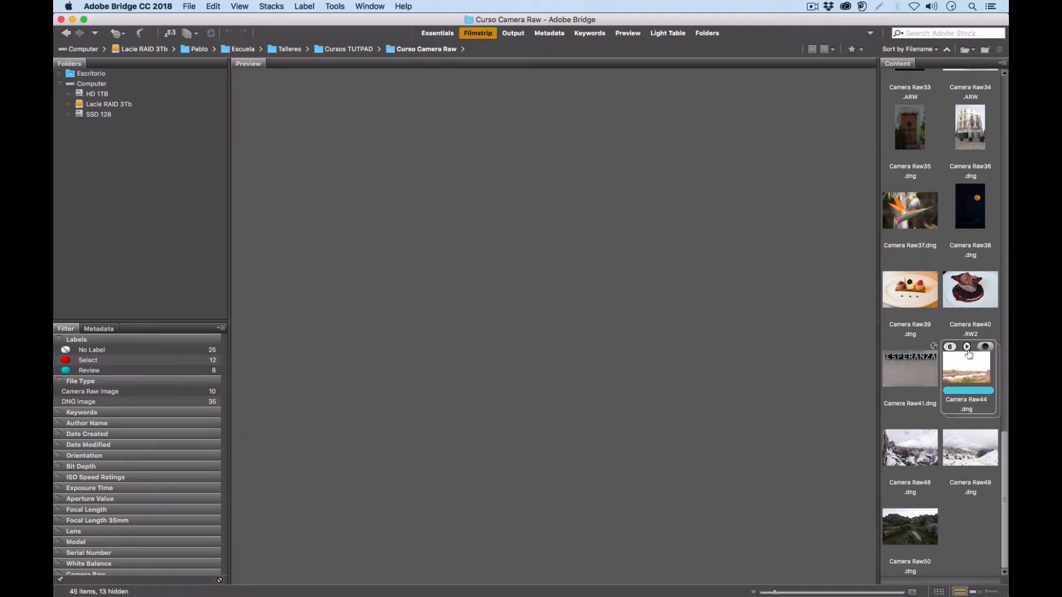
left_click(950, 347)
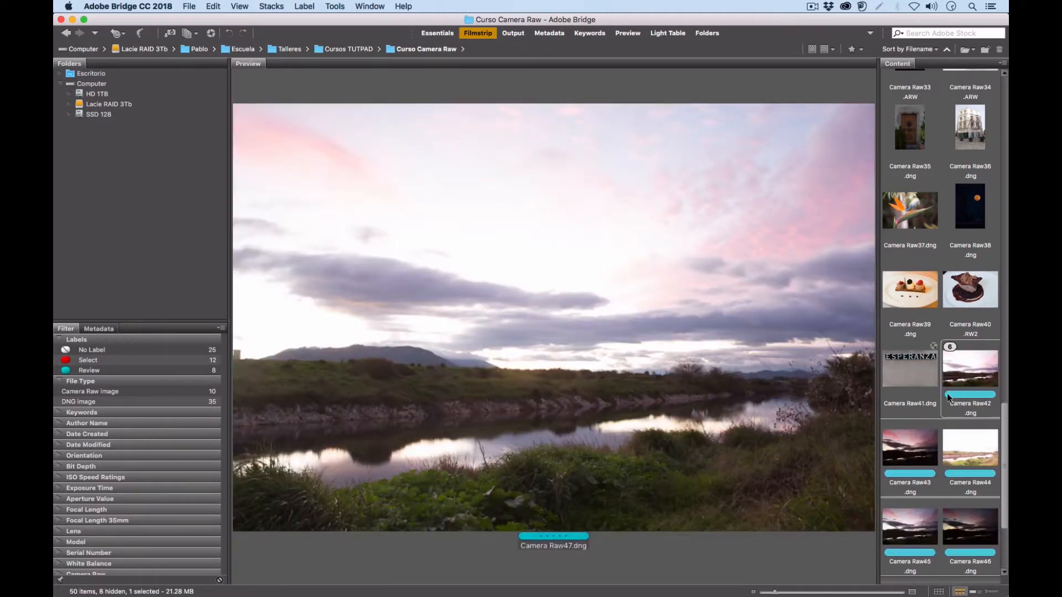
left_click(950, 348)
left_click(950, 348)
left_click(950, 348)
left_click(950, 347)
left_click(950, 349)
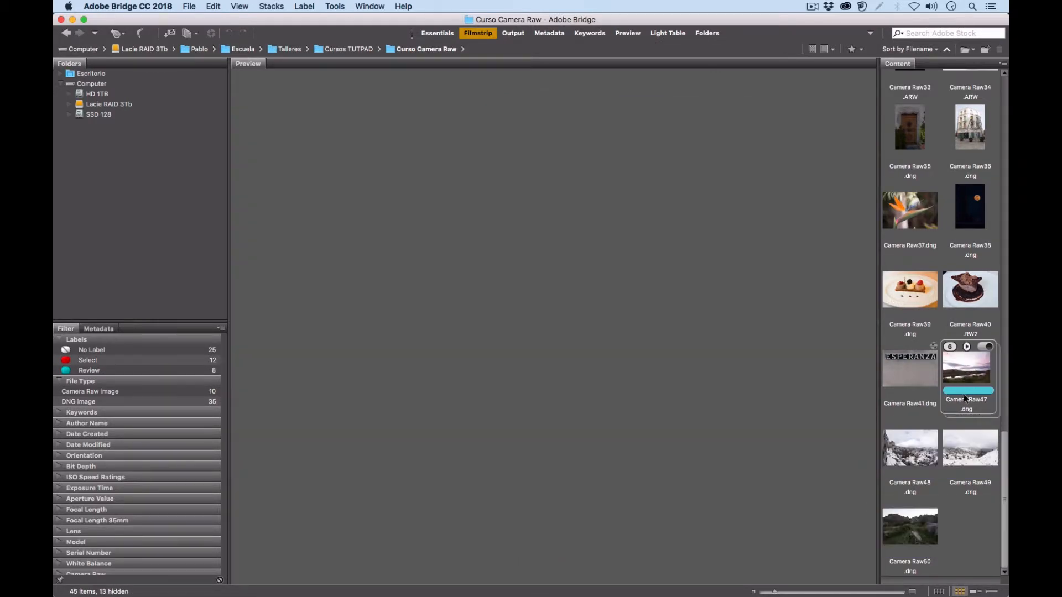
Group the five suspension bridge panorama photos, Camera Raw21.dng to Camera Raw25.dng, as a stack.
left_click_drag(1001, 454, 983, 269)
scroll(952, 294, "up", 3)
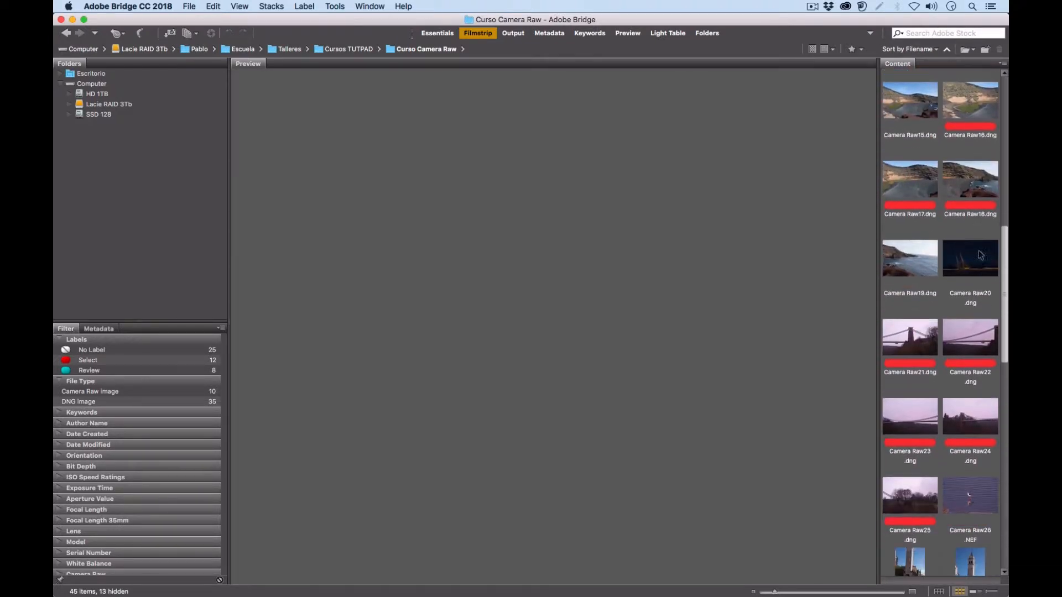
left_click(911, 338)
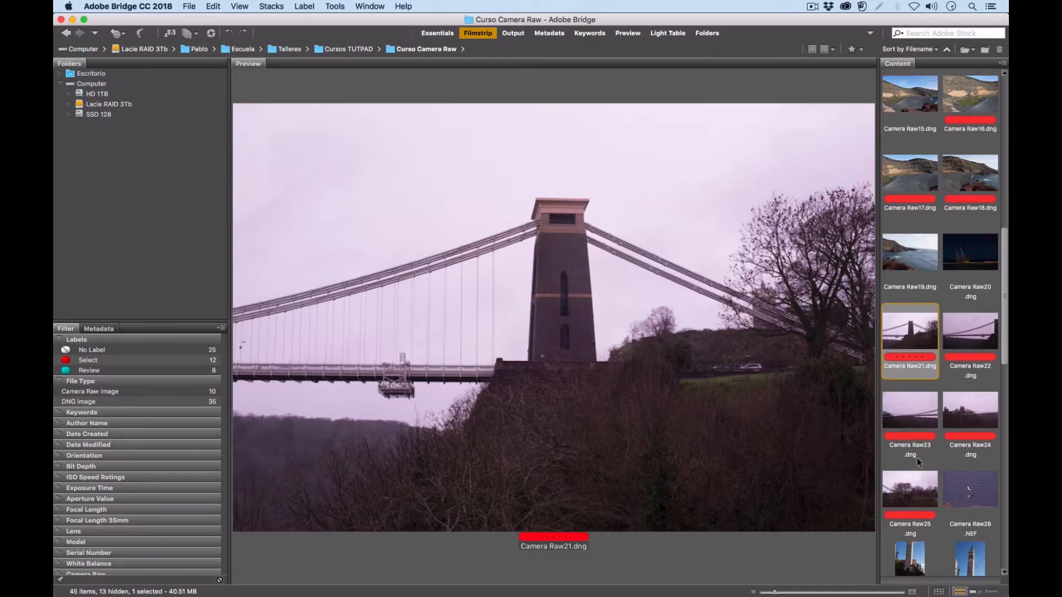
left_click(919, 479, "shift")
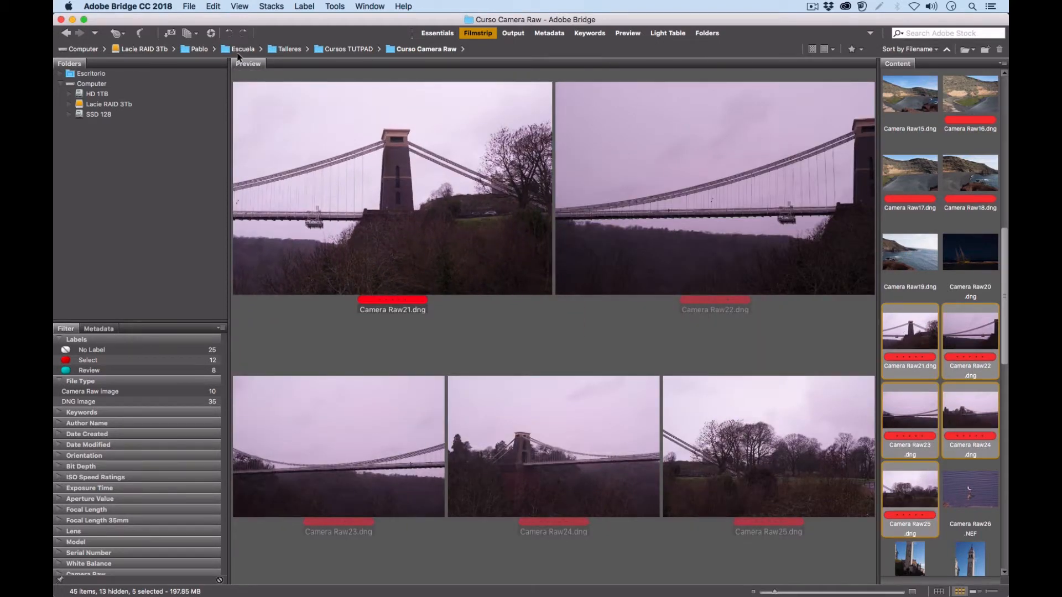
left_click(271, 6)
left_click(302, 20)
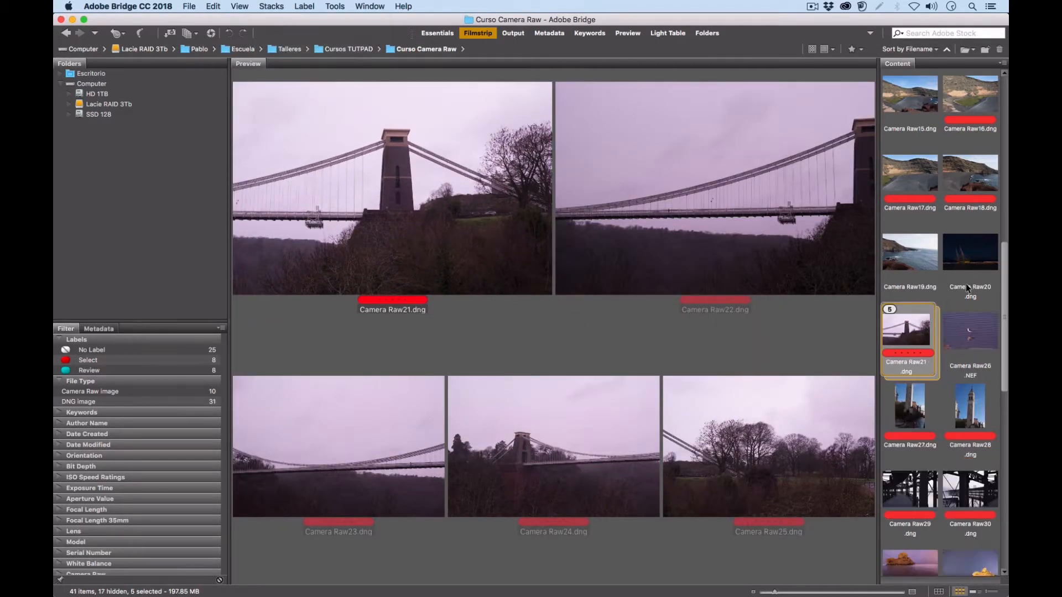
Group the three red-labelled volcanic bay photos, Camera Raw16.dng to Camera Raw18.dng, as a stack.
scroll(1005, 284, "up", 5)
left_click(945, 323)
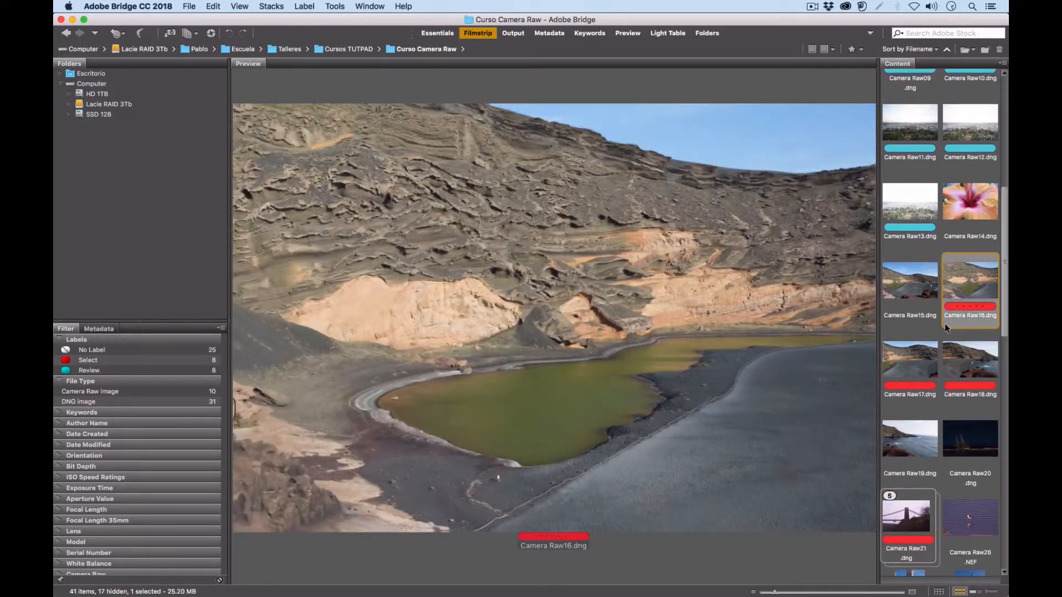
left_click(960, 366, "shift")
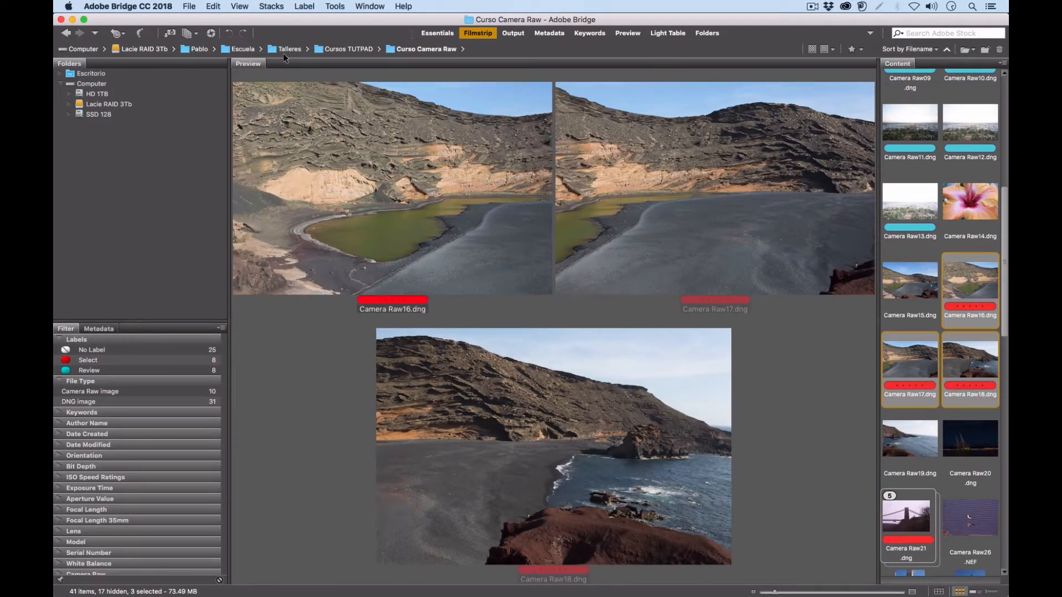
left_click(266, 6)
left_click(302, 20)
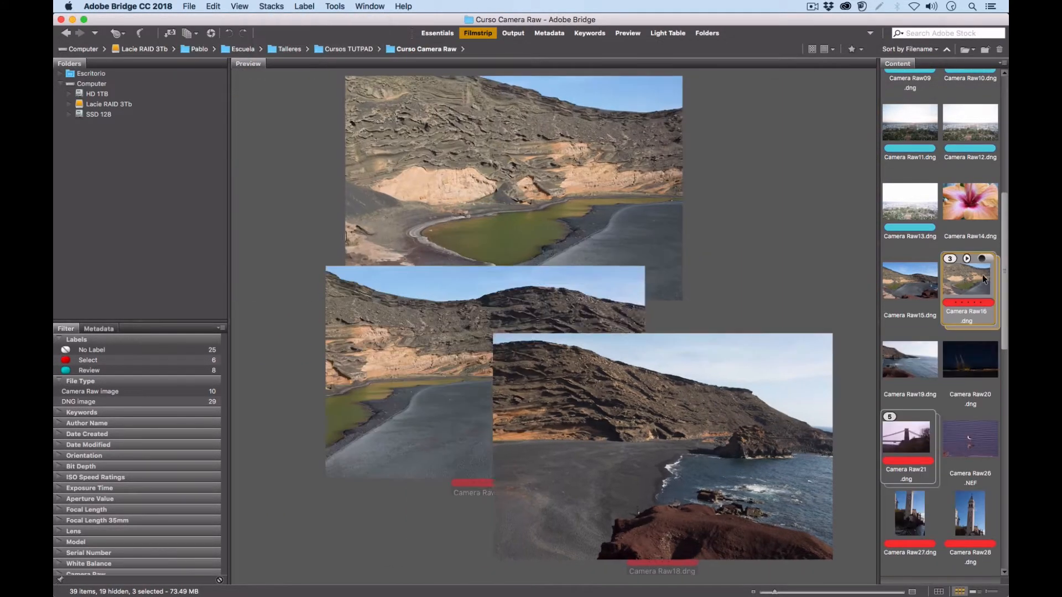
Group the seven blue-labelled city sunset exposures, Camera Raw07.dng to Camera Raw13.dng, as a stack.
scroll(1005, 268, "up", 8)
left_click(910, 191)
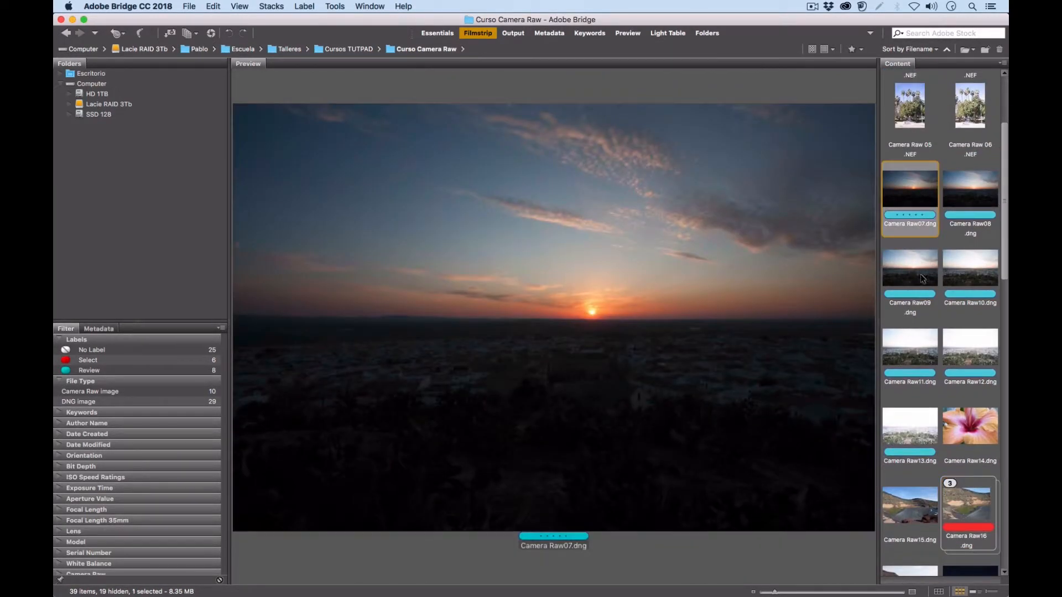
left_click(908, 427, "shift")
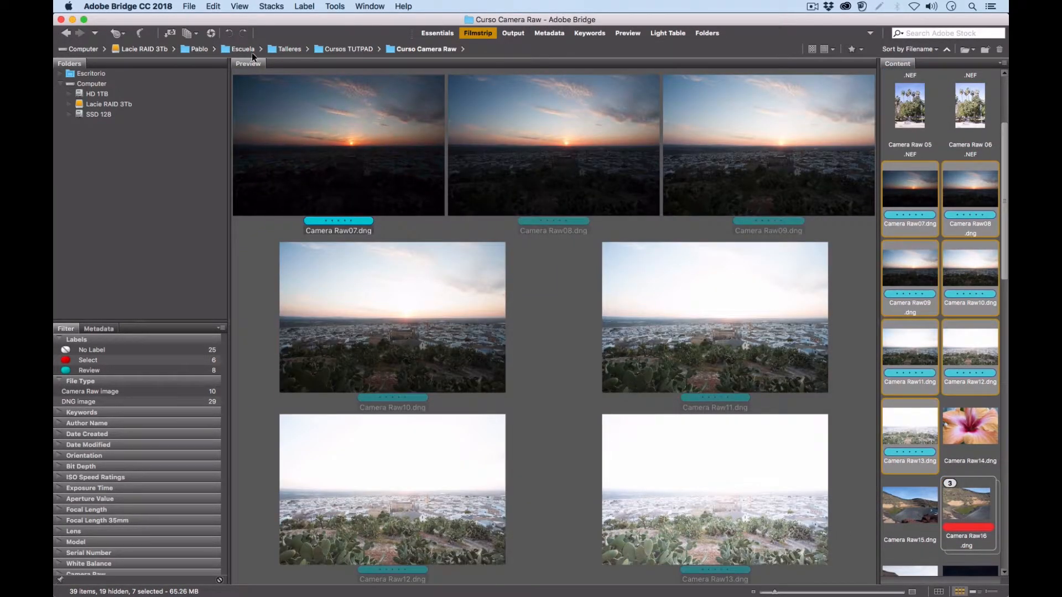
left_click(269, 6)
left_click(302, 20)
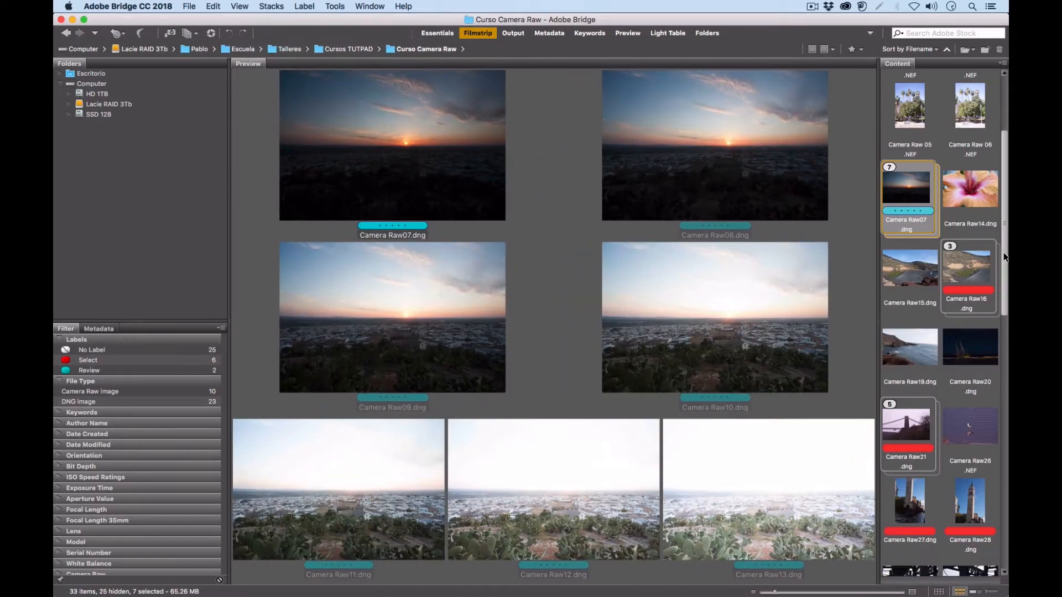
Group the two wooden pier photos, Camera Raw29.dng and Camera Raw30.dng, as a stack.
scroll(1005, 241, "down", 7)
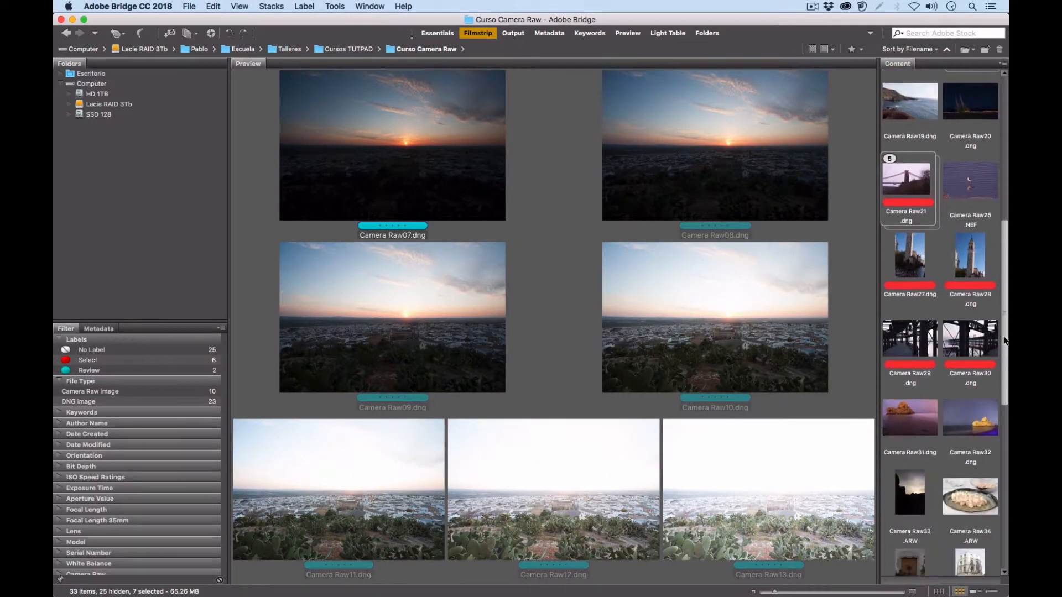
left_click(913, 213)
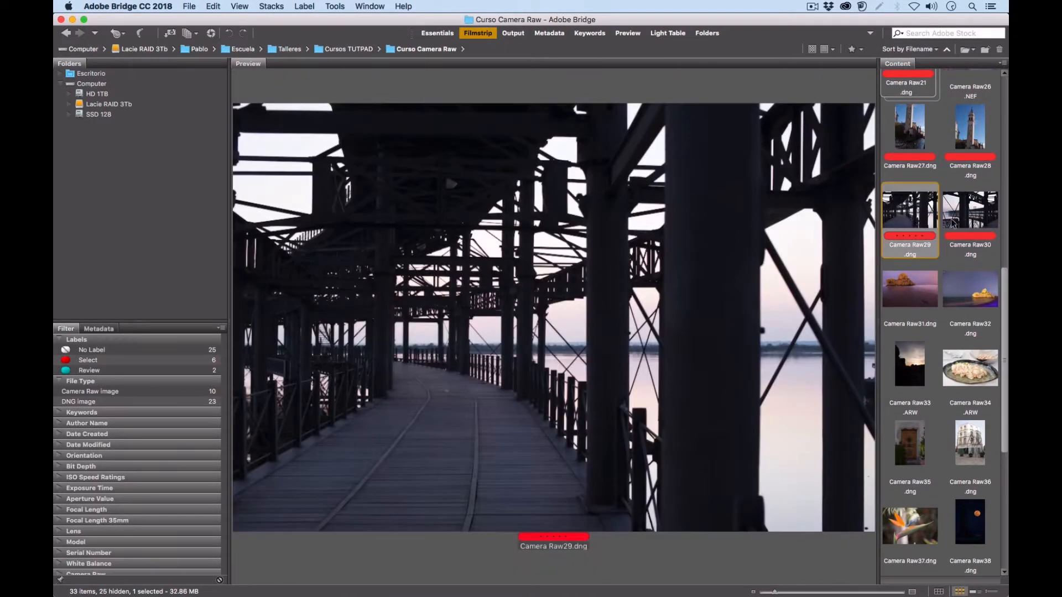
left_click(963, 221, "shift")
left_click(270, 7)
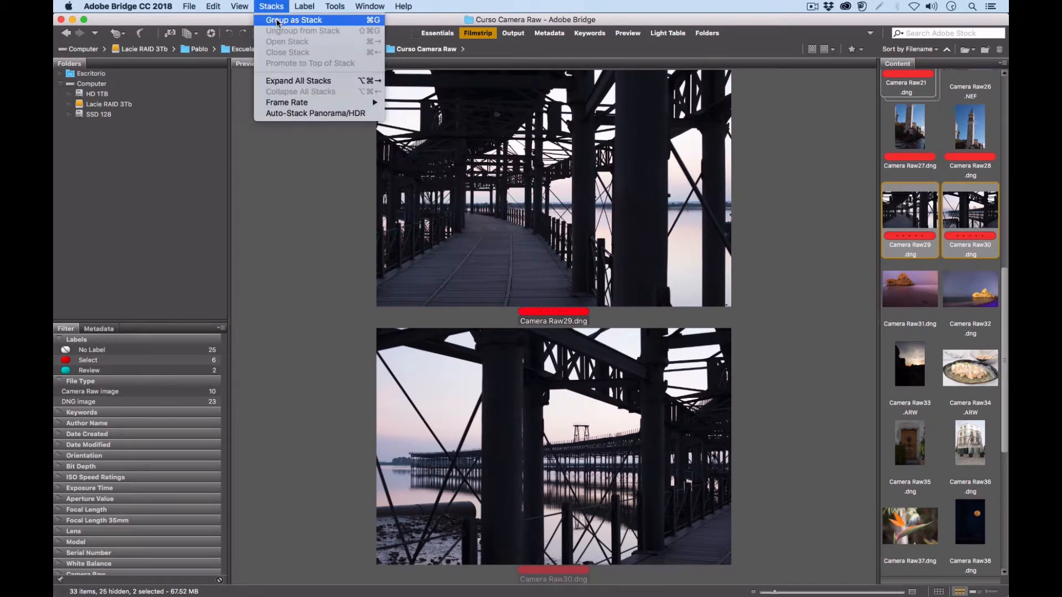
left_click(300, 20)
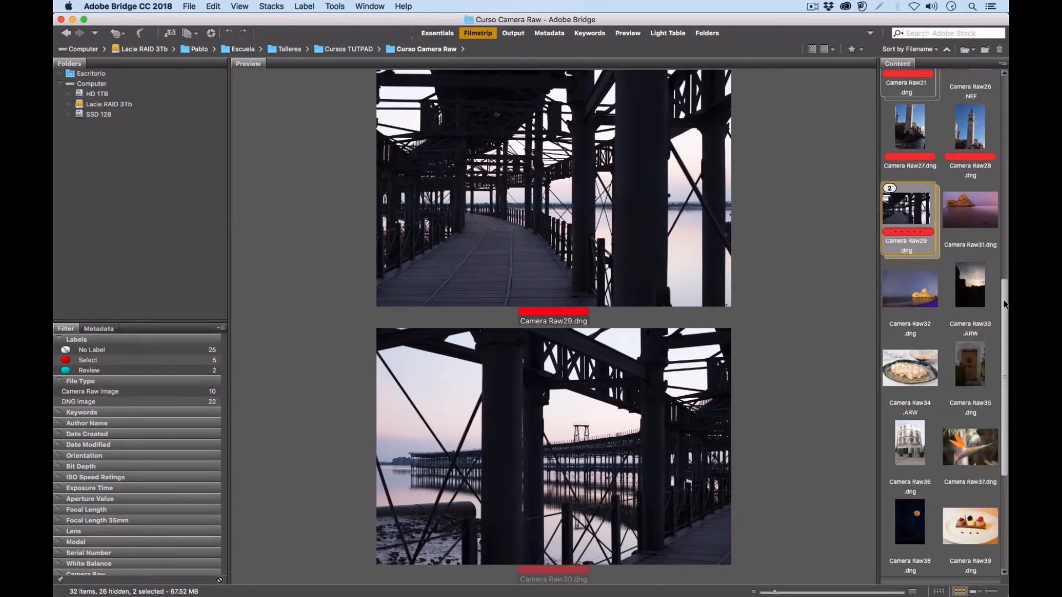
Review the folder's stacks, expanding and collapsing the Camera Raw07.dng sunset stack and previewing the neighbouring flower photo, Camera Raw14.dng.
left_click_drag(1005, 304, 977, 92)
scroll(978, 89, "down", 5)
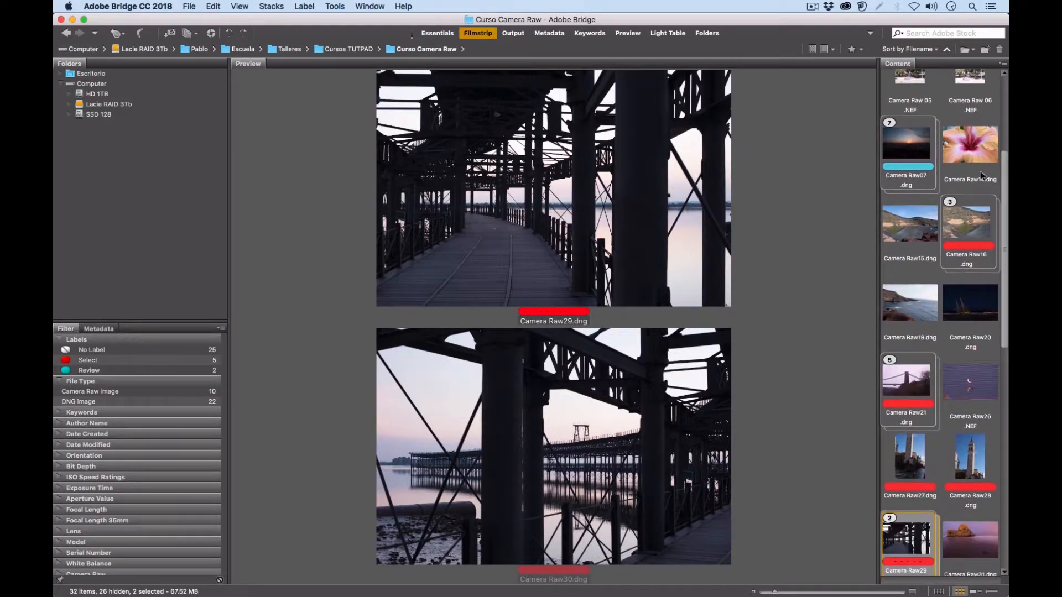
mouse_move(904, 130)
left_click(889, 123)
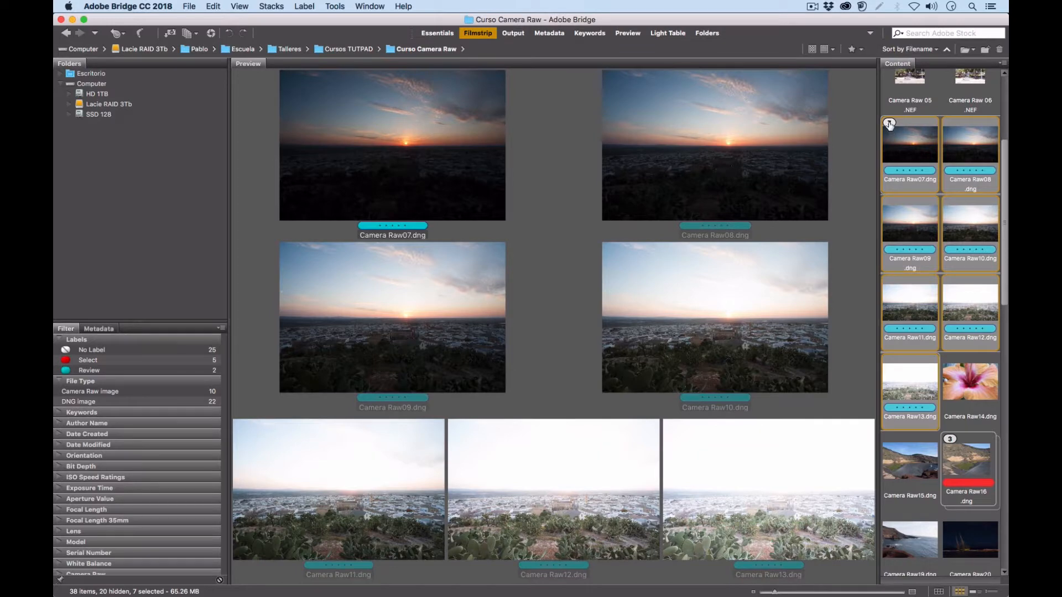
left_click(889, 122)
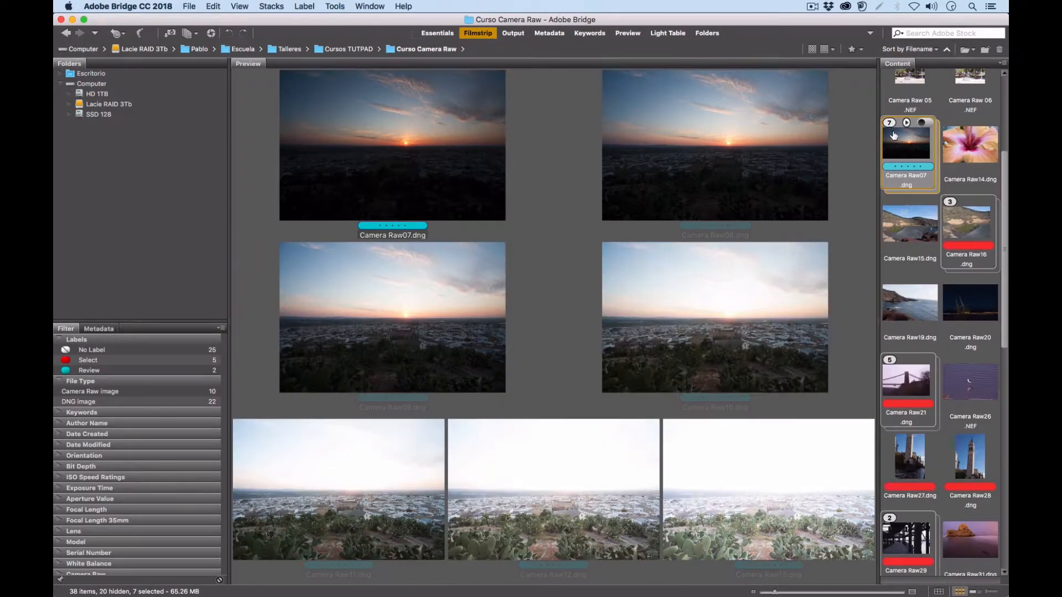
left_click(952, 153)
left_click(911, 220)
left_click(955, 166)
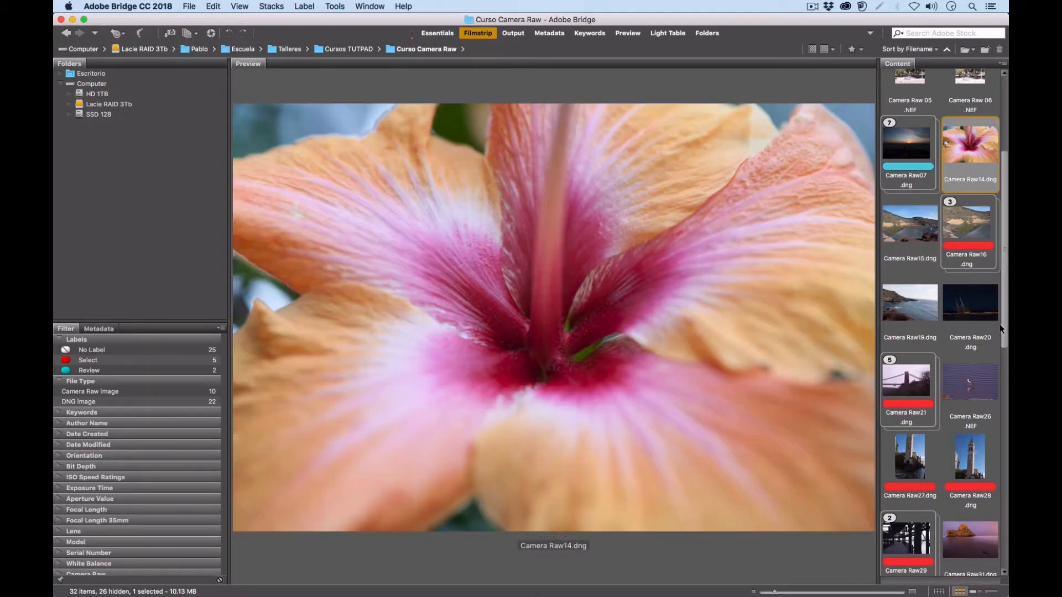
left_click_drag(1005, 326, 995, 567)
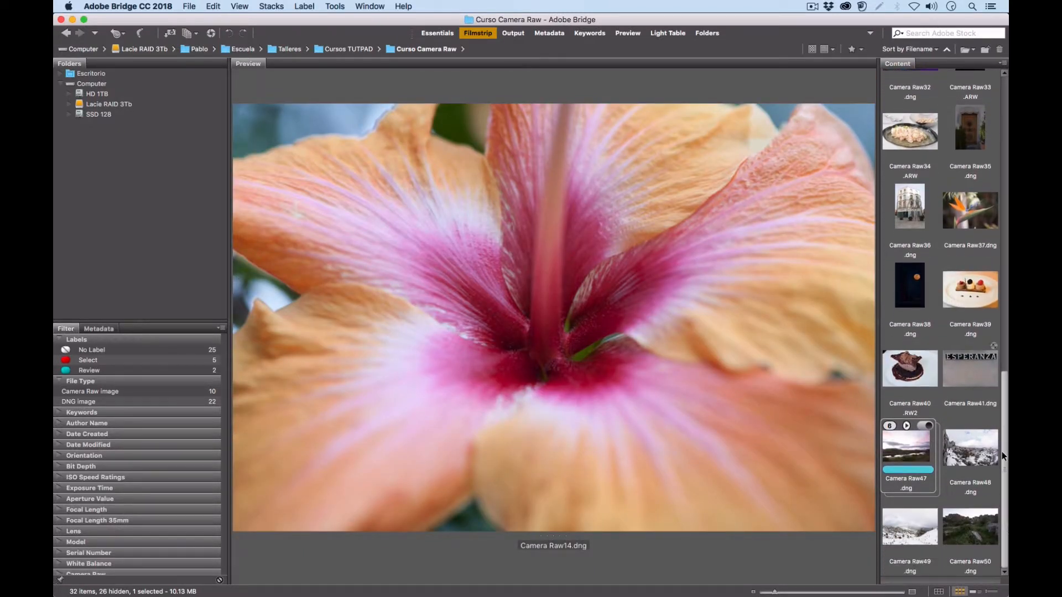
scroll(987, 336, "up", 15)
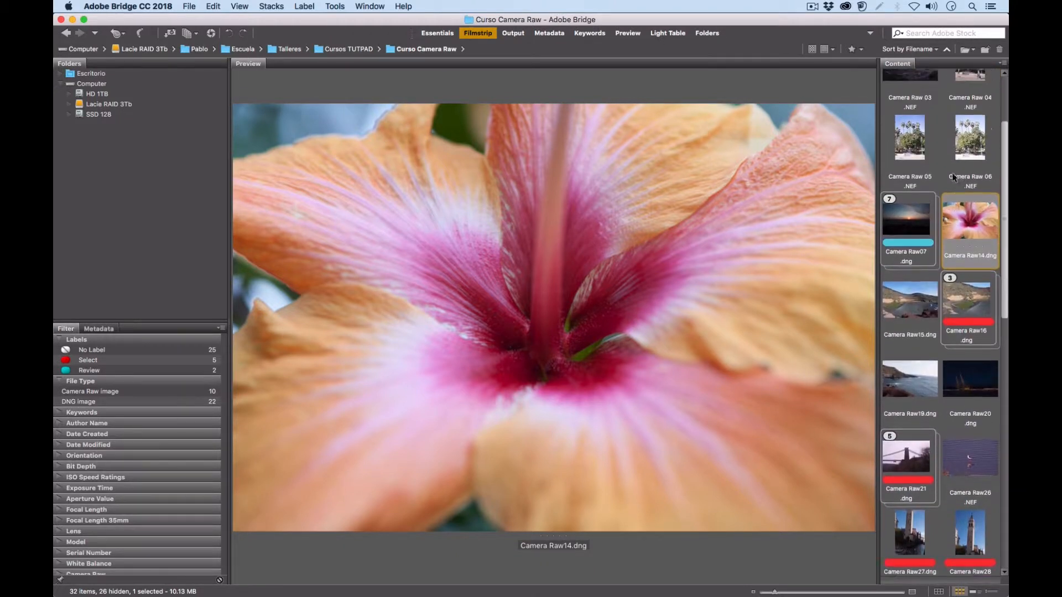
Preview the first three city photos, Camera Raw 01.NEF to Camera Raw 03.NEF, and return to Camera Raw 01.NEF.
left_click_drag(950, 146, 1006, 146)
left_click(928, 88)
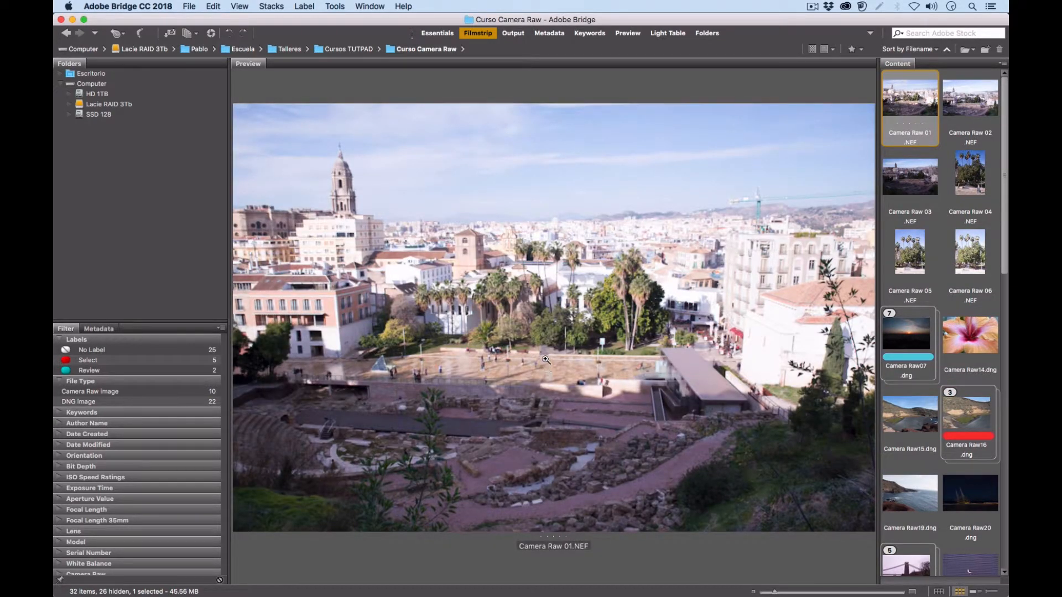
left_click(207, 32)
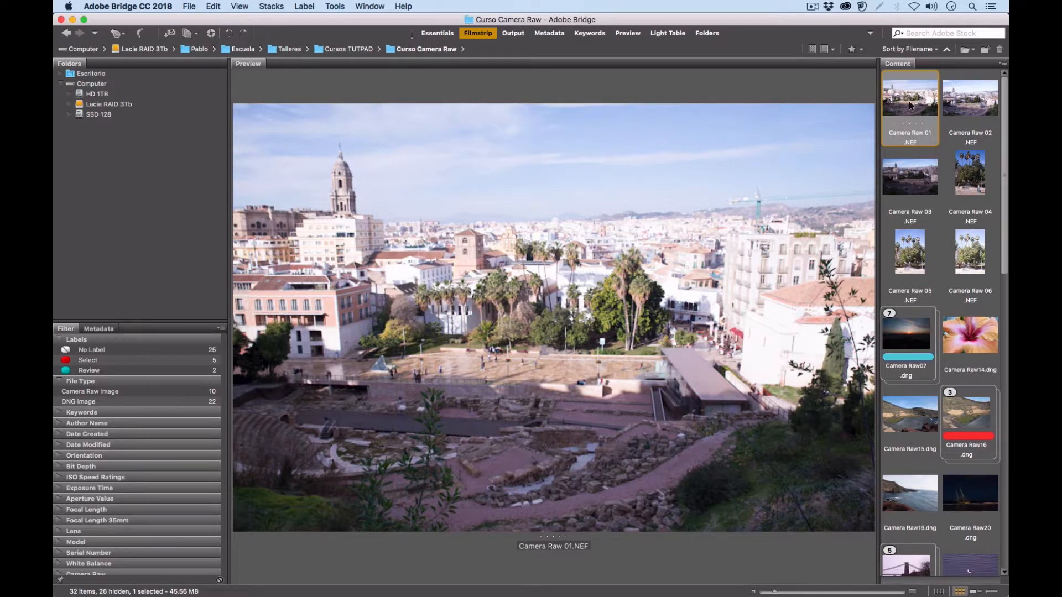
left_click(959, 105)
left_click(908, 169)
left_click(907, 108)
Inspect the rooftops and palm trees in Camera Raw 01.NEF at 100% with the loupe, and close the loupe.
left_click(553, 288)
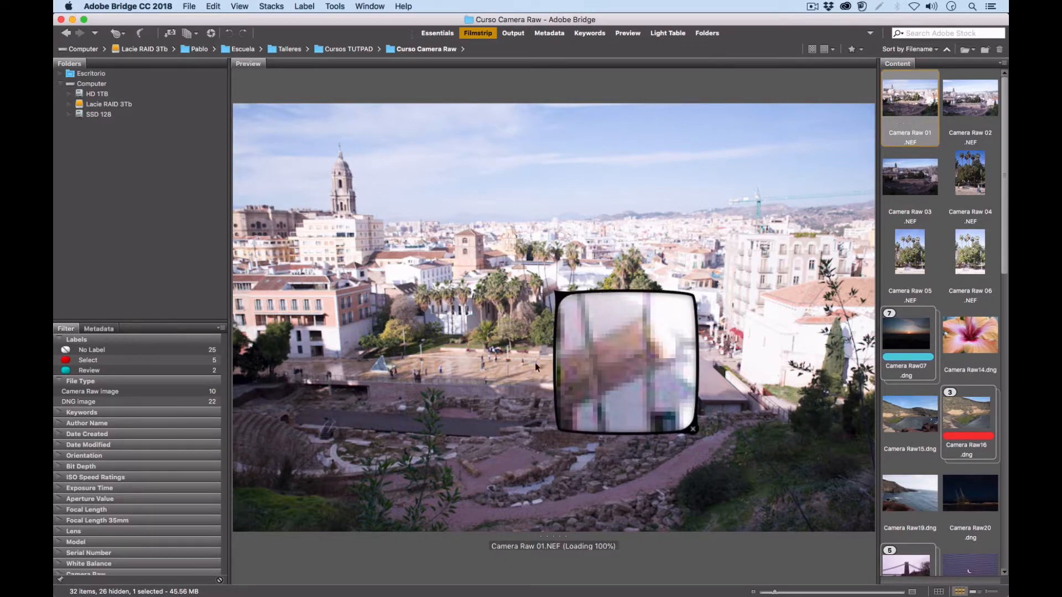
left_click_drag(628, 359, 489, 328)
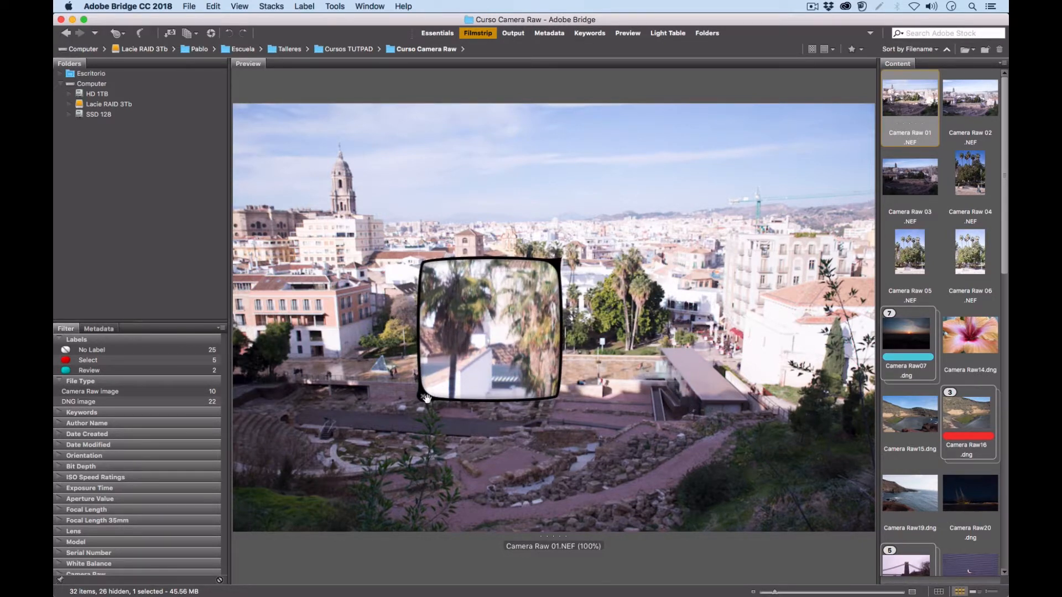
left_click(422, 398)
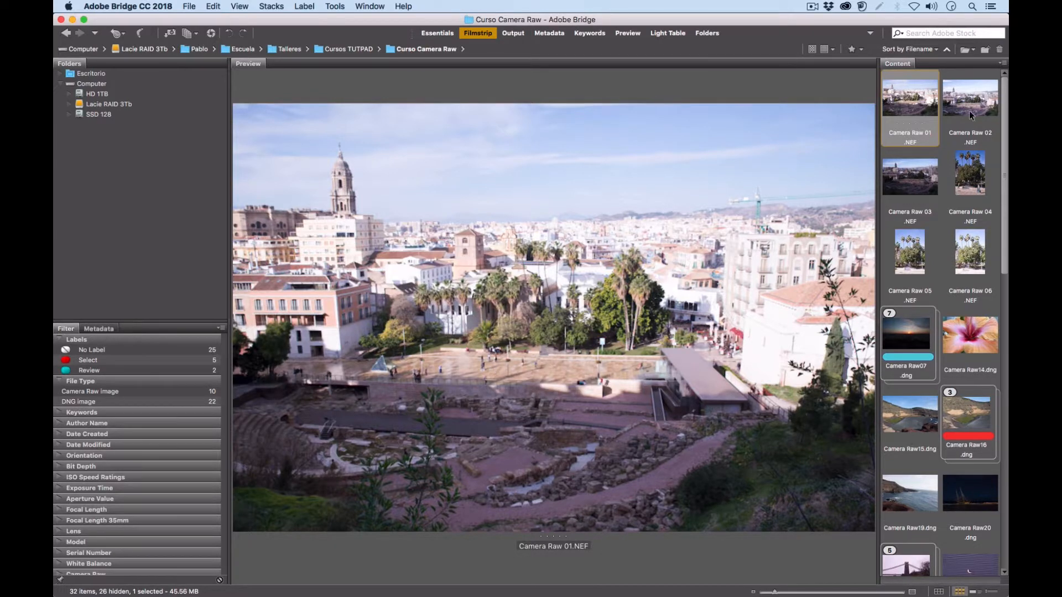
Select Camera Raw 01.NEF and check its options for opening in Camera Raw or with another program.
left_click(949, 118)
left_click(902, 133)
right_click(897, 102)
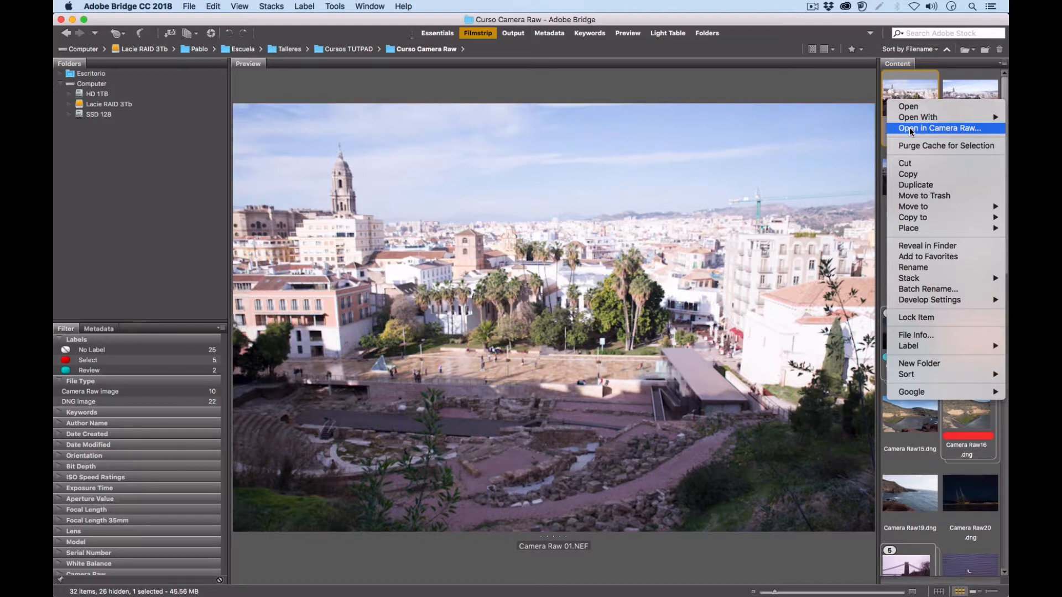
mouse_move(912, 119)
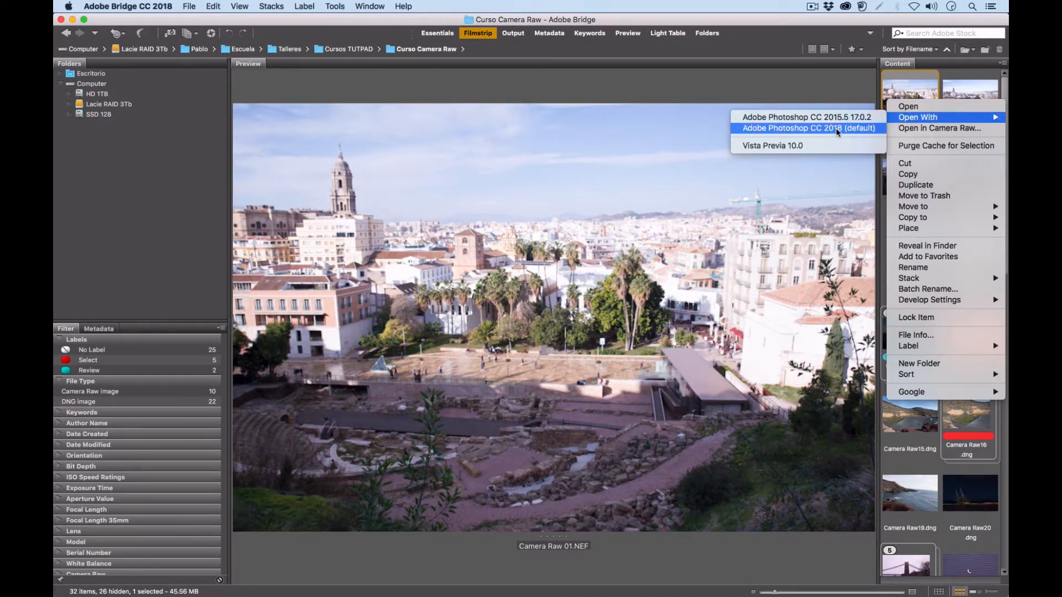
left_click(212, 36)
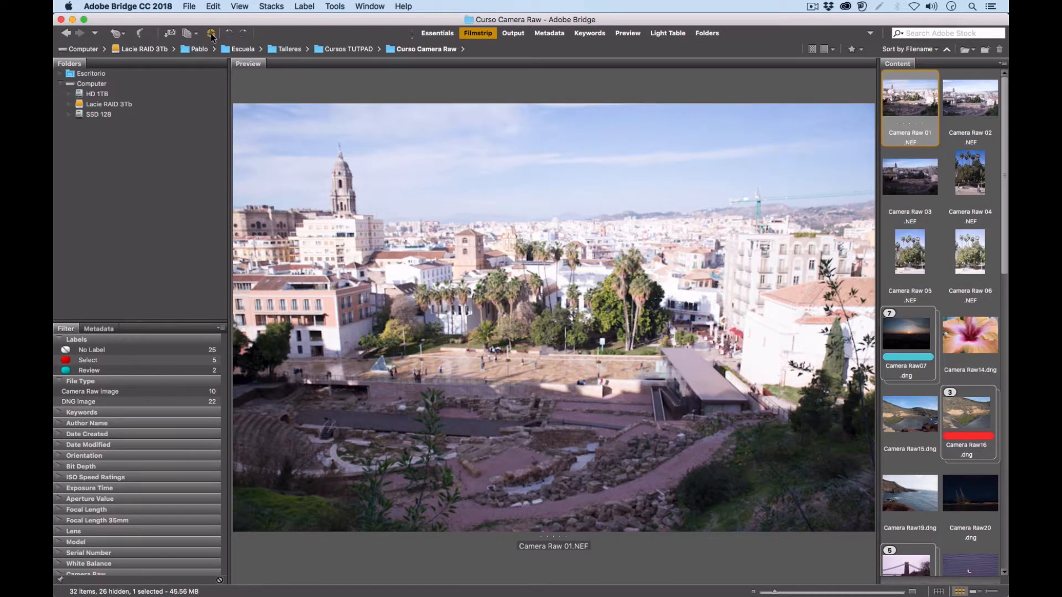
Open Camera Raw 01.NEF in Camera Raw, cancel back to the folder, and open and cancel it once more.
left_click(212, 36)
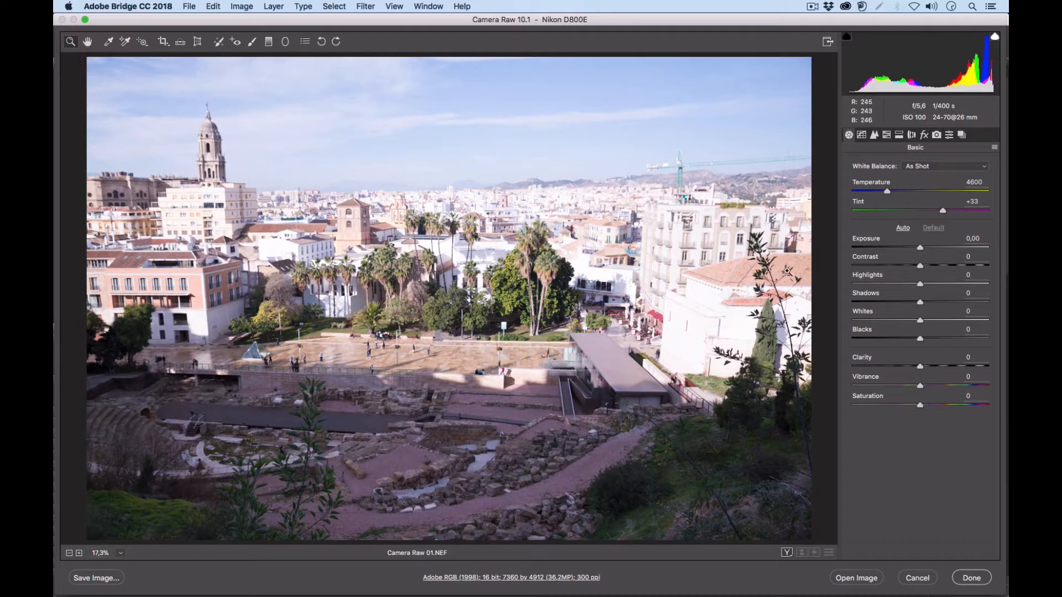
left_click(920, 579)
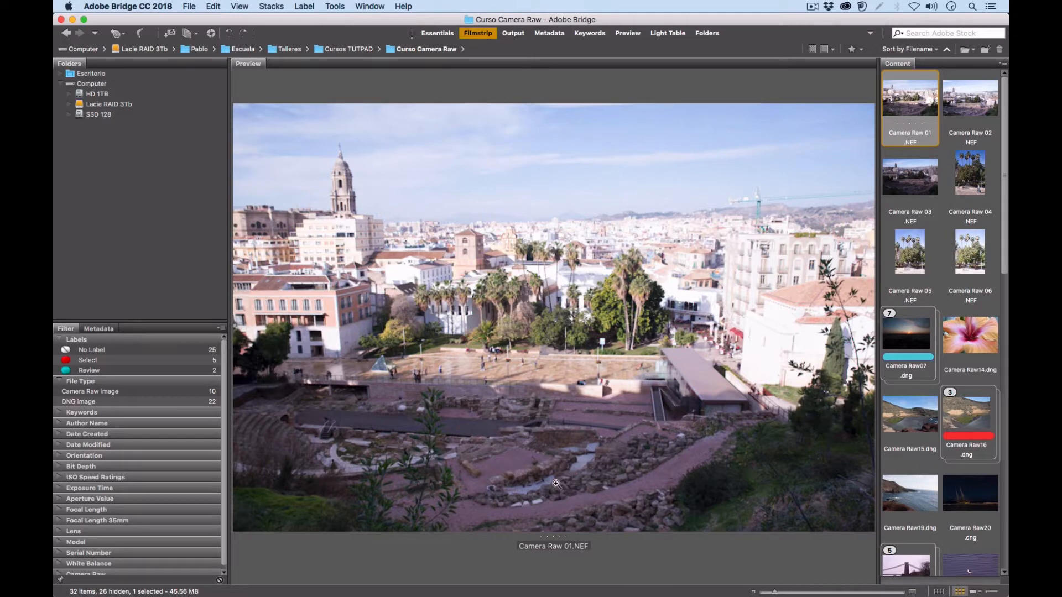
left_click(211, 33)
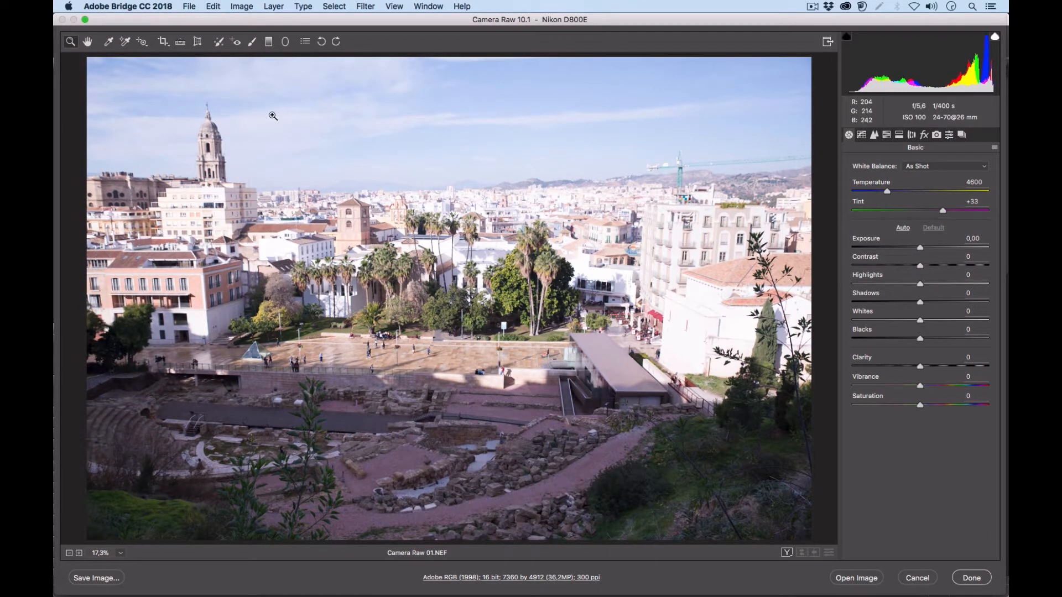
left_click(912, 578)
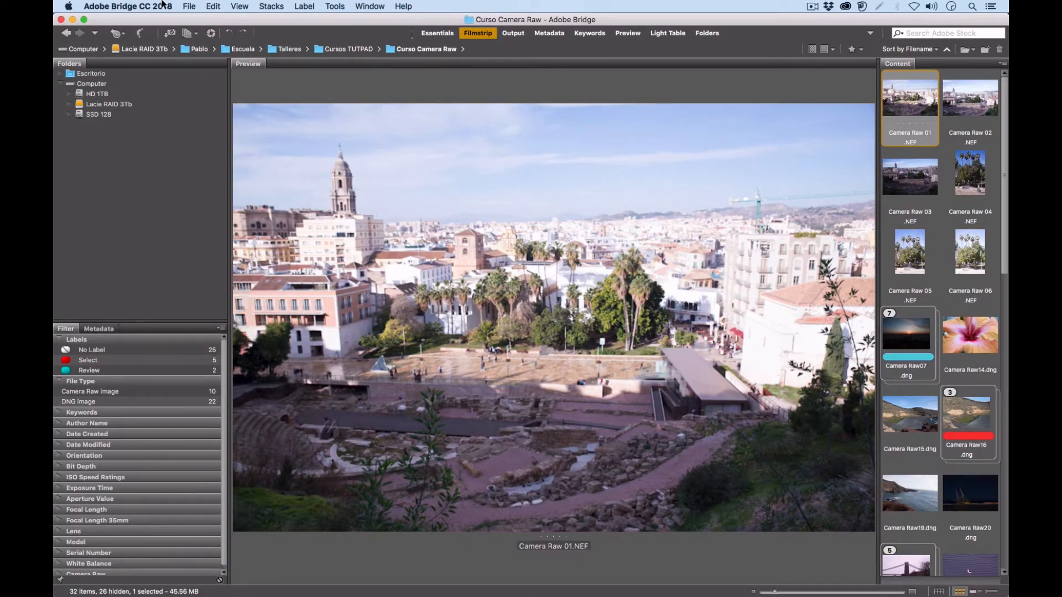
Open the Interface preferences and try the available colour themes, finishing with the lightest one.
left_click(142, 8)
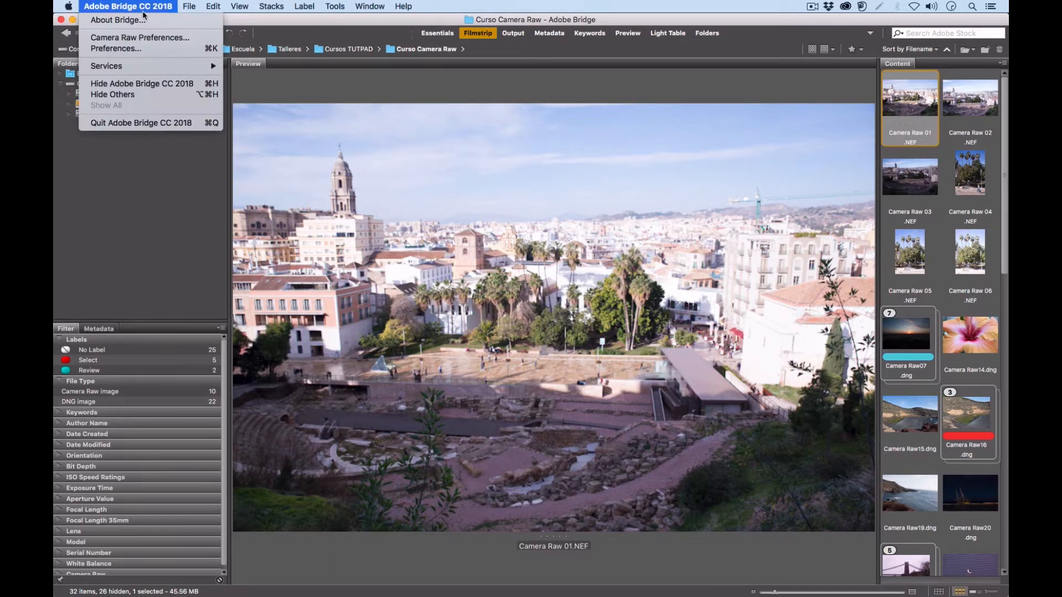
left_click(148, 51)
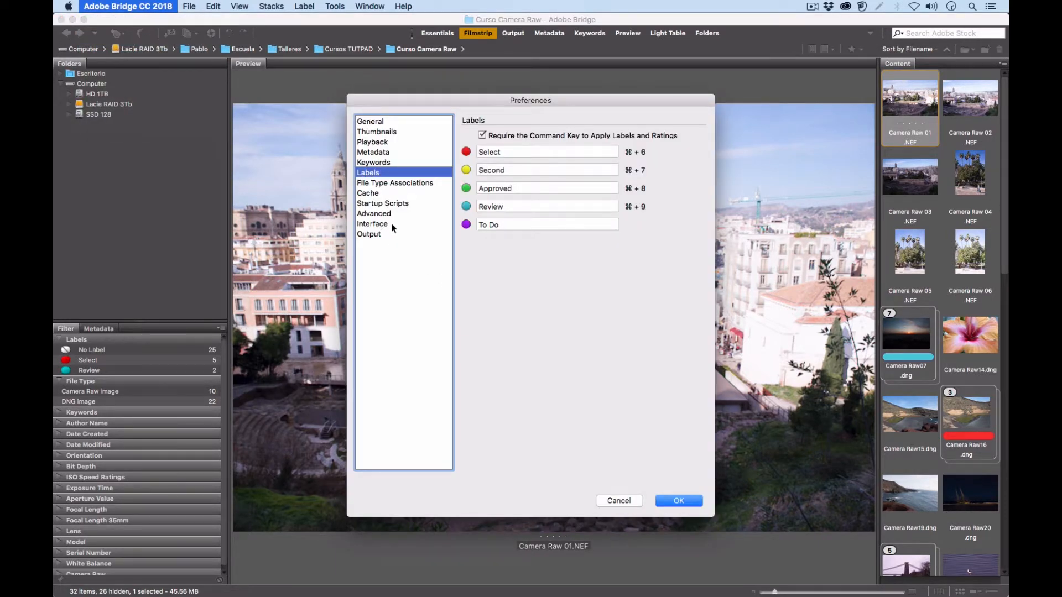
left_click(389, 224)
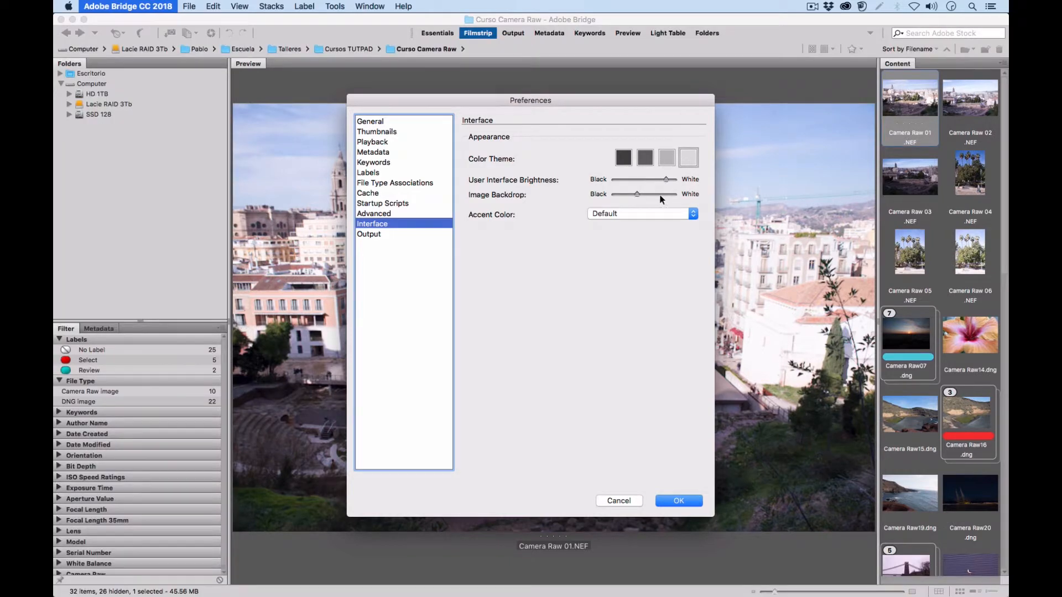
left_click(666, 158)
left_click(690, 158)
left_click(648, 160)
left_click(626, 160)
left_click(668, 160)
left_click(687, 160)
Try a lighter image backdrop, and darken both the user interface brightness and the image backdrop to full black.
left_click_drag(638, 194, 659, 194)
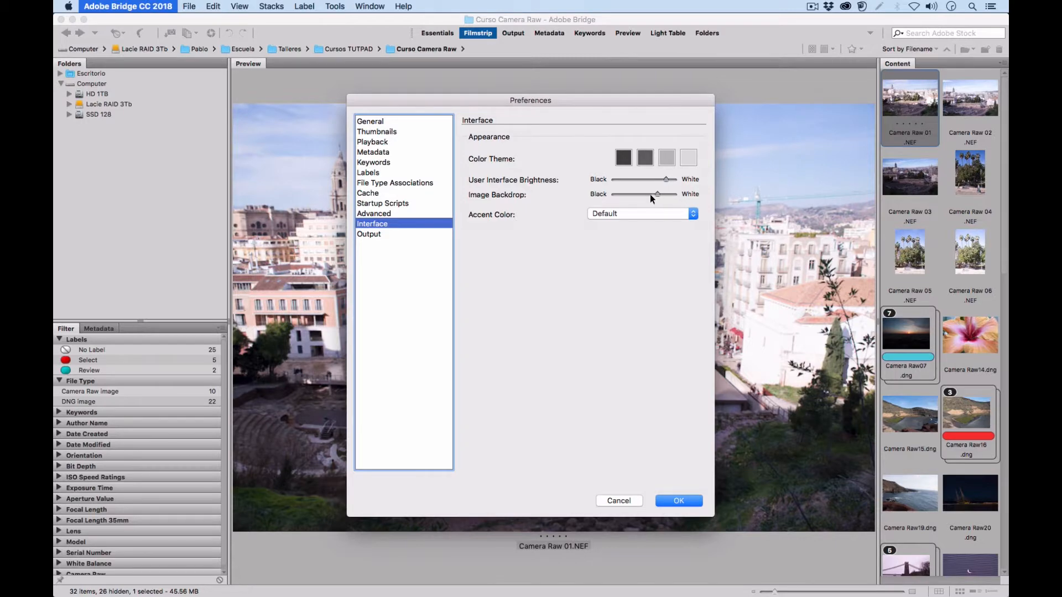
left_click_drag(657, 194, 608, 179)
left_click_drag(674, 194, 614, 194)
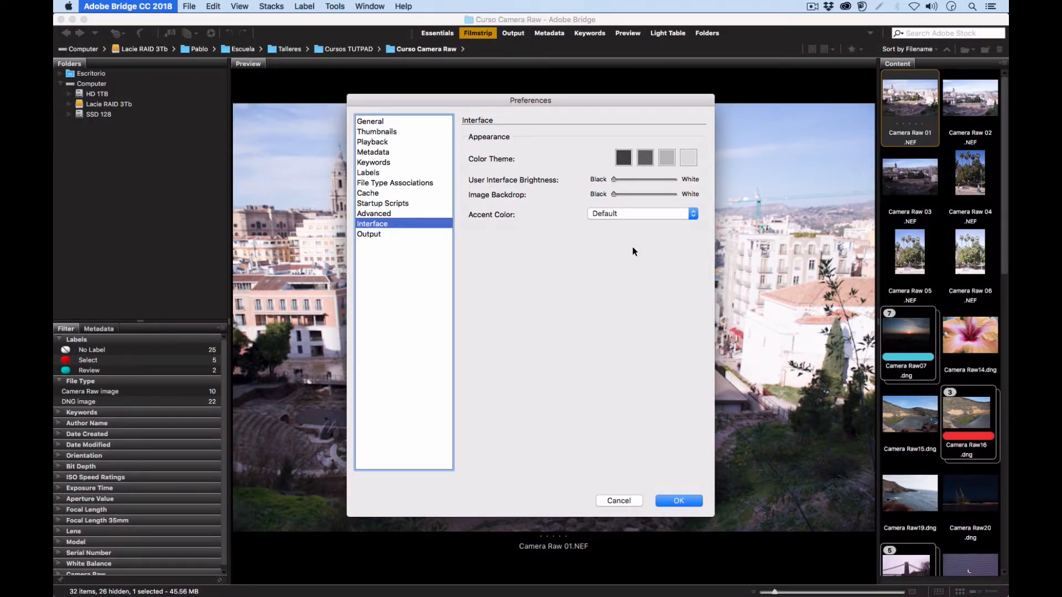
Set user interface brightness and image backdrop to a matching light grey, nearly three-quarters toward white, and apply the preferences.
left_click(664, 194)
left_click(663, 179)
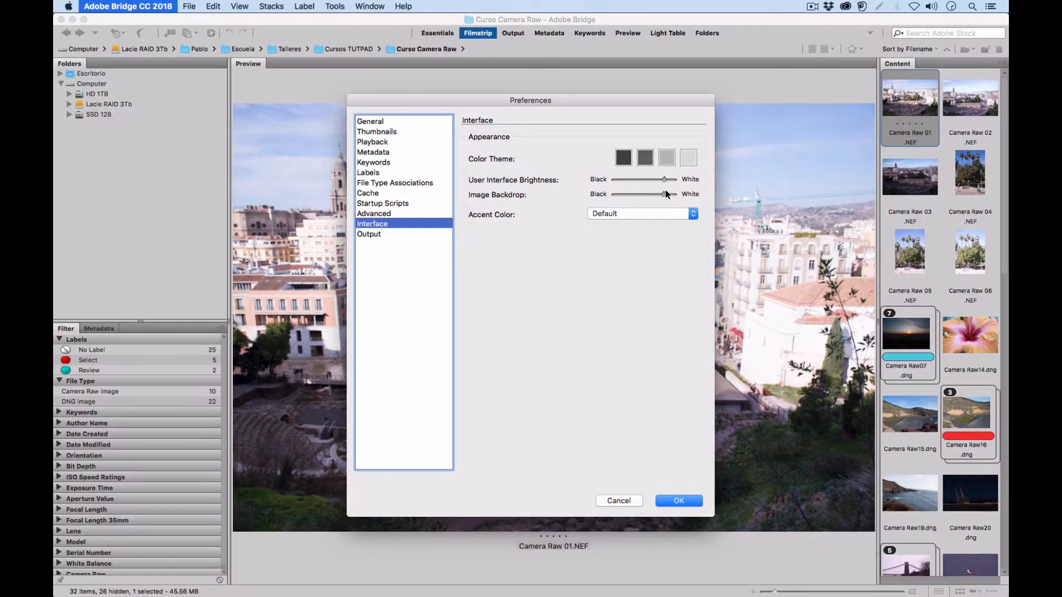
left_click_drag(663, 195, 659, 180)
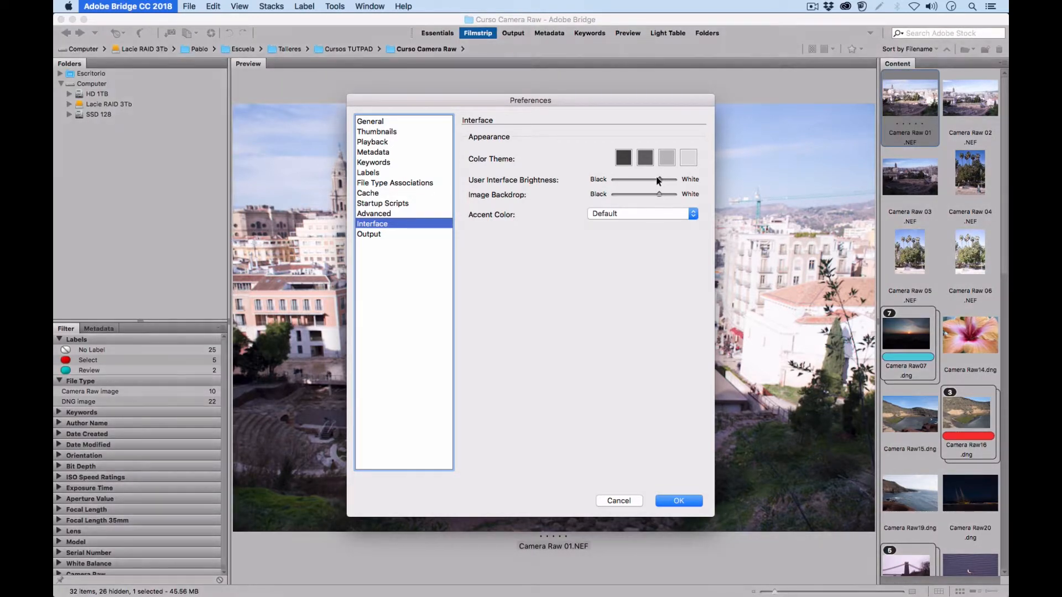
left_click(680, 501)
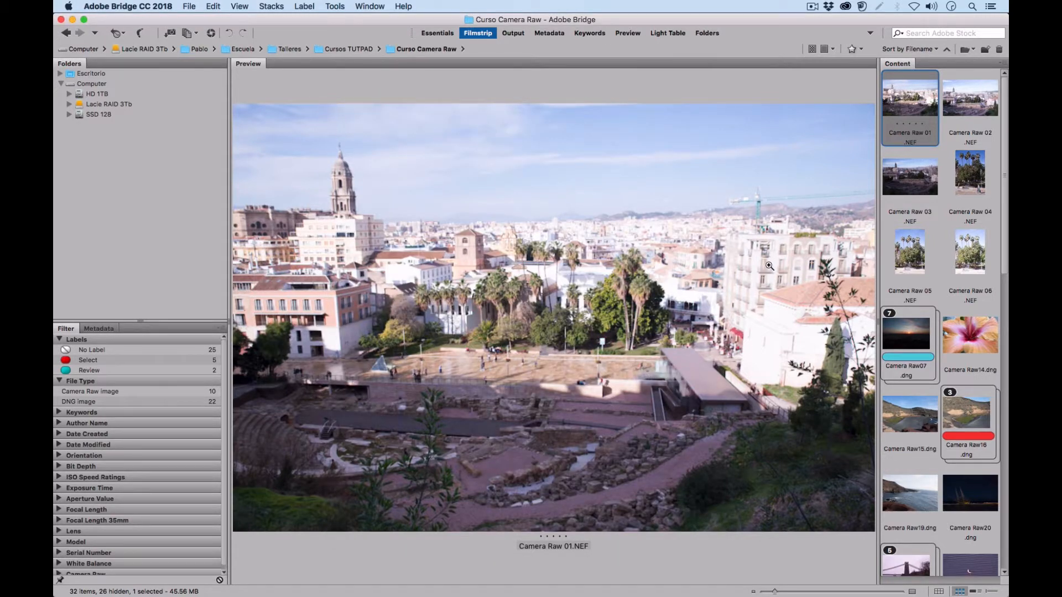
Check Camera Raw 01.NEF in Camera Raw with the light interface, cancel, and review the Interface preferences again.
left_click(211, 34)
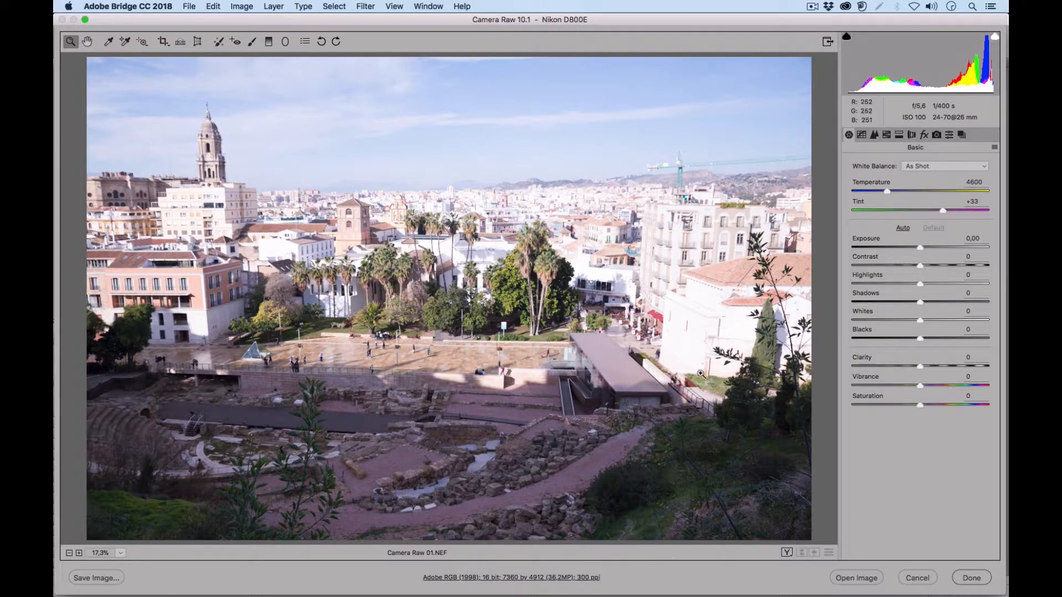
left_click(924, 579)
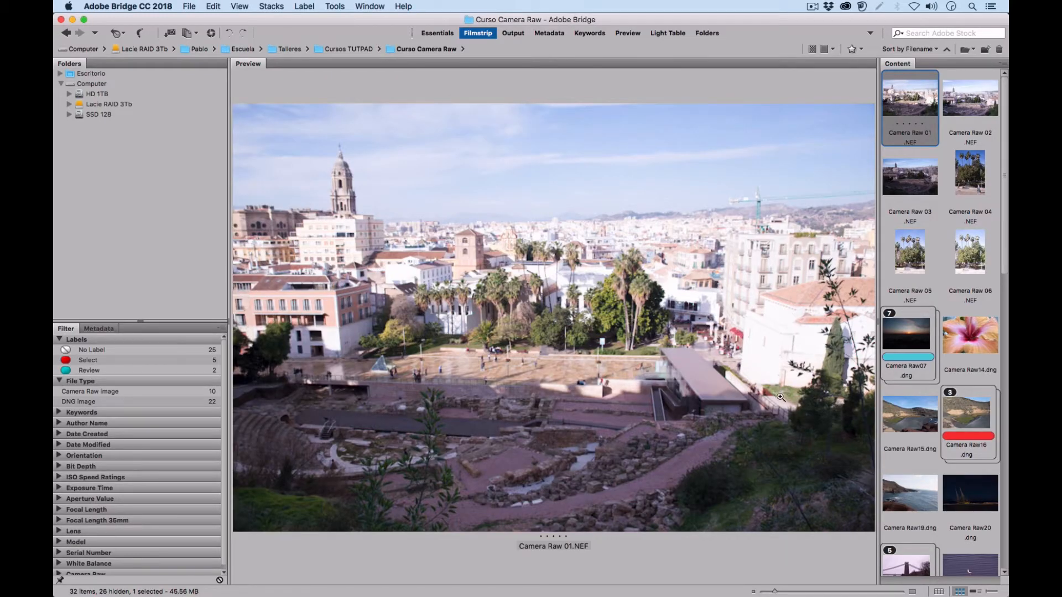
left_click(157, 7)
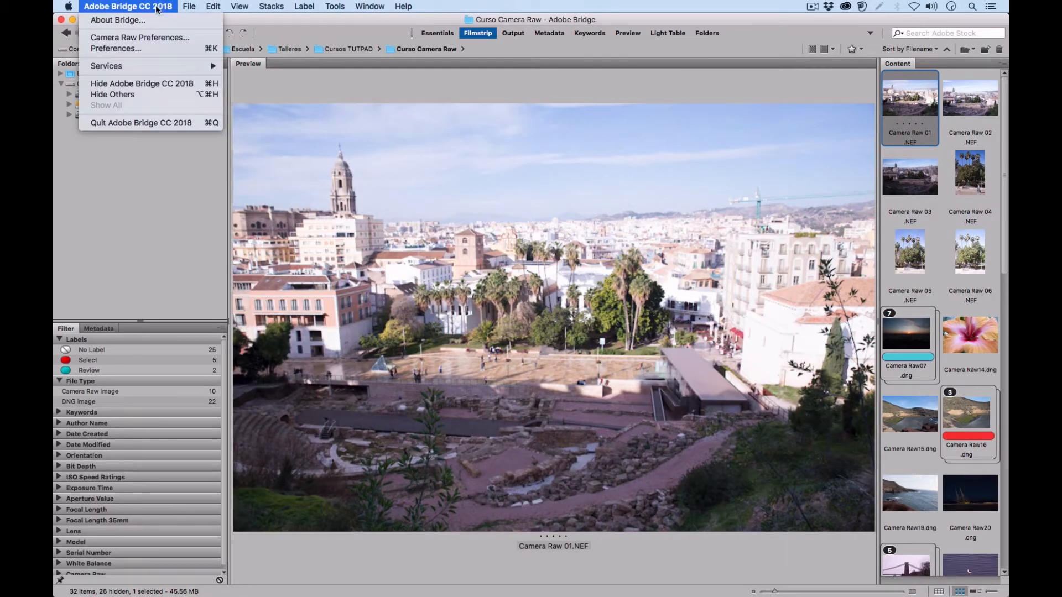
left_click(174, 50)
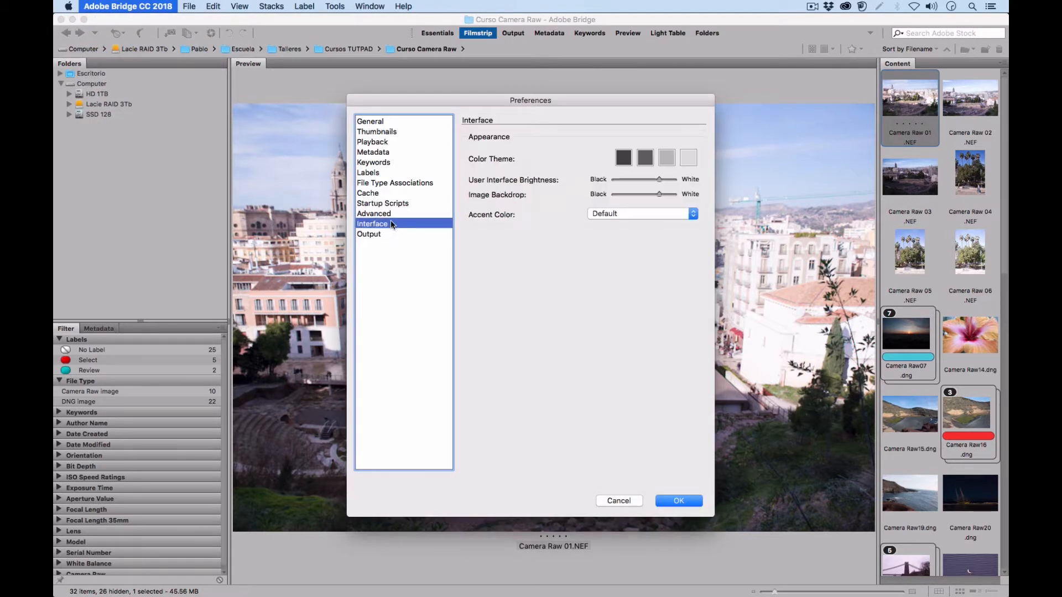
left_click(680, 502)
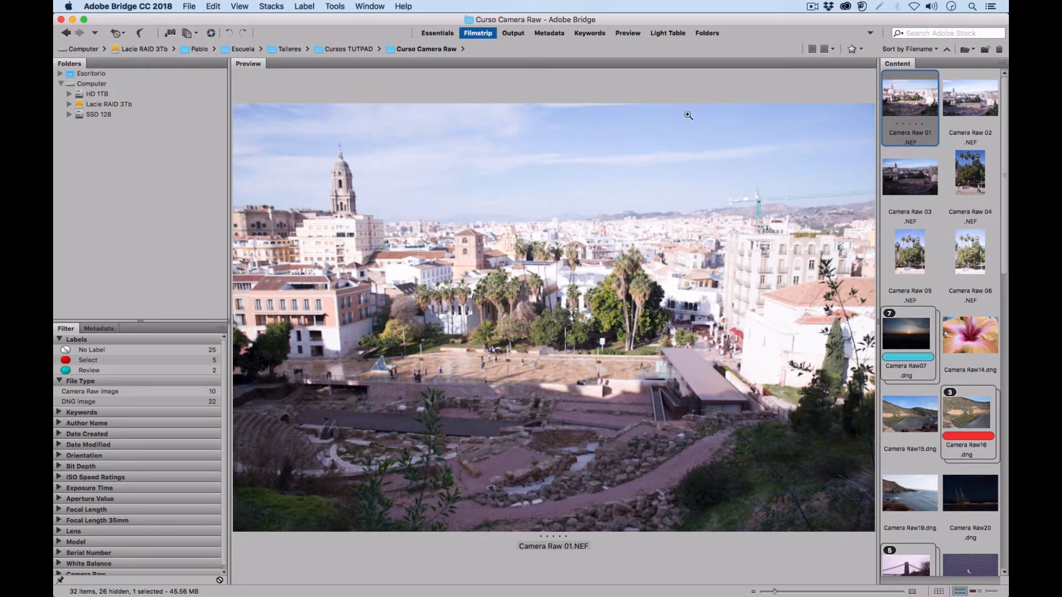
Open Camera Raw 01.NEF in Camera Raw again and expand its window to full screen.
left_click(211, 34)
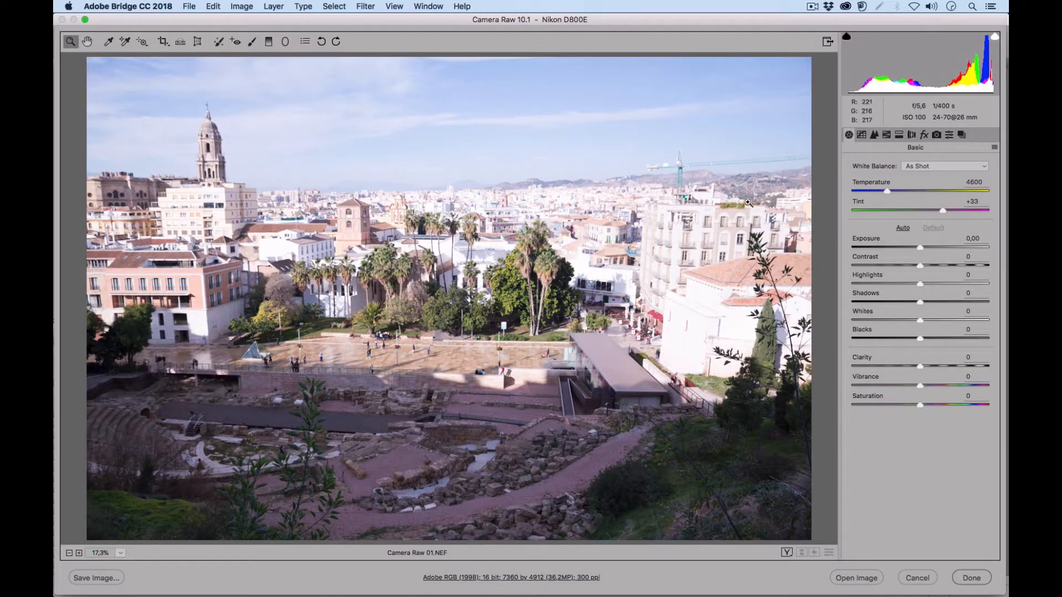
left_click(826, 41)
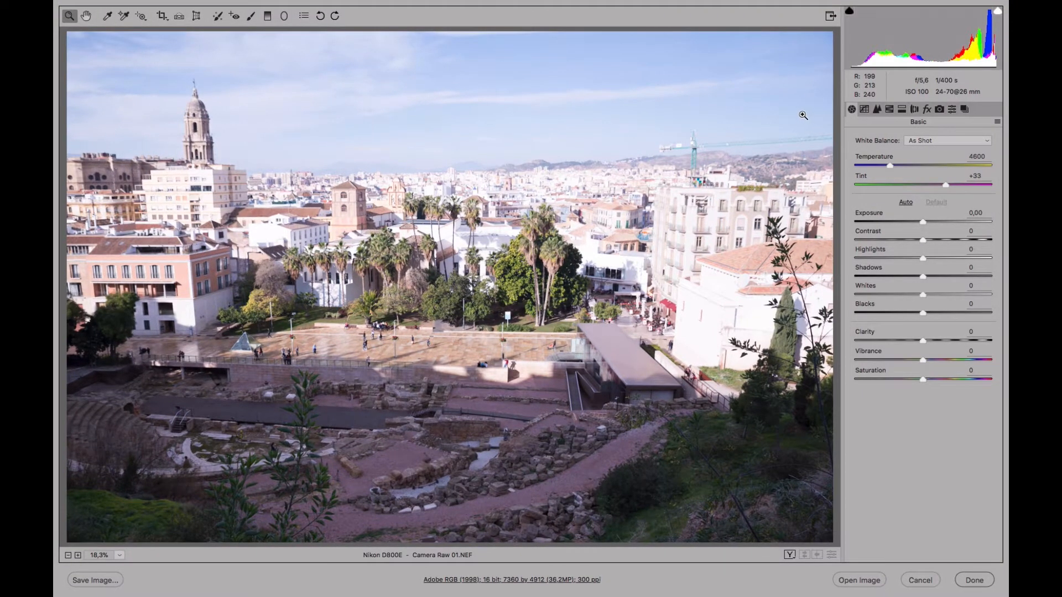
left_click(830, 15)
left_click(827, 42)
Review every Camera Raw adjustment section from Tone Curve through Split Toning and Camera Calibration to Snapshots, and return to Basic.
left_click(865, 110)
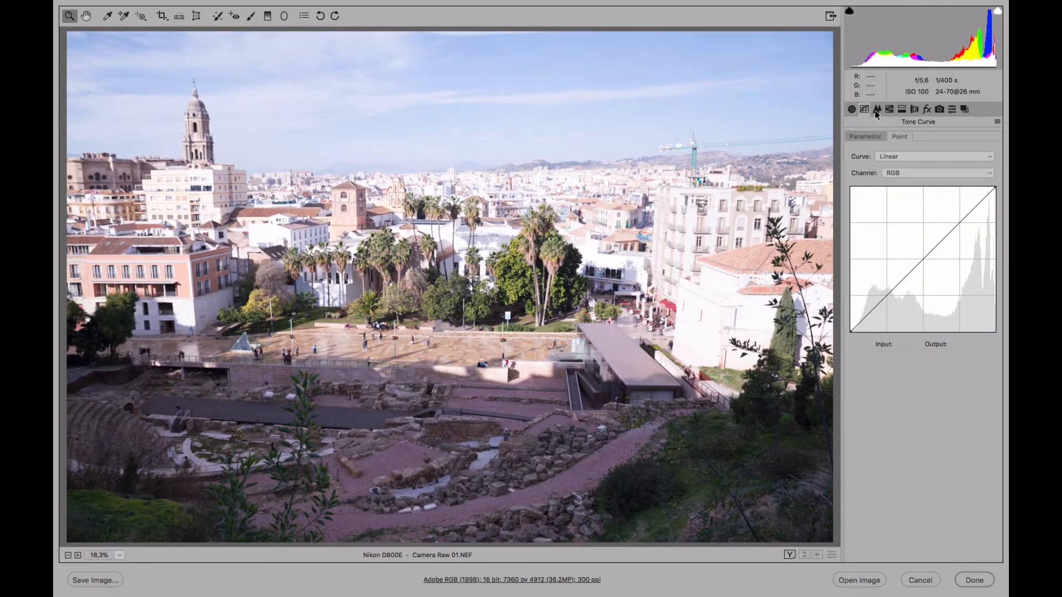
left_click(879, 110)
left_click(889, 110)
left_click(901, 110)
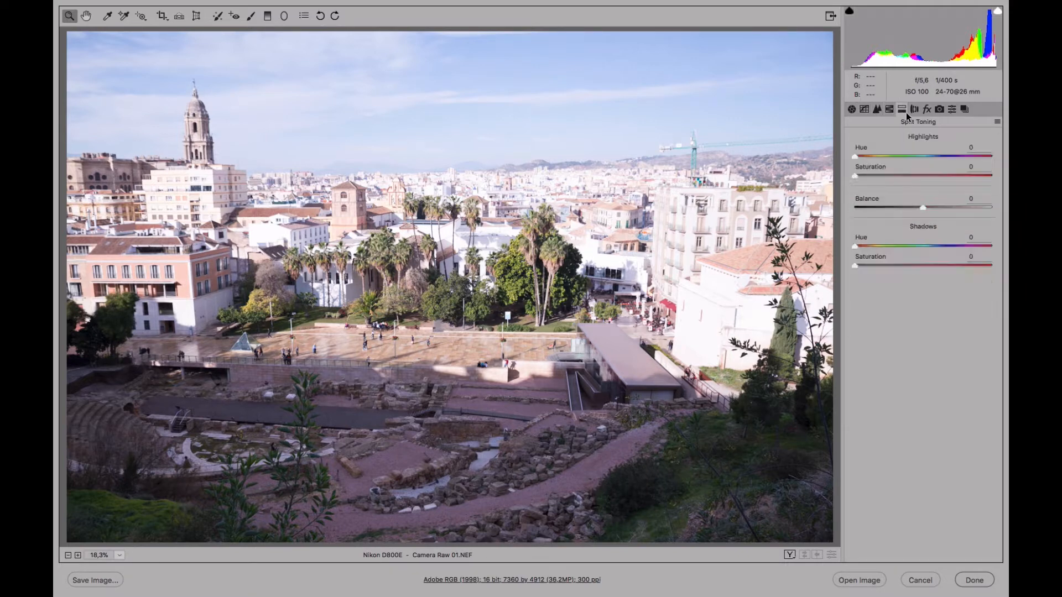
left_click(914, 110)
left_click(927, 110)
left_click(939, 110)
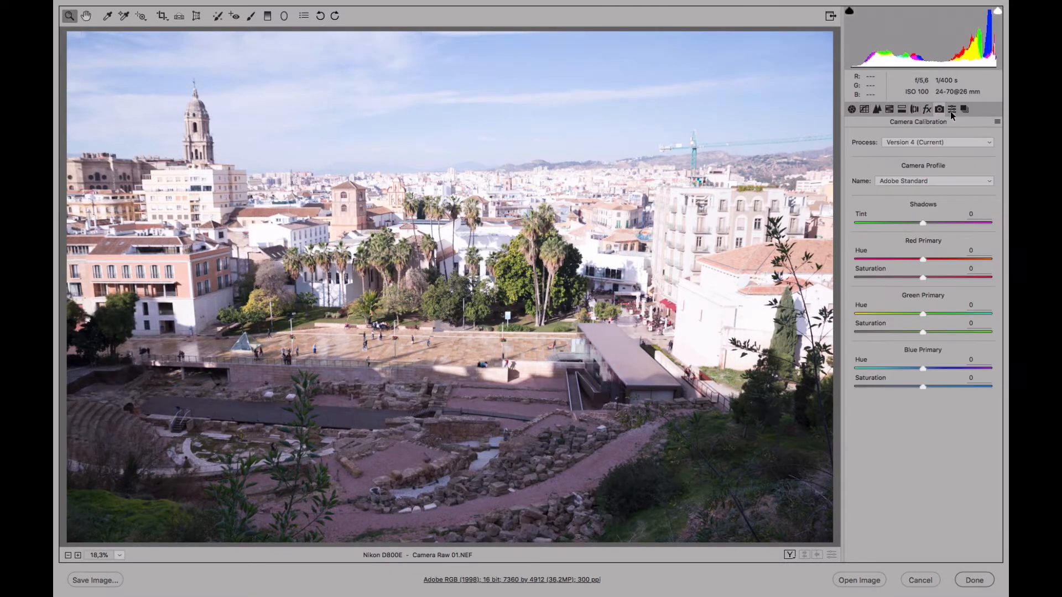
left_click(952, 110)
left_click(964, 110)
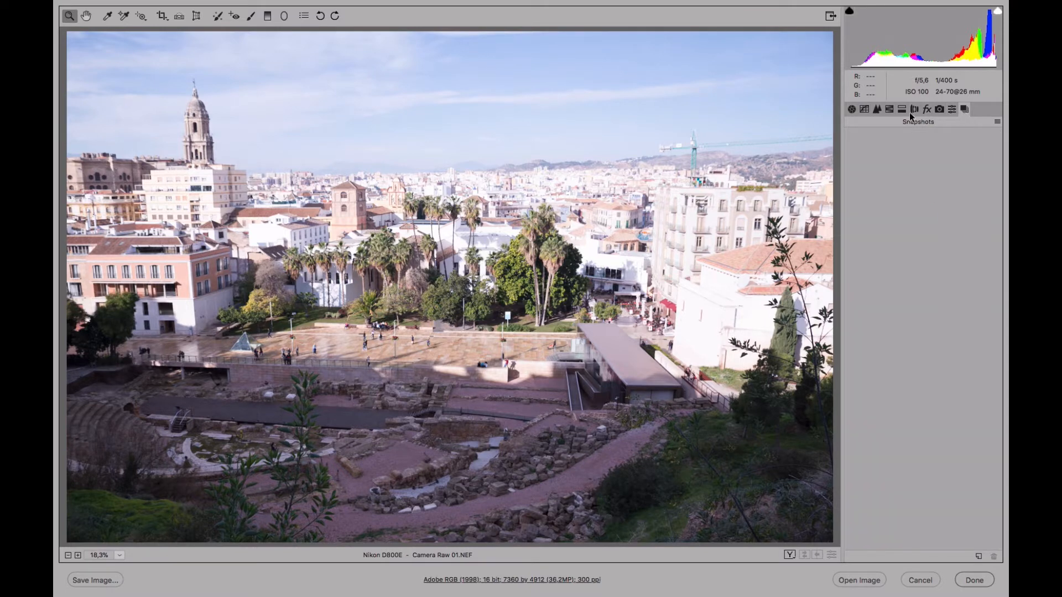
left_click(852, 110)
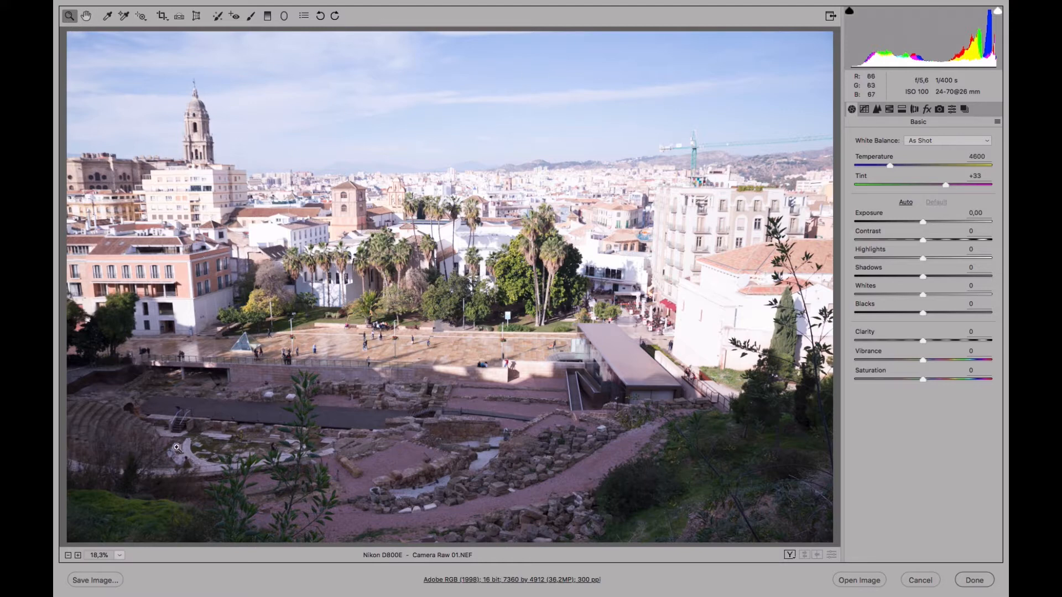
View the photo at preset zoom levels of 100%, 1600%, 12% and 6%.
left_click(120, 556)
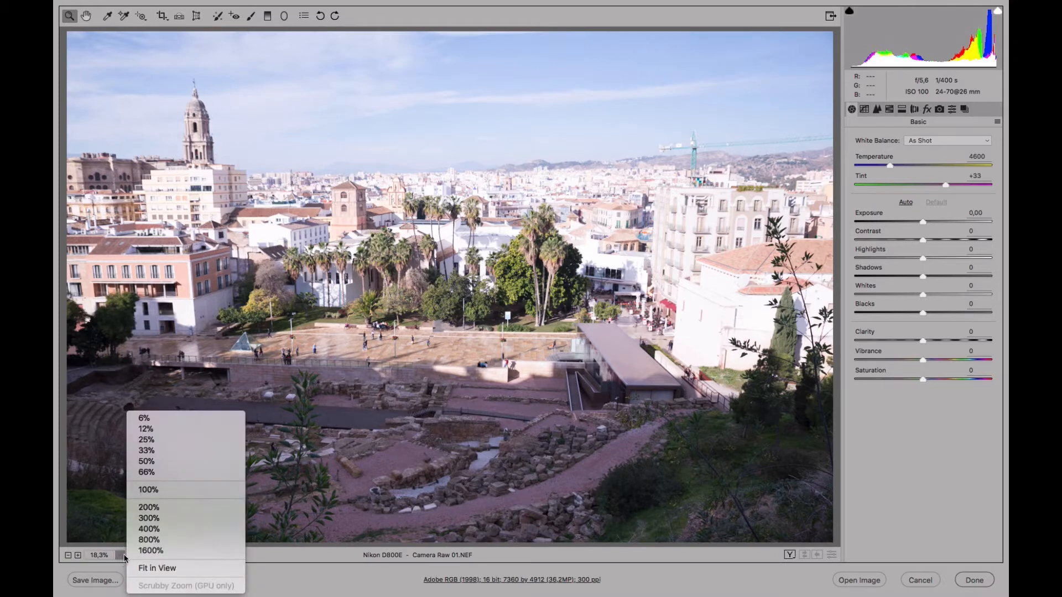
left_click(119, 556)
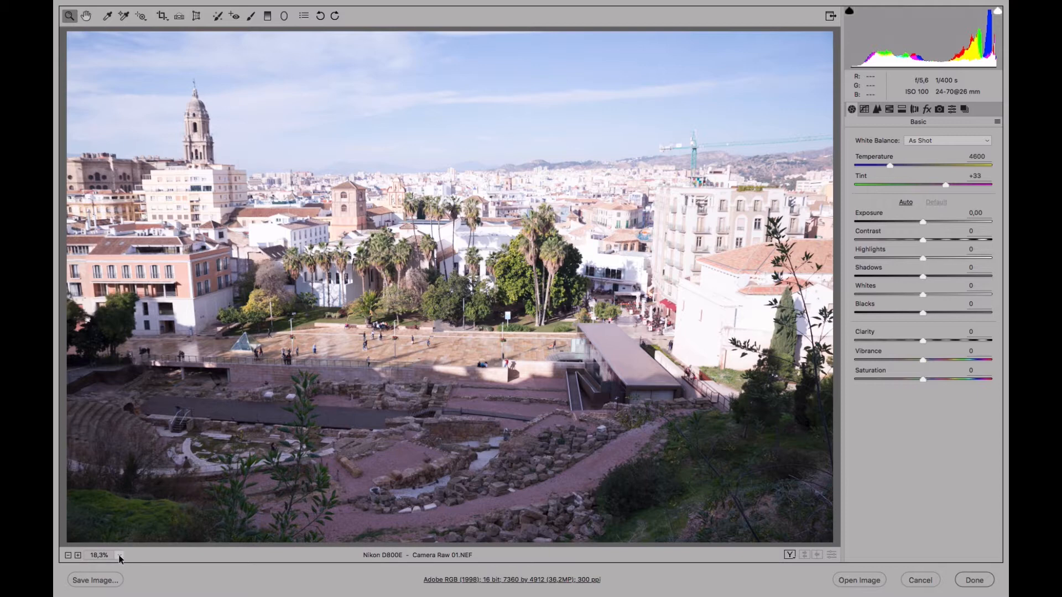
left_click(120, 556)
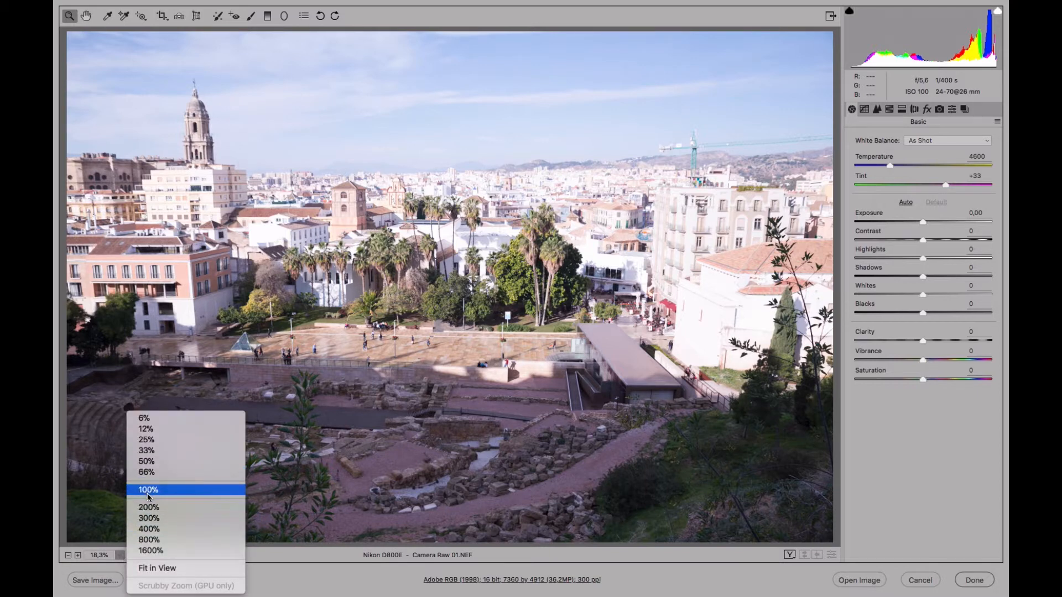
left_click(148, 494)
left_click(119, 556)
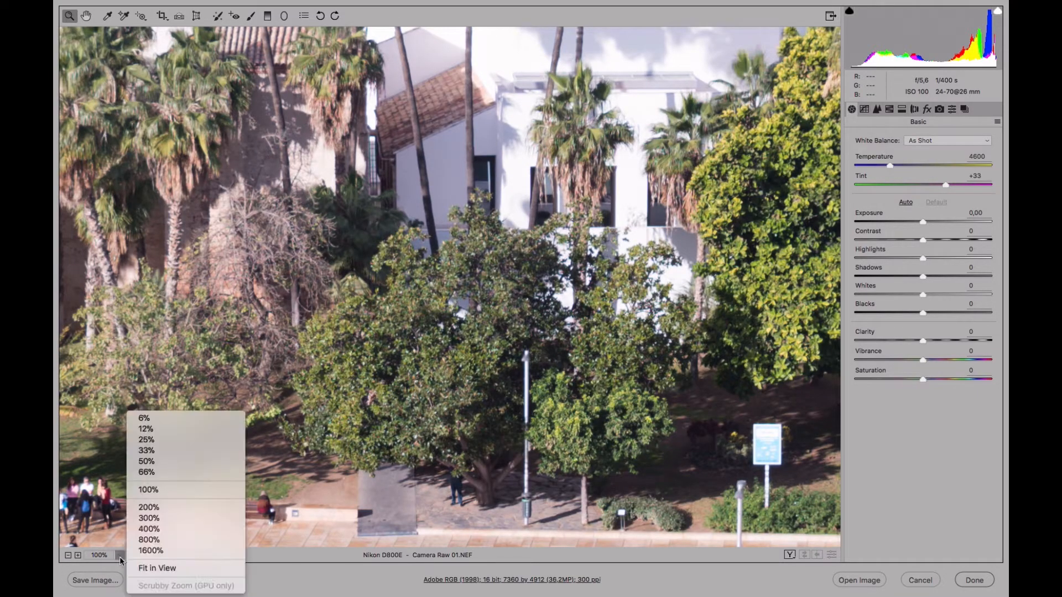
left_click(151, 550)
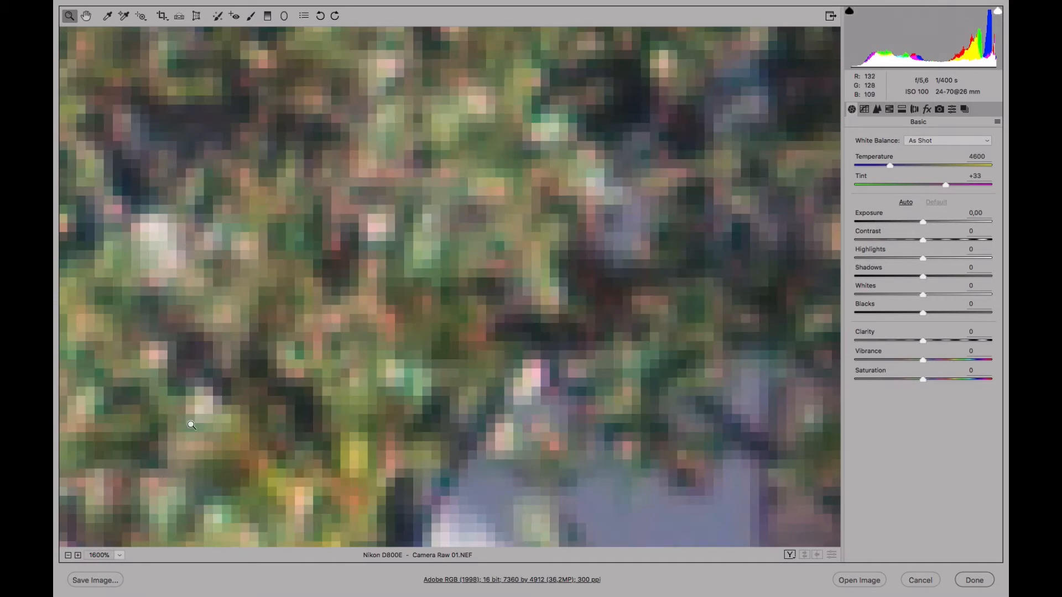
left_click(121, 555)
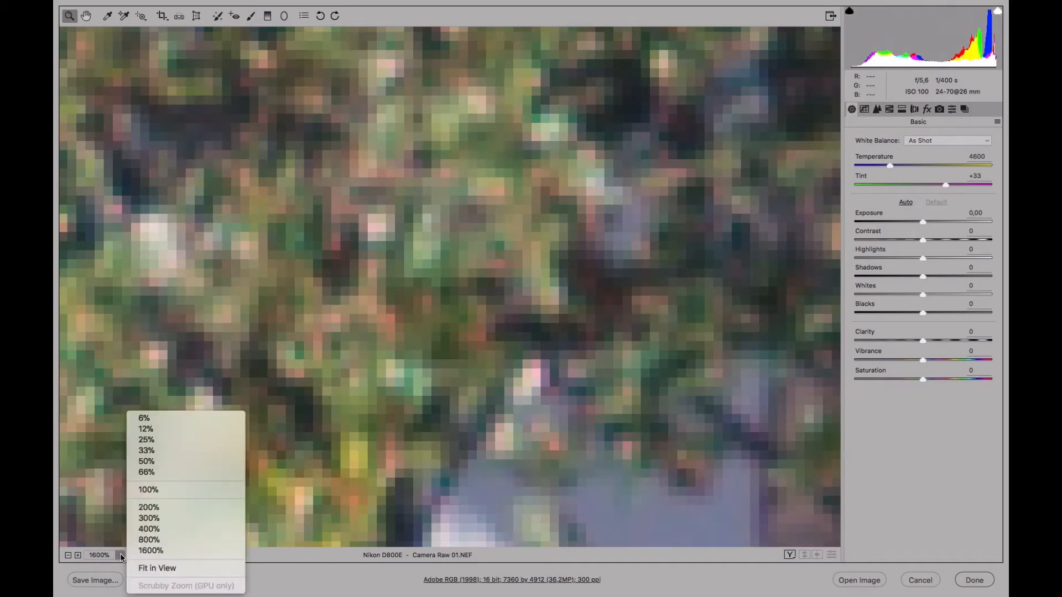
left_click(160, 430)
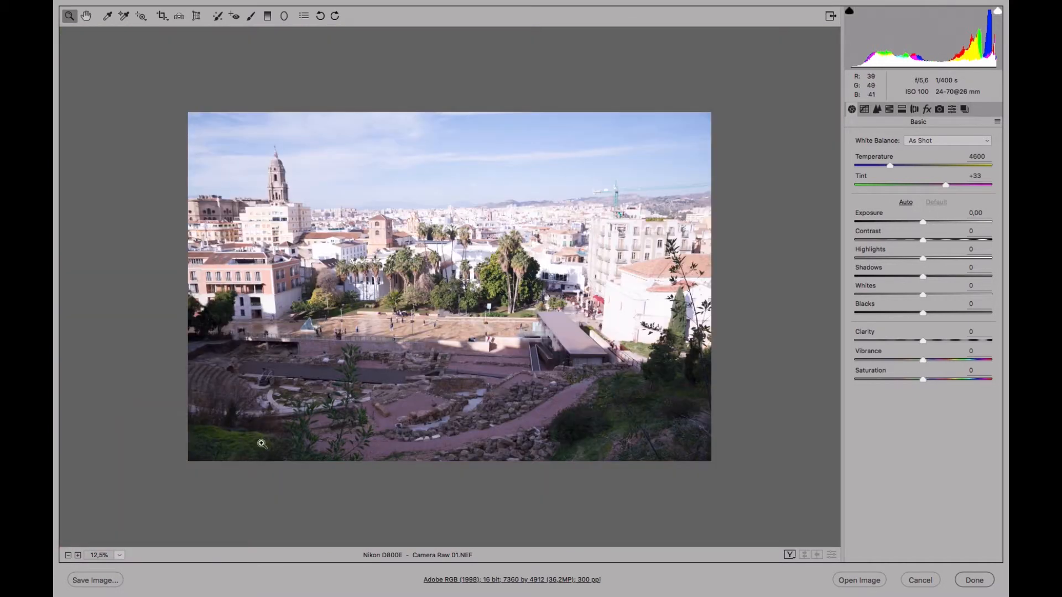
left_click(120, 555)
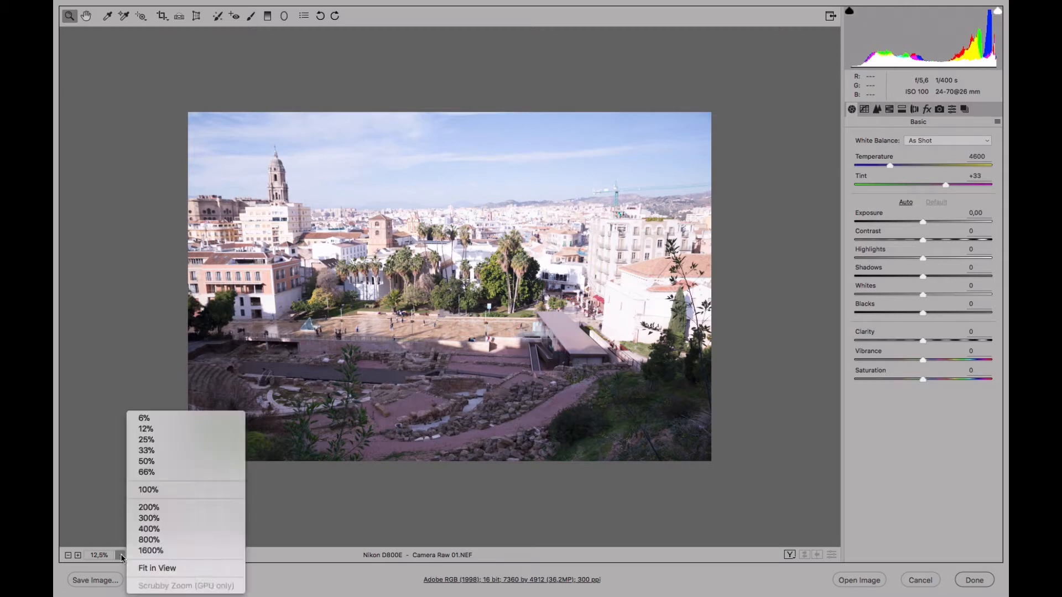
left_click(160, 419)
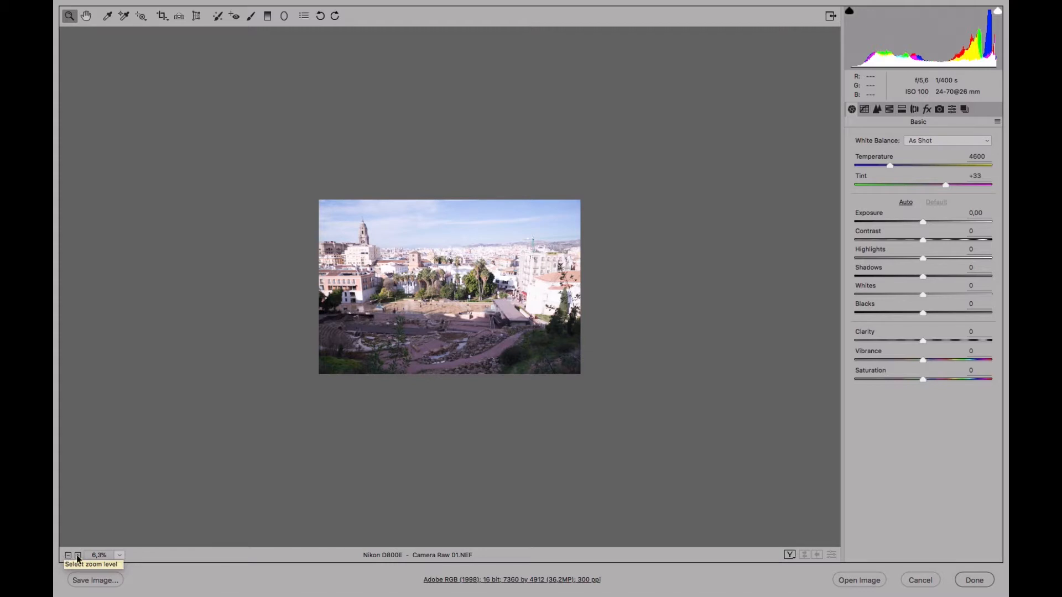
Magnify and reduce the plaza and palm trees with the Zoom tool, and fit the whole photo in view.
left_click(409, 303)
left_click(409, 303)
left_click(409, 303)
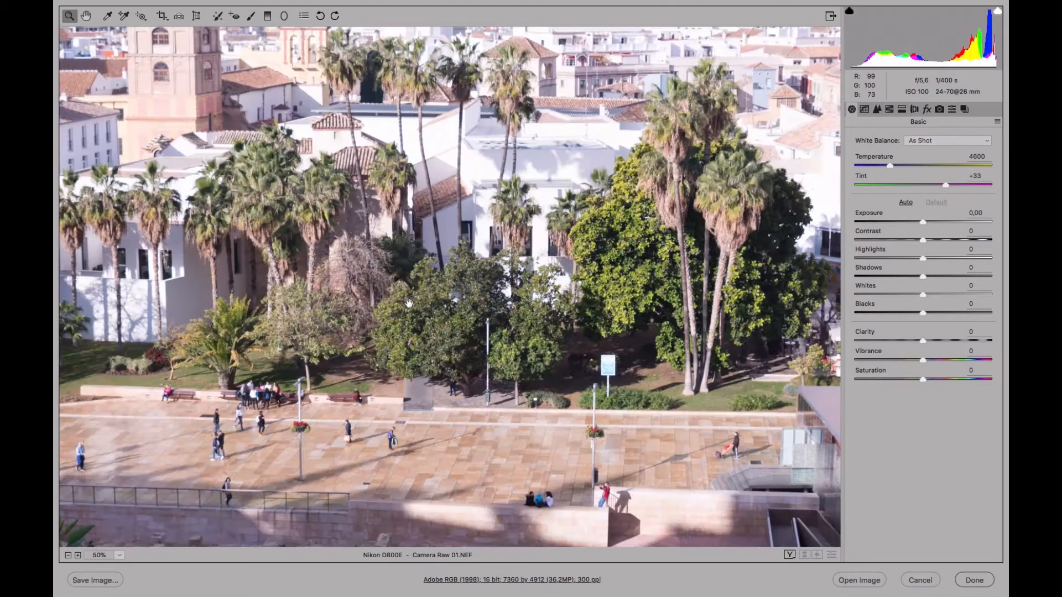
left_click(410, 303)
left_click(409, 303, "alt")
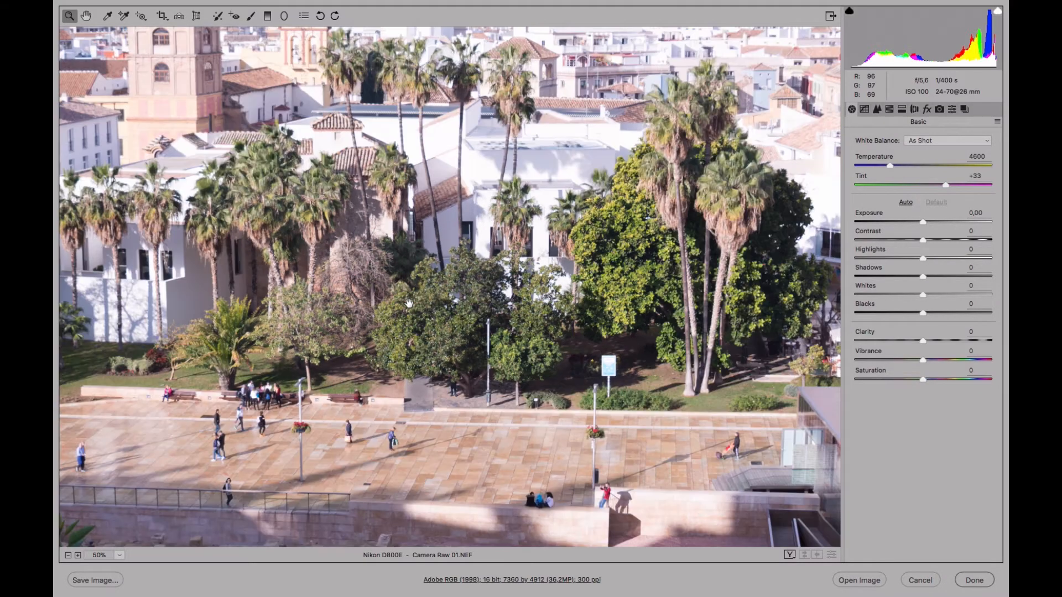
left_click(409, 303, "alt")
left_click(409, 303, "alt")
left_click(409, 303, "alt")
left_click(409, 303, "alt")
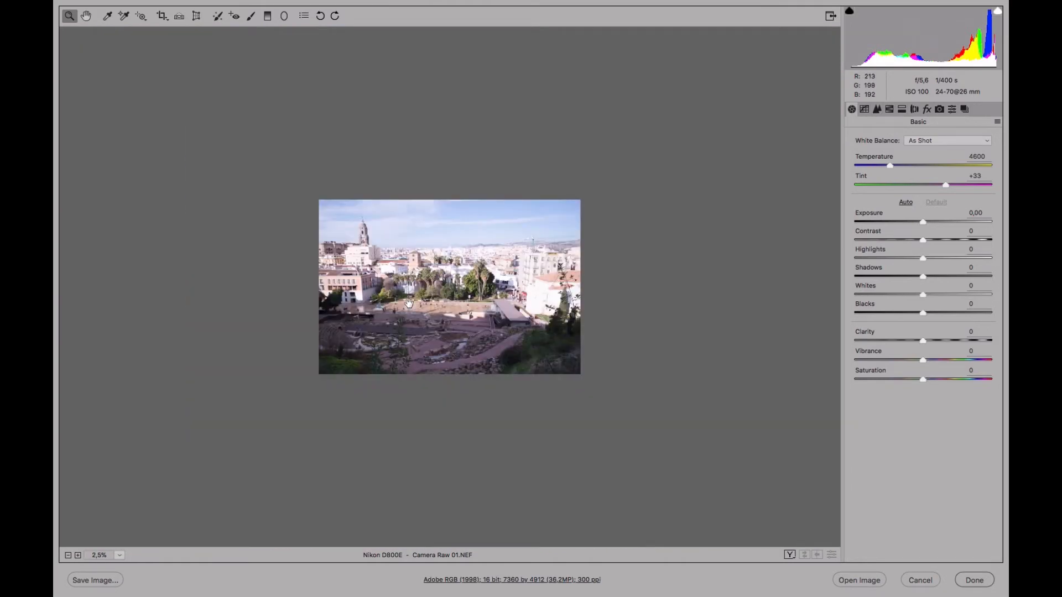
left_click(409, 303, "alt")
left_click(409, 303)
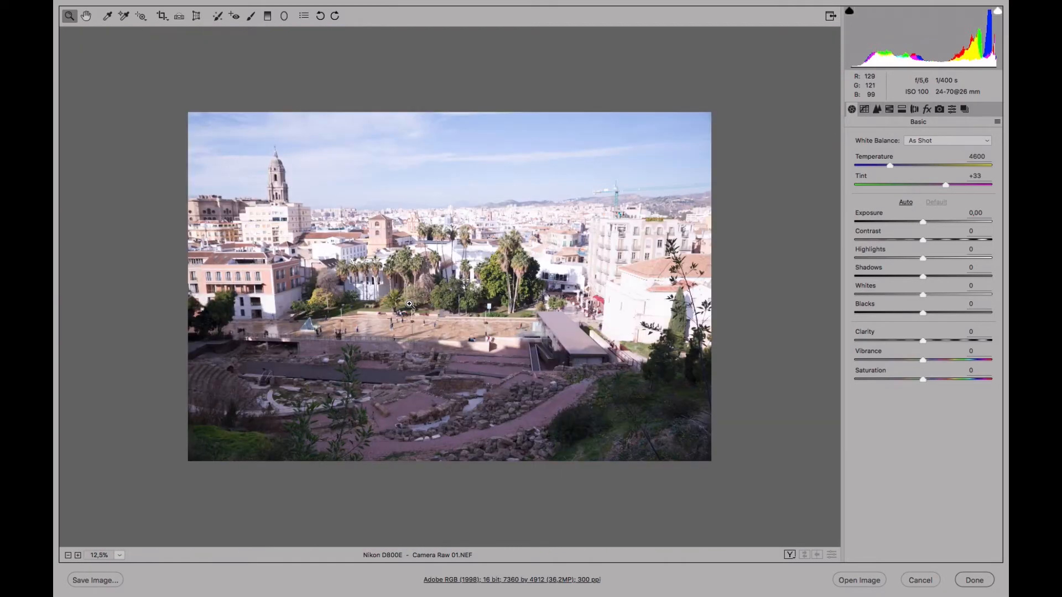
left_click(120, 555)
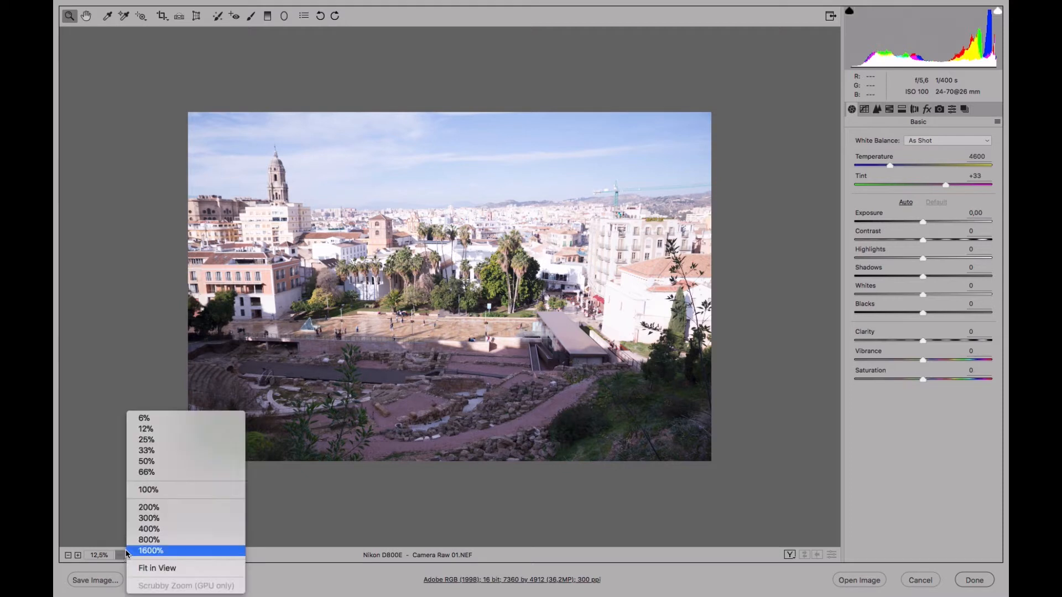
left_click(197, 567)
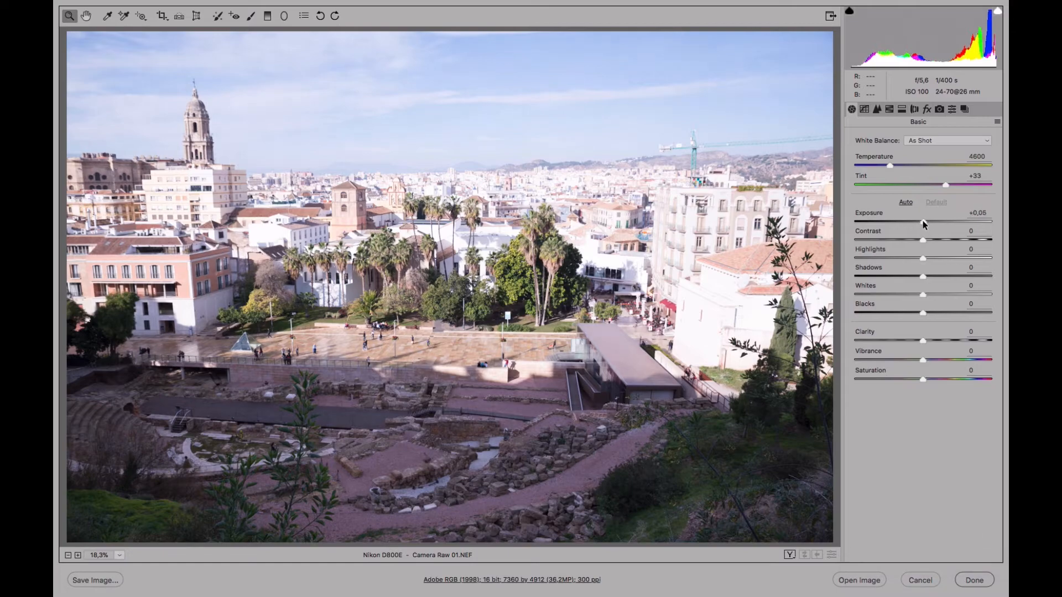
Set the photo's exposure to -4,00 and close Camera Raw while discarding the change.
left_click_drag(922, 221, 867, 220)
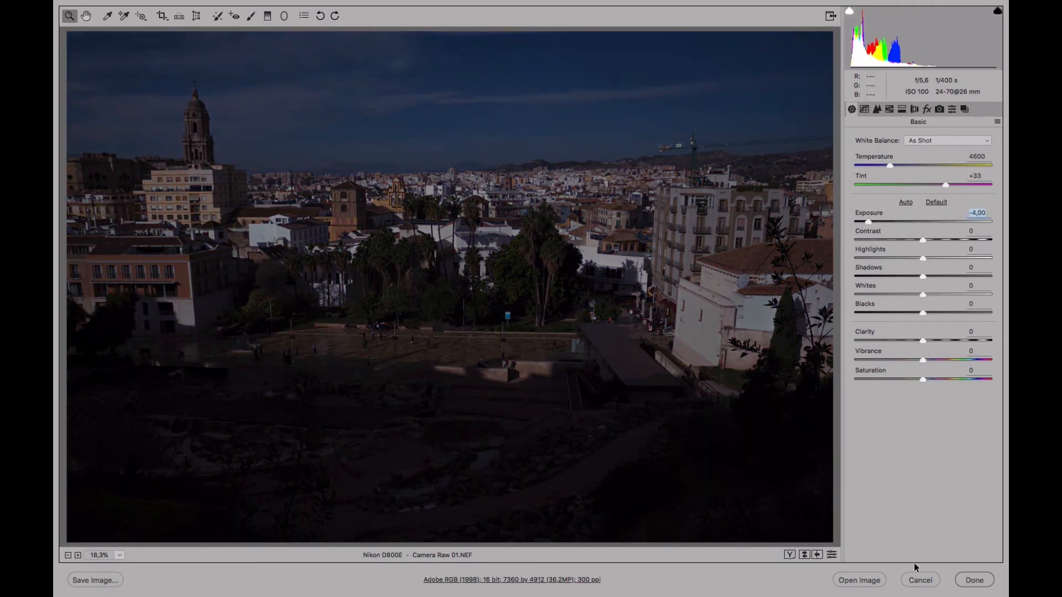
left_click(920, 581)
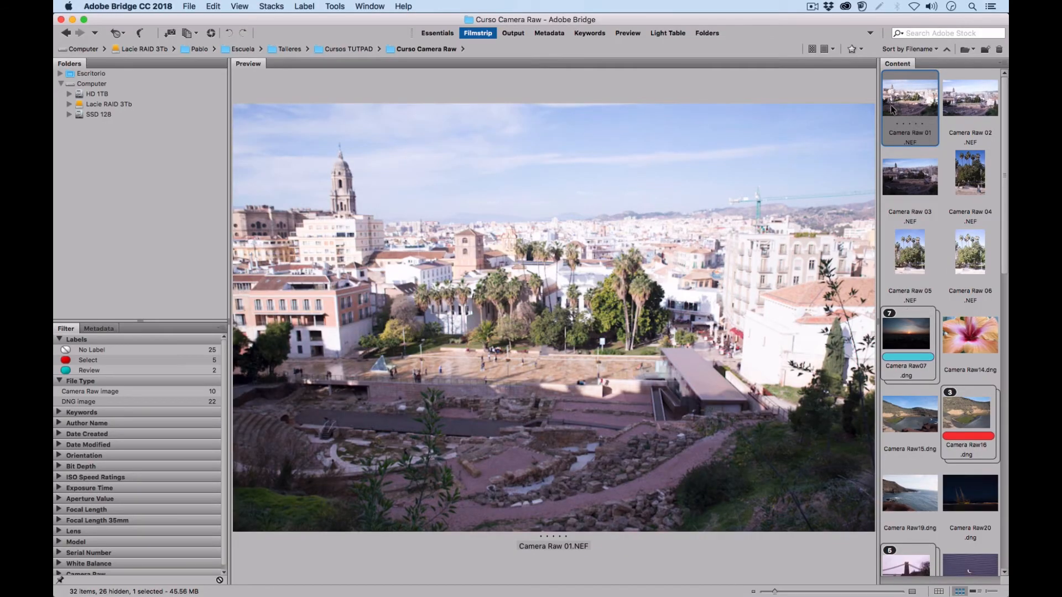
Reopen Camera Raw 01.NEF in Camera Raw, set its exposure to -3,90 and return to Bridge keeping the edit.
left_click(211, 32)
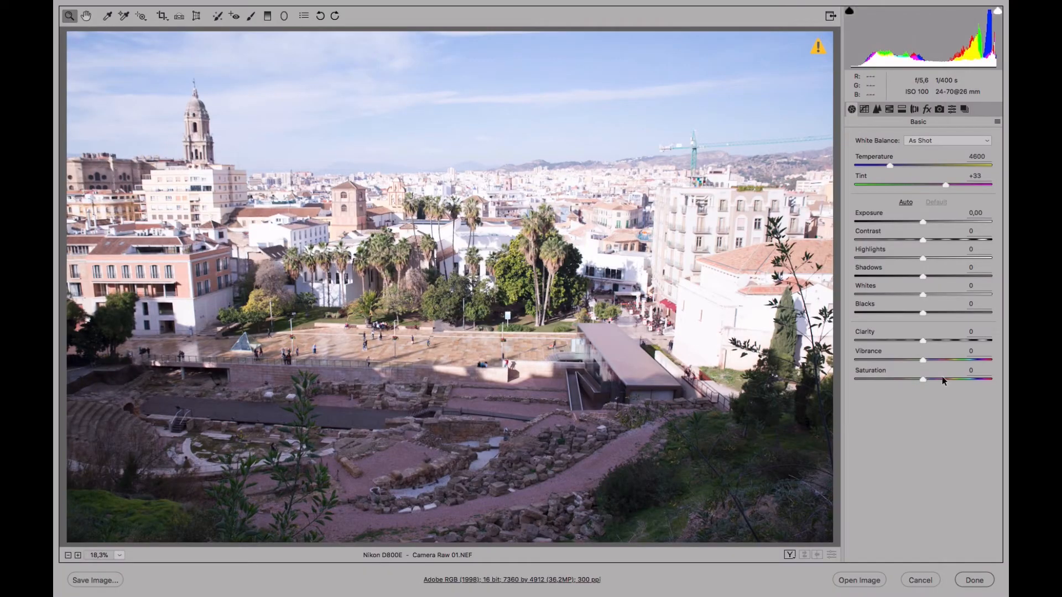
left_click_drag(923, 224, 870, 221)
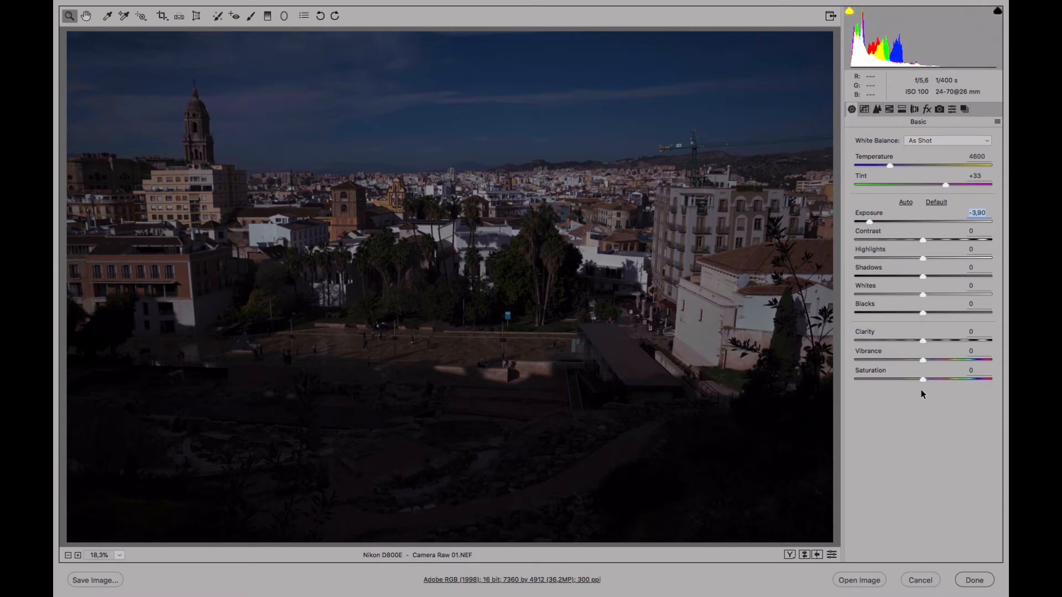
left_click(974, 580)
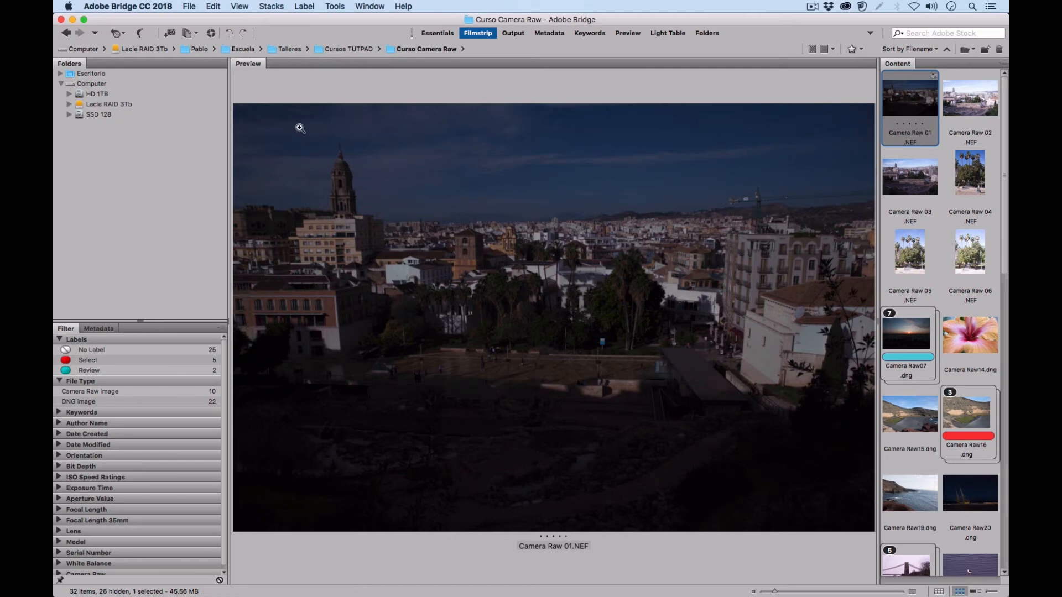
Open the darkened Camera Raw 01.NEF again, raise its exposure to +3,70 and return to Bridge with the edit applied.
left_click(211, 32)
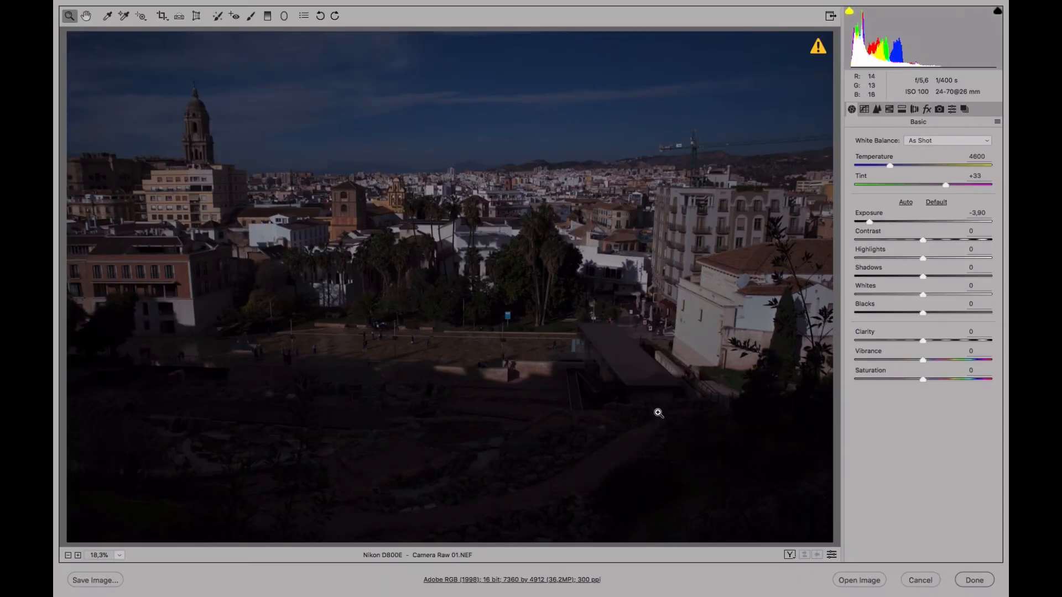
left_click_drag(912, 221, 886, 221)
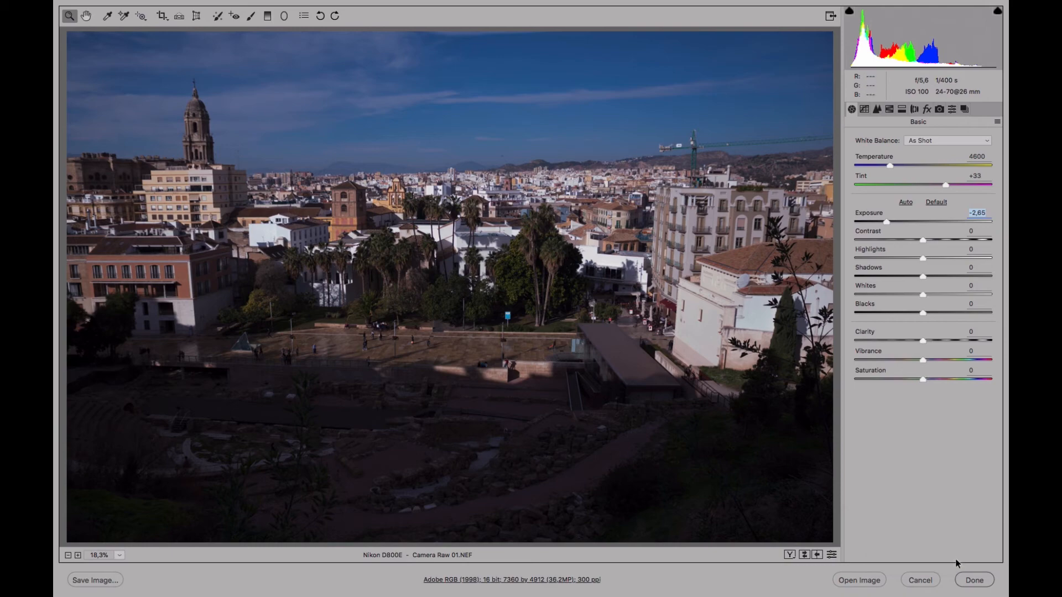
left_click_drag(947, 219, 973, 221)
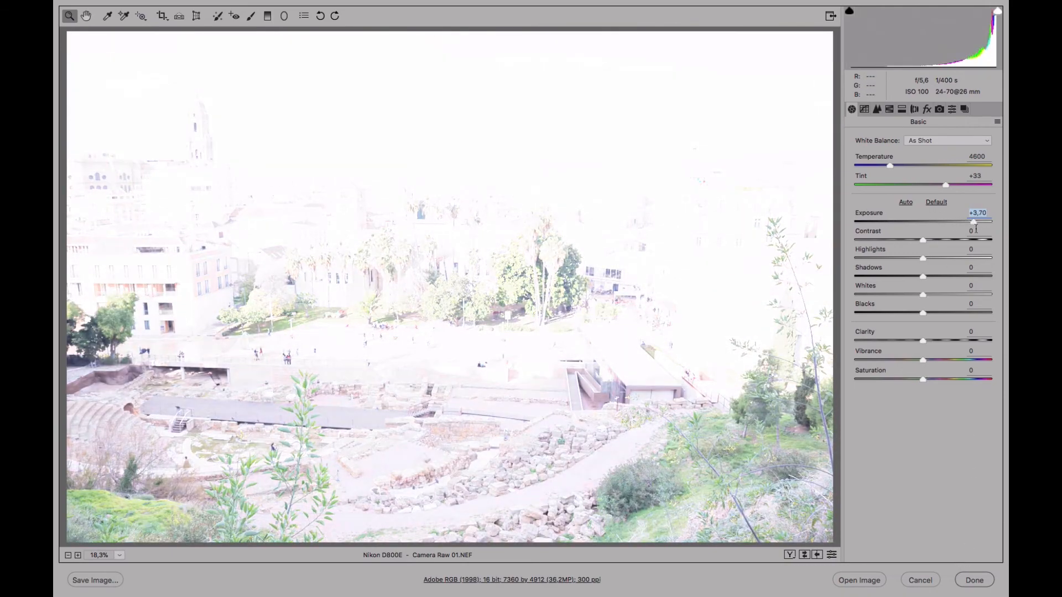
left_click(973, 578)
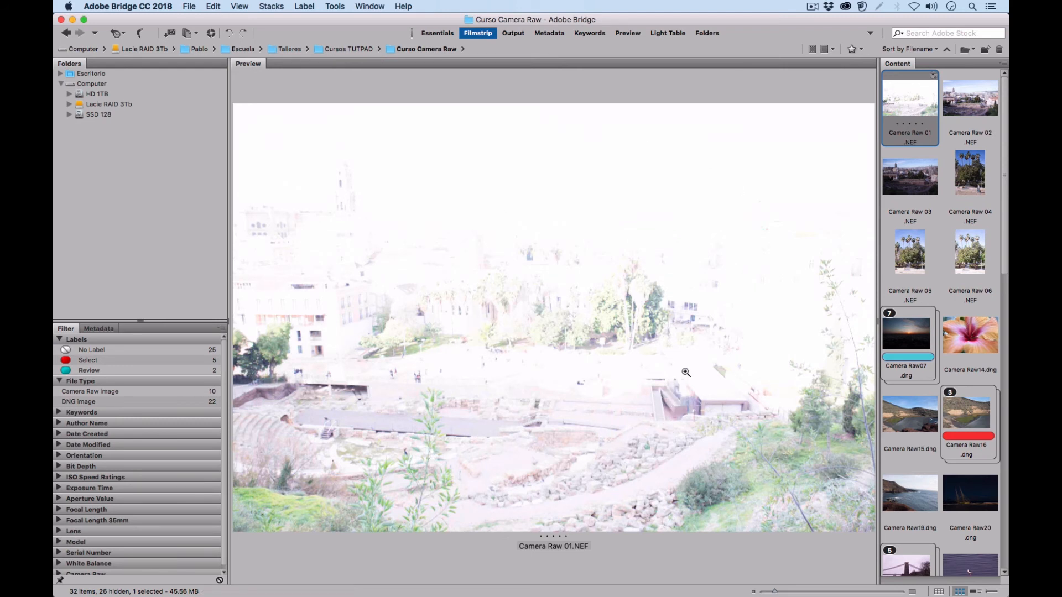
Open the overexposed Camera Raw 01.NEF in Camera Raw and reset its exposure to 0,00.
left_click(212, 34)
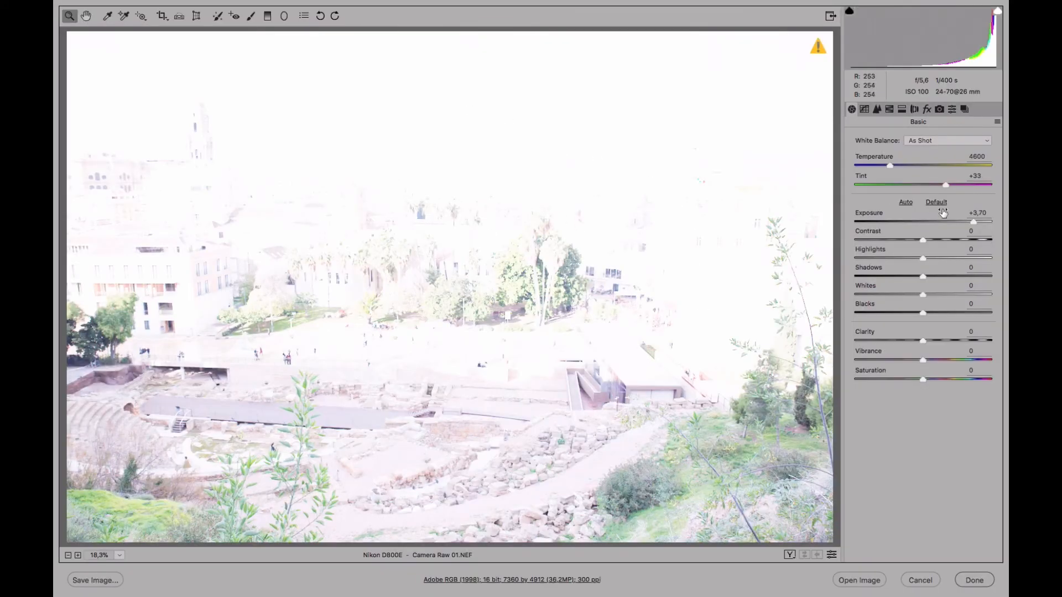
left_click(971, 221)
double_click(971, 221)
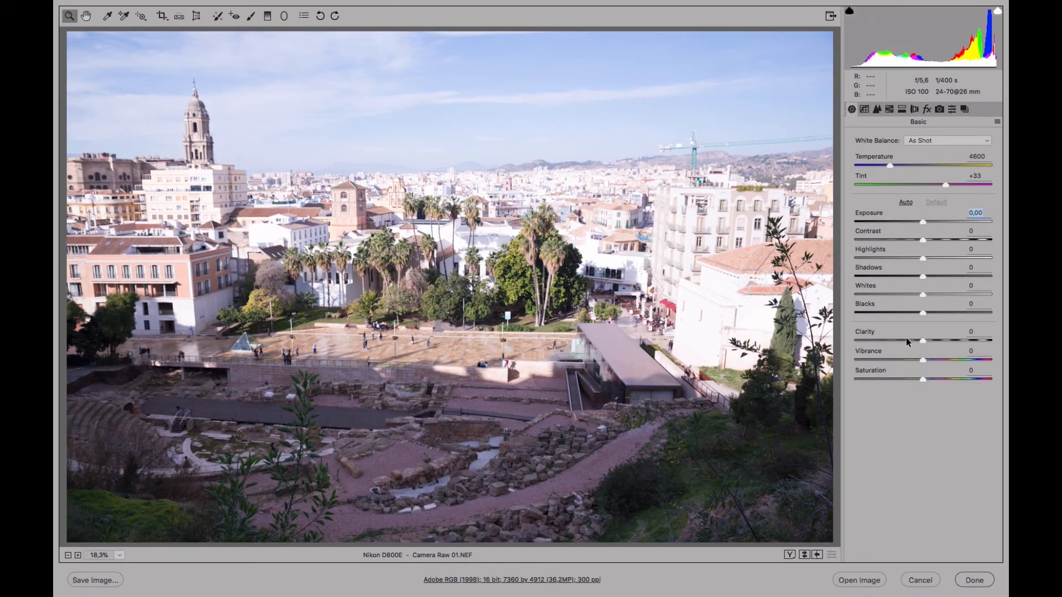